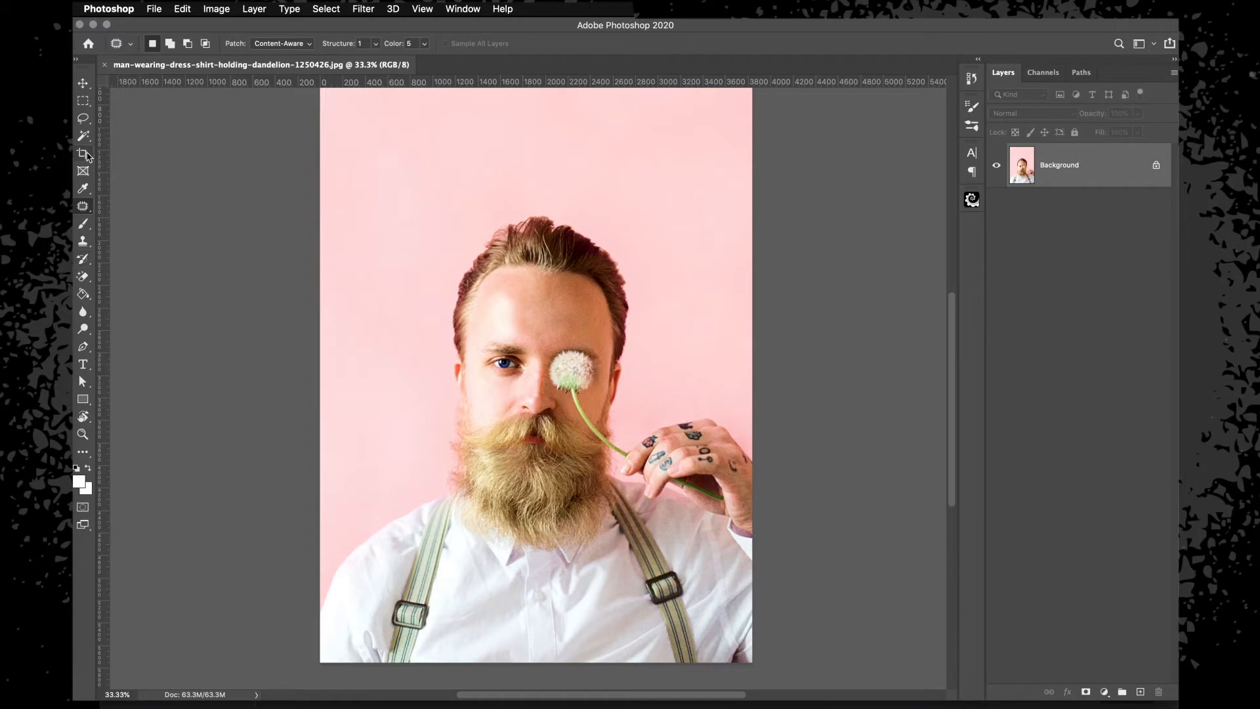
Select the man automatically with the Magic Wand tool's Select Subject option.
{"action": "left_click", "coordinate": [82, 137]}
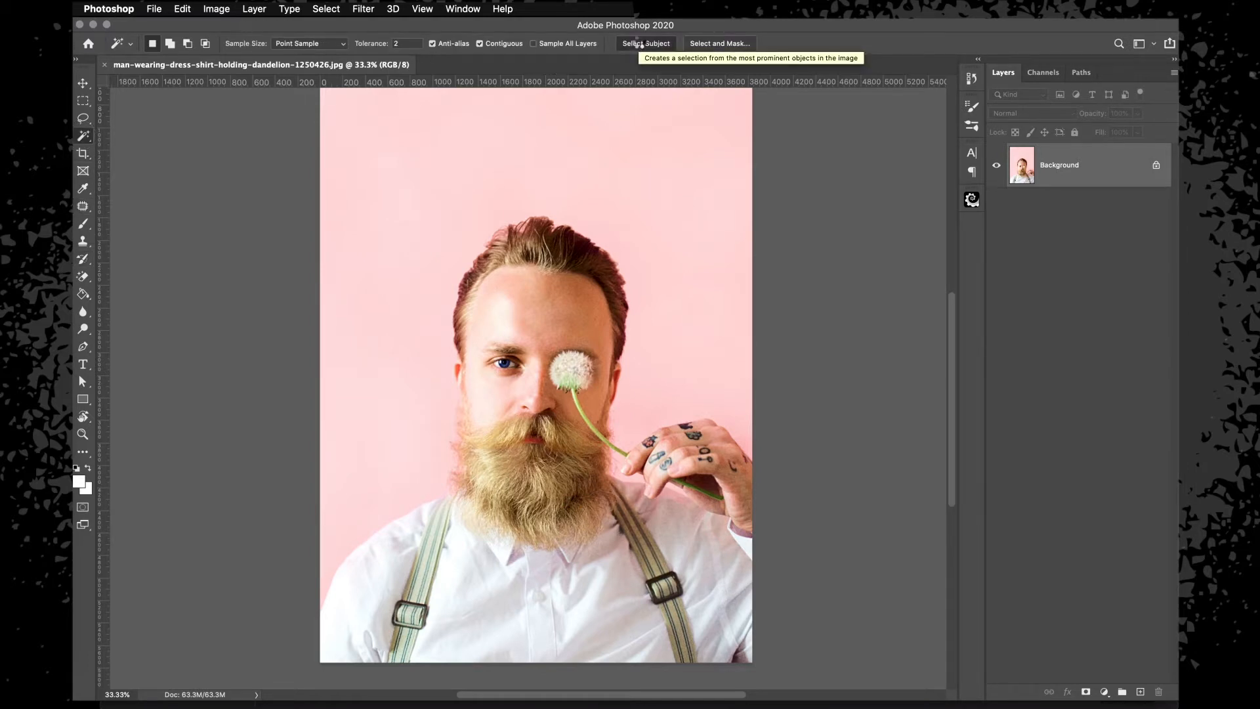
{"action": "left_click", "coordinate": [643, 43]}
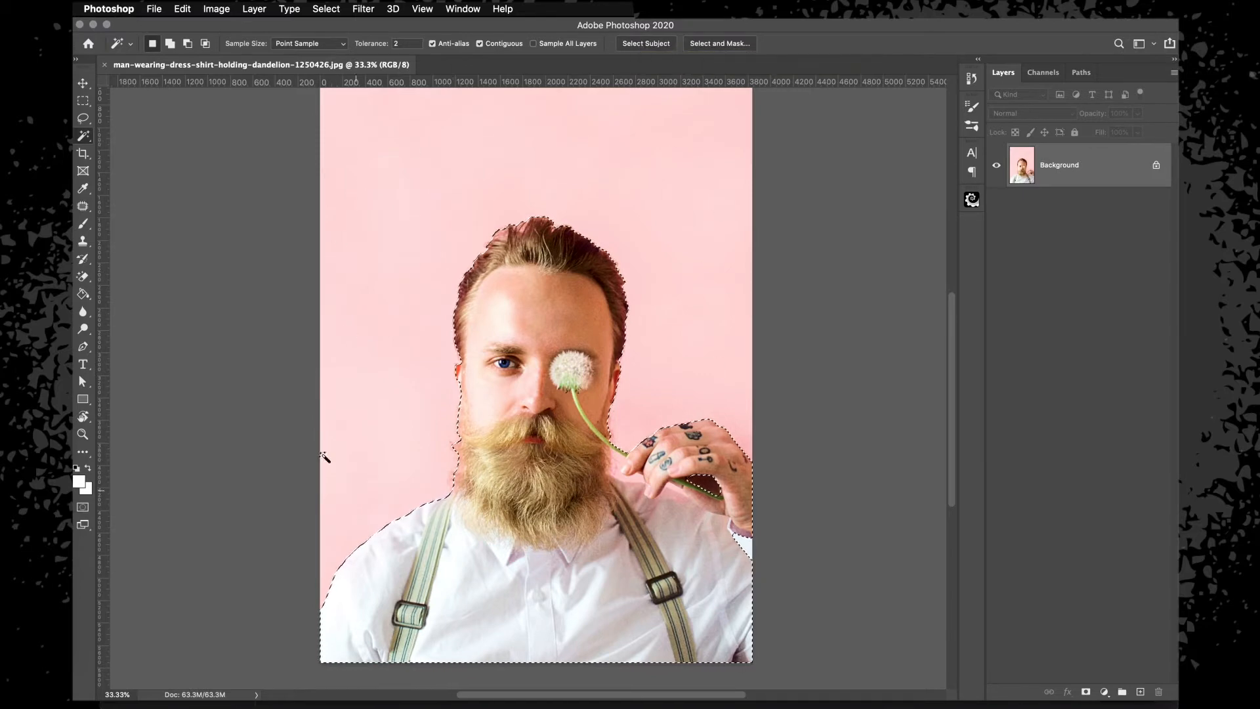
Add the dark hollow inside the hand and the missing shirt cuff below the wrist to the selection with the Lasso tool.
{"action": "key", "text": "super+equal"}
{"action": "key", "text": "super+equal"}
{"action": "scroll", "coordinate": [487, 566], "scroll_direction": "down", "scroll_amount": 5}
{"action": "scroll", "coordinate": [487, 565], "scroll_direction": "right", "scroll_amount": 5}
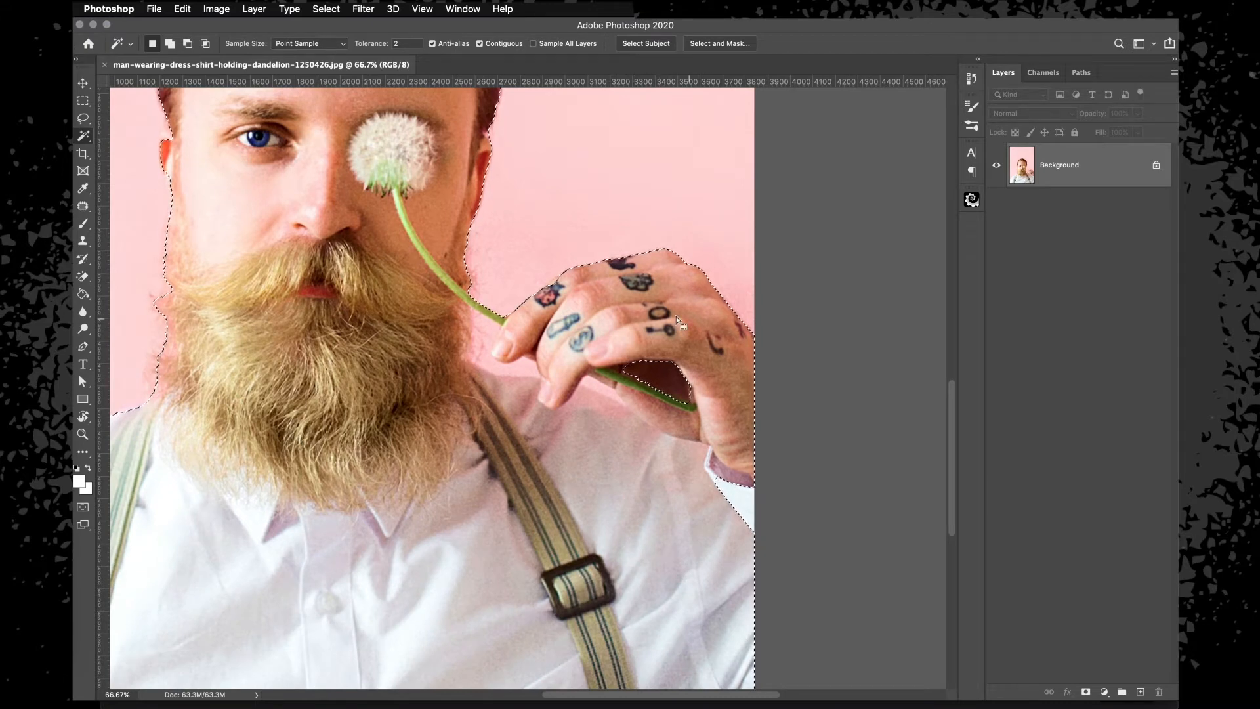
{"action": "key", "text": "super+equal"}
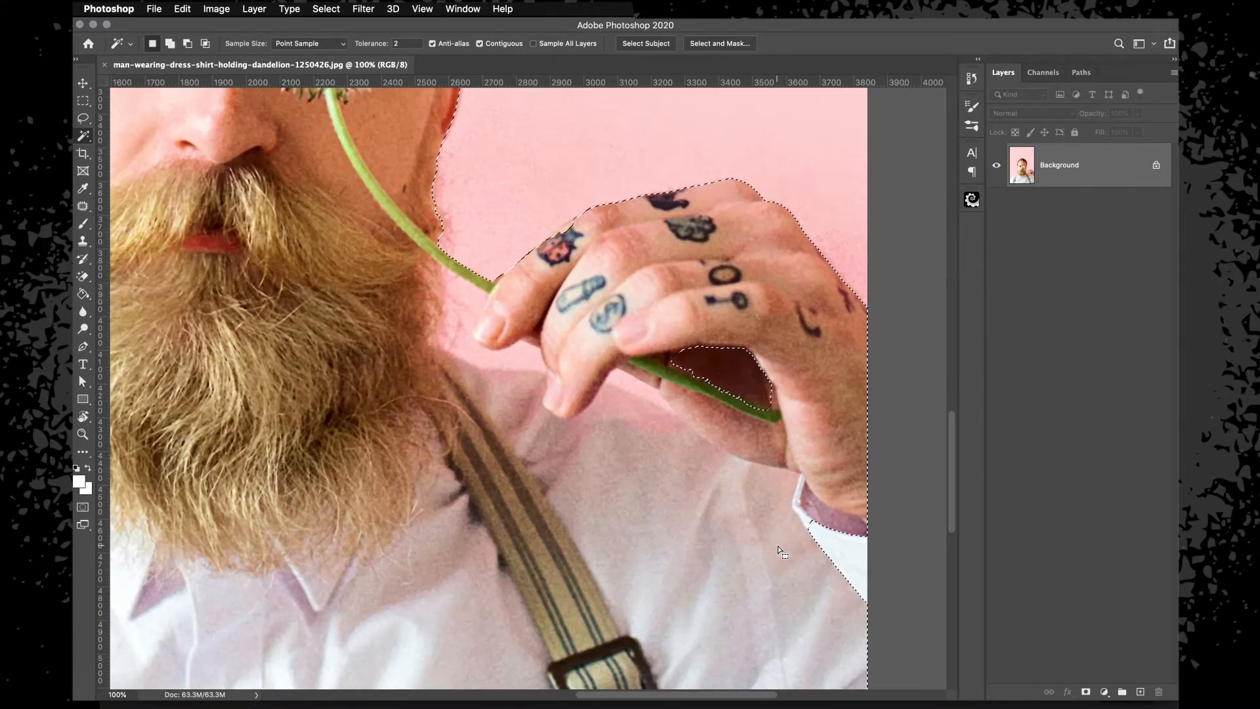
{"action": "scroll", "coordinate": [780, 552], "scroll_direction": "down", "scroll_amount": 5}
{"action": "scroll", "coordinate": [779, 551], "scroll_direction": "right", "scroll_amount": 4}
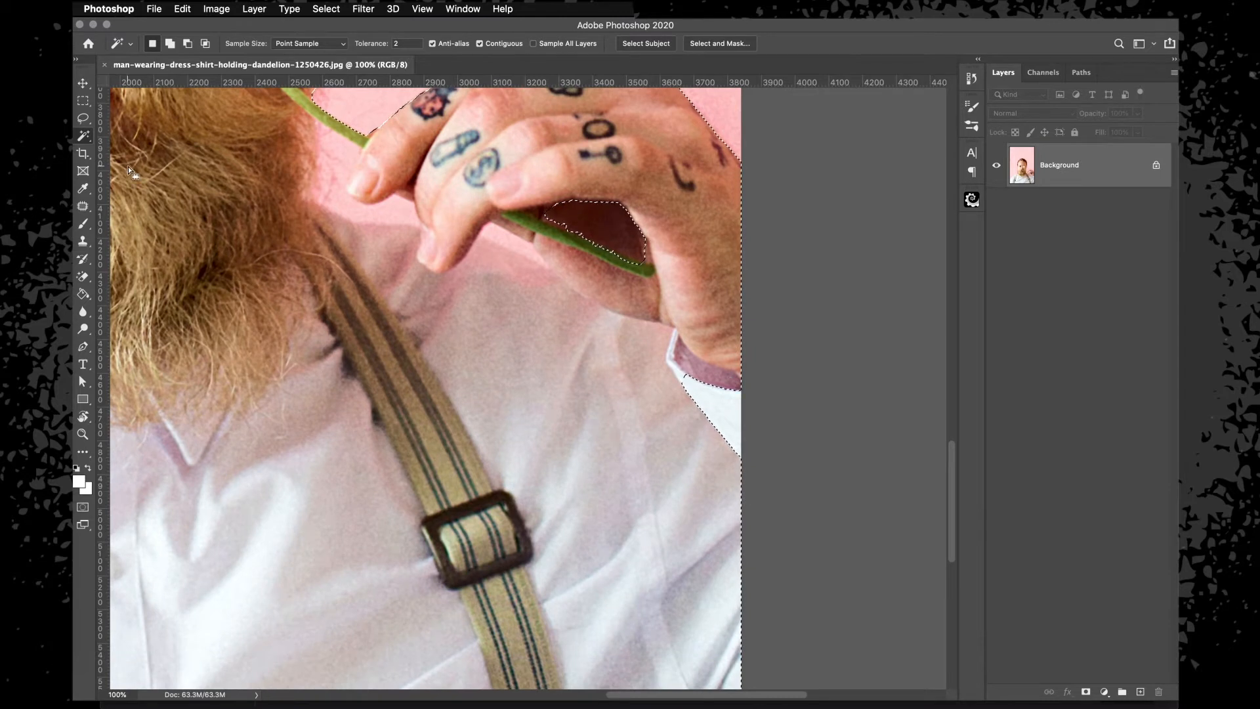
{"action": "left_click", "coordinate": [80, 120]}
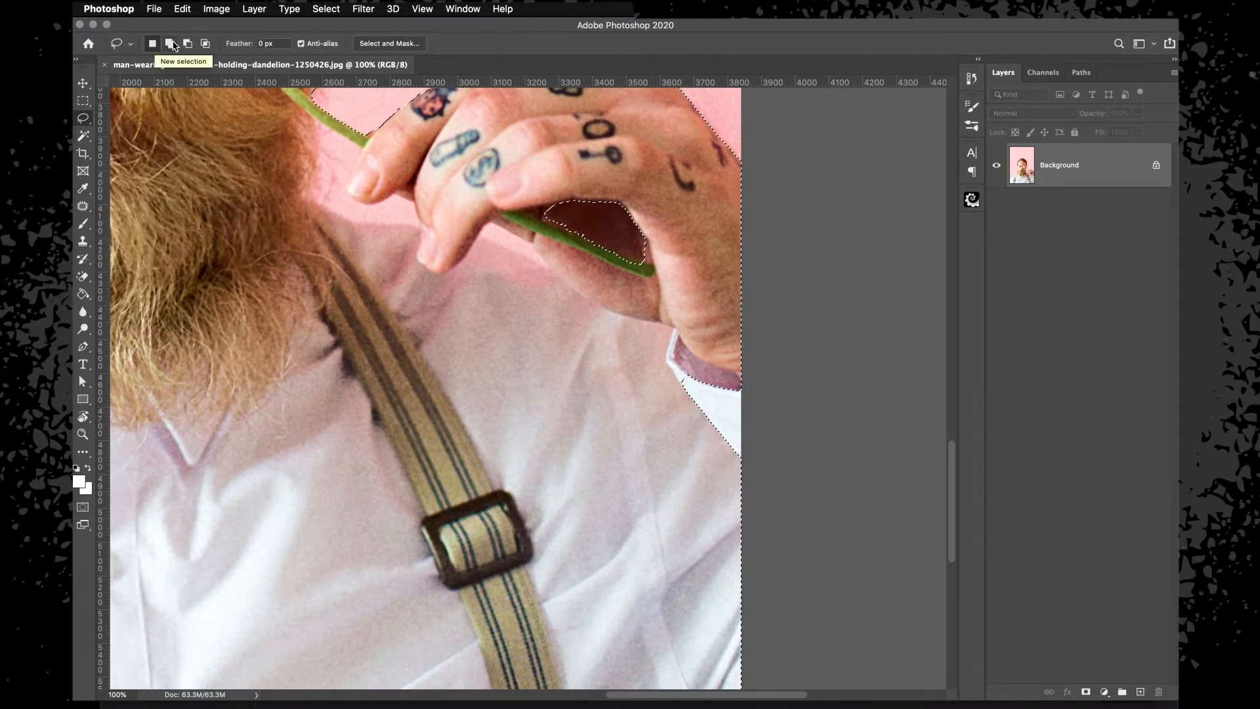
{"action": "left_click", "coordinate": [171, 43]}
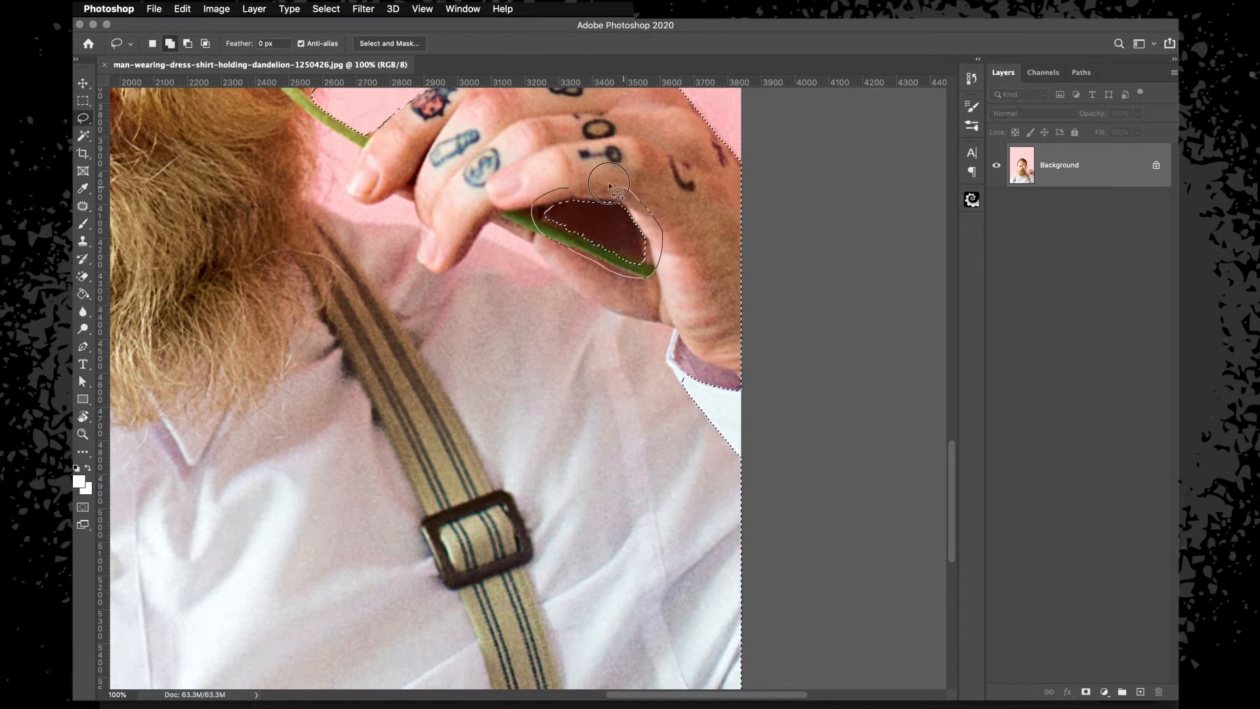
{"action": "scroll", "coordinate": [627, 225], "scroll_direction": "down", "scroll_amount": 2}
{"action": "scroll", "coordinate": [627, 225], "scroll_direction": "right", "scroll_amount": 2}
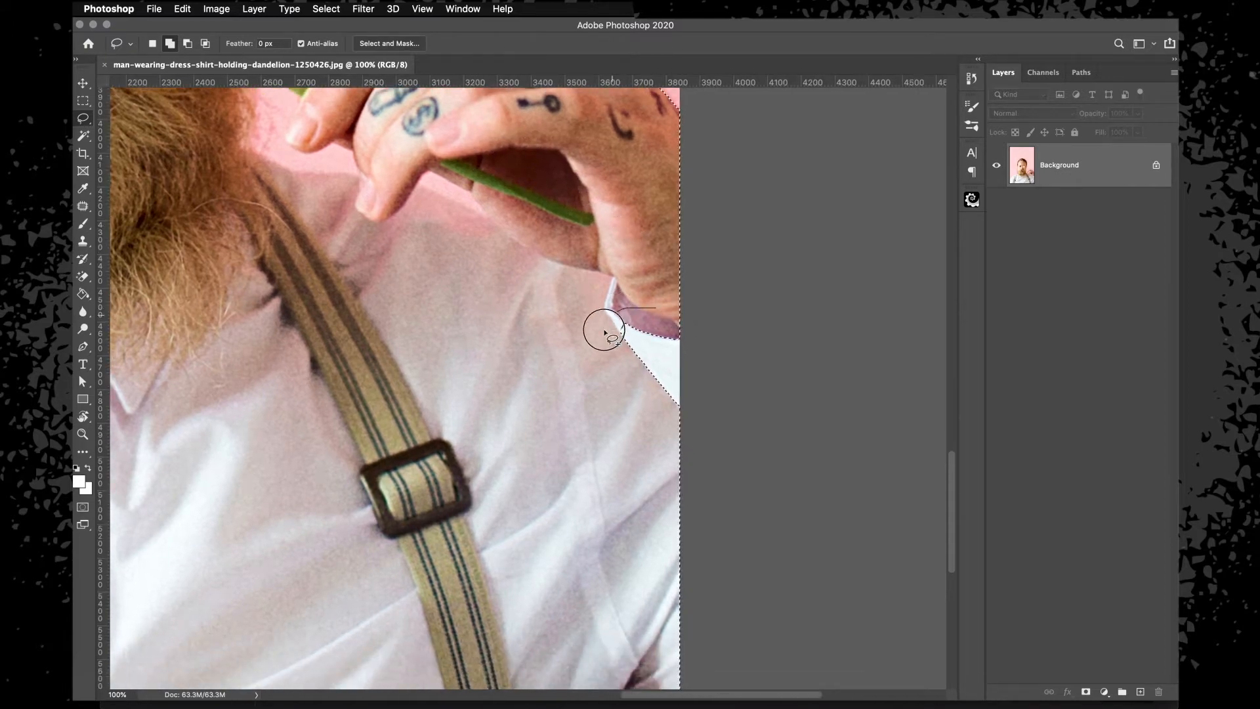
Subtract the pink background gaps between the beard, flower stem and fingers, and beneath the hand, from the selection with the Lasso.
{"action": "scroll", "coordinate": [639, 384], "scroll_direction": "up", "scroll_amount": 10}
{"action": "scroll", "coordinate": [640, 384], "scroll_direction": "left", "scroll_amount": 10}
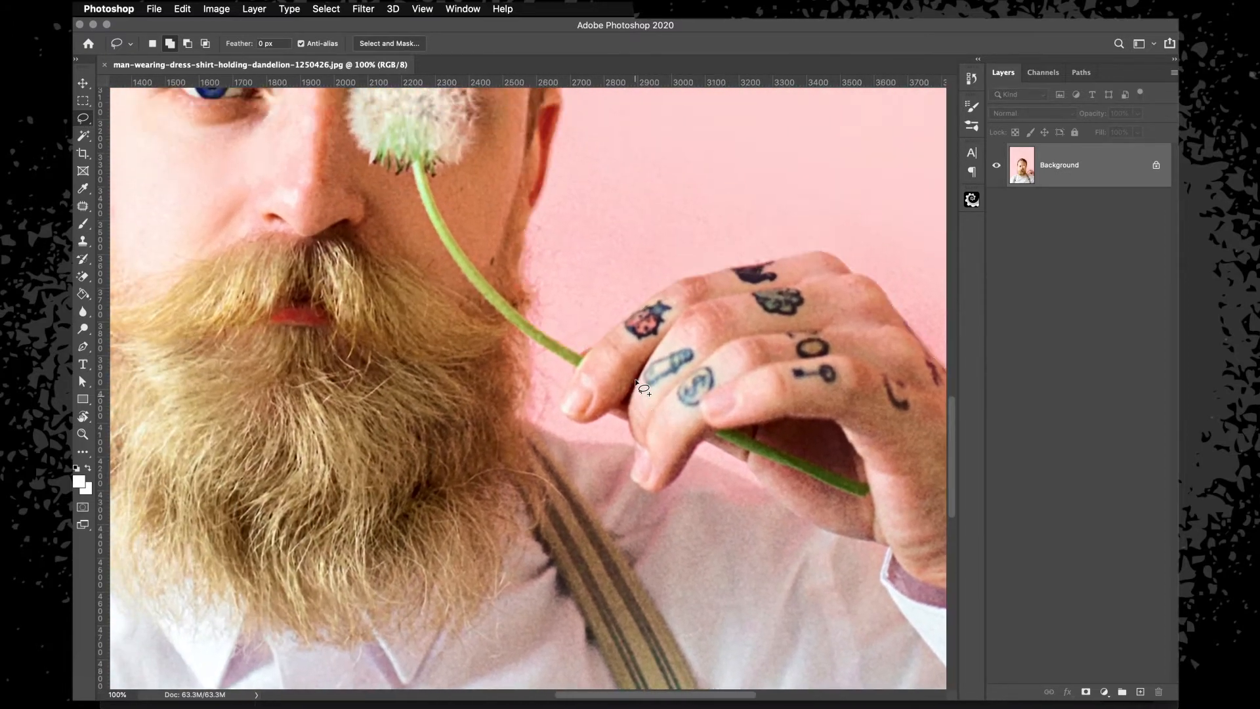
{"action": "scroll", "coordinate": [635, 380], "scroll_direction": "up", "scroll_amount": 2}
{"action": "scroll", "coordinate": [591, 383], "scroll_direction": "down", "scroll_amount": 3}
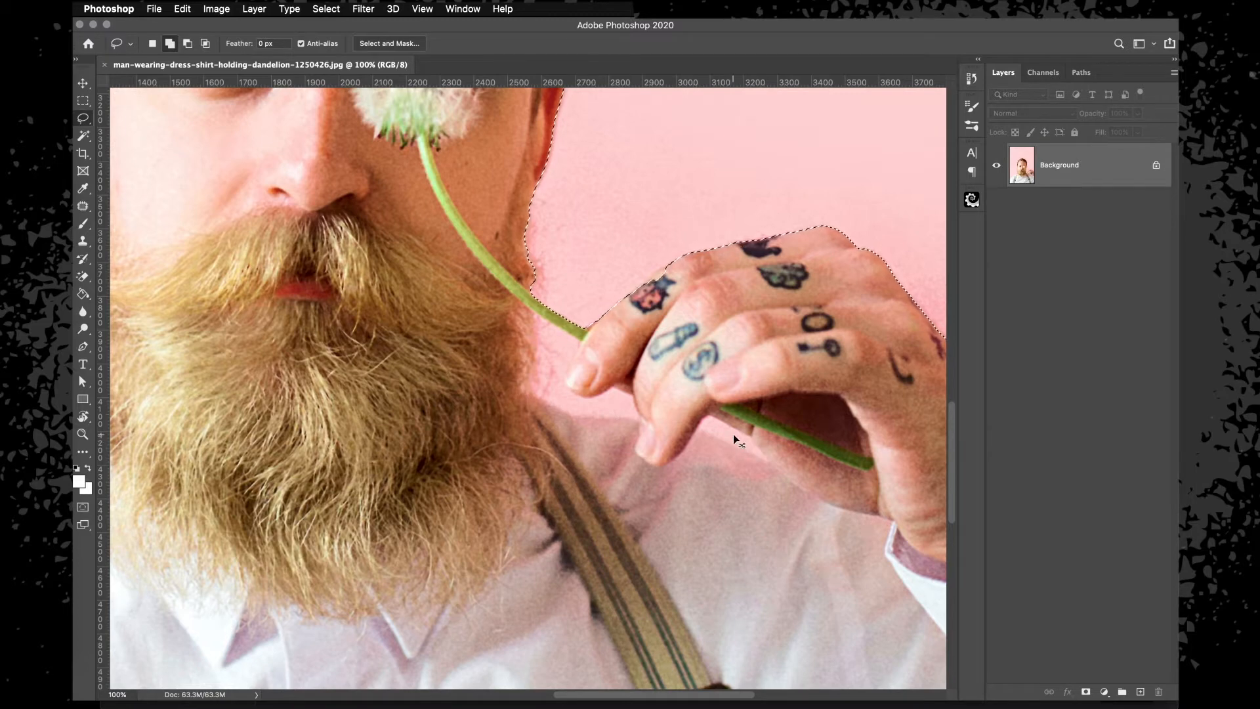
{"action": "key", "text": "super+plus"}
{"action": "key", "text": "super+plus"}
{"action": "left_click", "coordinate": [188, 43]}
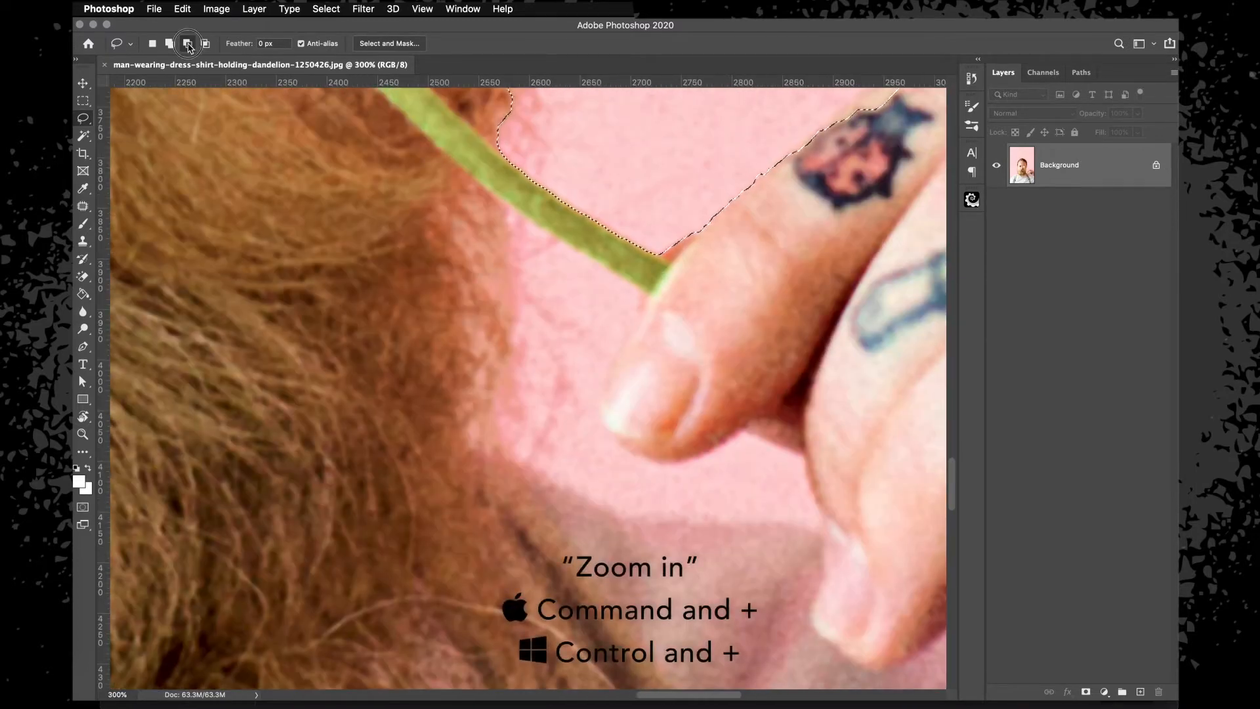
{"action": "left_click", "coordinate": [496, 197]}
{"action": "mouse_move", "coordinate": [498, 197]}
{"action": "left_mouse_down"}
{"action": "mouse_move", "coordinate": [635, 281]}
{"action": "mouse_move", "coordinate": [643, 306]}
{"action": "mouse_move", "coordinate": [619, 346]}
{"action": "left_mouse_up"}
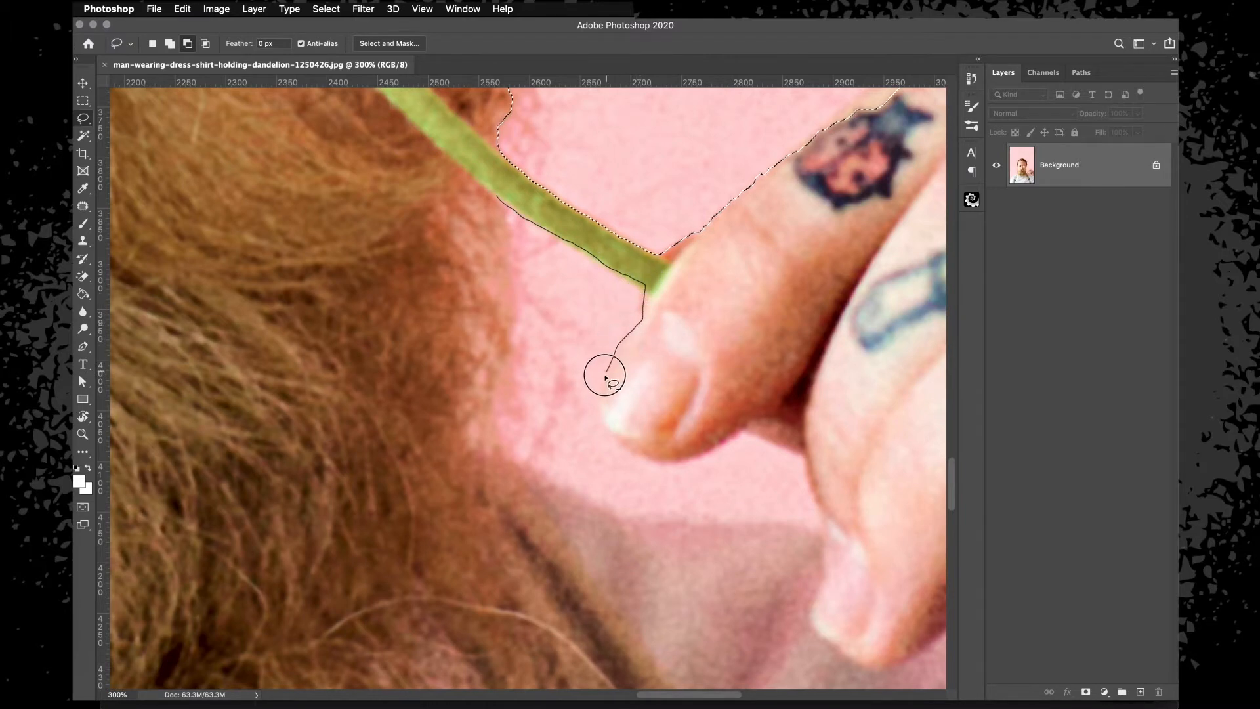
{"action": "mouse_move", "coordinate": [599, 396]}
{"action": "left_mouse_down"}
{"action": "mouse_move", "coordinate": [657, 463]}
{"action": "mouse_move", "coordinate": [709, 455]}
{"action": "mouse_move", "coordinate": [745, 429]}
{"action": "mouse_move", "coordinate": [803, 451]}
{"action": "mouse_move", "coordinate": [817, 530]}
{"action": "mouse_move", "coordinate": [615, 521]}
{"action": "mouse_move", "coordinate": [475, 450]}
{"action": "mouse_move", "coordinate": [479, 412]}
{"action": "left_mouse_up"}
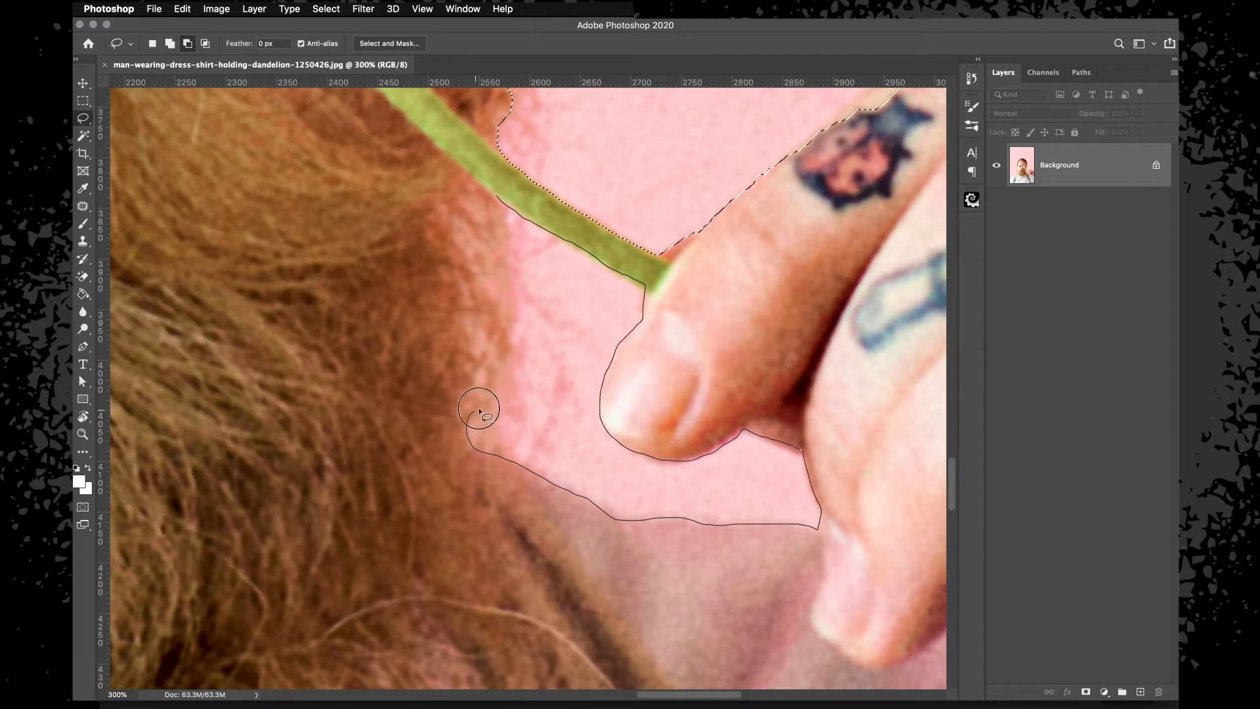
{"action": "left_click_drag", "start_coordinate": [508, 362], "coordinate": [498, 200]}
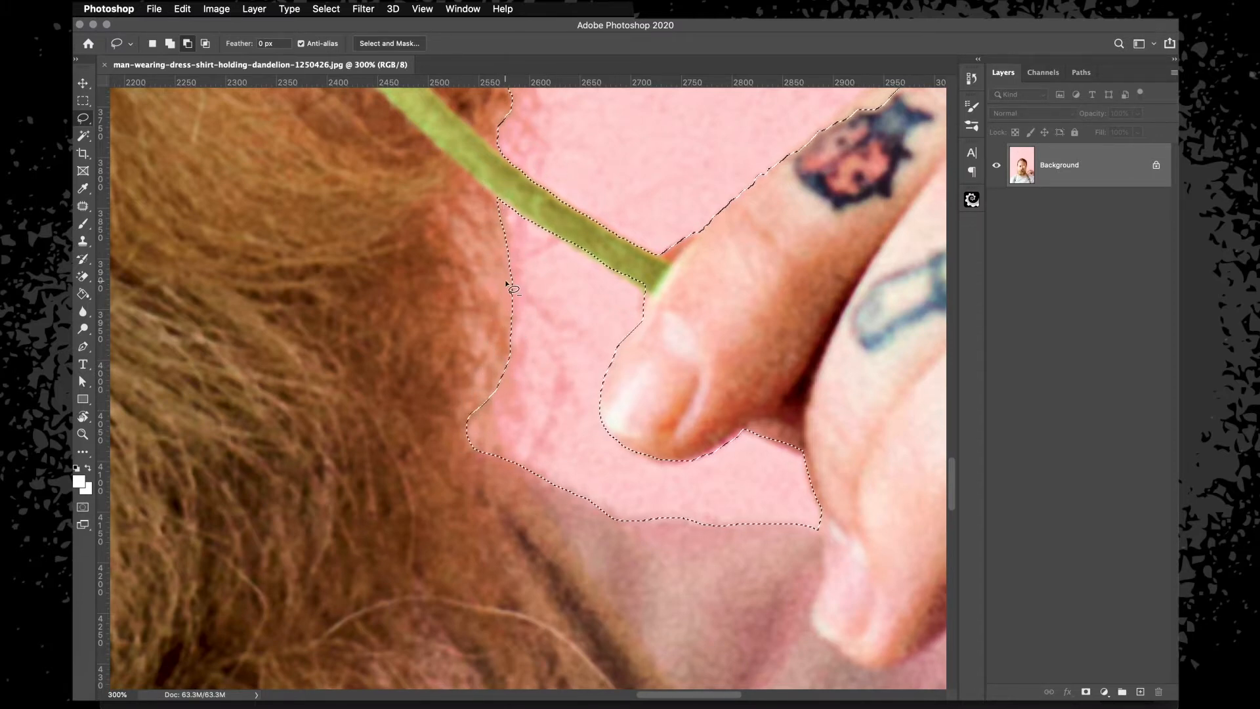
{"action": "scroll", "coordinate": [478, 278], "scroll_direction": "right", "scroll_amount": 10}
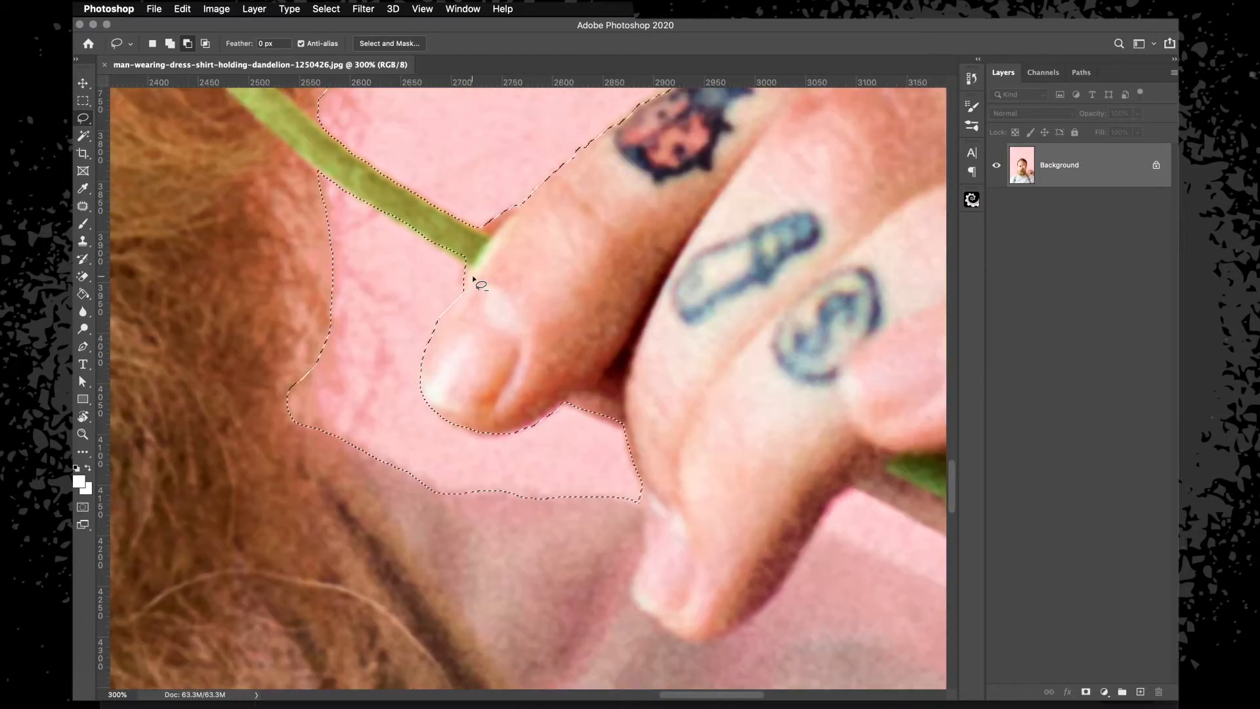
{"action": "mouse_move", "coordinate": [580, 347]}
{"action": "left_mouse_down"}
{"action": "mouse_move", "coordinate": [555, 368]}
{"action": "mouse_move", "coordinate": [565, 401]}
{"action": "mouse_move", "coordinate": [755, 486]}
{"action": "mouse_move", "coordinate": [710, 414]}
{"action": "mouse_move", "coordinate": [589, 355]}
{"action": "left_mouse_up"}
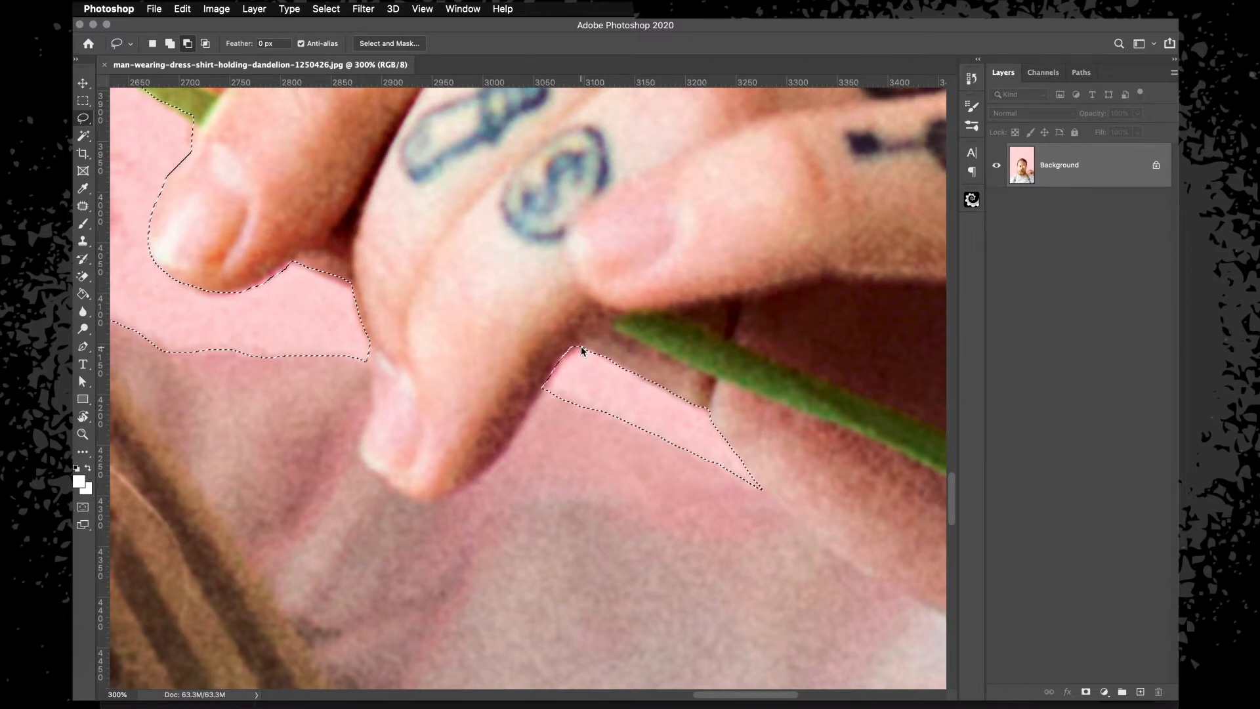
Subtract the small background notch between the hair and the ear on the dandelion side from the selection.
{"action": "key", "text": "super+1"}
{"action": "key", "text": "super+minus"}
{"action": "key", "text": "super+minus"}
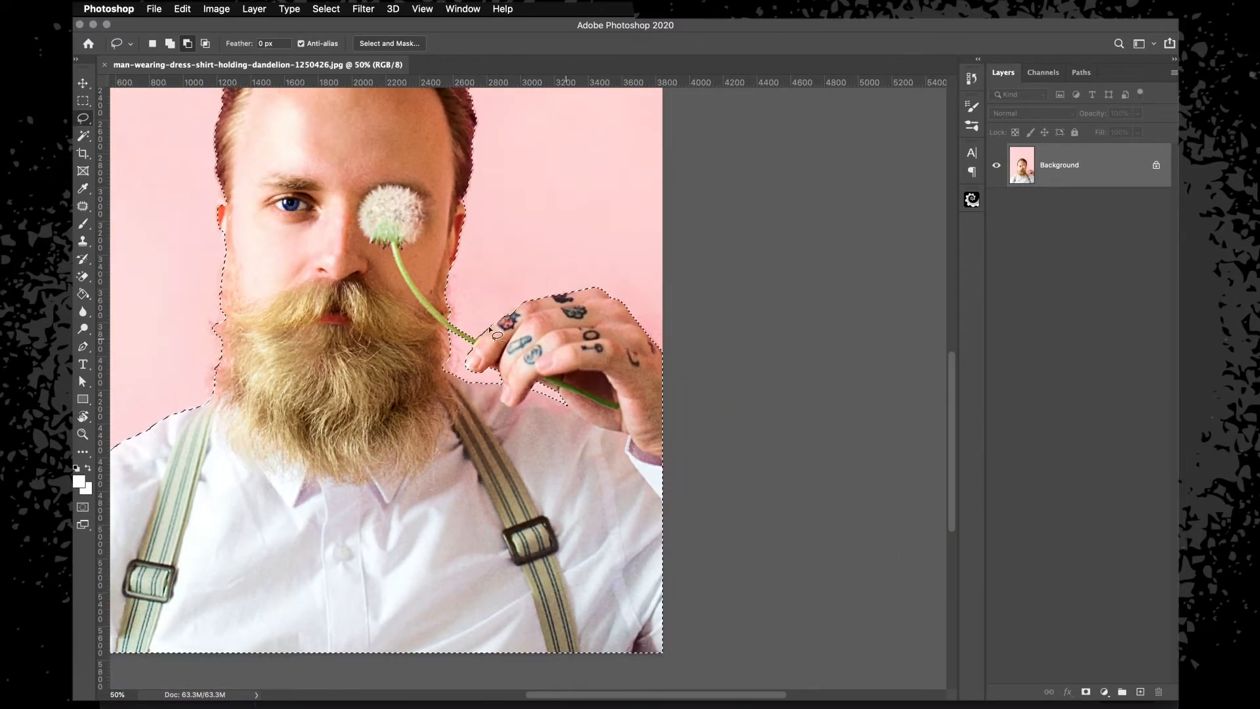
{"action": "scroll", "coordinate": [581, 350], "scroll_direction": "left", "scroll_amount": 5}
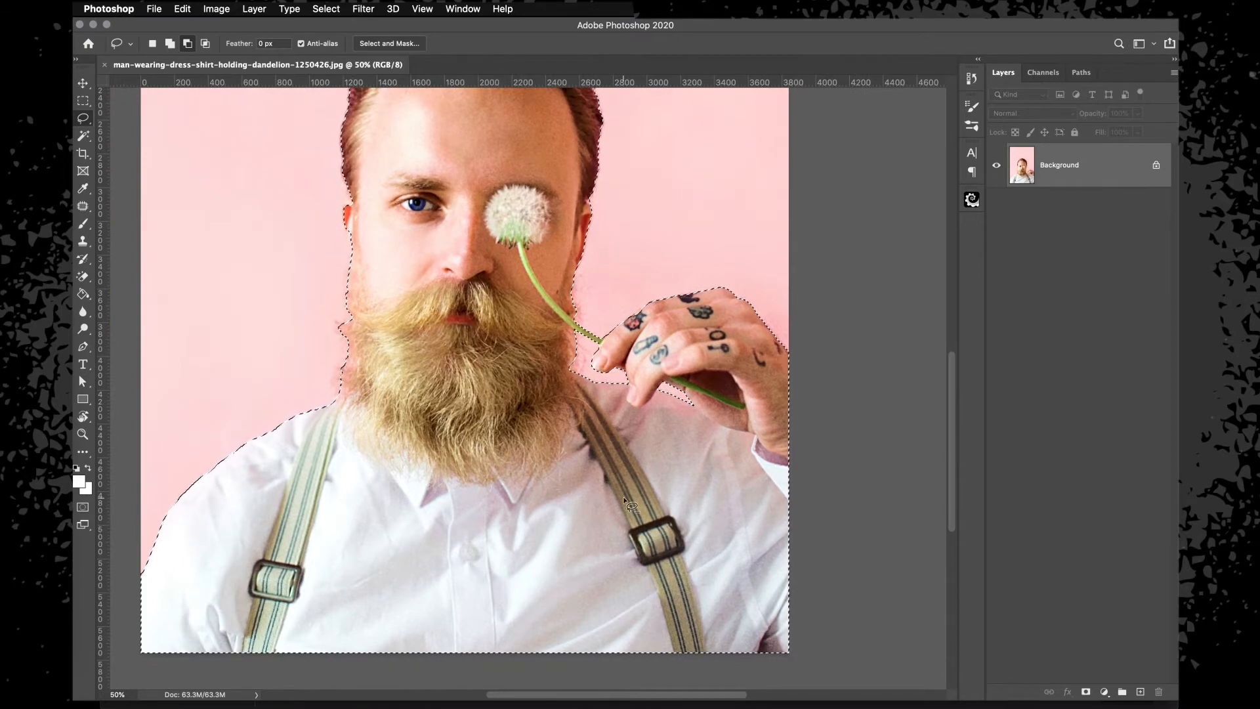
{"action": "scroll", "coordinate": [623, 496], "scroll_direction": "up", "scroll_amount": 5}
{"action": "scroll", "coordinate": [624, 497], "scroll_direction": "up", "scroll_amount": 2}
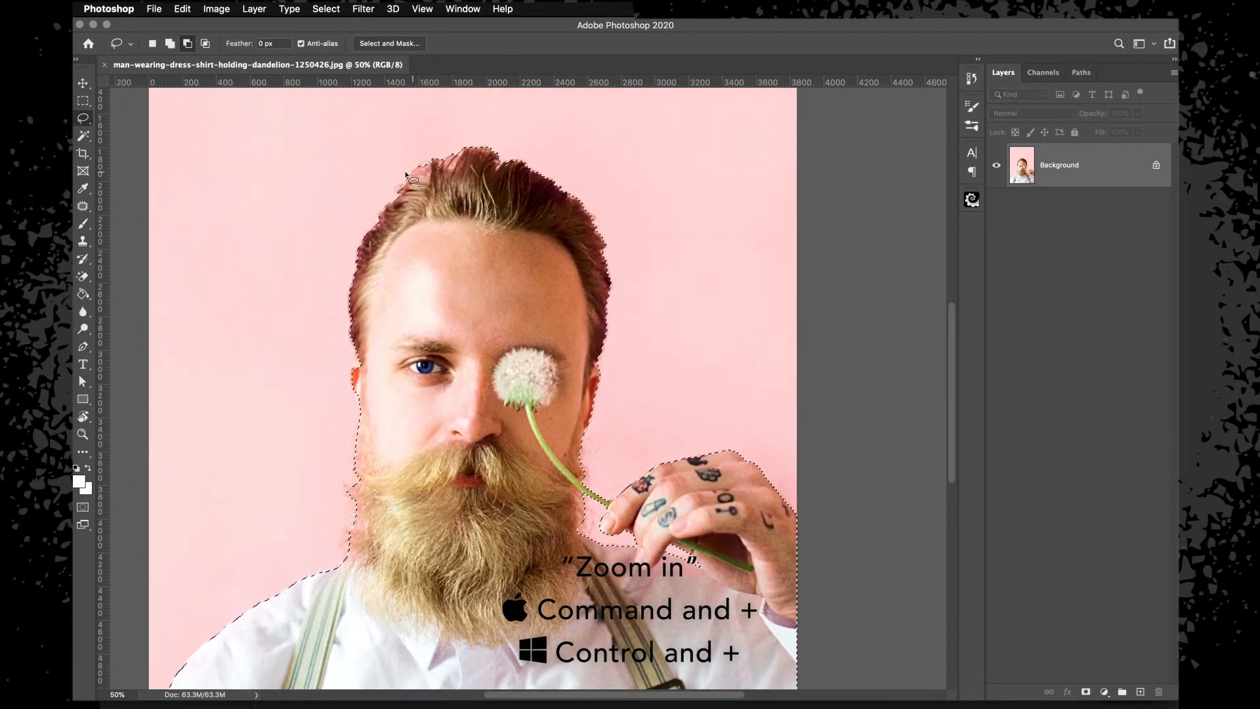
{"action": "key", "text": "super+plus"}
{"action": "key", "text": "super+plus"}
{"action": "key", "text": "super+plus"}
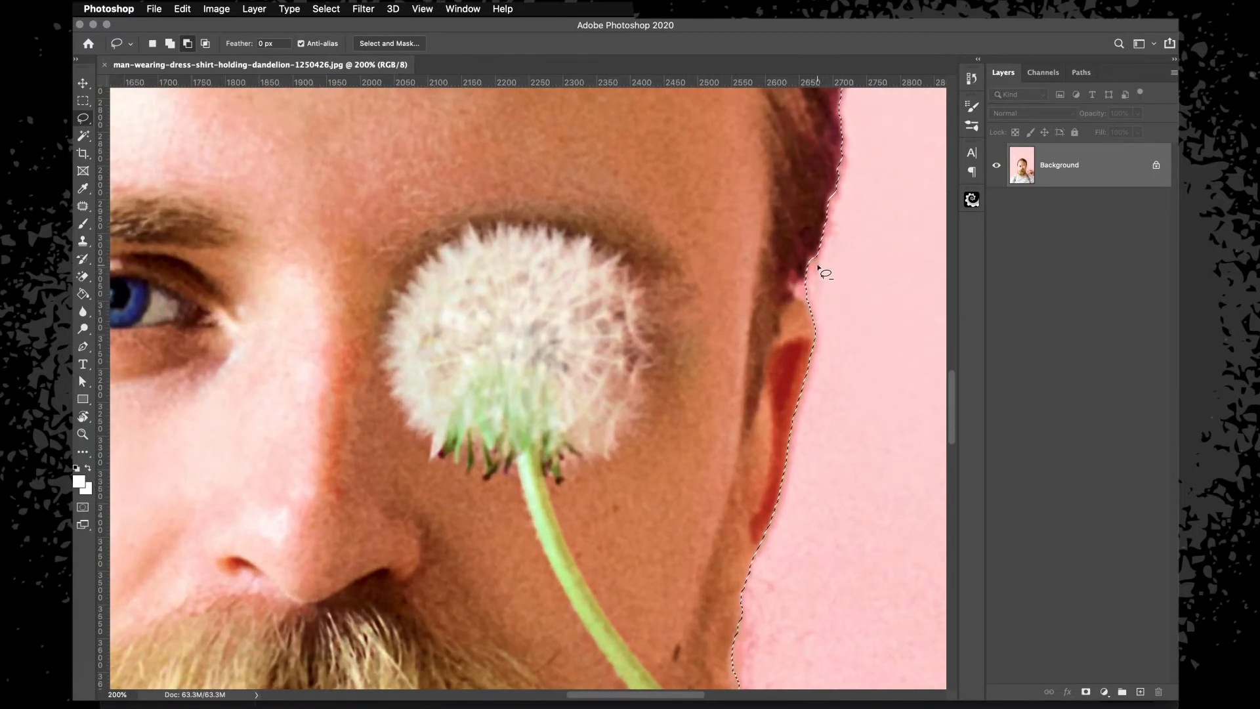
{"action": "mouse_move", "coordinate": [816, 270]}
{"action": "left_mouse_down"}
{"action": "mouse_move", "coordinate": [794, 298]}
{"action": "mouse_move", "coordinate": [816, 310]}
{"action": "mouse_move", "coordinate": [817, 270]}
{"action": "left_mouse_up"}
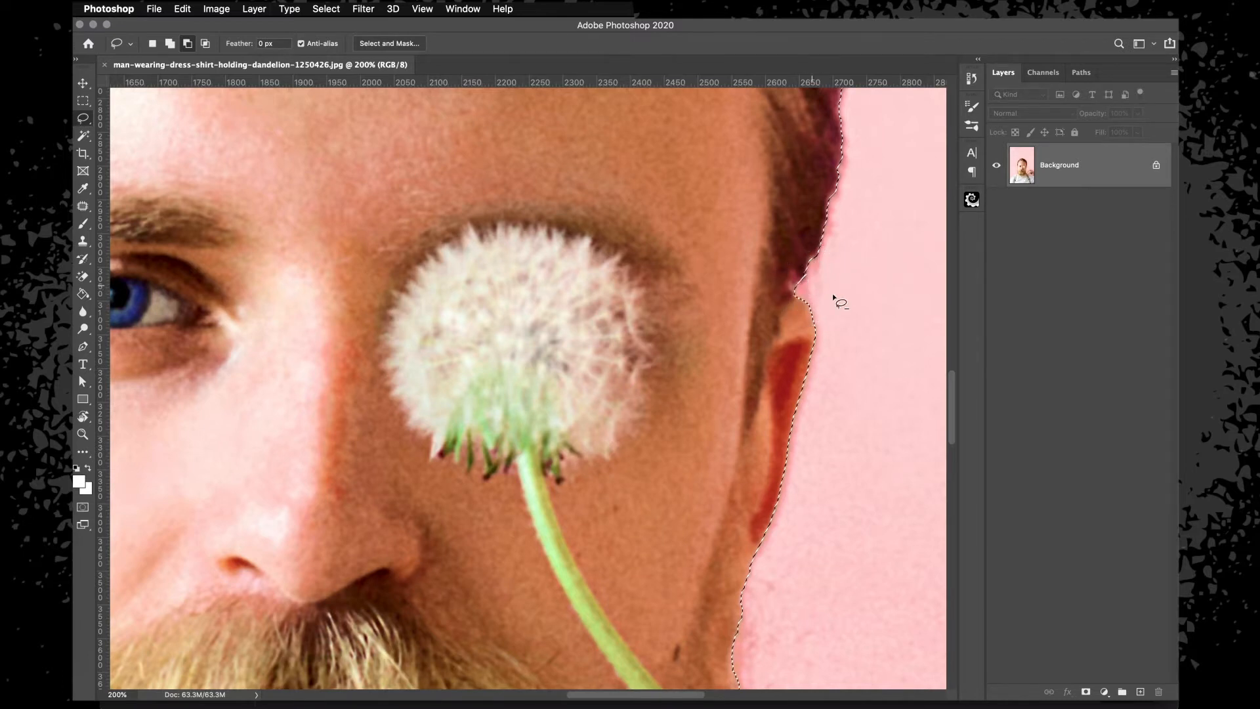
Add the missed finger edge above the ladybug tattoo to the selection and trim the excess background along it.
{"action": "scroll", "coordinate": [846, 318], "scroll_direction": "down", "scroll_amount": 5}
{"action": "scroll", "coordinate": [847, 336], "scroll_direction": "right", "scroll_amount": 7}
{"action": "scroll", "coordinate": [846, 336], "scroll_direction": "down", "scroll_amount": 2}
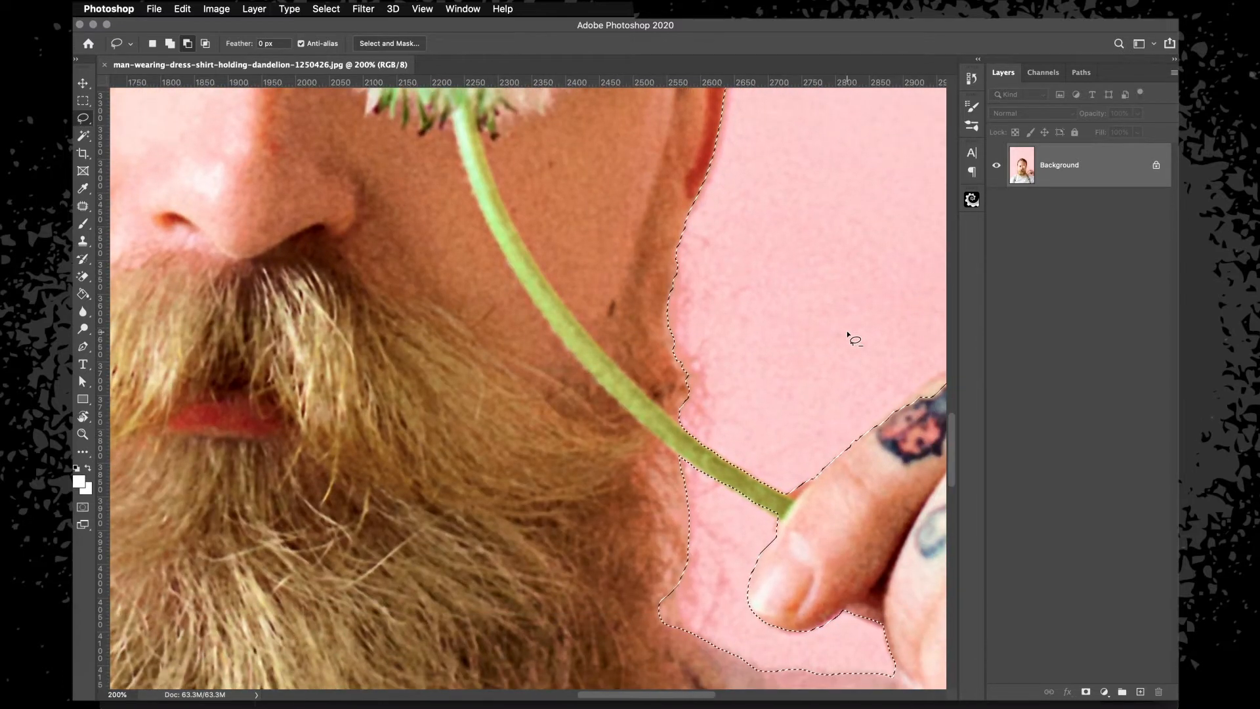
{"action": "scroll", "coordinate": [854, 339], "scroll_direction": "right", "scroll_amount": 3}
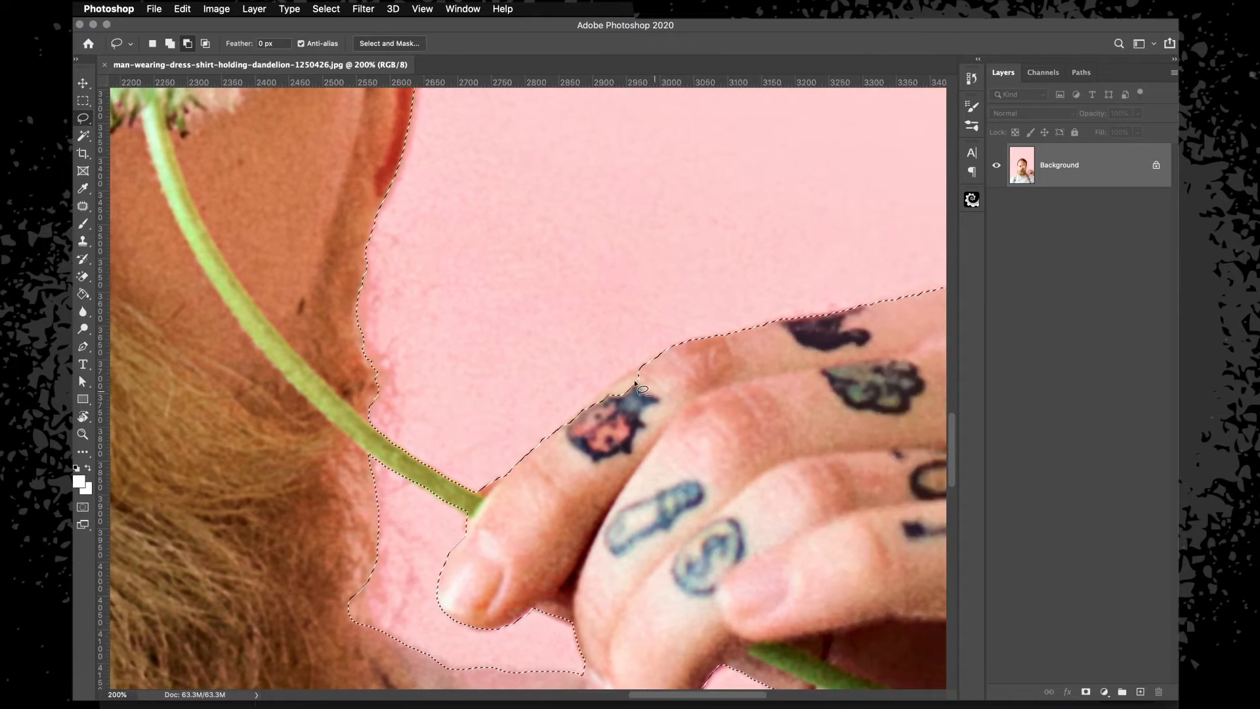
{"action": "key", "text": "shift"}
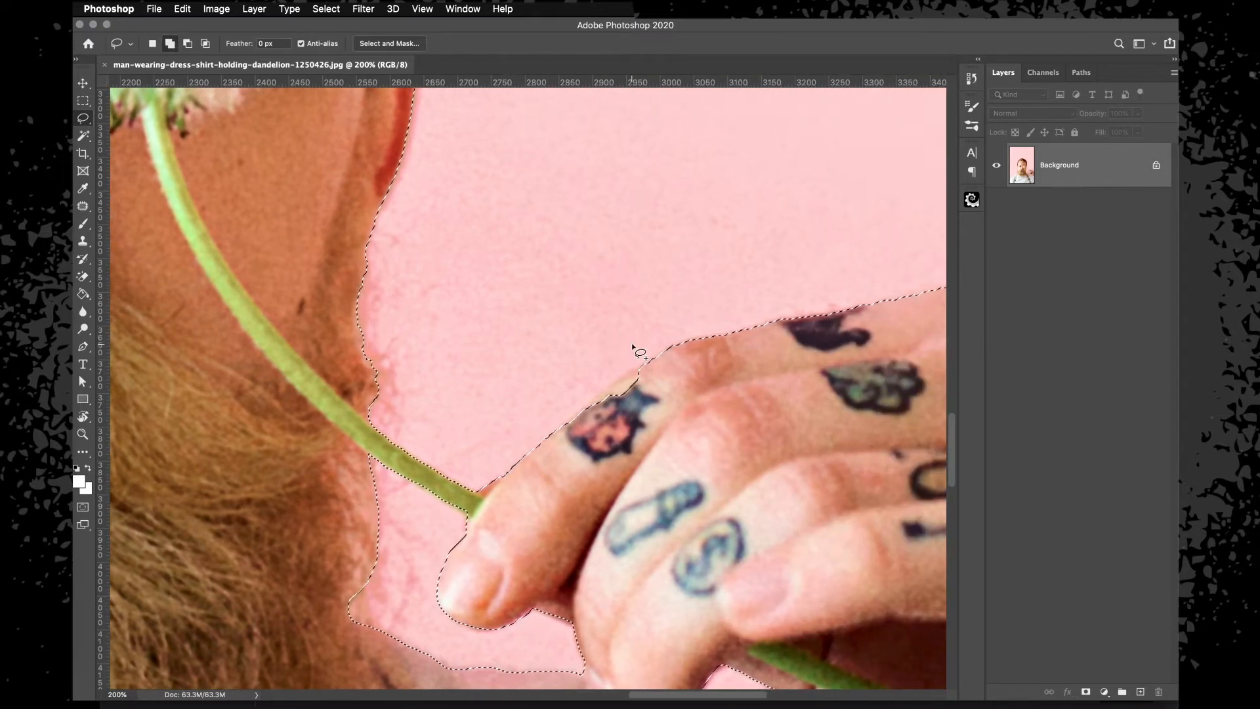
{"action": "key", "text": "alt"}
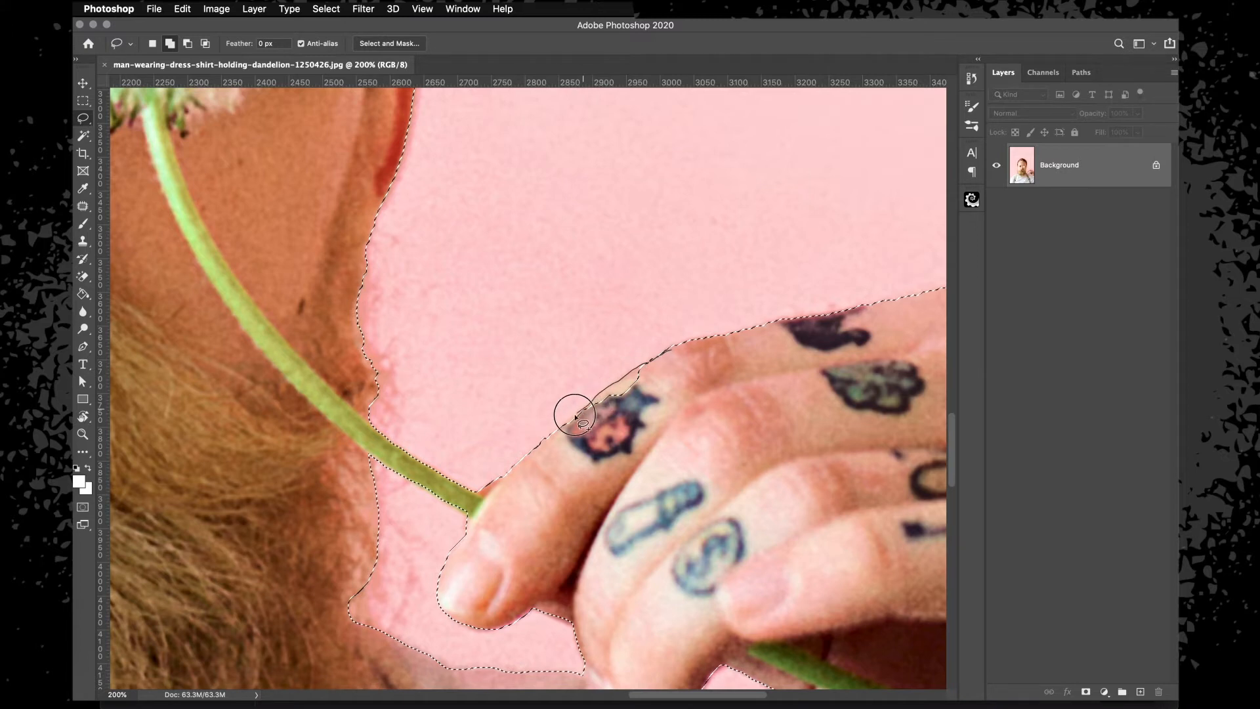
{"action": "left_click_drag", "start_coordinate": [568, 441], "coordinate": [674, 354]}
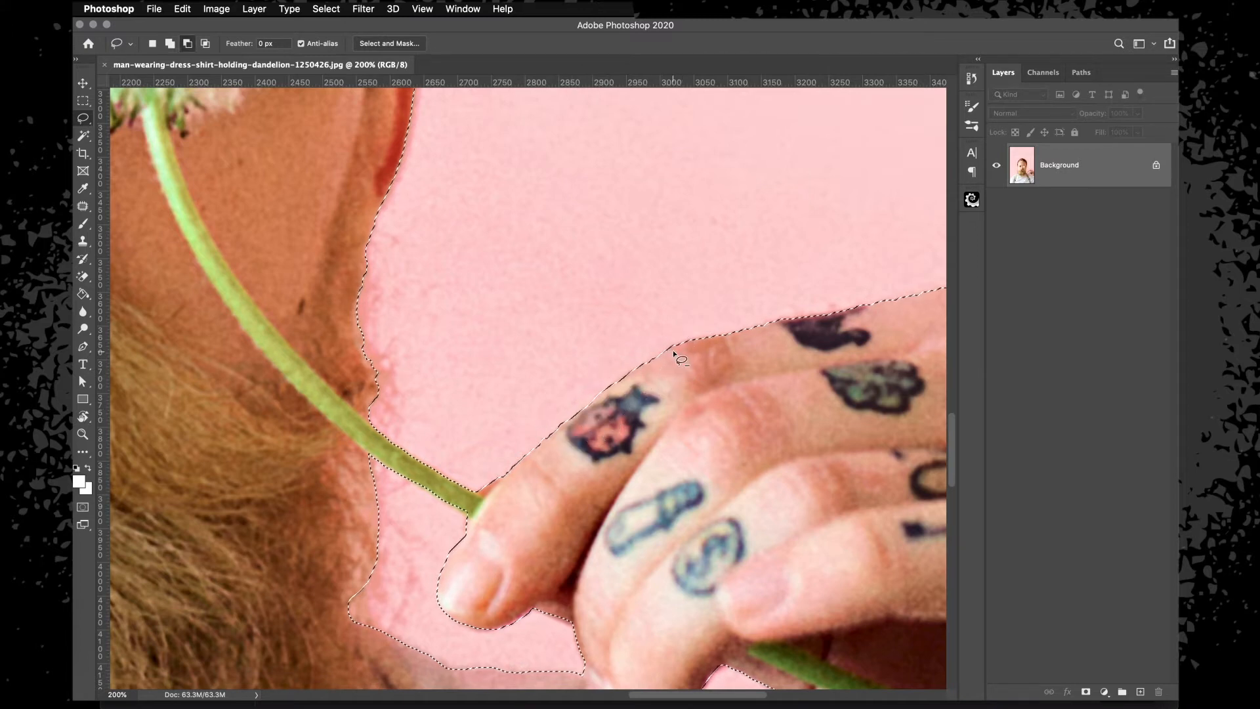
Add the missed edge of the ear beside the uncovered eye to the selection with the Lasso.
{"action": "scroll", "coordinate": [674, 354], "scroll_direction": "right", "scroll_amount": 10}
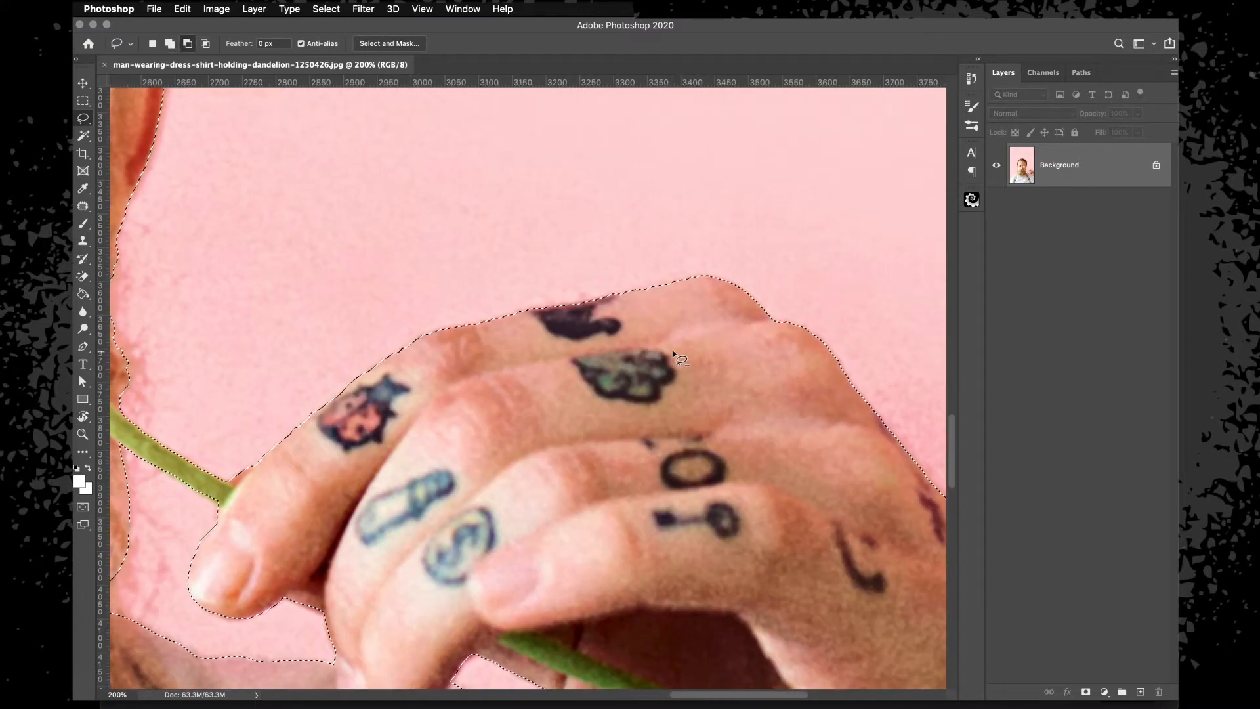
{"action": "scroll", "coordinate": [673, 355], "scroll_direction": "right", "scroll_amount": 3}
{"action": "scroll", "coordinate": [673, 354], "scroll_direction": "down", "scroll_amount": 2}
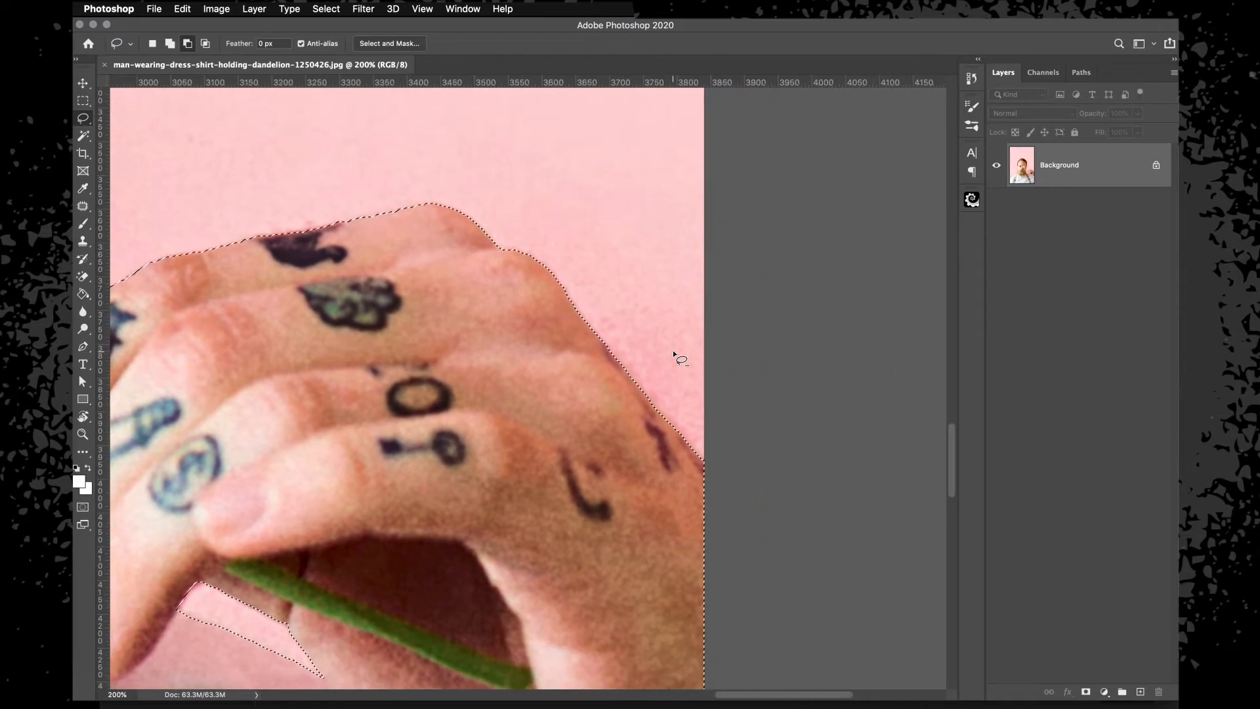
{"action": "scroll", "coordinate": [673, 355], "scroll_direction": "down", "scroll_amount": 5}
{"action": "scroll", "coordinate": [672, 349], "scroll_direction": "down", "scroll_amount": 2}
{"action": "scroll", "coordinate": [672, 349], "scroll_direction": "left", "scroll_amount": 12}
{"action": "scroll", "coordinate": [672, 349], "scroll_direction": "up", "scroll_amount": 2}
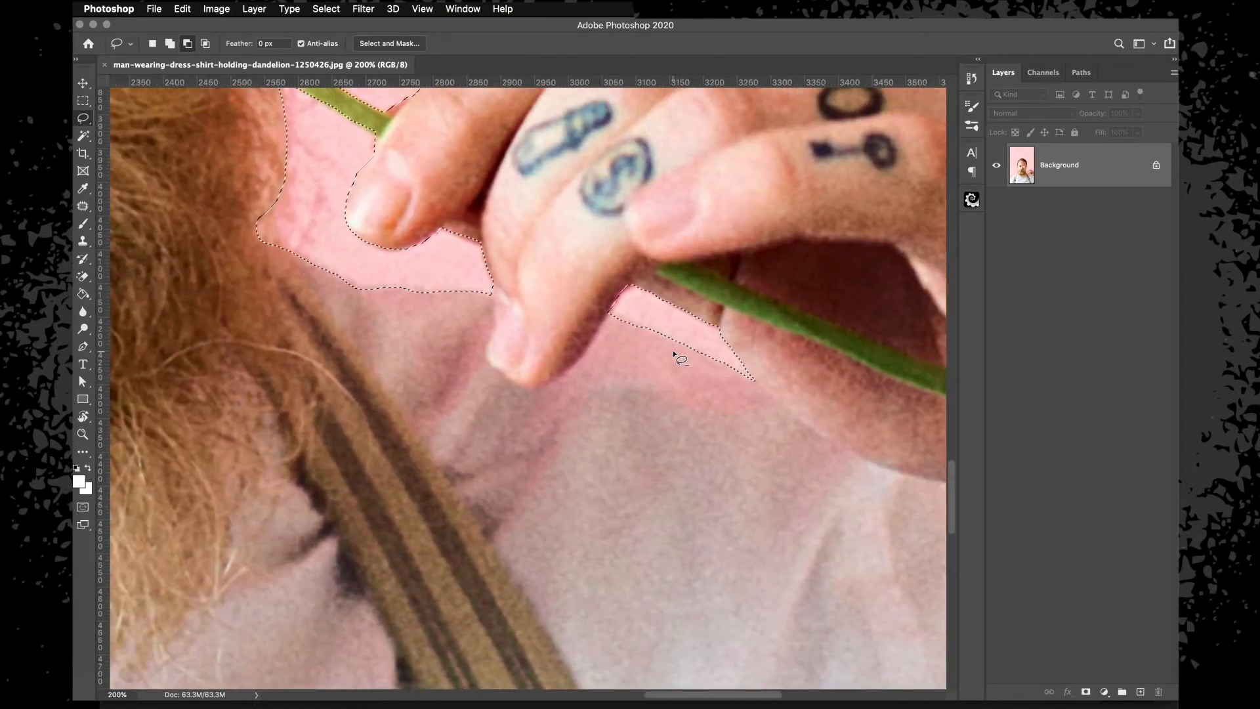
{"action": "scroll", "coordinate": [672, 349], "scroll_direction": "up", "scroll_amount": 8}
{"action": "scroll", "coordinate": [672, 349], "scroll_direction": "left", "scroll_amount": 12}
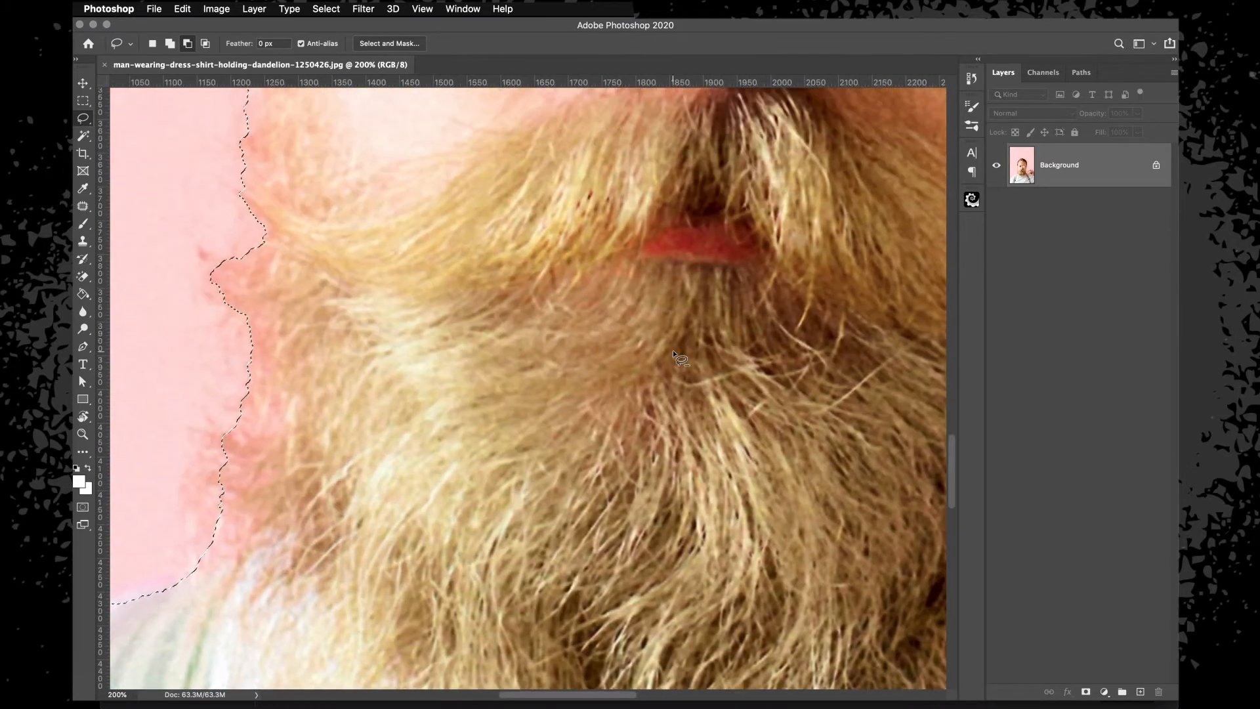
{"action": "scroll", "coordinate": [672, 349], "scroll_direction": "up", "scroll_amount": 5}
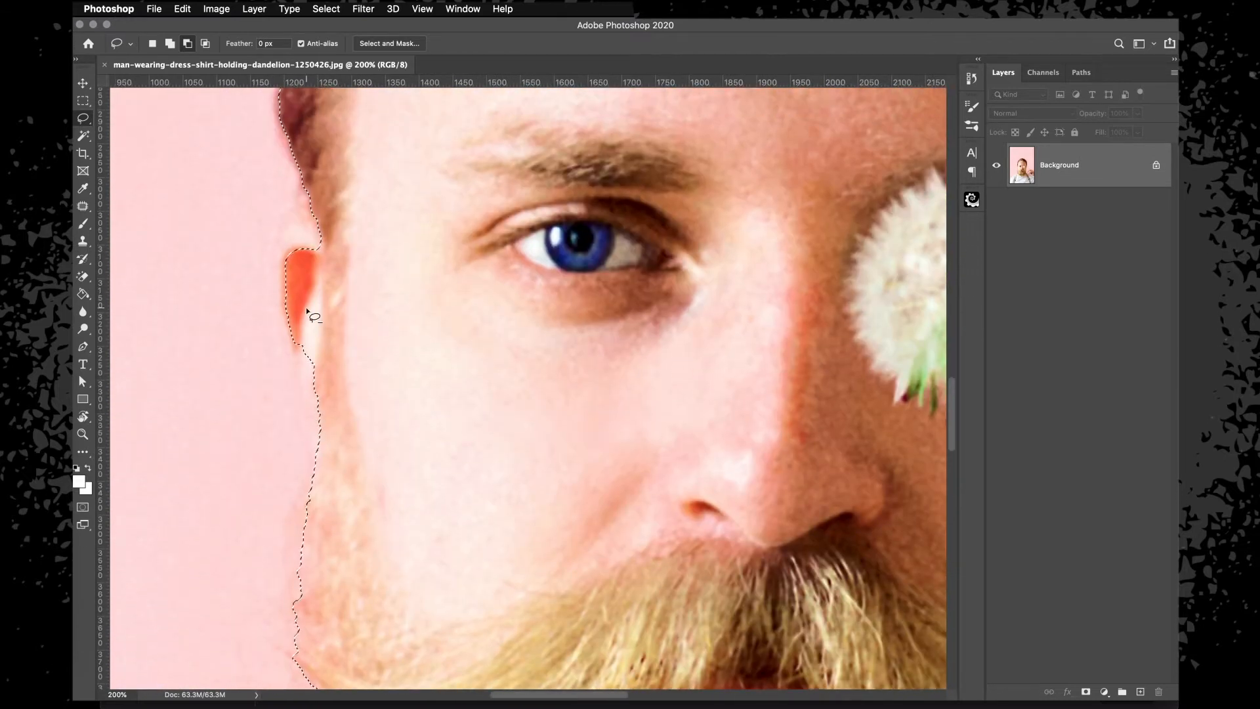
{"action": "mouse_move", "coordinate": [287, 308]}
{"action": "left_mouse_down"}
{"action": "mouse_move", "coordinate": [312, 433]}
{"action": "mouse_move", "coordinate": [349, 399]}
{"action": "mouse_move", "coordinate": [313, 246]}
{"action": "mouse_move", "coordinate": [282, 262]}
{"action": "mouse_move", "coordinate": [282, 317]}
{"action": "mouse_move", "coordinate": [316, 384]}
{"action": "left_mouse_up"}
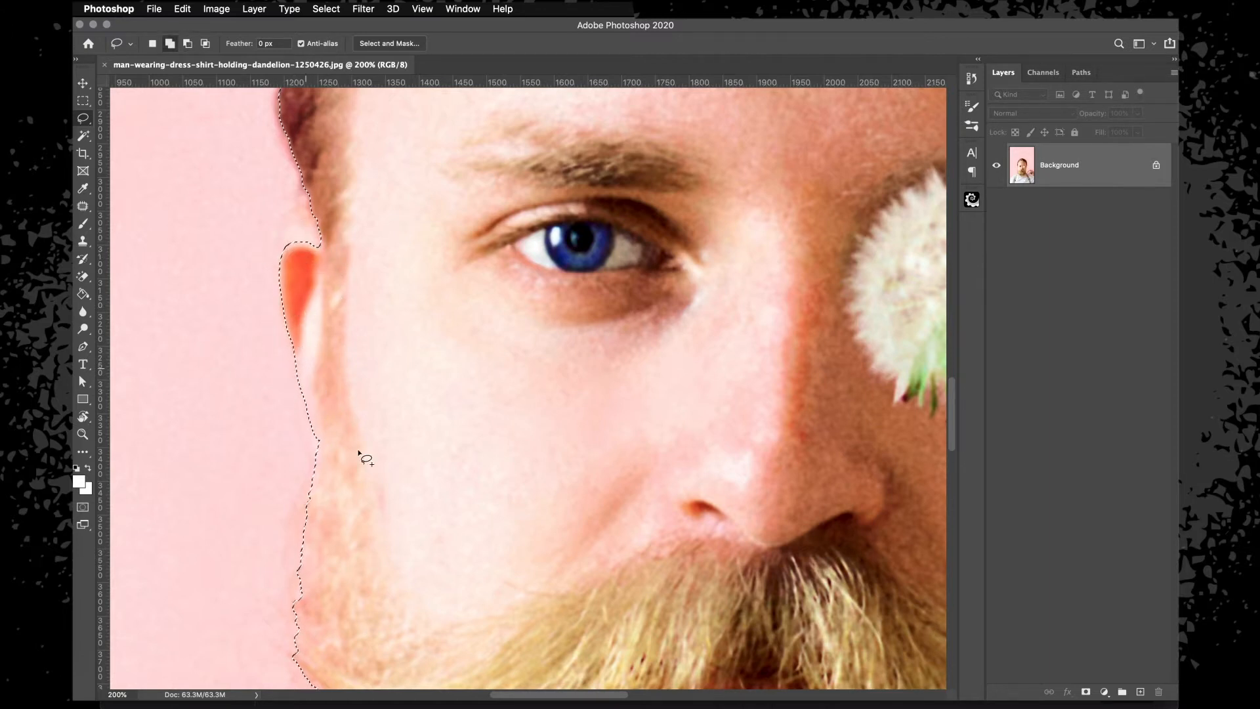
Inspect the refined selection outline around the man's face, beard, hand and shirt.
{"action": "key", "text": "super+minus"}
{"action": "key", "text": "super+minus"}
{"action": "scroll", "coordinate": [462, 456], "scroll_direction": "down", "scroll_amount": 3}
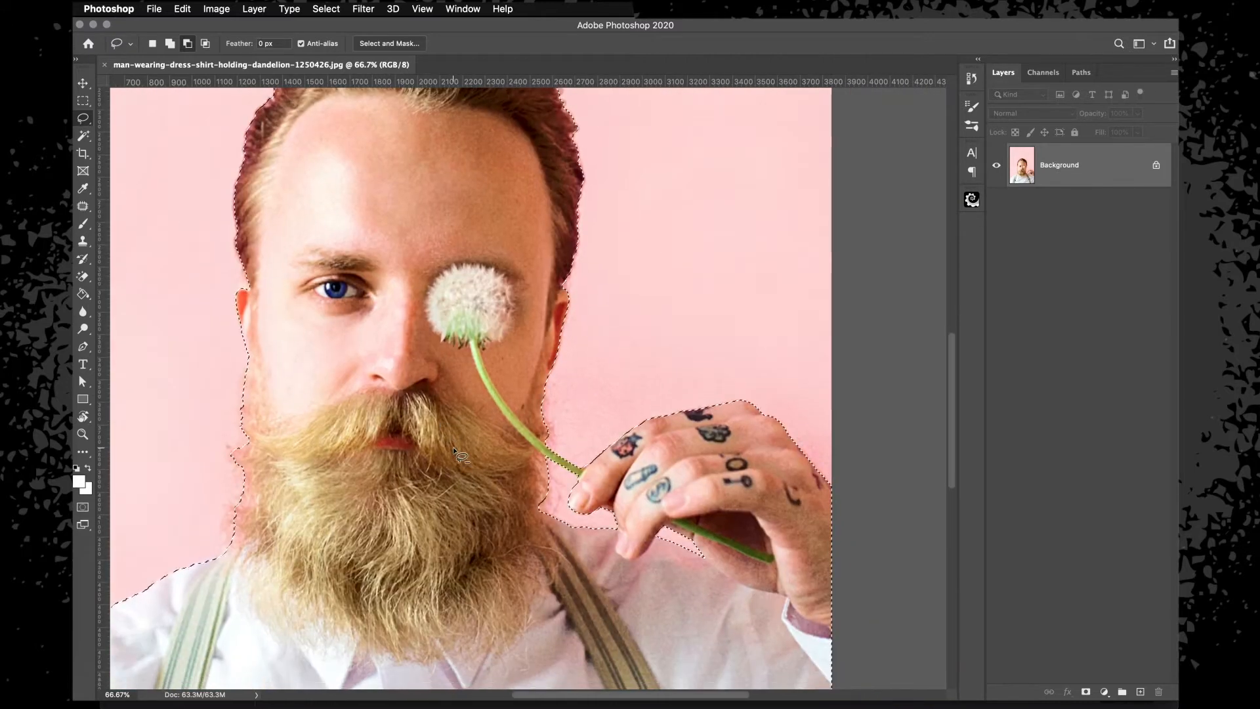
{"action": "scroll", "coordinate": [461, 456], "scroll_direction": "down", "scroll_amount": 8}
{"action": "scroll", "coordinate": [461, 456], "scroll_direction": "left", "scroll_amount": 1}
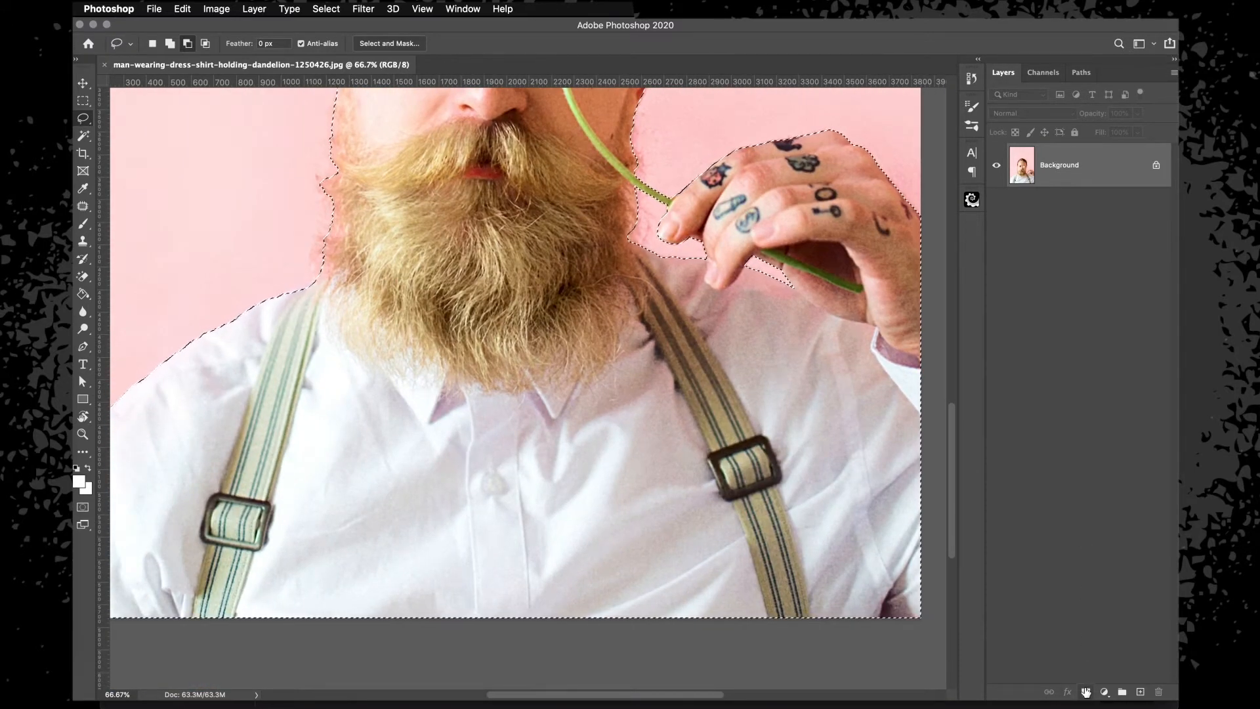
{"action": "scroll", "coordinate": [525, 355], "scroll_direction": "up", "scroll_amount": 5}
{"action": "scroll", "coordinate": [525, 354], "scroll_direction": "left", "scroll_amount": 1}
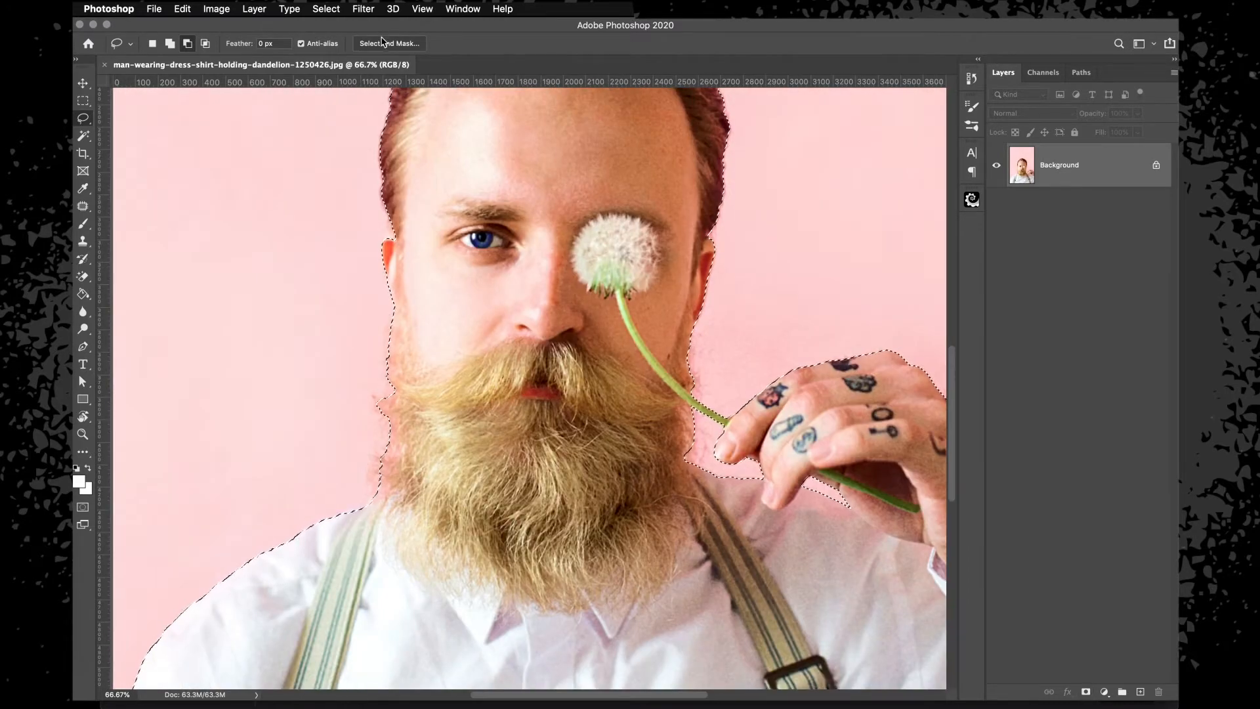
Open Select and Mask for the selection and preview the cutout on black at 100% opacity.
{"action": "left_click", "coordinate": [389, 43]}
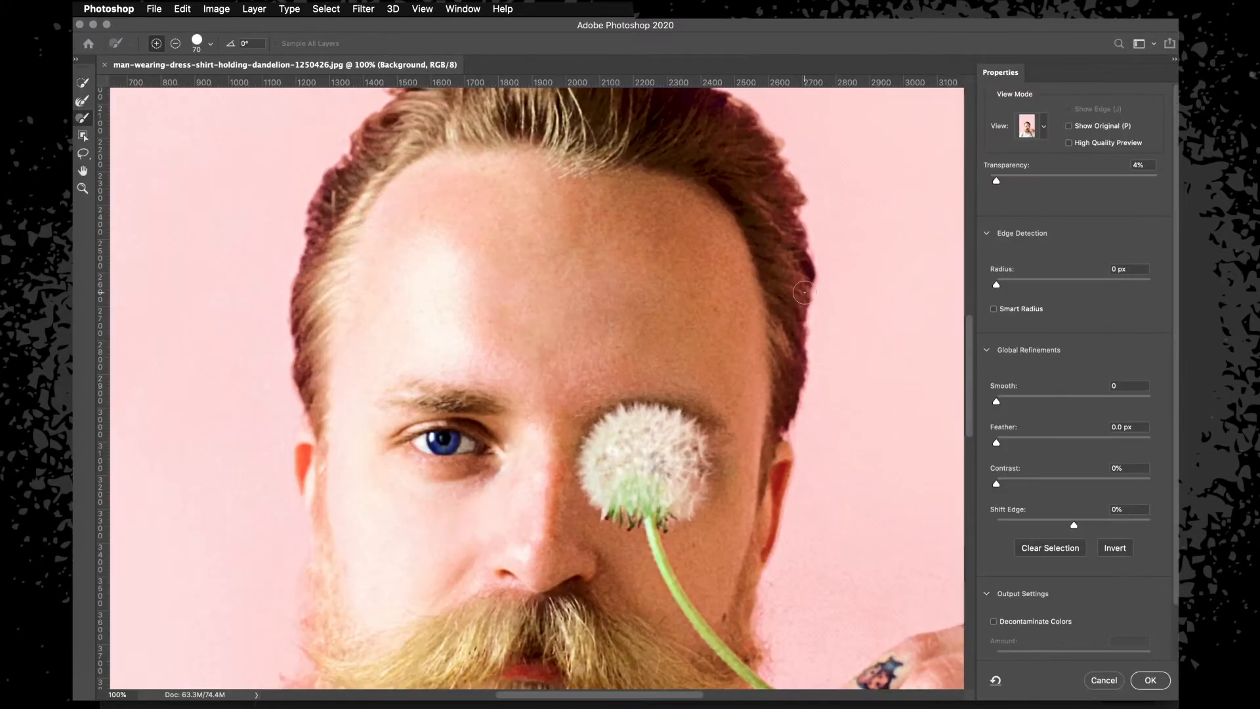
{"action": "scroll", "coordinate": [803, 292], "scroll_direction": "up", "scroll_amount": 3}
{"action": "scroll", "coordinate": [825, 290], "scroll_direction": "down", "scroll_amount": 7}
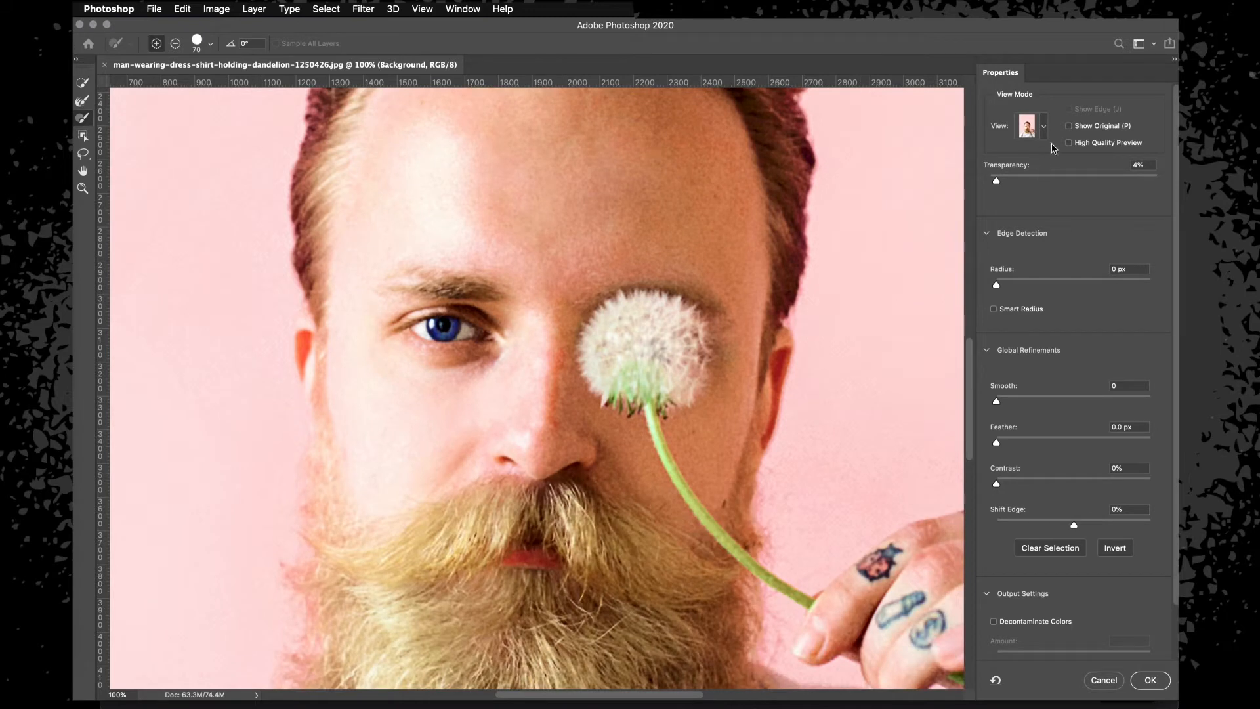
{"action": "left_click", "coordinate": [1045, 126]}
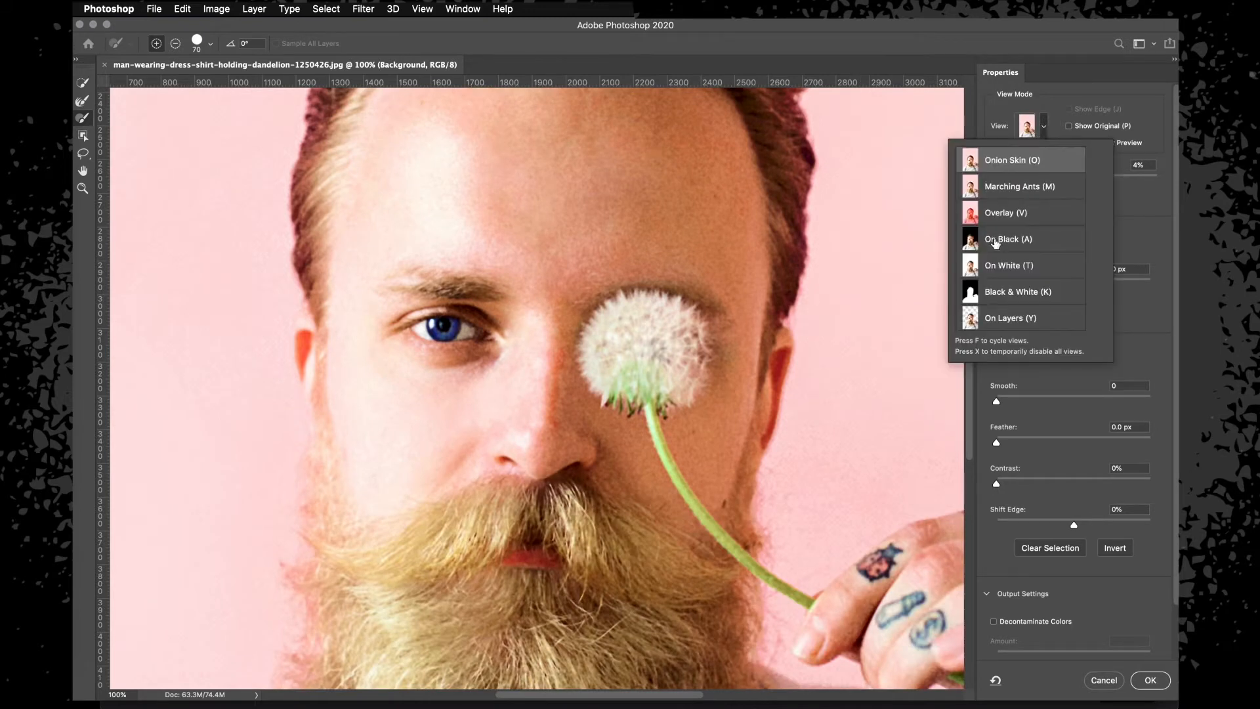
{"action": "left_click", "coordinate": [1044, 125]}
{"action": "left_click", "coordinate": [1046, 124]}
{"action": "left_click", "coordinate": [1014, 240]}
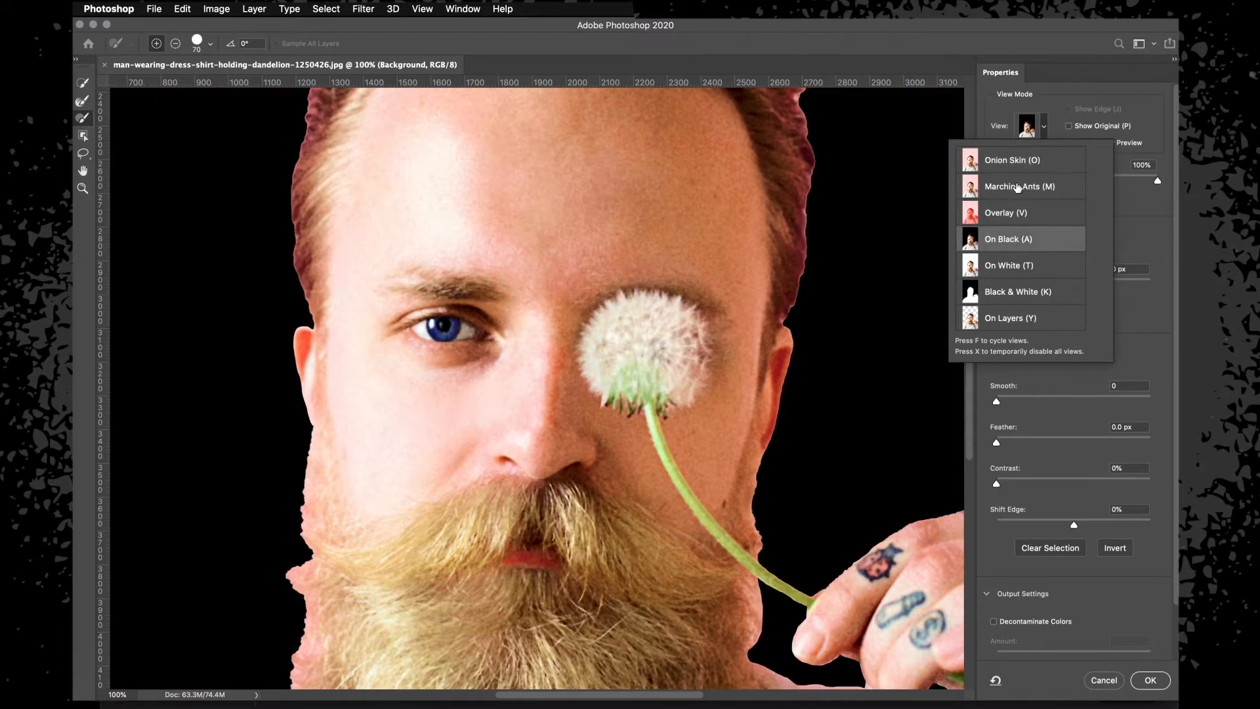
{"action": "left_click", "coordinate": [1094, 95]}
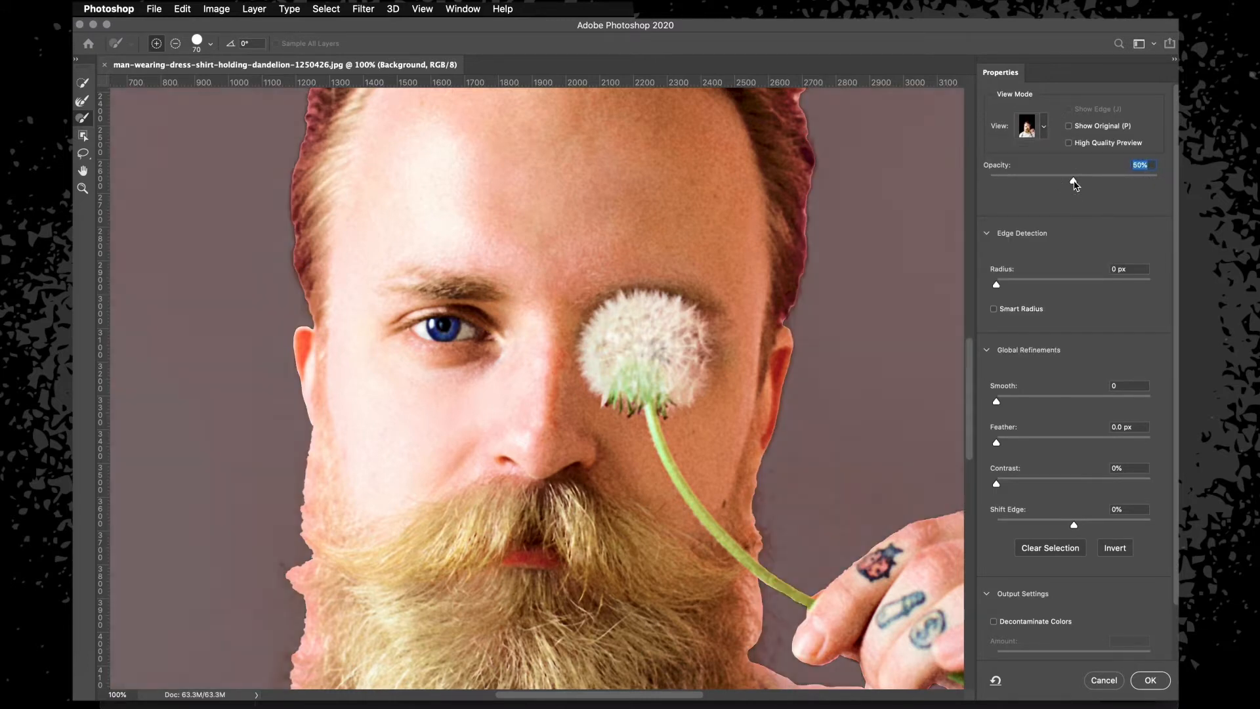
{"action": "left_click_drag", "start_coordinate": [1075, 181], "coordinate": [1157, 181]}
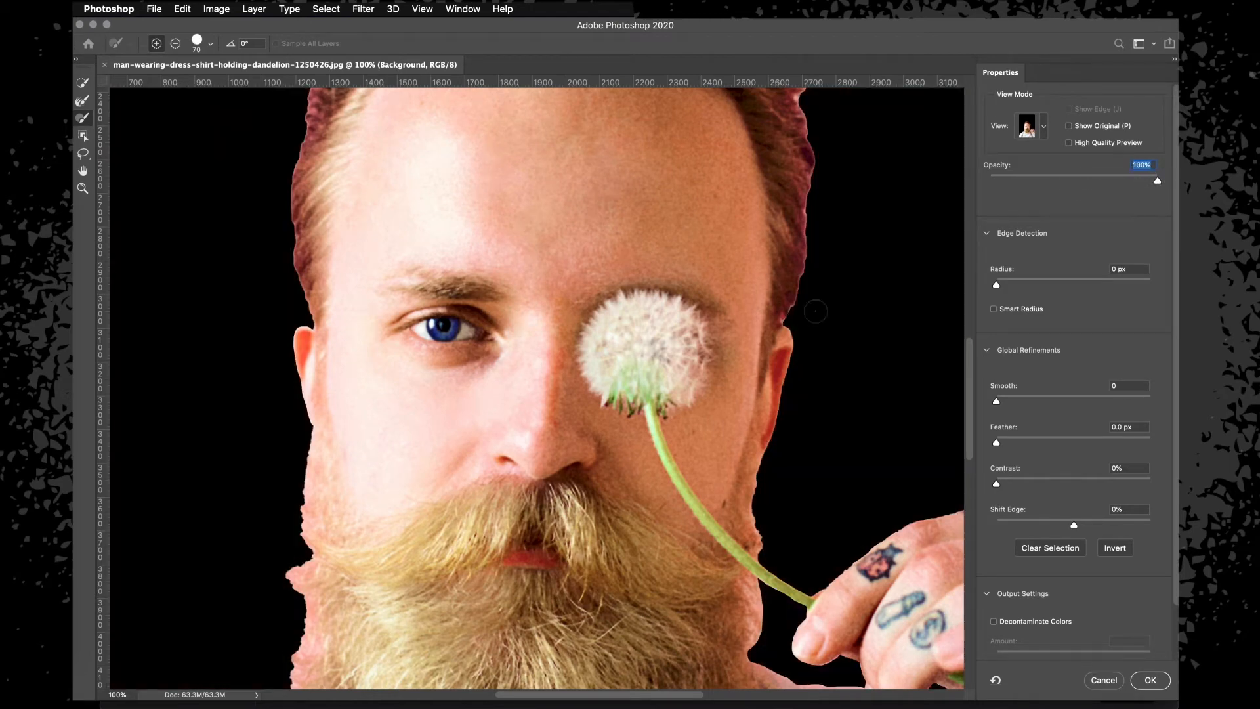
Examine the cutout's edges against black around the hair, ears, beard and shoulders.
{"action": "scroll", "coordinate": [345, 413], "scroll_direction": "up", "scroll_amount": 7}
{"action": "scroll", "coordinate": [345, 413], "scroll_direction": "left", "scroll_amount": 2}
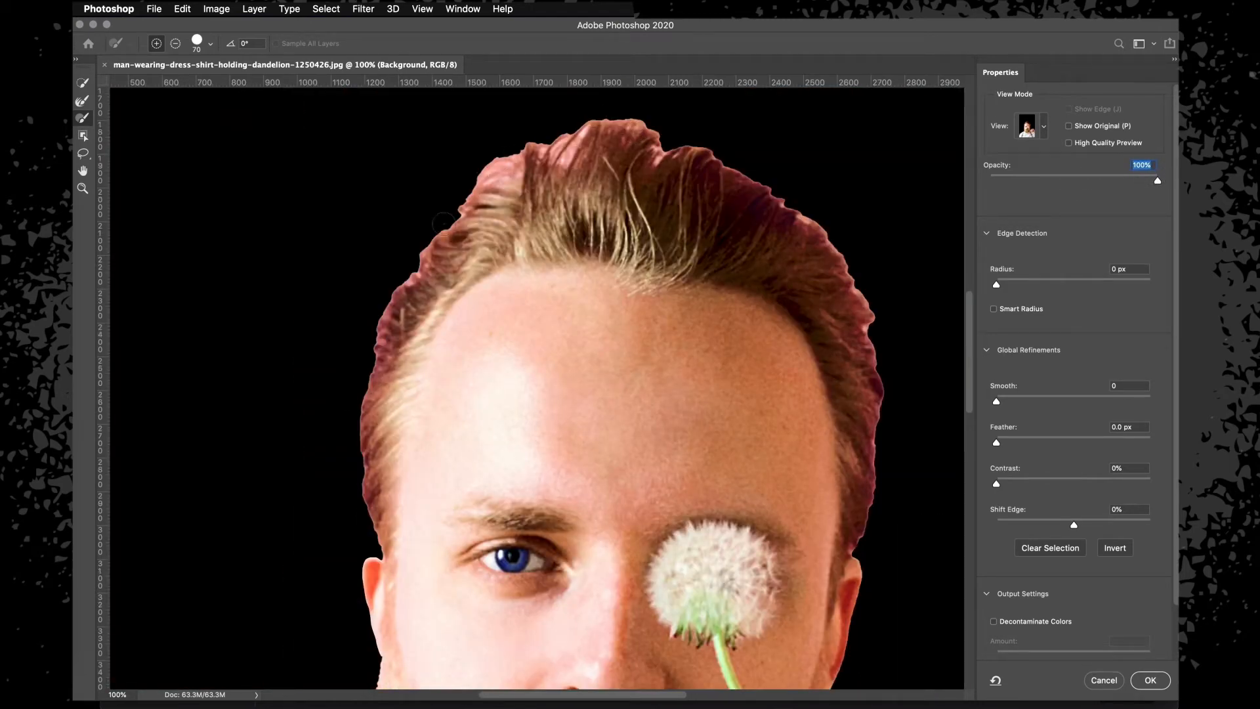
{"action": "scroll", "coordinate": [444, 223], "scroll_direction": "down", "scroll_amount": 10}
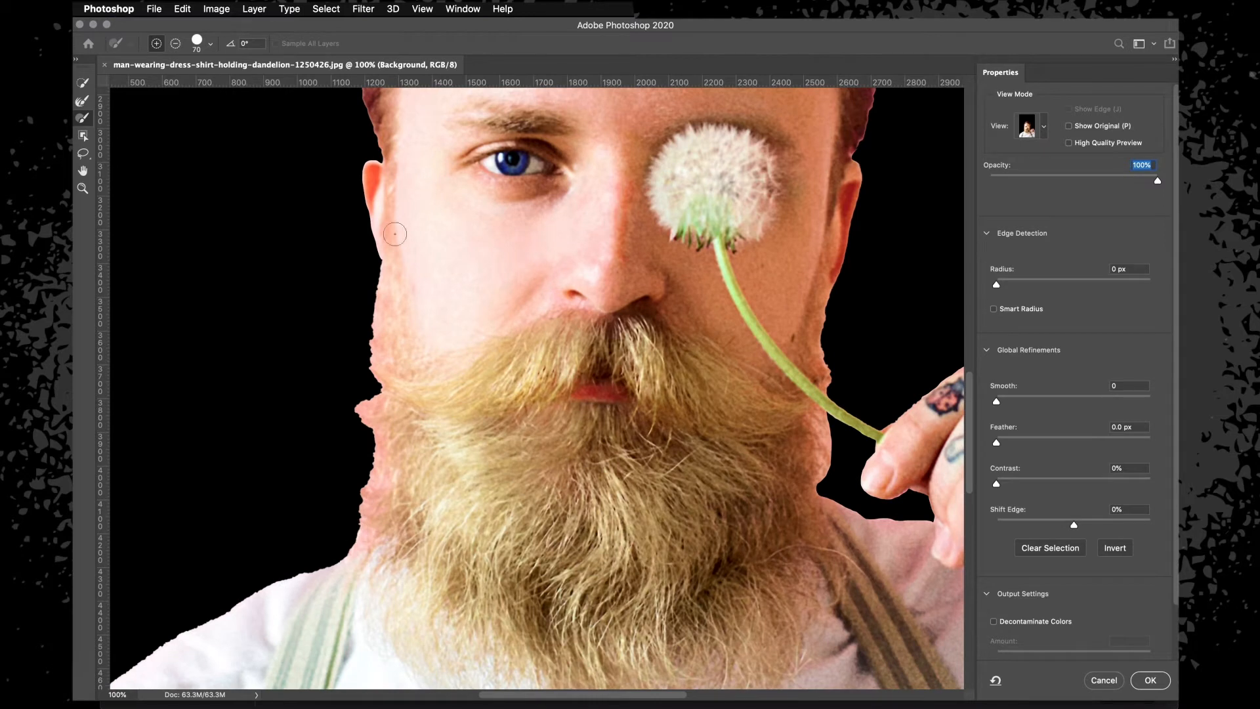
{"action": "scroll", "coordinate": [394, 234], "scroll_direction": "up", "scroll_amount": 3}
{"action": "scroll", "coordinate": [394, 234], "scroll_direction": "left", "scroll_amount": 1}
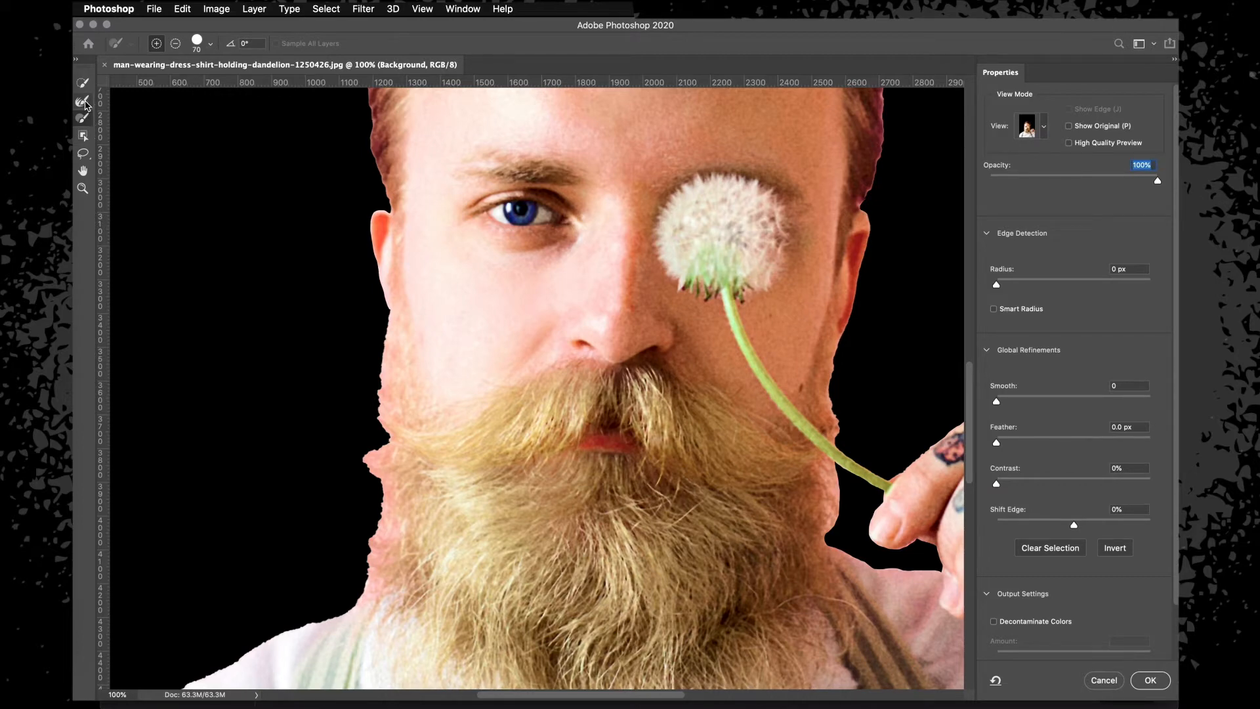
{"action": "scroll", "coordinate": [375, 285], "scroll_direction": "up", "scroll_amount": 6}
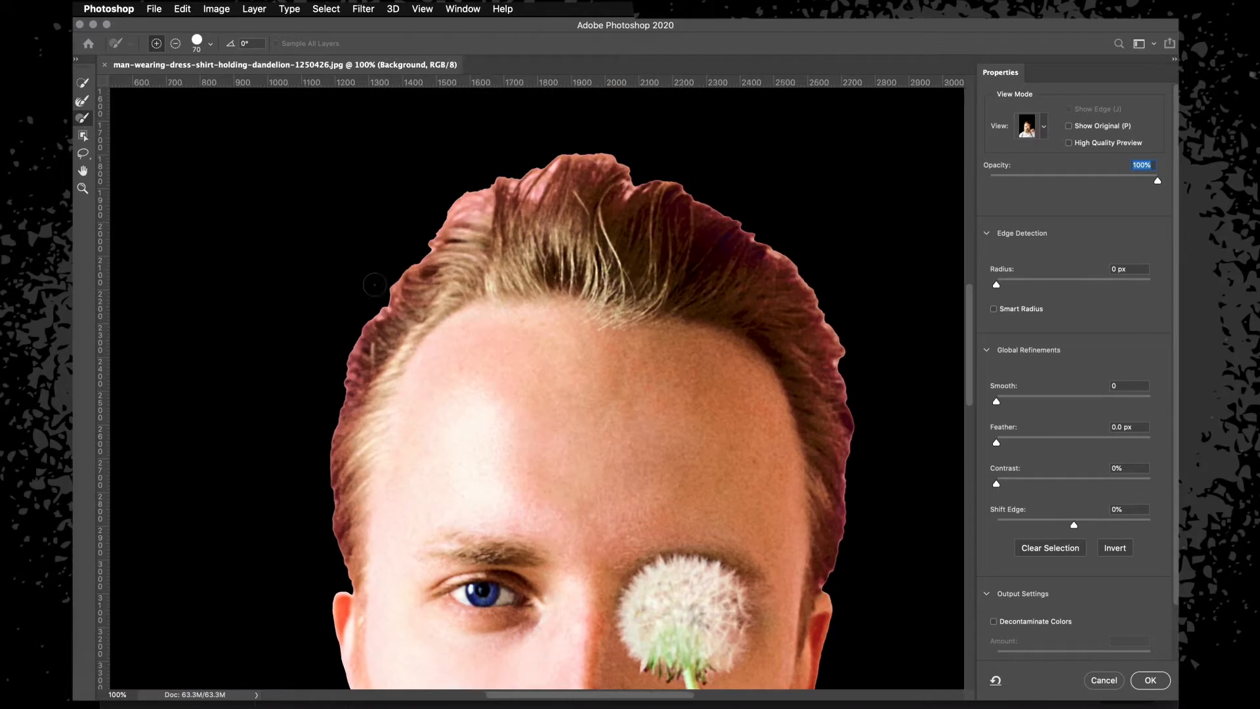
{"action": "scroll", "coordinate": [374, 284], "scroll_direction": "right", "scroll_amount": 2}
{"action": "scroll", "coordinate": [375, 285], "scroll_direction": "up", "scroll_amount": 1}
Choose the Refine Edge Brush, try enlarging it to 300, and set its size to 100.
{"action": "left_click", "coordinate": [82, 103]}
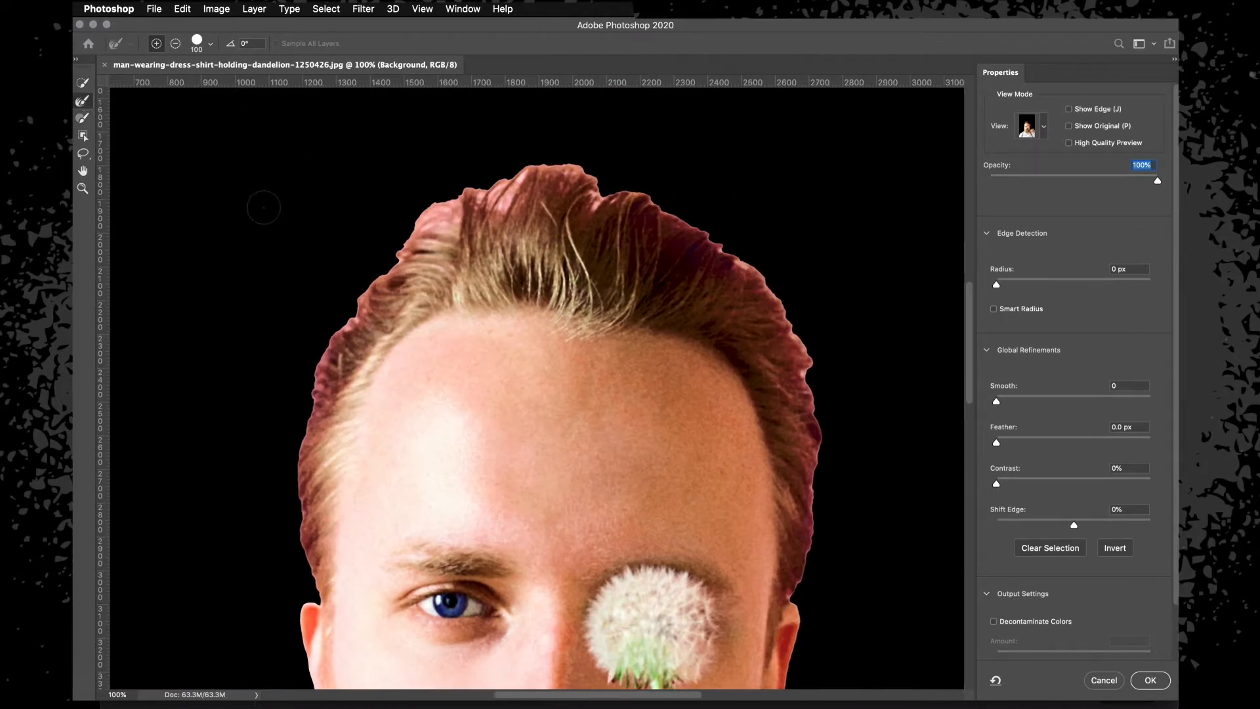
{"action": "key", "text": "bracketright"}
{"action": "key", "text": "bracketright"}
{"action": "key", "text": "bracketright"}
{"action": "key", "text": "bracketright"}
{"action": "key", "text": "bracketright"}
{"action": "key", "text": "bracketright"}
{"action": "key", "text": "bracketright"}
{"action": "key", "text": "bracketright"}
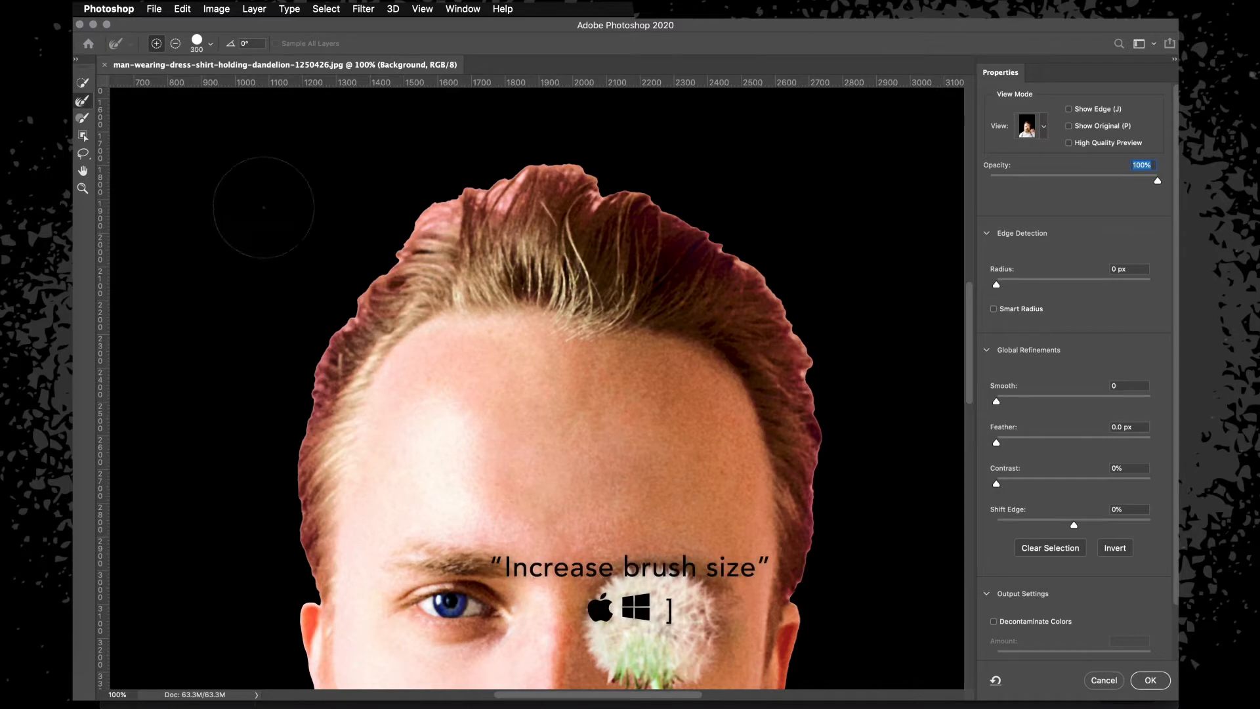
{"action": "key", "text": "bracketleft"}
{"action": "key", "text": "bracketleft"}
{"action": "key", "text": "bracketleft"}
{"action": "key", "text": "bracketleft"}
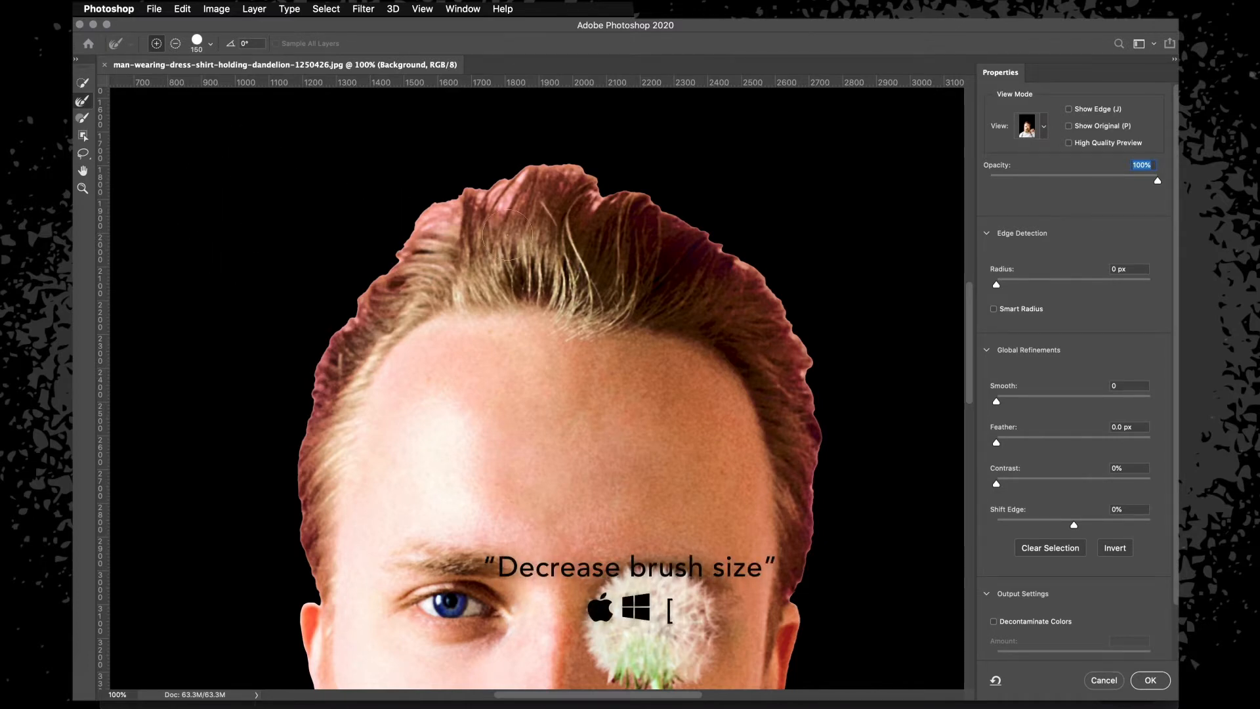
{"action": "key", "text": "bracketleft"}
{"action": "key", "text": "bracketleft"}
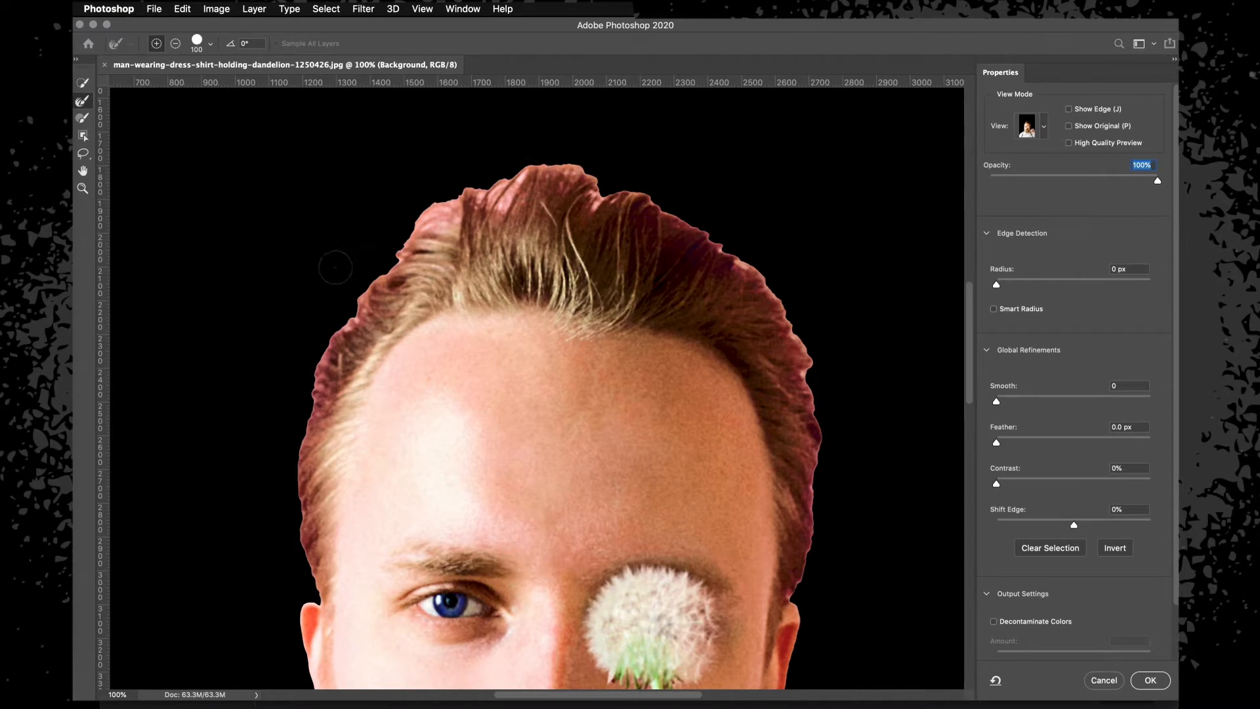
Refine the hair edge above the temple on the uncovered-eye side with the Refine Edge Brush at size 60.
{"action": "key", "text": "super+plus"}
{"action": "scroll", "coordinate": [395, 263], "scroll_direction": "left", "scroll_amount": 5}
{"action": "scroll", "coordinate": [395, 263], "scroll_direction": "up", "scroll_amount": 2}
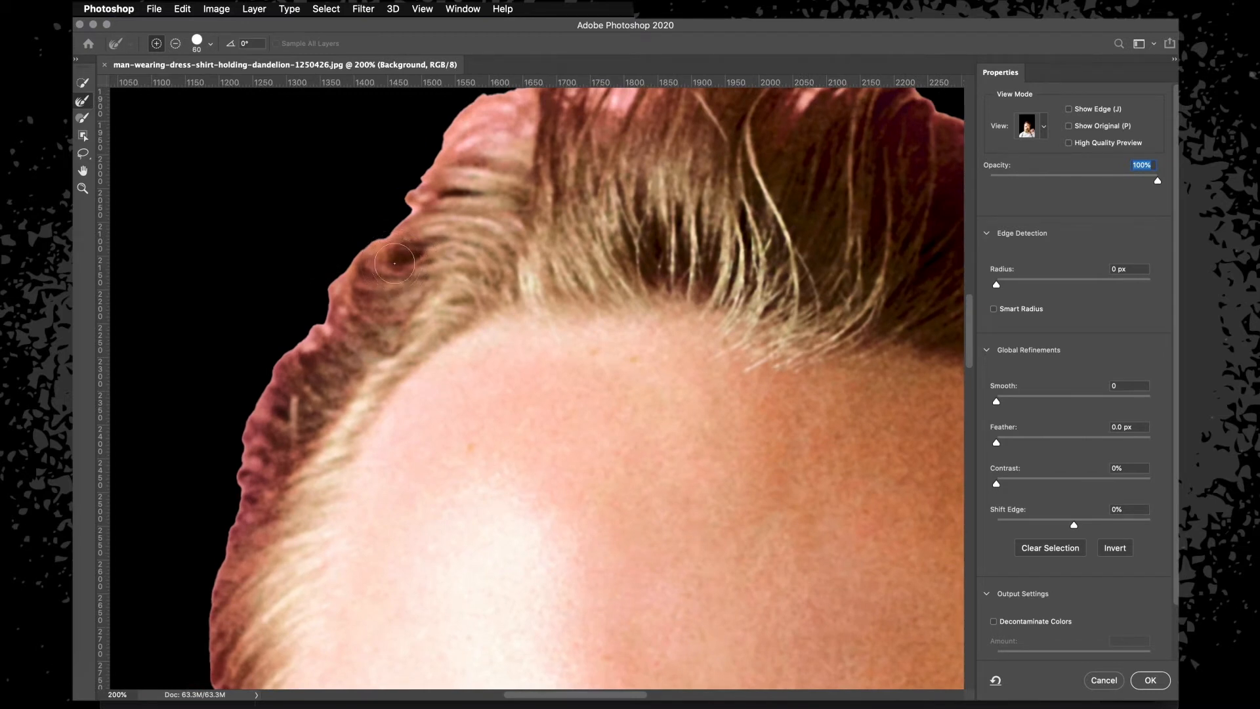
{"action": "scroll", "coordinate": [394, 263], "scroll_direction": "left", "scroll_amount": 2}
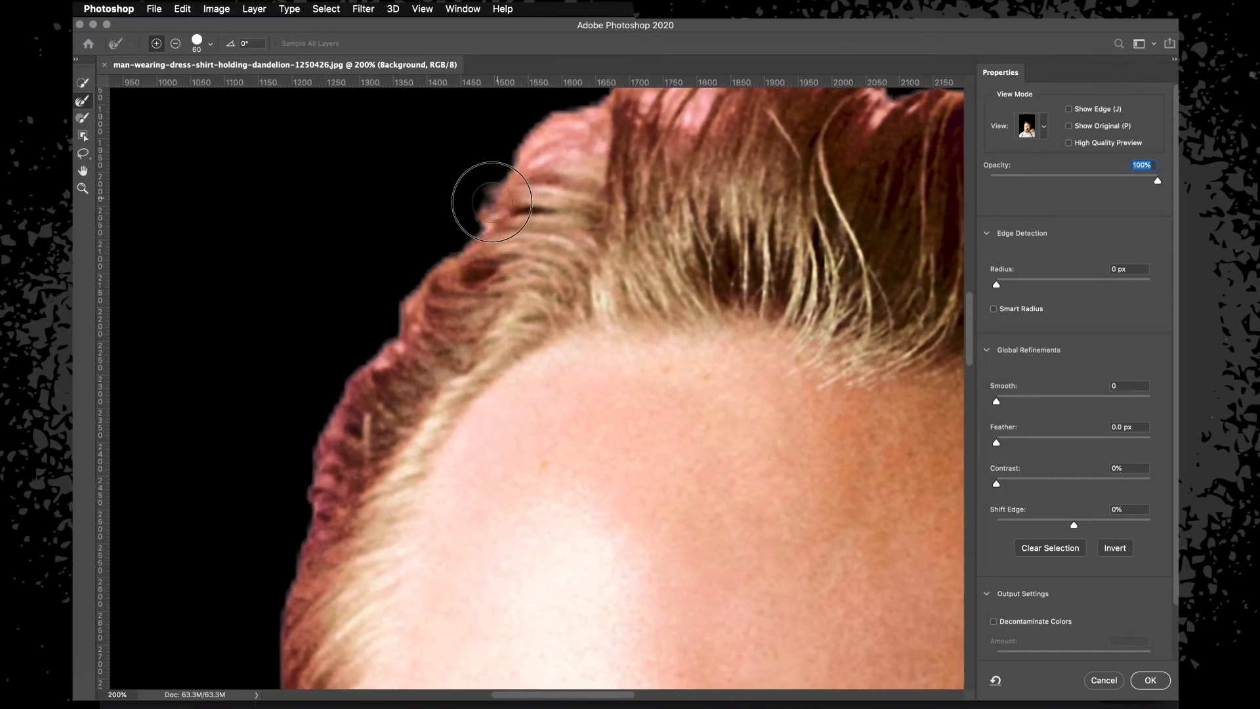
{"action": "mouse_move", "coordinate": [468, 247]}
{"action": "left_mouse_down"}
{"action": "mouse_move", "coordinate": [402, 314]}
{"action": "mouse_move", "coordinate": [315, 454]}
{"action": "left_mouse_up"}
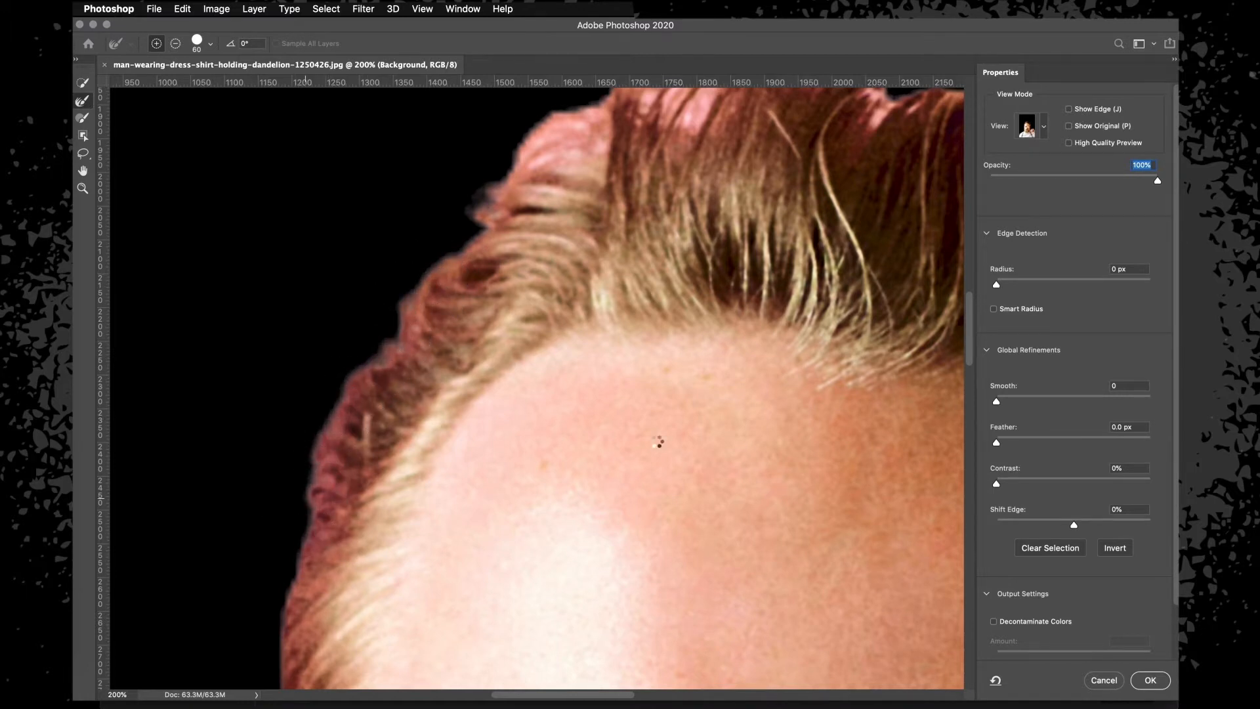
Refine the hair edge across the top of the head and down the dandelion side with the brush at size 150.
{"action": "scroll", "coordinate": [519, 225], "scroll_direction": "up", "scroll_amount": 5}
{"action": "scroll", "coordinate": [519, 225], "scroll_direction": "right", "scroll_amount": 5}
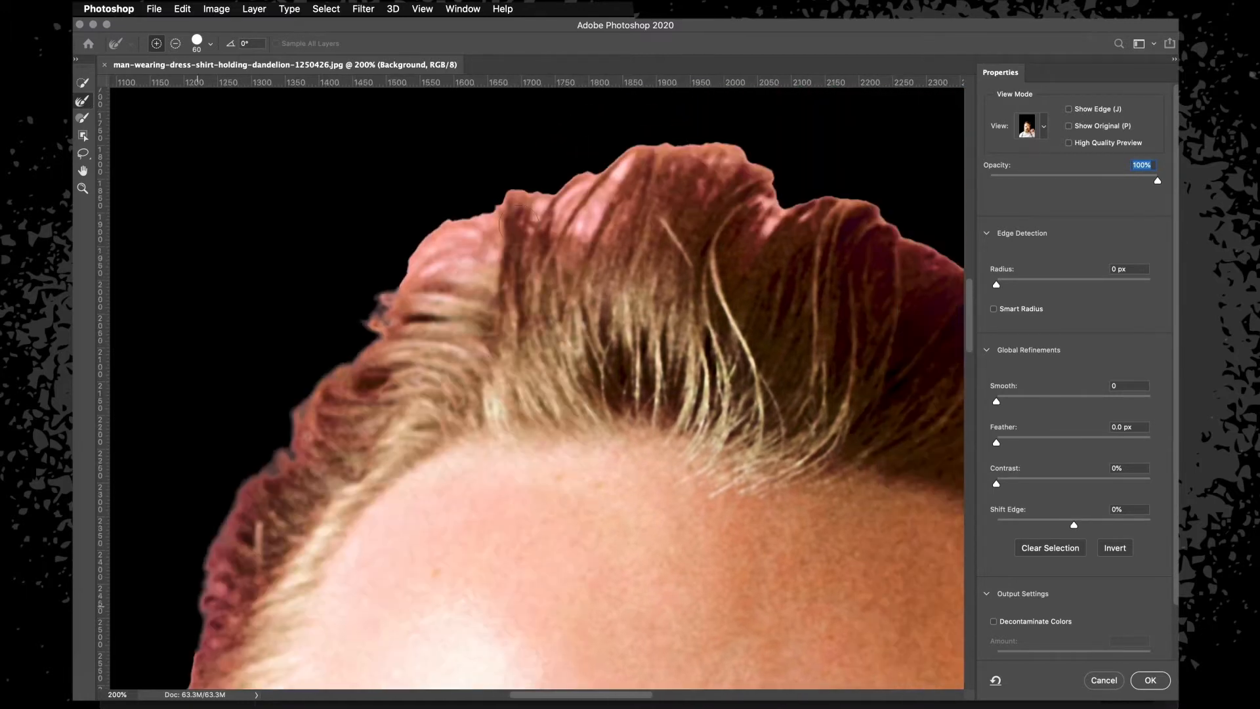
{"action": "key", "text": "bracketright"}
{"action": "key", "text": "bracketright"}
{"action": "key", "text": "bracketright"}
{"action": "key", "text": "bracketright"}
{"action": "key", "text": "bracketright"}
{"action": "key", "text": "bracketright"}
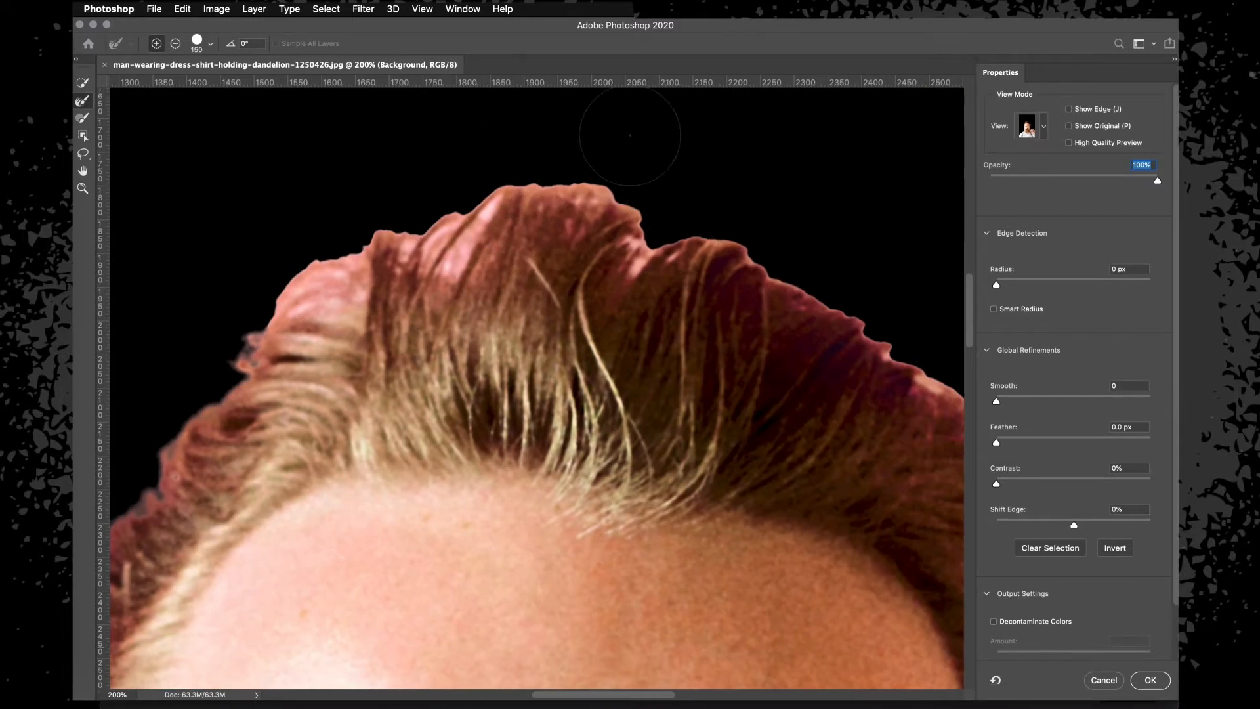
{"action": "mouse_move", "coordinate": [676, 248]}
{"action": "left_mouse_down"}
{"action": "mouse_move", "coordinate": [602, 197]}
{"action": "mouse_move", "coordinate": [487, 199]}
{"action": "mouse_move", "coordinate": [309, 274]}
{"action": "mouse_move", "coordinate": [419, 233]}
{"action": "mouse_move", "coordinate": [467, 235]}
{"action": "mouse_move", "coordinate": [460, 247]}
{"action": "mouse_move", "coordinate": [497, 202]}
{"action": "mouse_move", "coordinate": [566, 193]}
{"action": "mouse_move", "coordinate": [647, 245]}
{"action": "mouse_move", "coordinate": [727, 236]}
{"action": "left_mouse_up"}
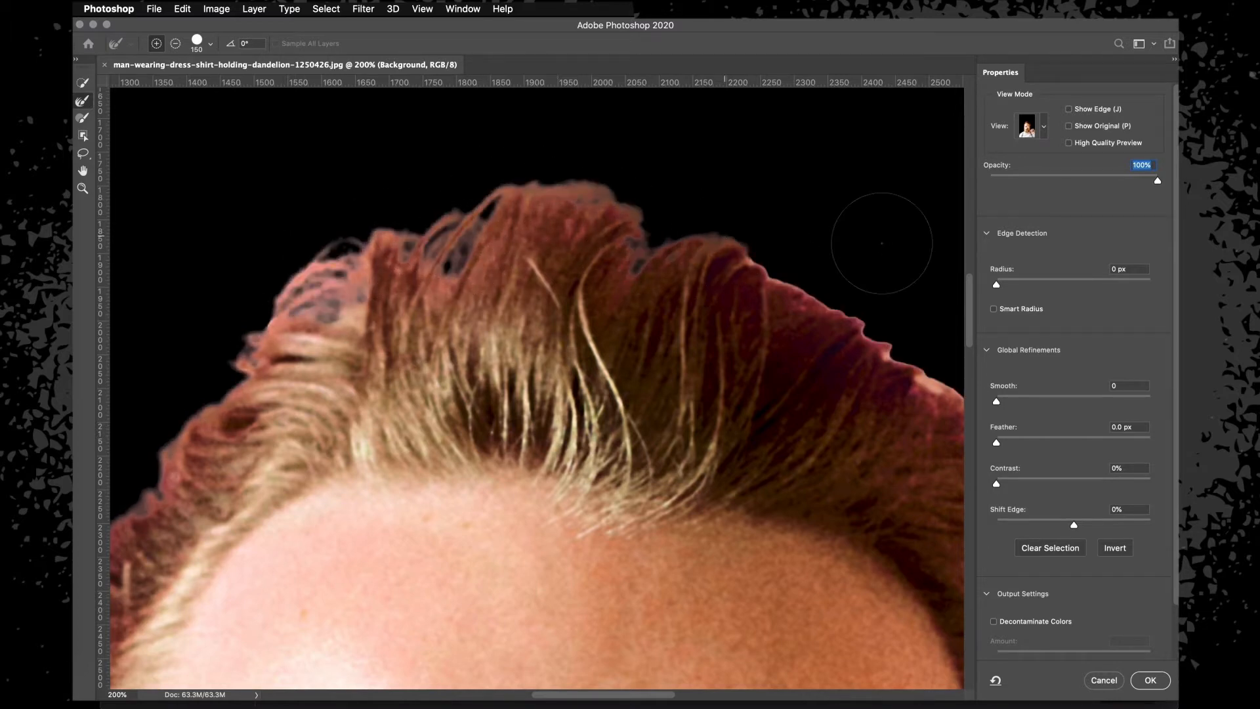
{"action": "mouse_move", "coordinate": [321, 278]}
{"action": "left_mouse_down"}
{"action": "mouse_move", "coordinate": [276, 286]}
{"action": "mouse_move", "coordinate": [336, 278]}
{"action": "left_mouse_up"}
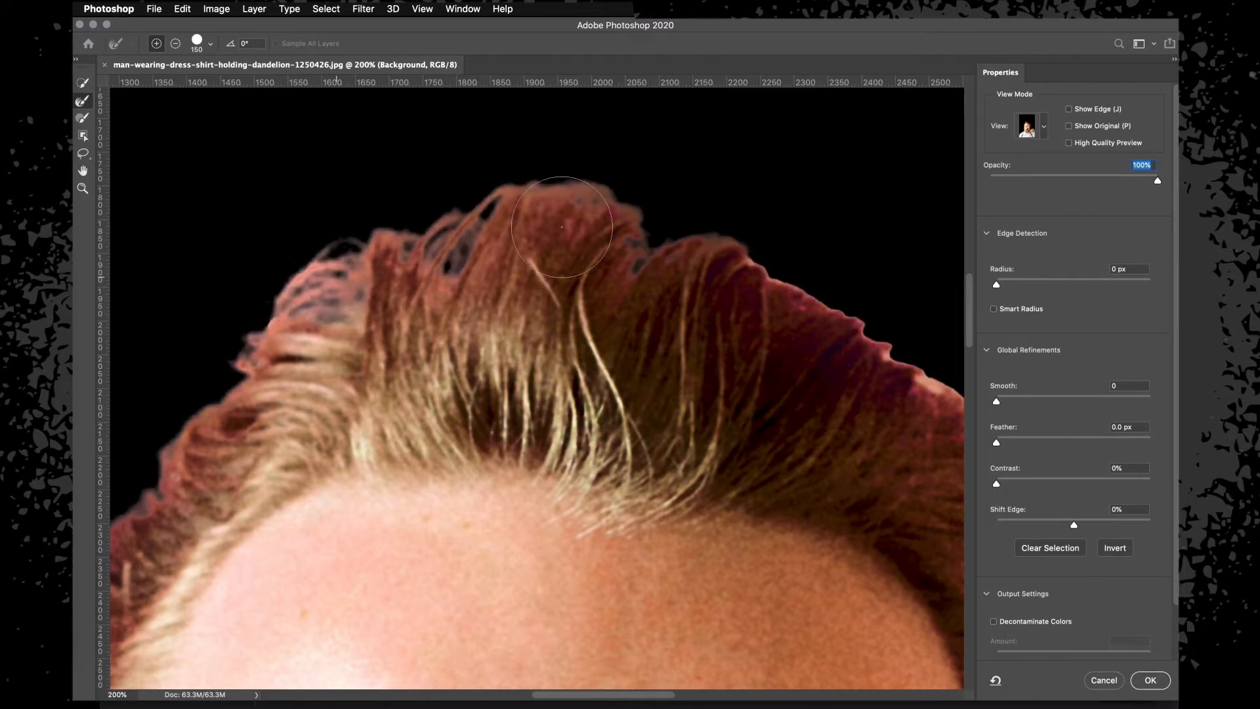
{"action": "key", "text": "super+minus"}
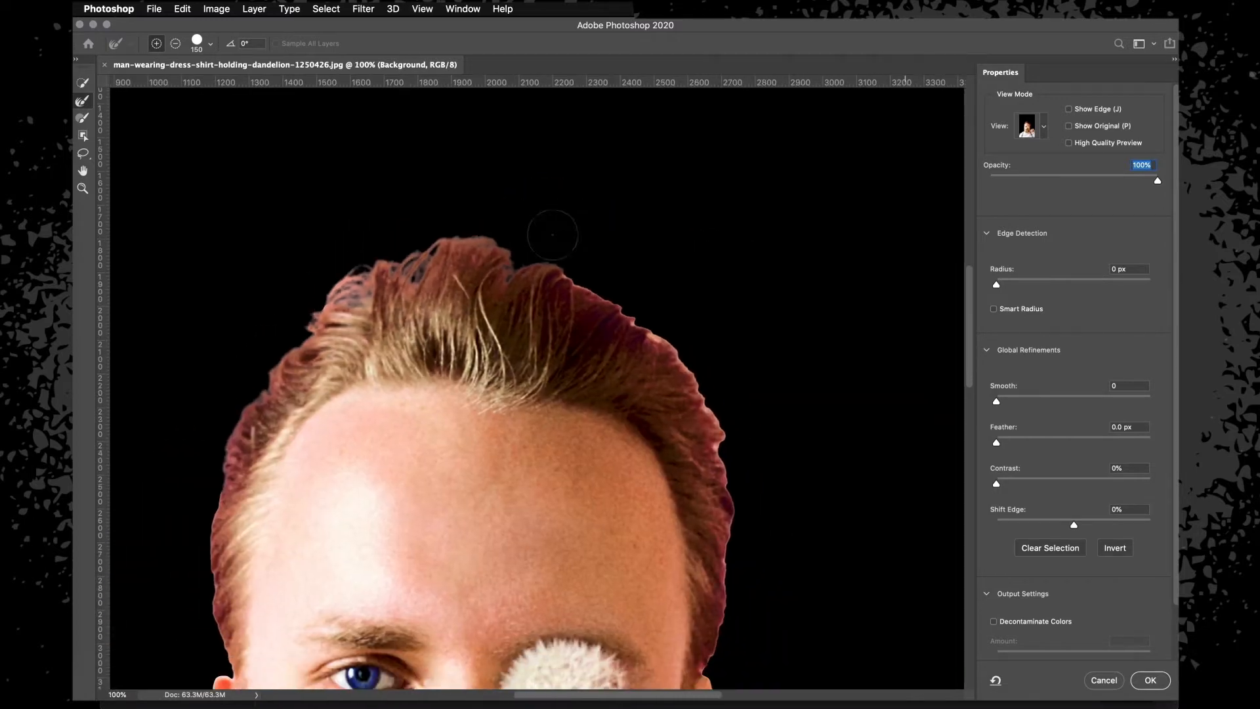
{"action": "mouse_move", "coordinate": [607, 292]}
{"action": "left_mouse_down"}
{"action": "mouse_move", "coordinate": [684, 357]}
{"action": "mouse_move", "coordinate": [727, 430]}
{"action": "mouse_move", "coordinate": [745, 505]}
{"action": "mouse_move", "coordinate": [740, 632]}
{"action": "left_mouse_up"}
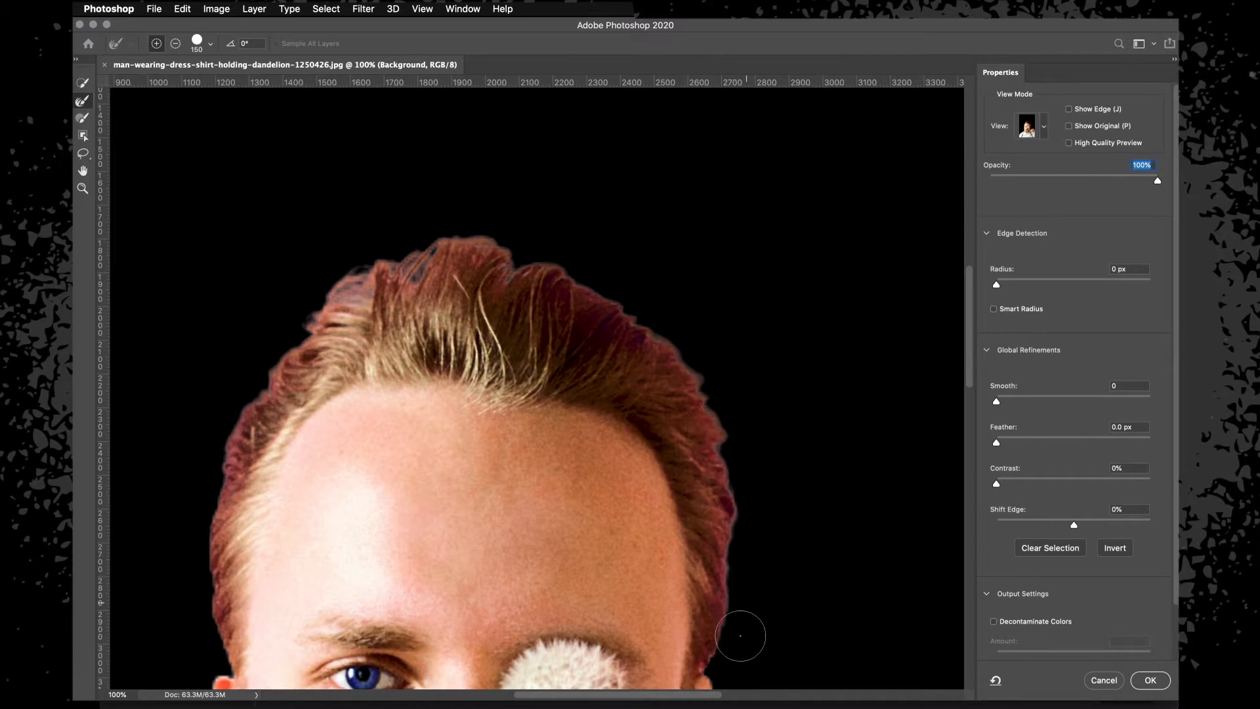
Refine the notch between the hair and the ear on the dandelion side with the brush at size 60.
{"action": "scroll", "coordinate": [744, 563], "scroll_direction": "down", "scroll_amount": 5}
{"action": "key", "text": "super+plus"}
{"action": "key", "text": "super+plus"}
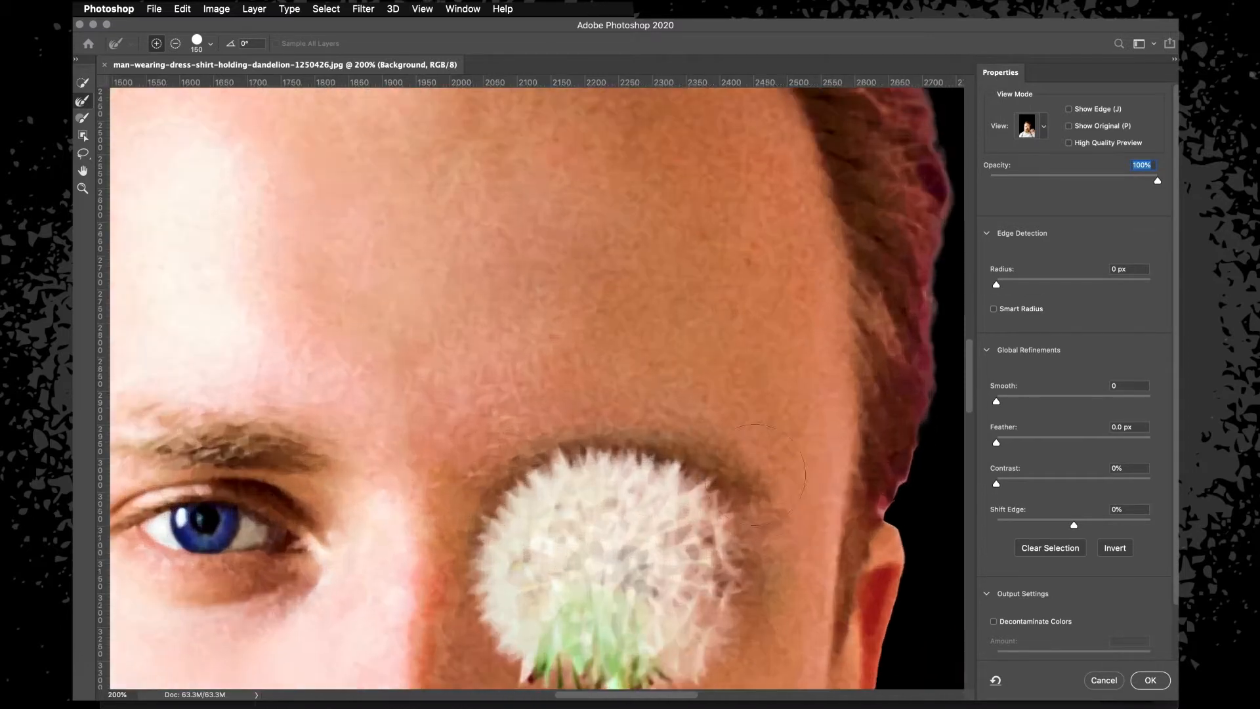
{"action": "key", "text": "bracketleft"}
{"action": "key", "text": "bracketleft"}
{"action": "key", "text": "bracketleft"}
{"action": "key", "text": "bracketleft"}
{"action": "key", "text": "bracketleft"}
{"action": "key", "text": "bracketleft"}
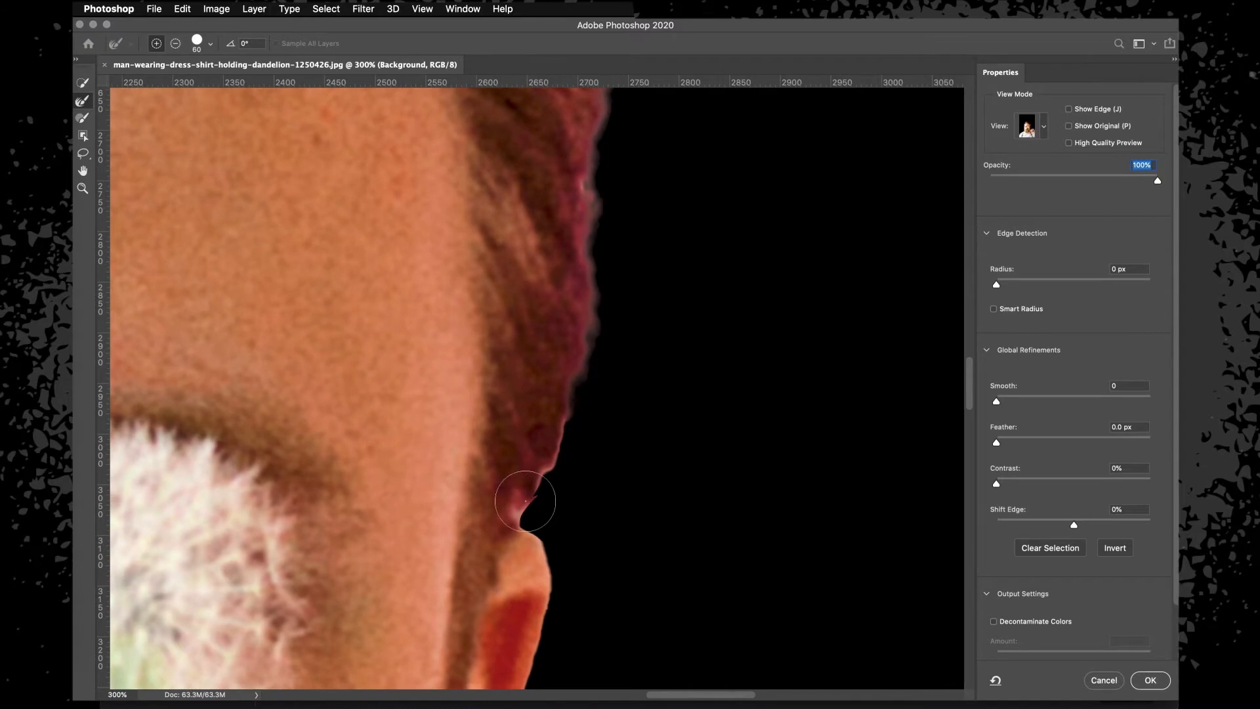
{"action": "left_click_drag", "start_coordinate": [534, 497], "coordinate": [523, 500]}
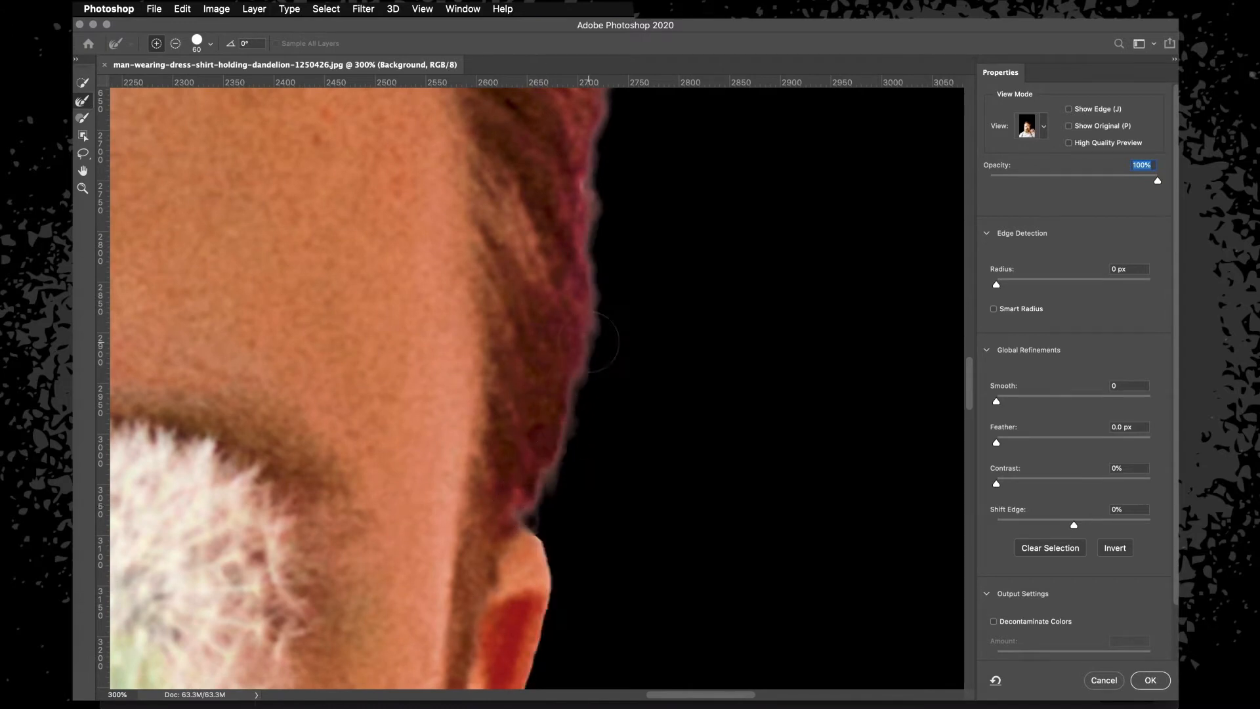
Refine the cheek edge between the ear and the dandelion stem with the Refine Edge Brush.
{"action": "scroll", "coordinate": [590, 374], "scroll_direction": "down", "scroll_amount": 10}
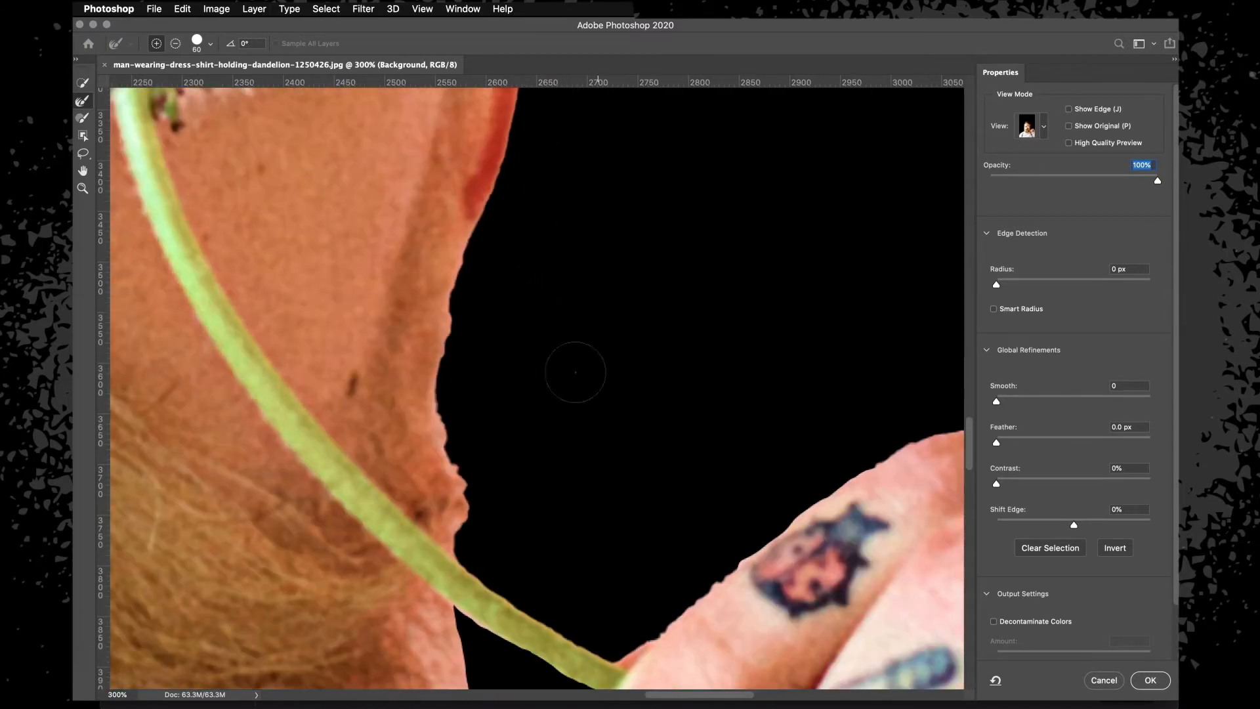
{"action": "mouse_move", "coordinate": [475, 251]}
{"action": "left_mouse_down"}
{"action": "mouse_move", "coordinate": [442, 354]}
{"action": "mouse_move", "coordinate": [466, 518]}
{"action": "left_mouse_up"}
{"action": "scroll", "coordinate": [466, 518], "scroll_direction": "down", "scroll_amount": 3}
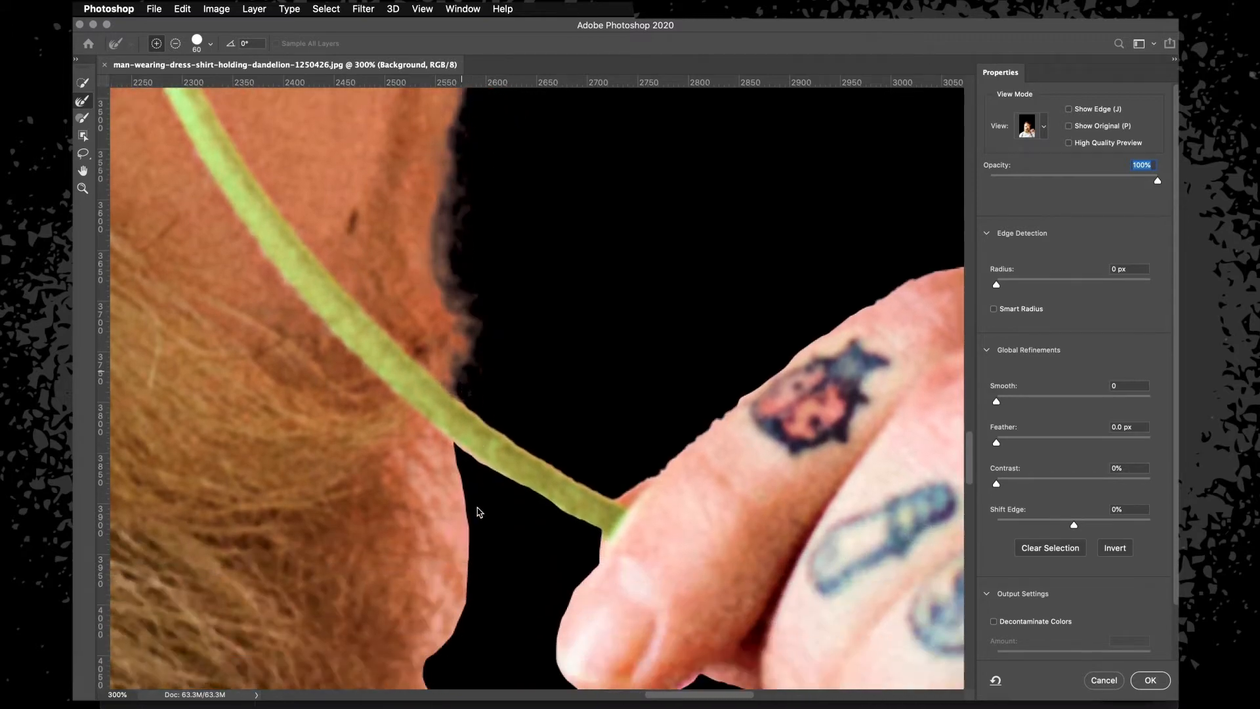
{"action": "left_click_drag", "start_coordinate": [467, 254], "coordinate": [463, 333]}
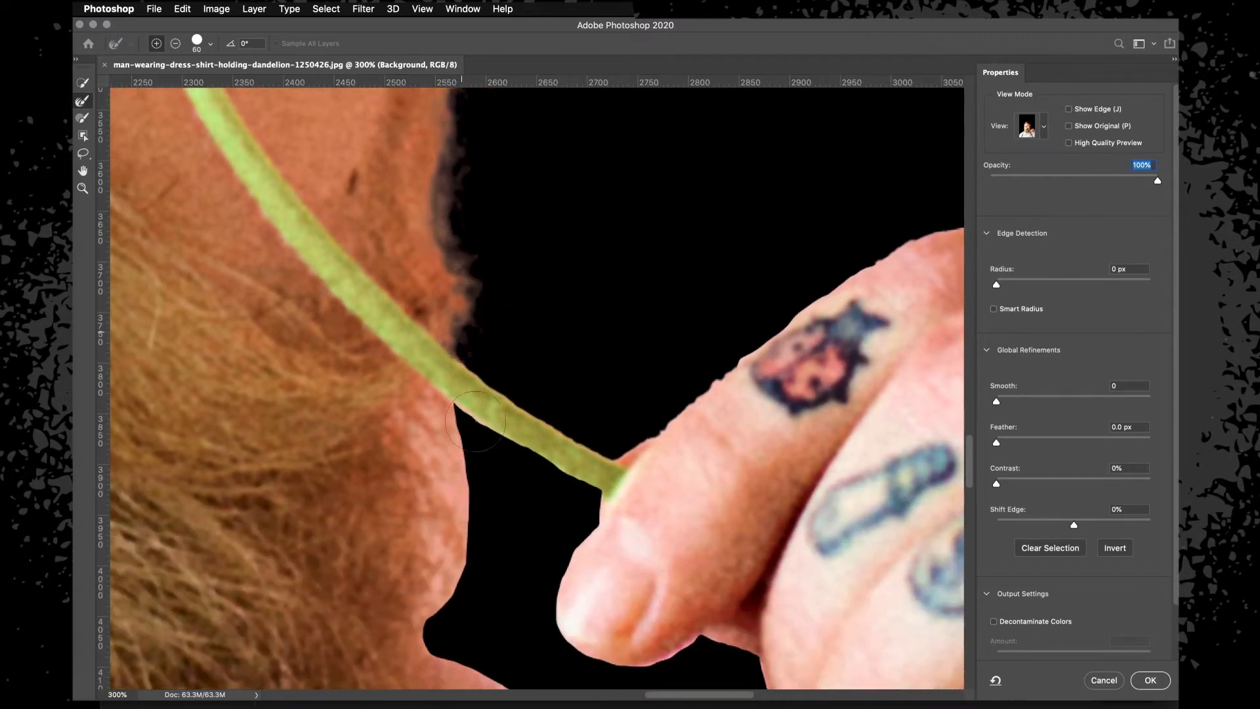
Brush away the pink fringe along the beard edge below the dandelion stem, down to the shirt.
{"action": "scroll", "coordinate": [454, 441], "scroll_direction": "down", "scroll_amount": 1}
{"action": "scroll", "coordinate": [454, 441], "scroll_direction": "left", "scroll_amount": 1}
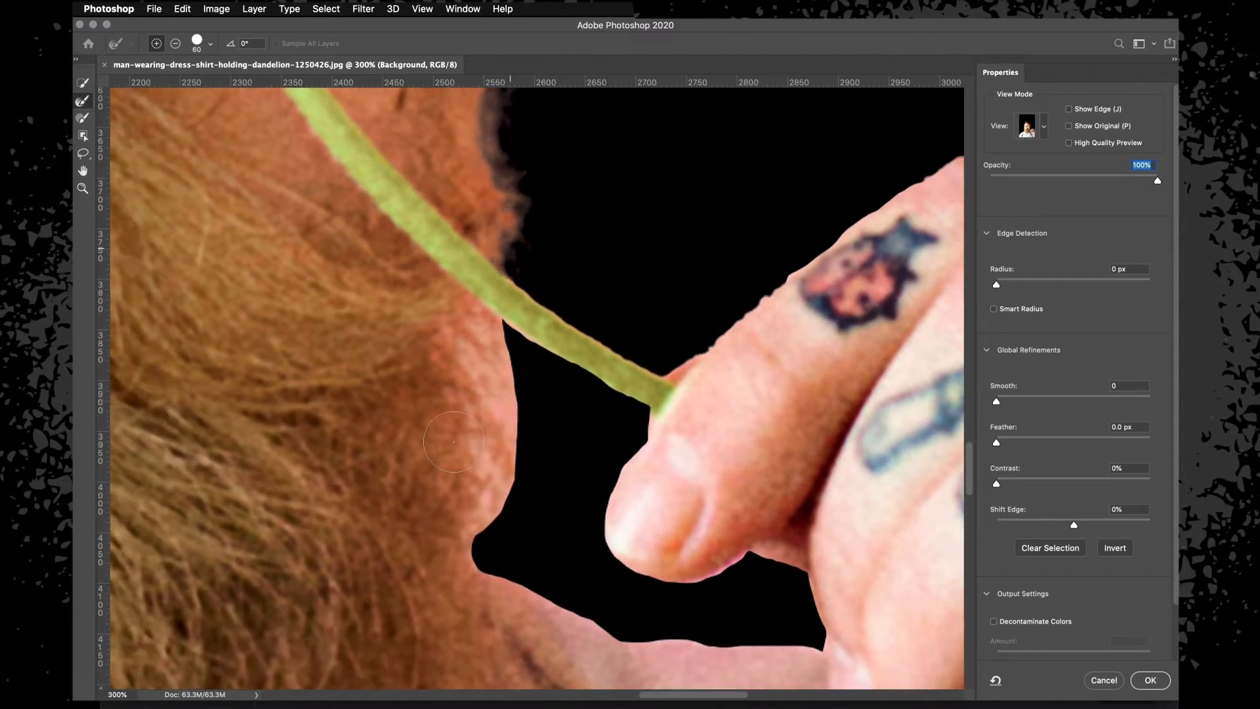
{"action": "mouse_move", "coordinate": [502, 349]}
{"action": "left_mouse_down"}
{"action": "mouse_move", "coordinate": [500, 480]}
{"action": "mouse_move", "coordinate": [468, 558]}
{"action": "left_mouse_up"}
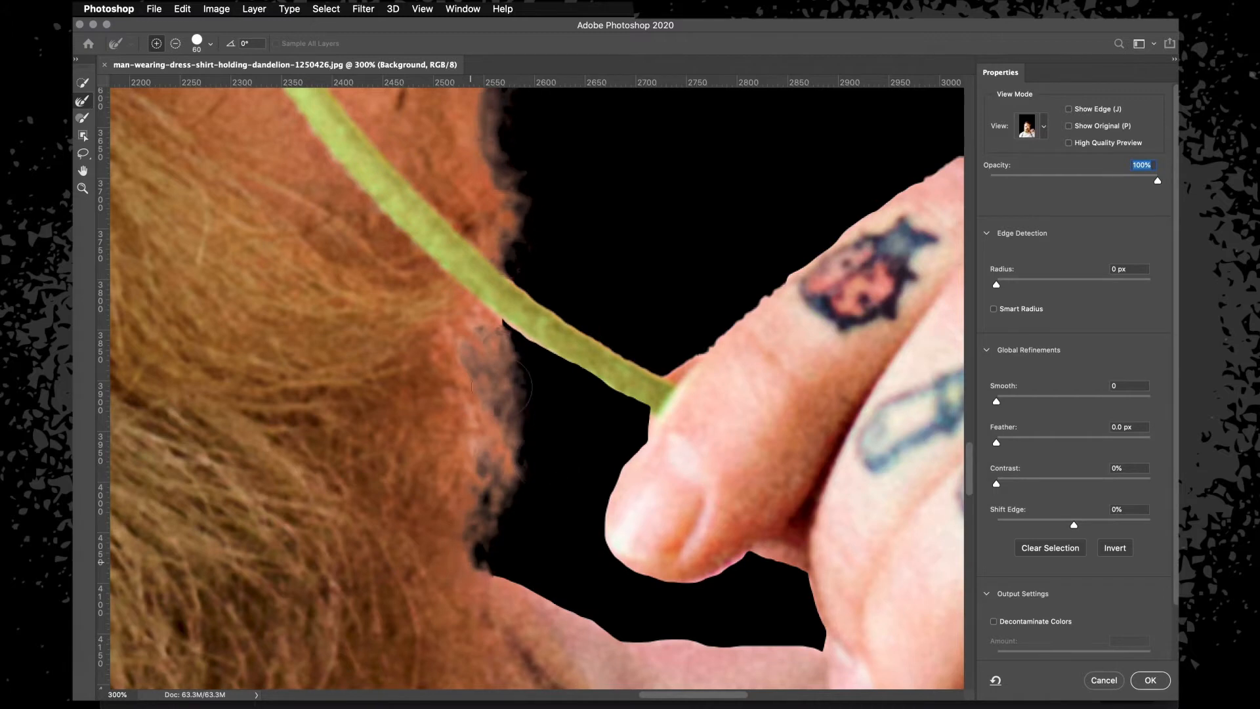
{"action": "left_click_drag", "start_coordinate": [468, 322], "coordinate": [481, 506]}
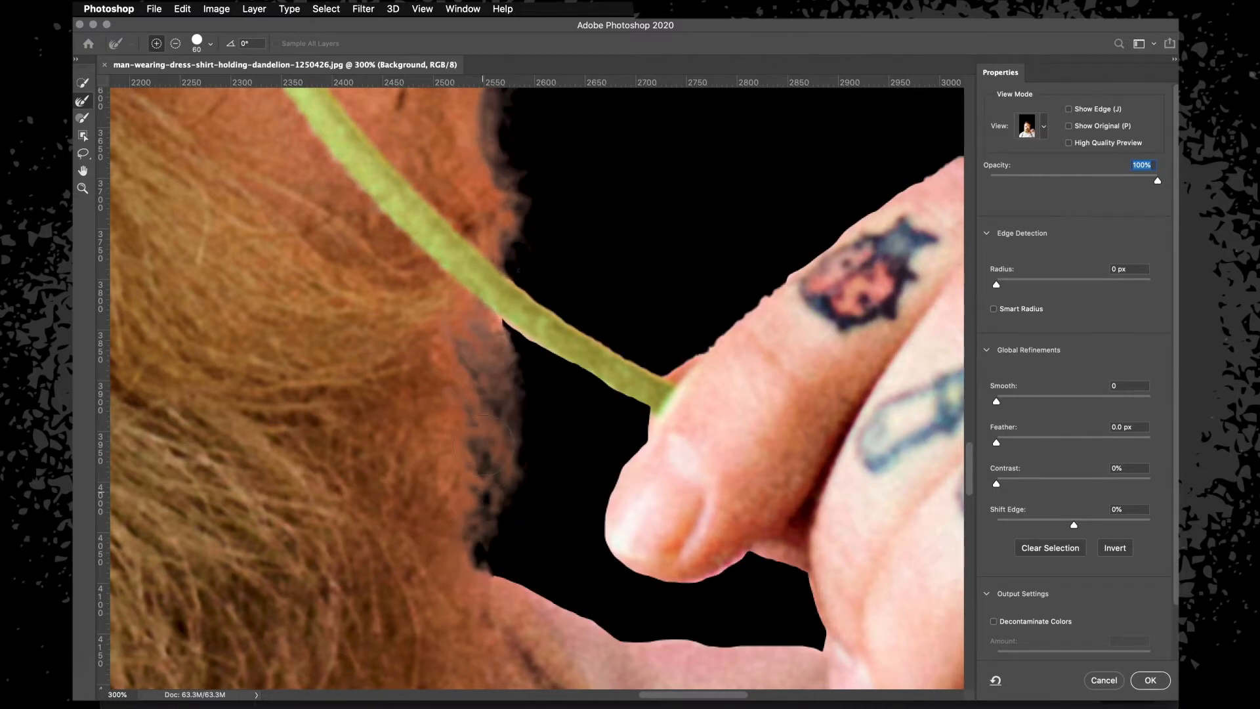
Refine the cheek and moustache edge on the side away from the dandelion, from below the ear down to the beard.
{"action": "scroll", "coordinate": [484, 445], "scroll_direction": "left", "scroll_amount": 3}
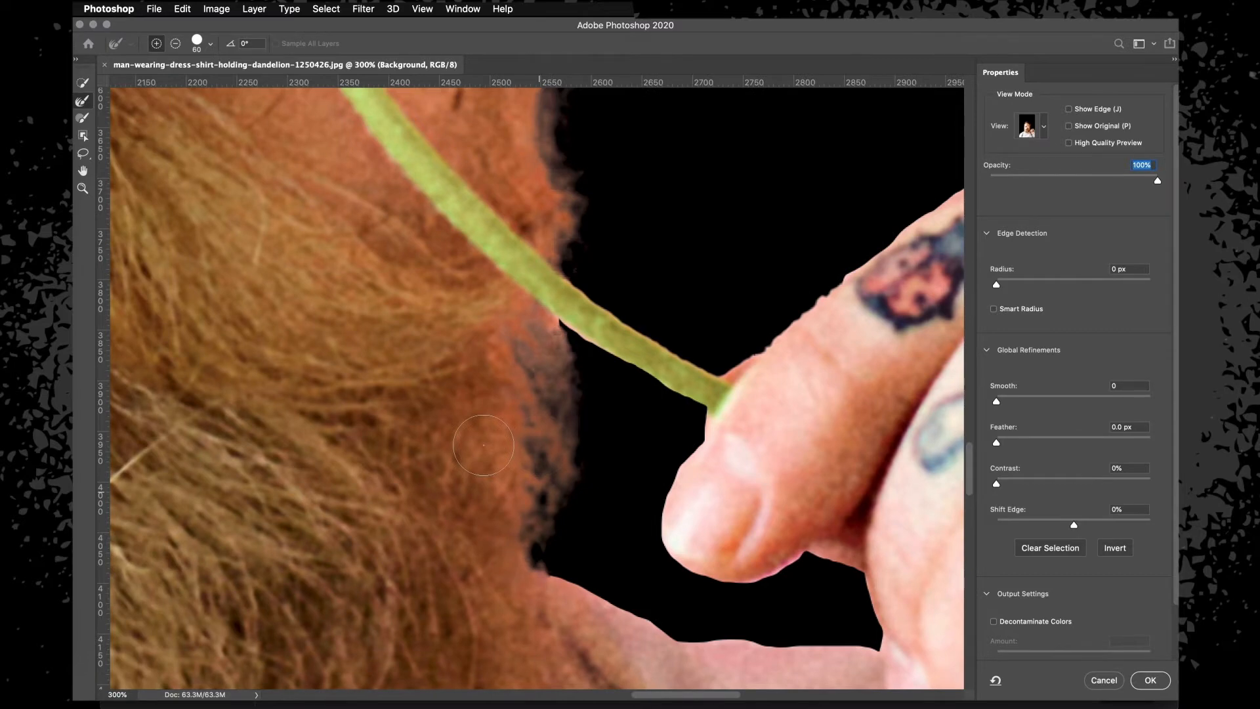
{"action": "scroll", "coordinate": [483, 445], "scroll_direction": "down", "scroll_amount": 2}
{"action": "scroll", "coordinate": [484, 445], "scroll_direction": "left", "scroll_amount": 10}
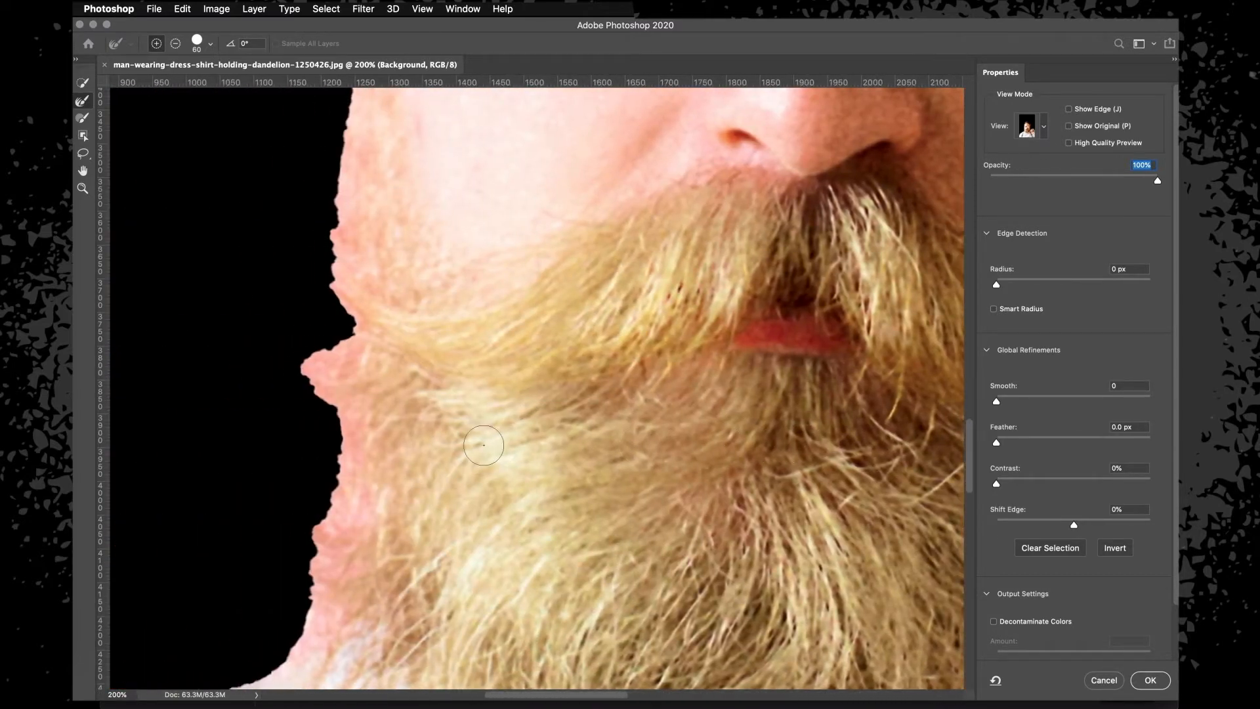
{"action": "key", "text": "super+minus"}
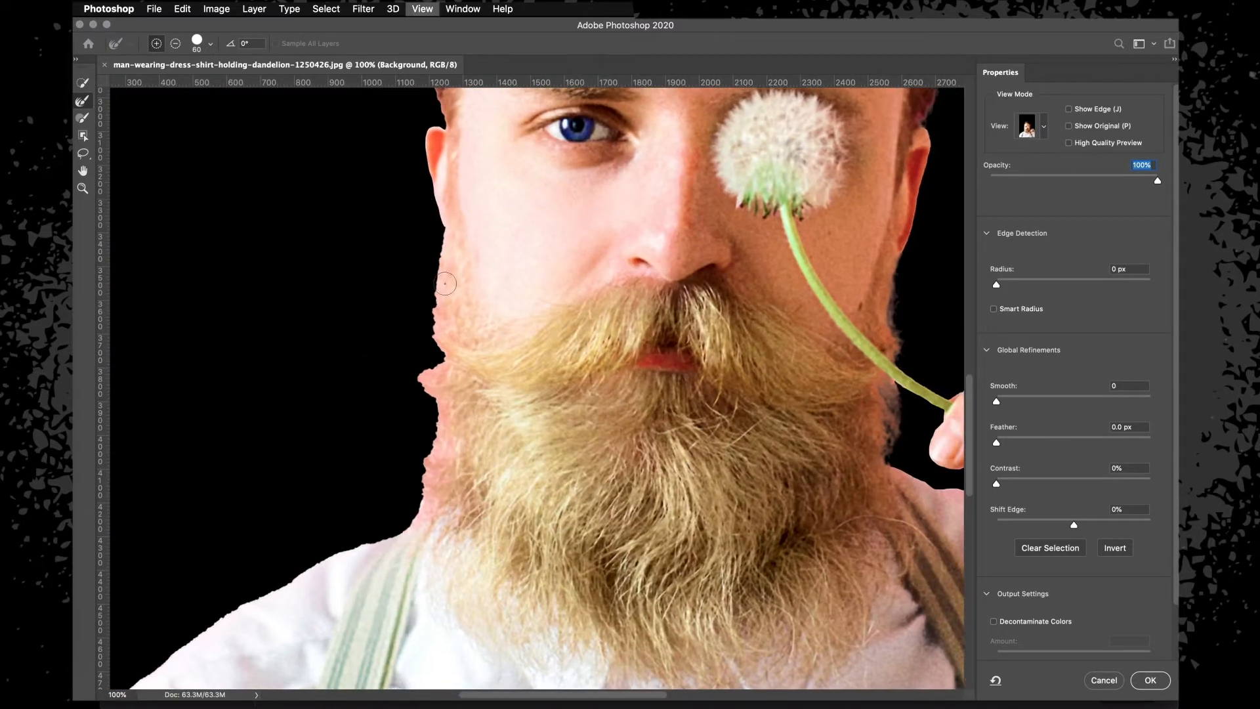
{"action": "key", "text": "super+plus"}
{"action": "key", "text": "super+plus"}
{"action": "scroll", "coordinate": [445, 284], "scroll_direction": "up", "scroll_amount": 3}
{"action": "scroll", "coordinate": [445, 283], "scroll_direction": "left", "scroll_amount": 3}
{"action": "key", "text": "super+minus"}
{"action": "scroll", "coordinate": [445, 283], "scroll_direction": "up", "scroll_amount": 4}
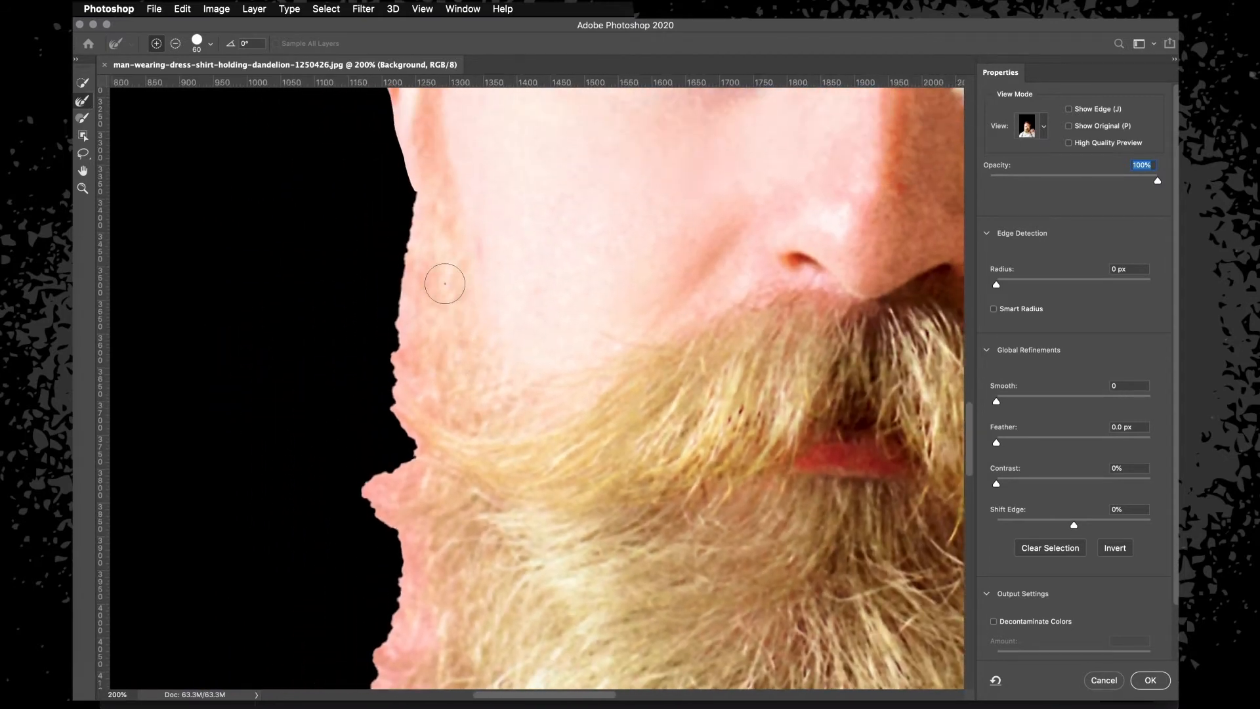
{"action": "mouse_move", "coordinate": [412, 206]}
{"action": "left_mouse_down"}
{"action": "mouse_move", "coordinate": [389, 340]}
{"action": "mouse_move", "coordinate": [407, 456]}
{"action": "mouse_move", "coordinate": [366, 477]}
{"action": "mouse_move", "coordinate": [370, 515]}
{"action": "mouse_move", "coordinate": [410, 548]}
{"action": "mouse_move", "coordinate": [394, 610]}
{"action": "left_mouse_up"}
Refine the lower beard edge on the side away from the dandelion, down to the shirt collar.
{"action": "scroll", "coordinate": [416, 513], "scroll_direction": "down", "scroll_amount": 2}
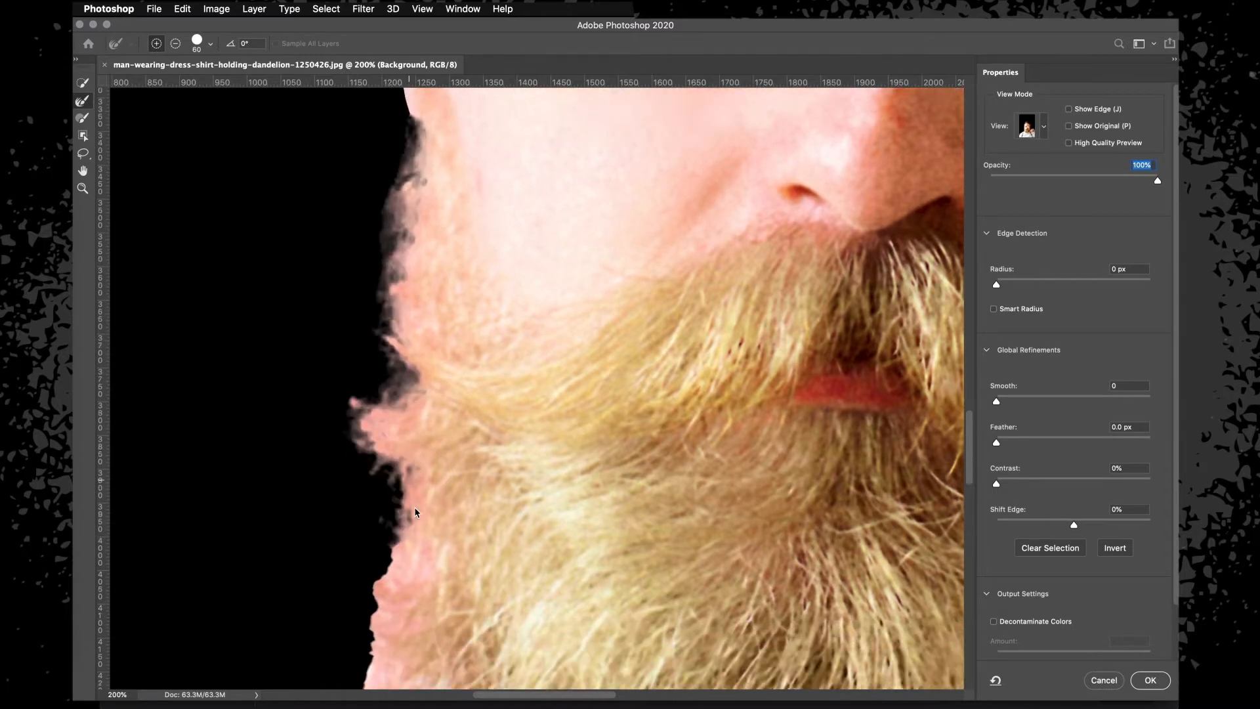
{"action": "scroll", "coordinate": [415, 512], "scroll_direction": "down", "scroll_amount": 8}
{"action": "mouse_move", "coordinate": [432, 261]}
{"action": "left_mouse_down"}
{"action": "mouse_move", "coordinate": [407, 313]}
{"action": "mouse_move", "coordinate": [393, 404]}
{"action": "left_mouse_up"}
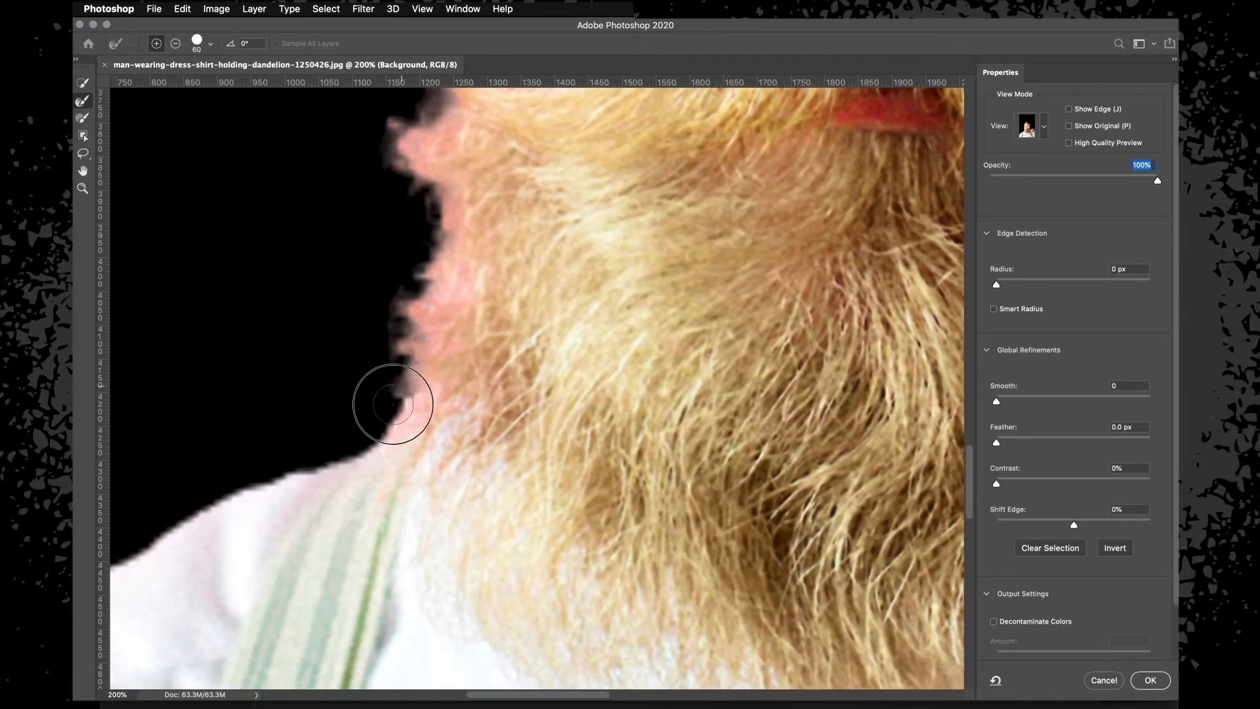
{"action": "key", "text": "super+minus"}
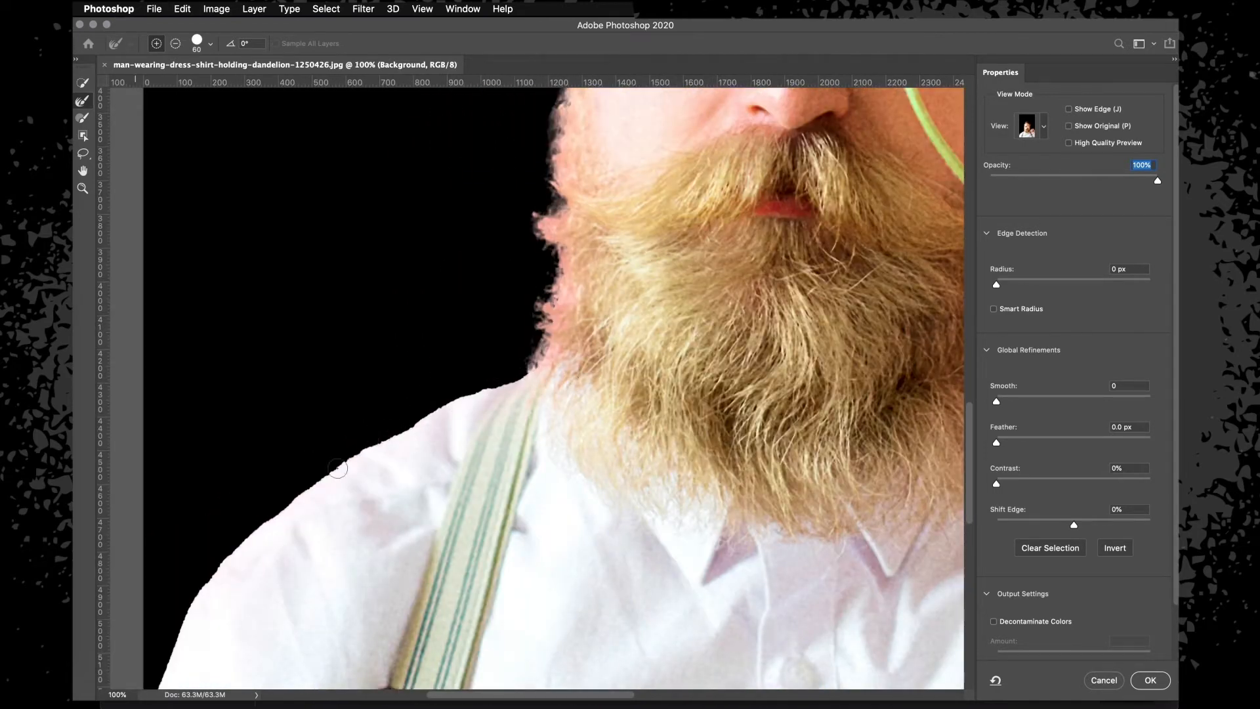
Refine the hair edge on the side away from the dandelion, from the upper temple down to the ear.
{"action": "scroll", "coordinate": [522, 372], "scroll_direction": "up", "scroll_amount": 10}
{"action": "scroll", "coordinate": [523, 372], "scroll_direction": "right", "scroll_amount": 3}
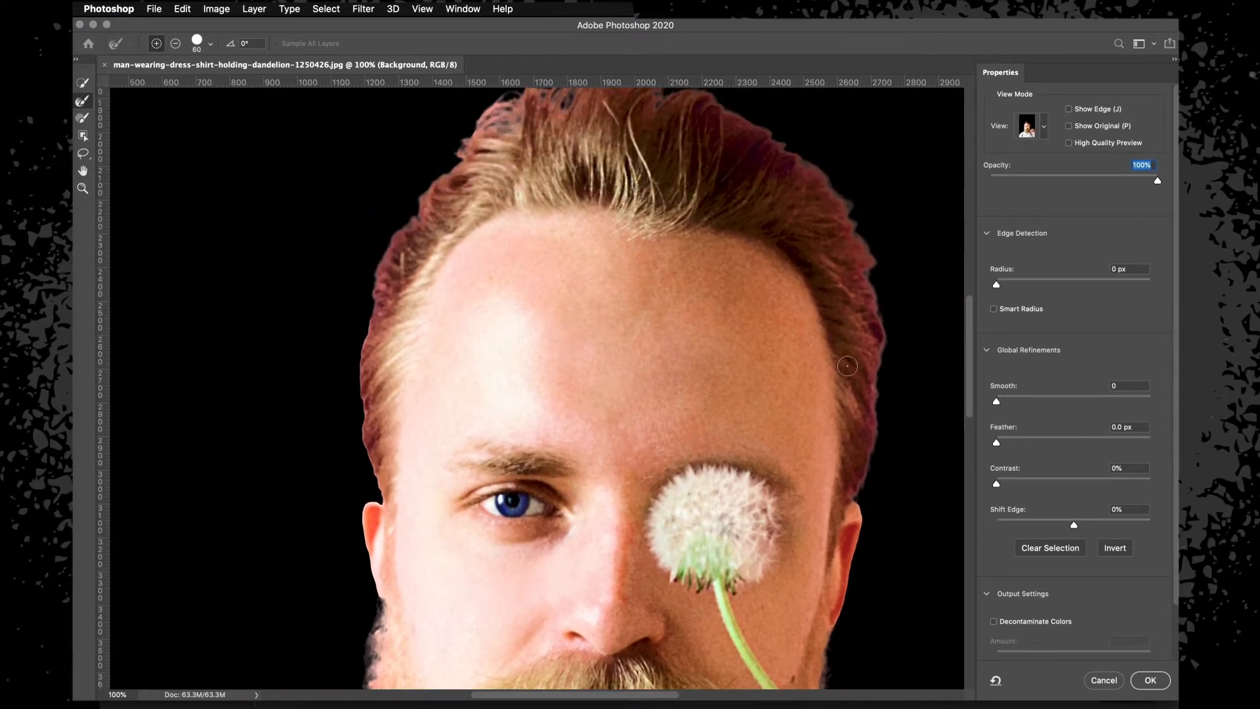
{"action": "scroll", "coordinate": [536, 387], "scroll_direction": "down", "scroll_amount": 10}
{"action": "scroll", "coordinate": [536, 387], "scroll_direction": "left", "scroll_amount": 1}
{"action": "scroll", "coordinate": [523, 124], "scroll_direction": "up", "scroll_amount": 5}
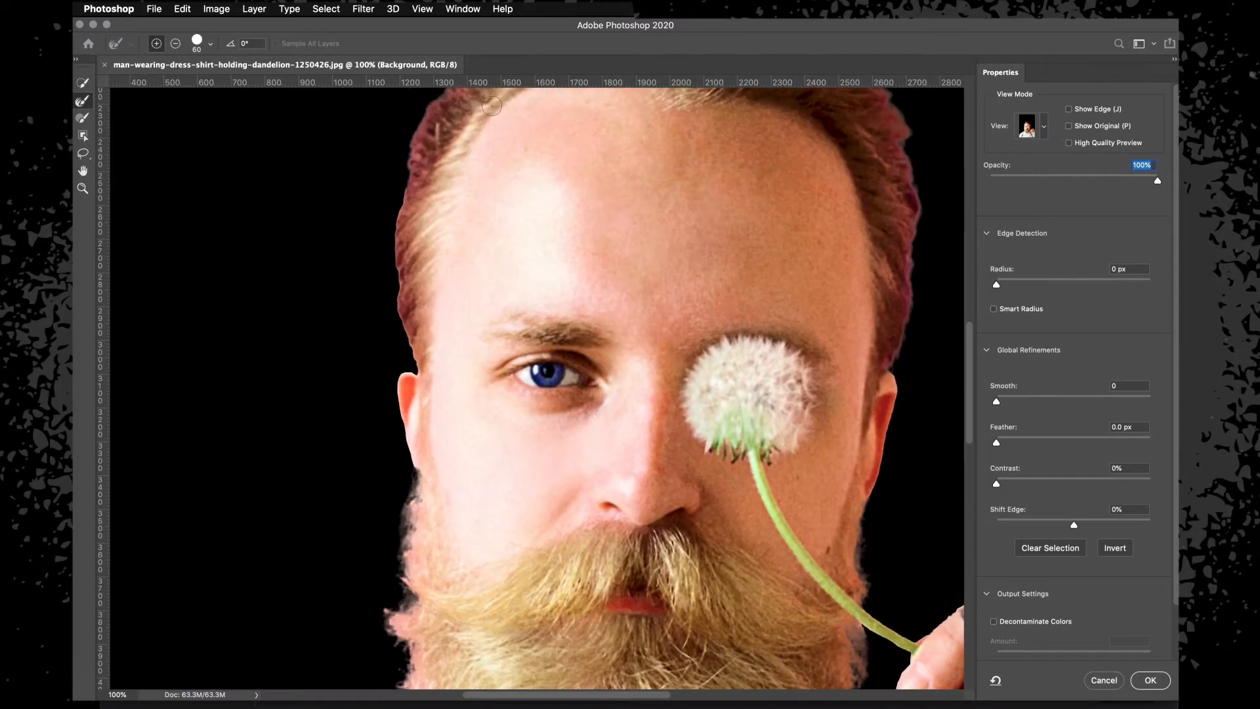
{"action": "scroll", "coordinate": [499, 112], "scroll_direction": "left", "scroll_amount": 1}
{"action": "key", "text": "super+plus"}
{"action": "scroll", "coordinate": [492, 106], "scroll_direction": "left", "scroll_amount": 1}
{"action": "scroll", "coordinate": [492, 106], "scroll_direction": "up", "scroll_amount": 1}
{"action": "key", "text": "super+minus"}
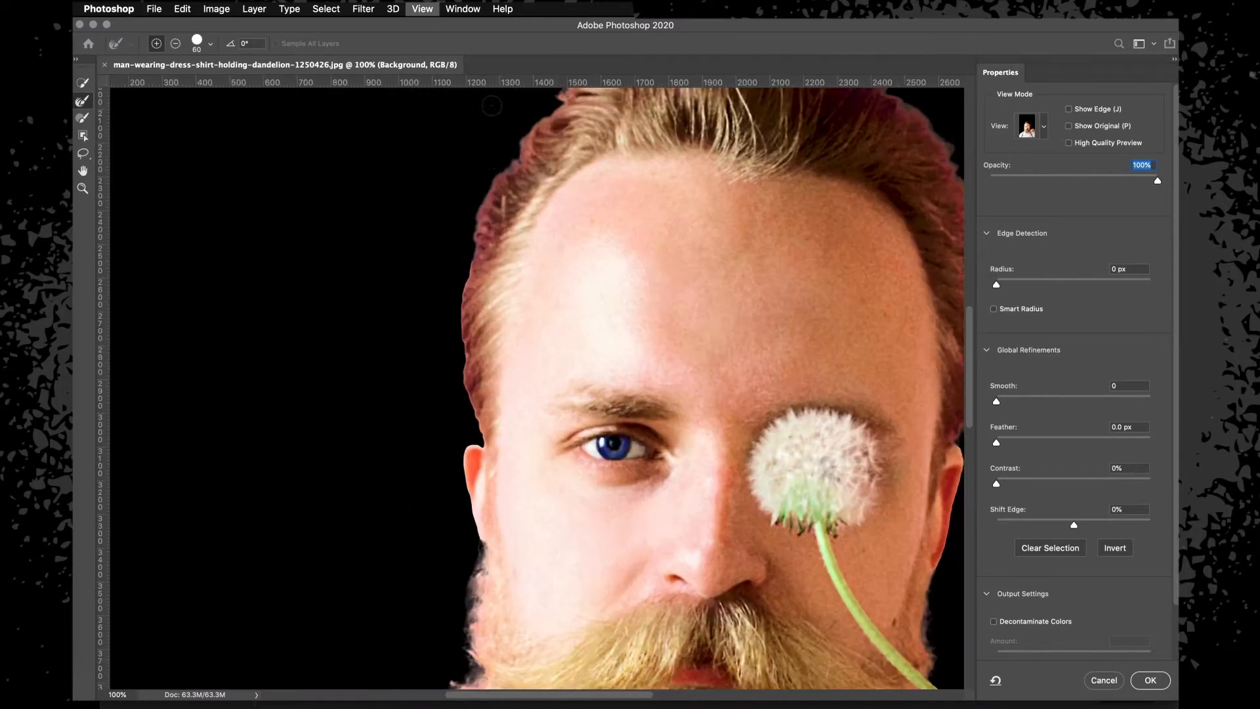
{"action": "mouse_move", "coordinate": [498, 171]}
{"action": "left_mouse_down"}
{"action": "mouse_move", "coordinate": [478, 202]}
{"action": "mouse_move", "coordinate": [459, 295]}
{"action": "mouse_move", "coordinate": [458, 391]}
{"action": "mouse_move", "coordinate": [485, 441]}
{"action": "left_mouse_up"}
Restore the top of the ear by subtracting the refinement in the hair notch above it with the brush at size 30.
{"action": "key", "text": "super+plus"}
{"action": "key", "text": "super+plus"}
{"action": "key", "text": "super+plus"}
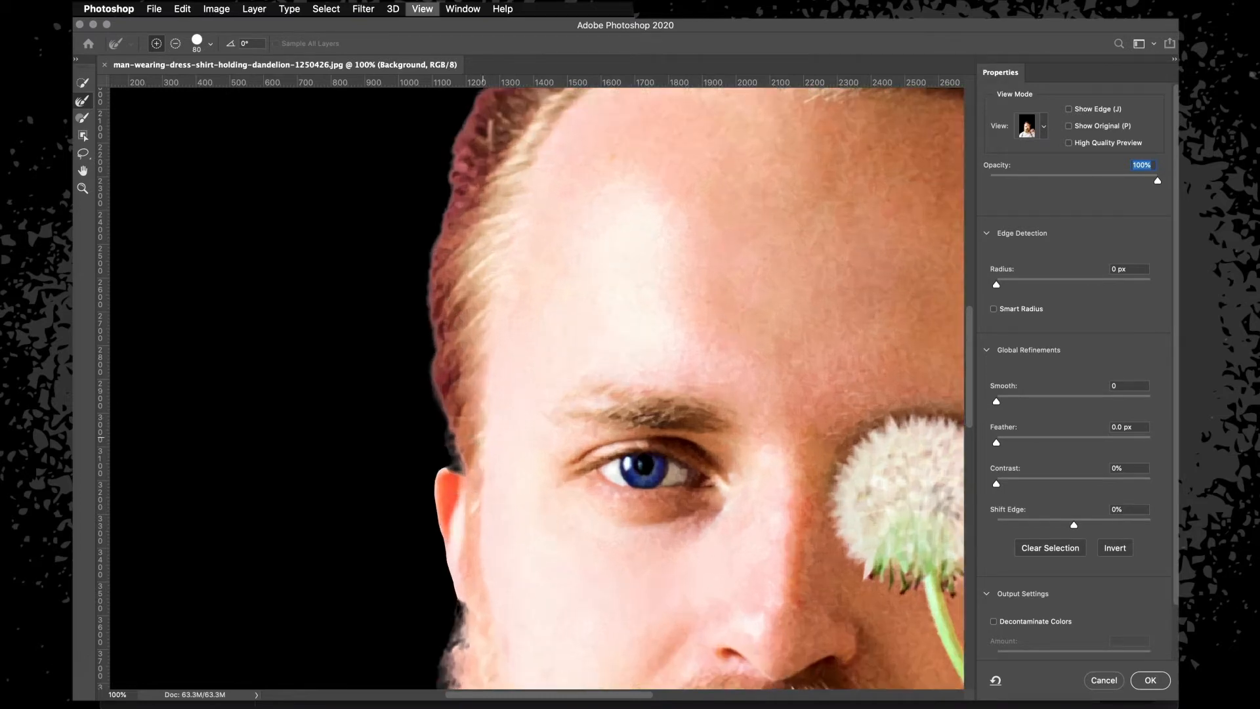
{"action": "scroll", "coordinate": [566, 357], "scroll_direction": "down", "scroll_amount": 5}
{"action": "scroll", "coordinate": [567, 358], "scroll_direction": "left", "scroll_amount": 4}
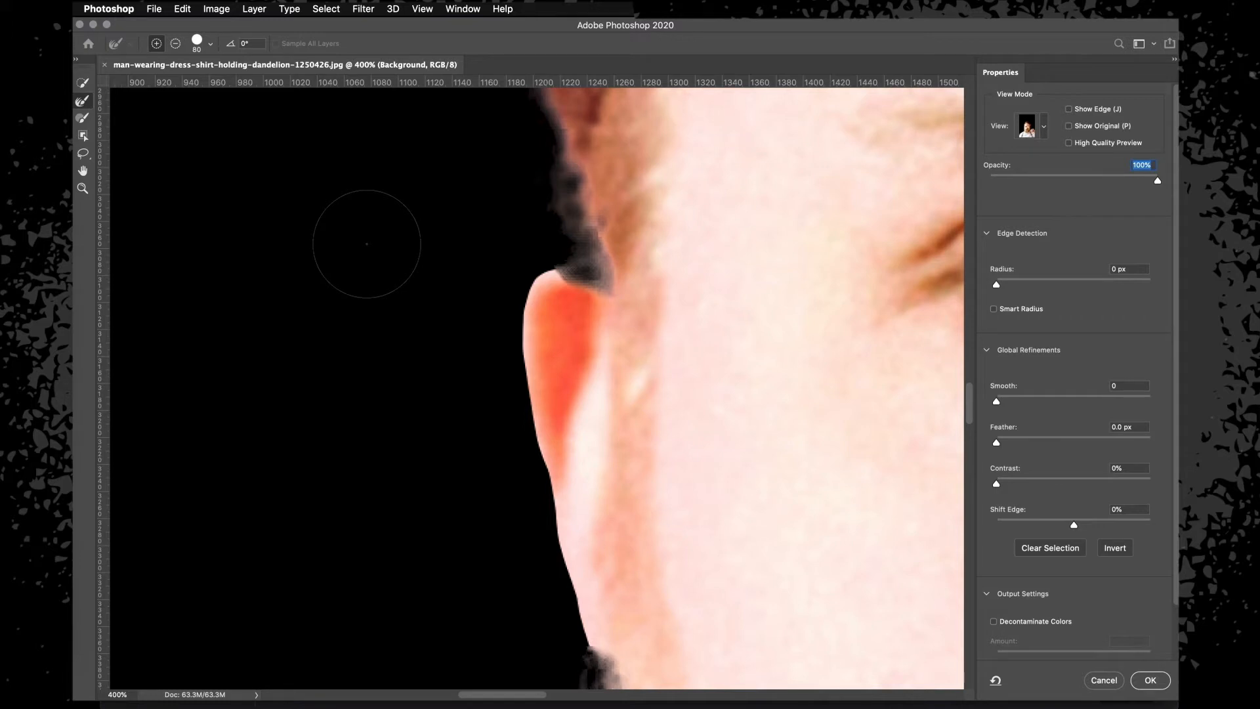
{"action": "key", "text": "alt"}
{"action": "key", "text": "alt"}
{"action": "key", "text": "bracketleft"}
{"action": "key", "text": "bracketleft"}
{"action": "key", "text": "bracketleft"}
{"action": "key", "text": "bracketleft"}
{"action": "key", "text": "alt"}
{"action": "left_click_drag", "start_coordinate": [561, 291], "coordinate": [599, 281]}
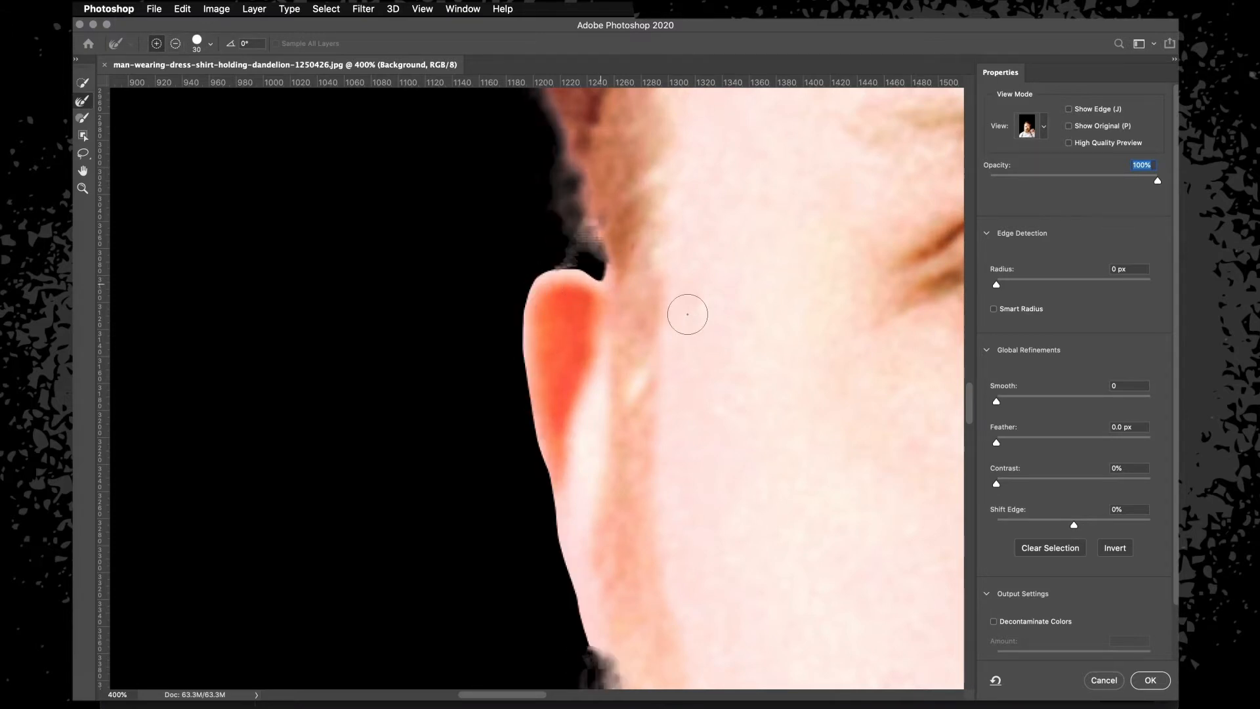
Touch up the notch between hair and ear with short strokes, undoing those that spoil the ear edge.
{"action": "mouse_move", "coordinate": [683, 306]}
{"action": "left_mouse_down"}
{"action": "mouse_move", "coordinate": [634, 303]}
{"action": "mouse_move", "coordinate": [594, 270]}
{"action": "left_mouse_up"}
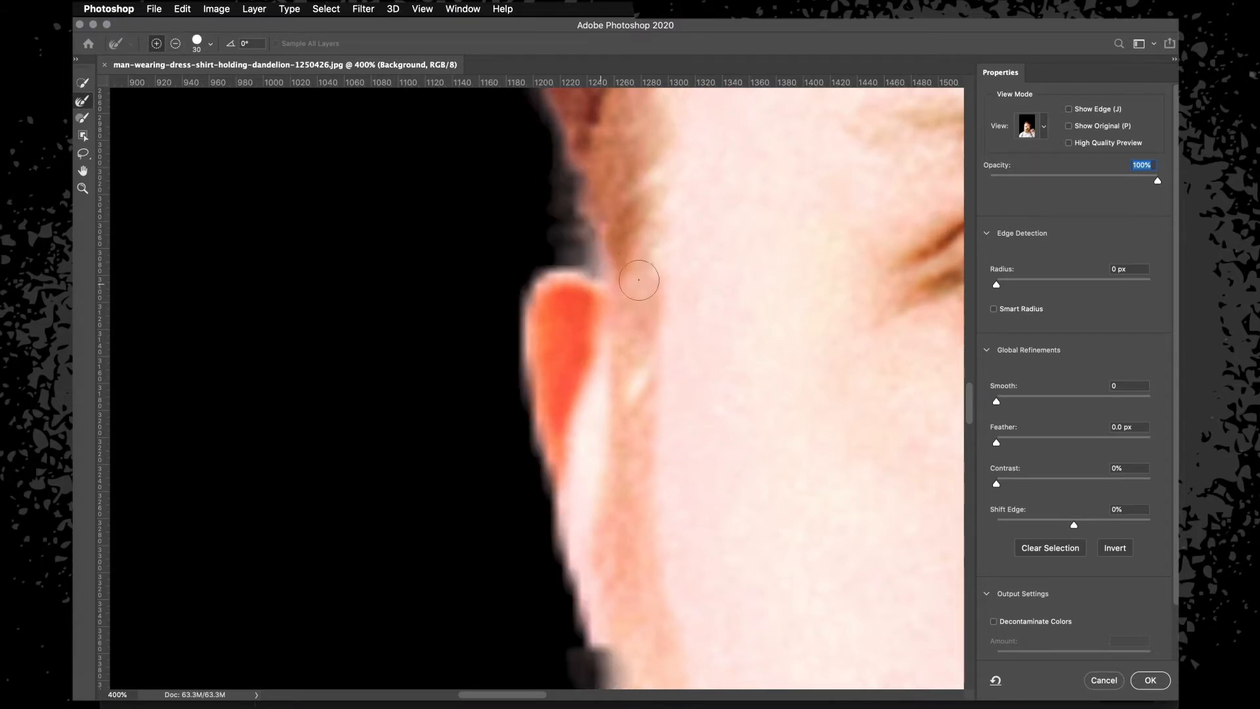
{"action": "key", "text": "super+z"}
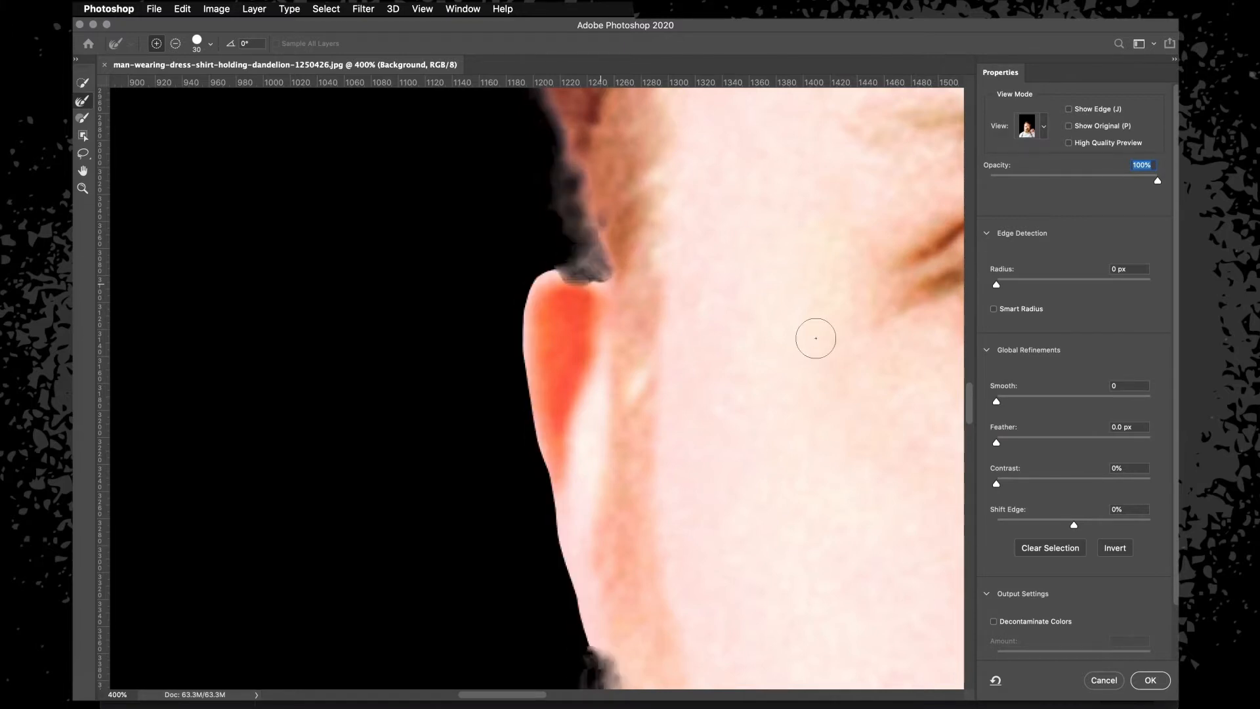
{"action": "left_click_drag", "start_coordinate": [619, 309], "coordinate": [575, 284]}
{"action": "key", "text": "super+z"}
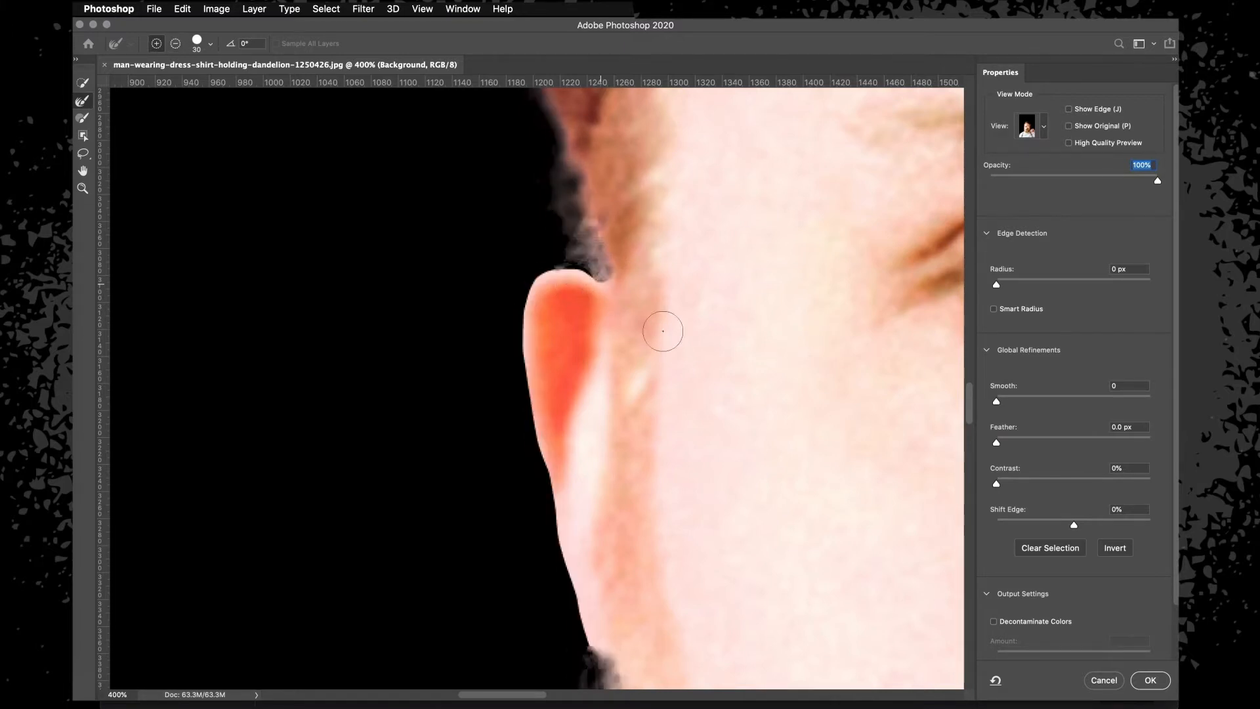
Set the selection's Smooth value to 15, checking the effect along the hair at the top of the head.
{"action": "key", "text": "super+minus"}
{"action": "key", "text": "super+minus"}
{"action": "key", "text": "super+minus"}
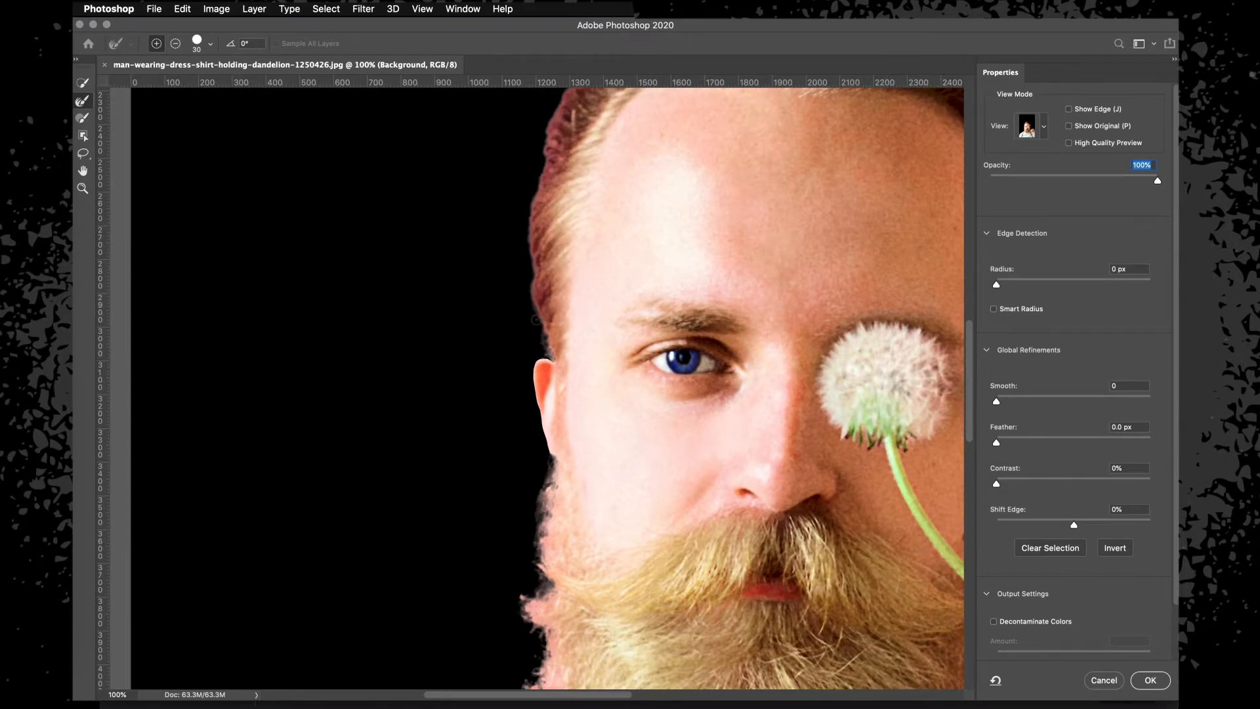
{"action": "key", "text": "super+minus"}
{"action": "key", "text": "super+plus"}
{"action": "key", "text": "super+plus"}
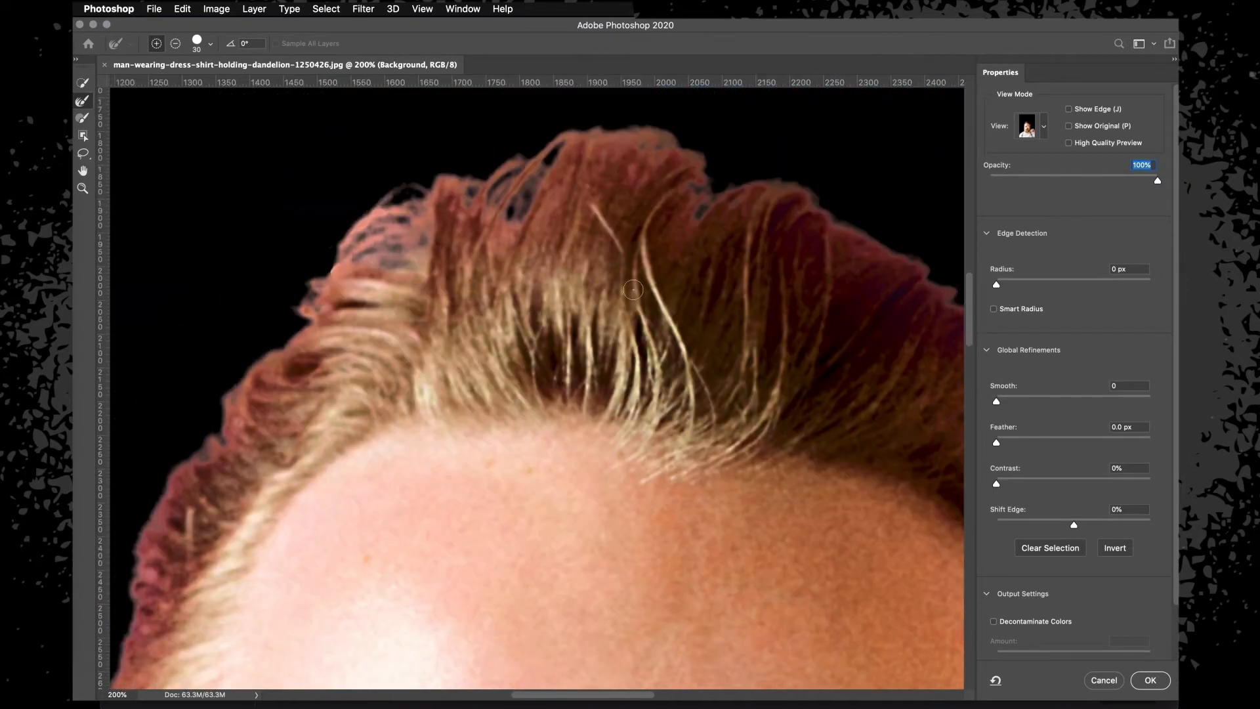
{"action": "scroll", "coordinate": [596, 363], "scroll_direction": "up", "scroll_amount": 2}
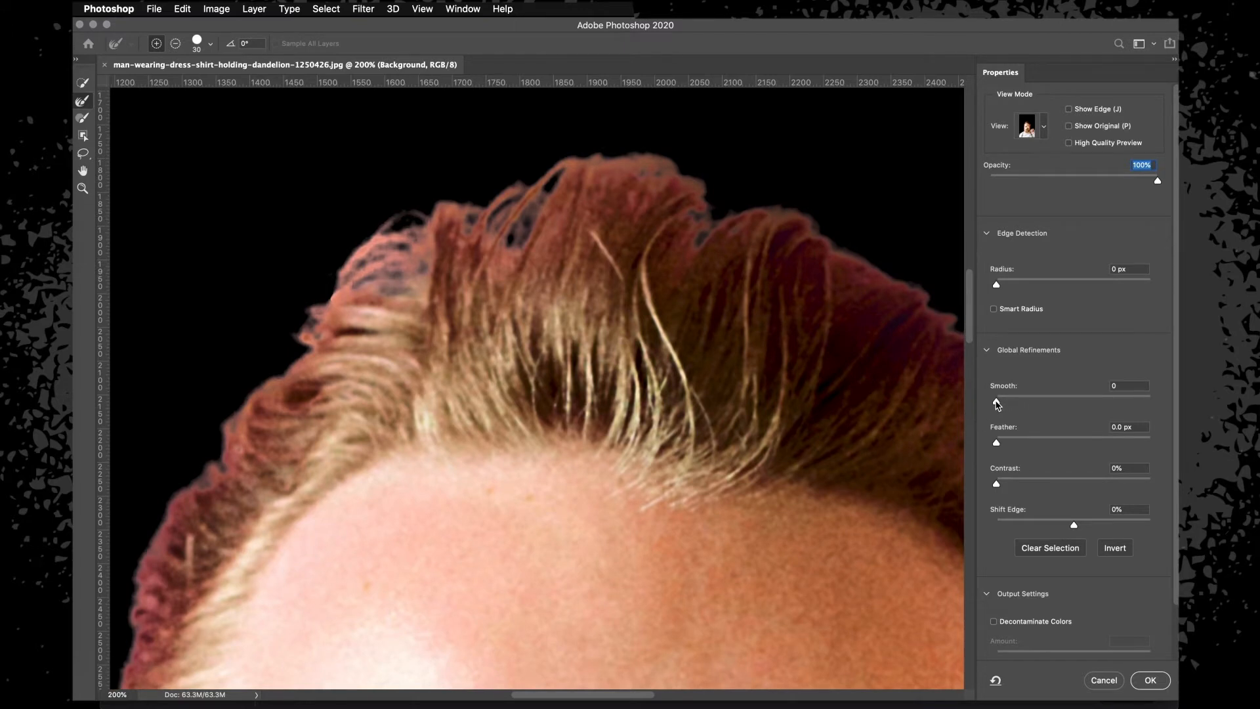
{"action": "left_click_drag", "start_coordinate": [996, 402], "coordinate": [1027, 404]}
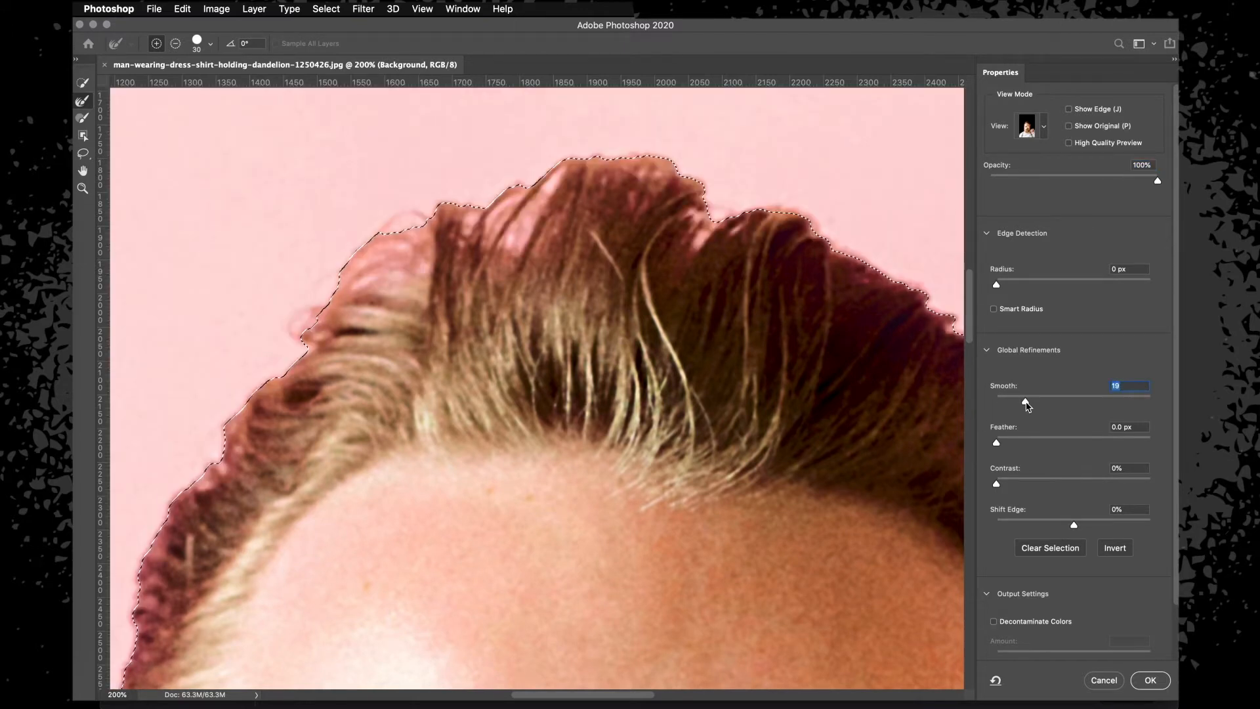
{"action": "left_click_drag", "start_coordinate": [1025, 403], "coordinate": [1021, 405]}
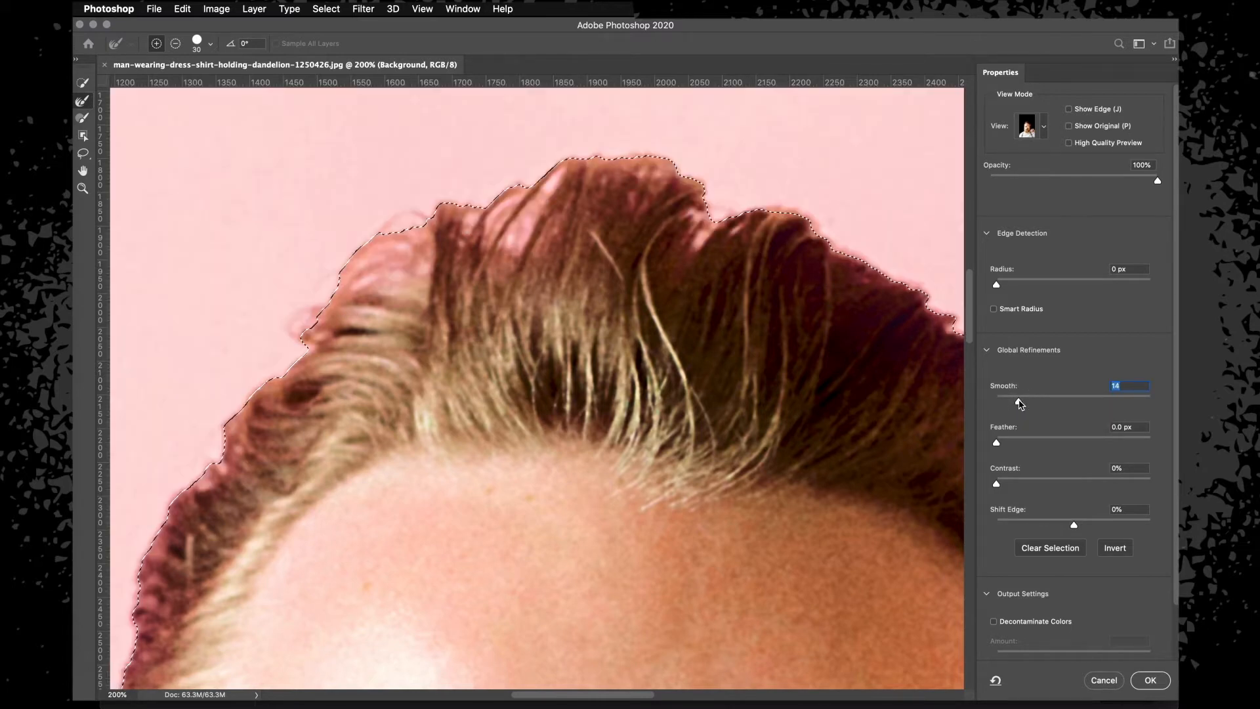
{"action": "type", "text": "15"}
{"action": "key", "text": "Return"}
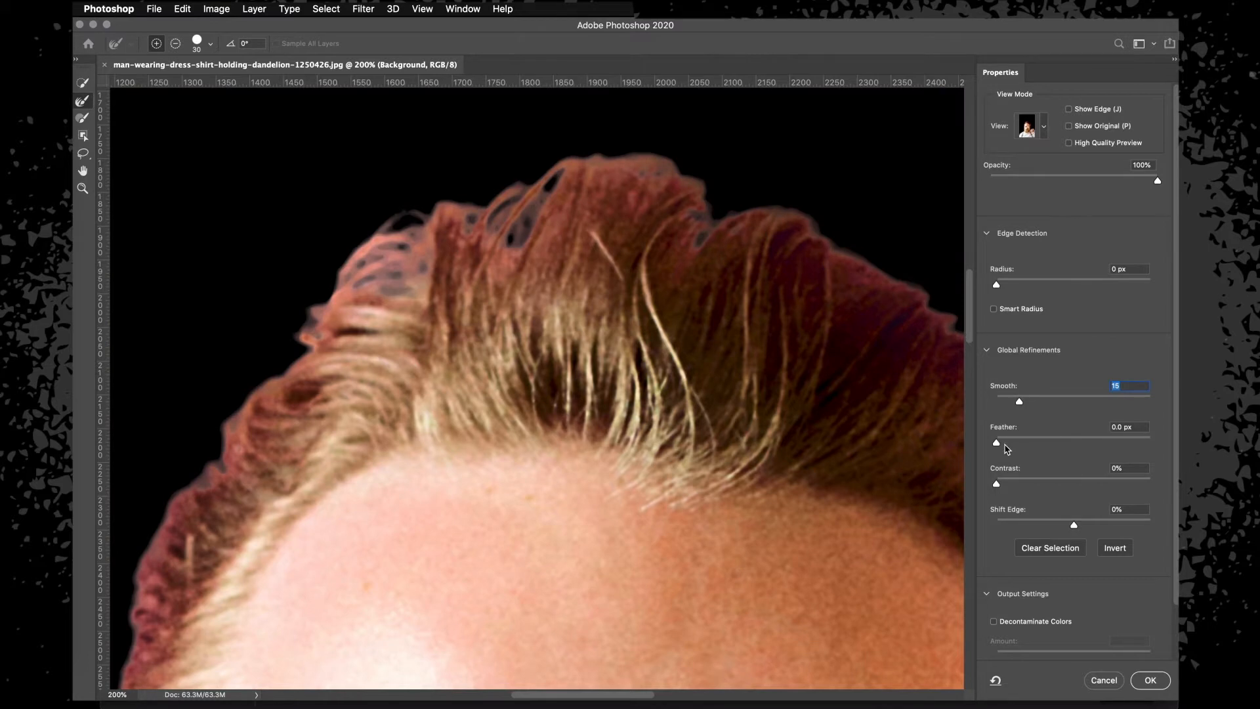
Set Feather to 1.1 px and Contrast to 12% for the selection edge.
{"action": "left_click_drag", "start_coordinate": [995, 445], "coordinate": [1005, 444]}
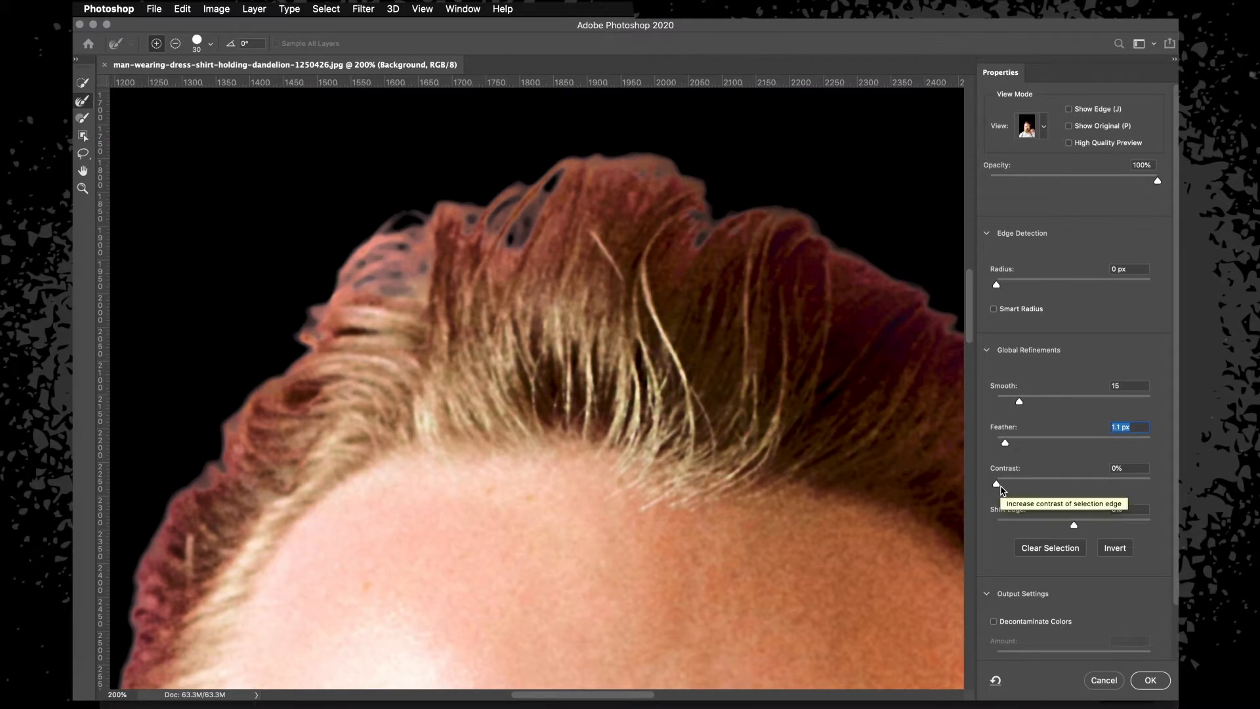
{"action": "left_click_drag", "start_coordinate": [1001, 489], "coordinate": [1014, 489]}
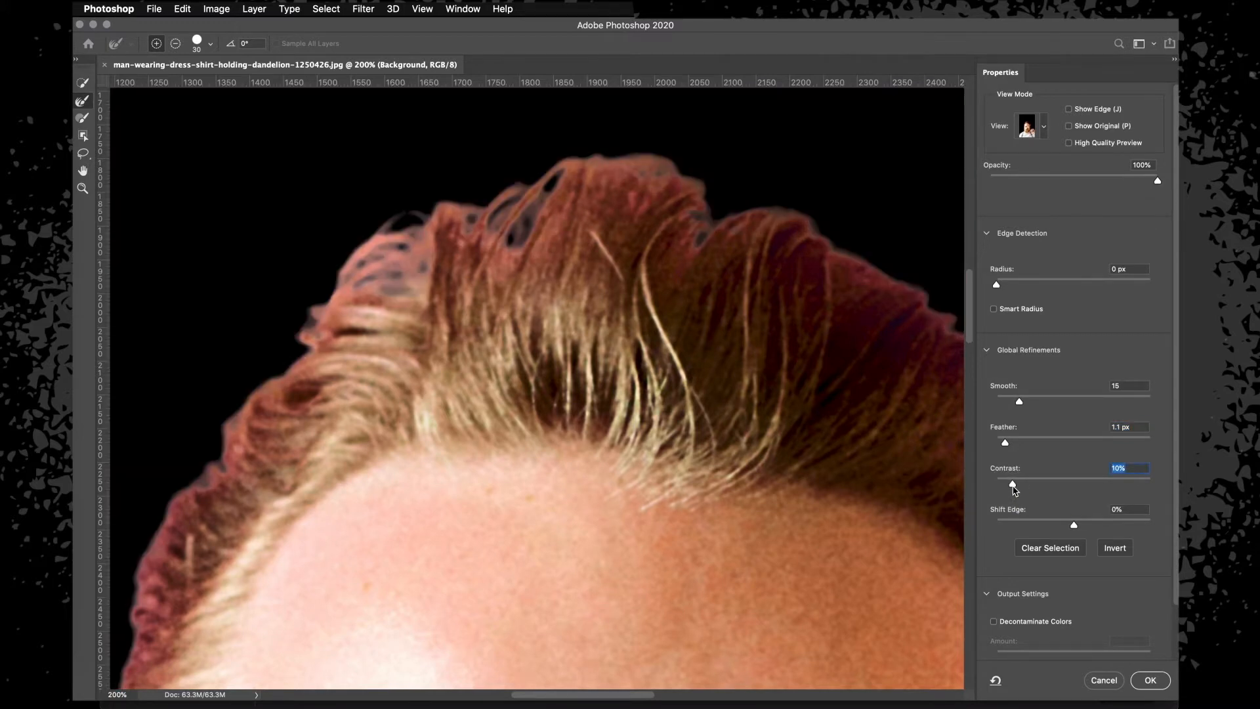
{"action": "left_click_drag", "start_coordinate": [1014, 489], "coordinate": [1016, 489]}
Test Shift Edge at -100% and +100%, and settle on -13%.
{"action": "left_click_drag", "start_coordinate": [1043, 519], "coordinate": [969, 532]}
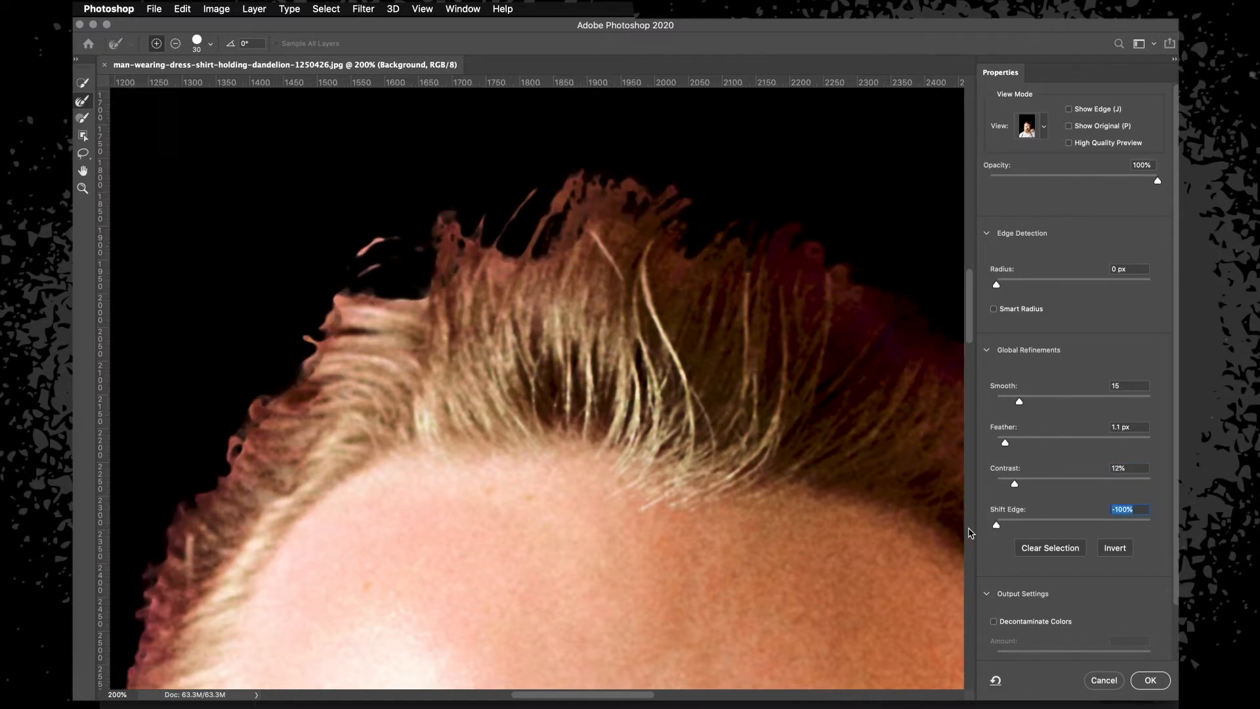
{"action": "left_click_drag", "start_coordinate": [1025, 521], "coordinate": [1149, 521]}
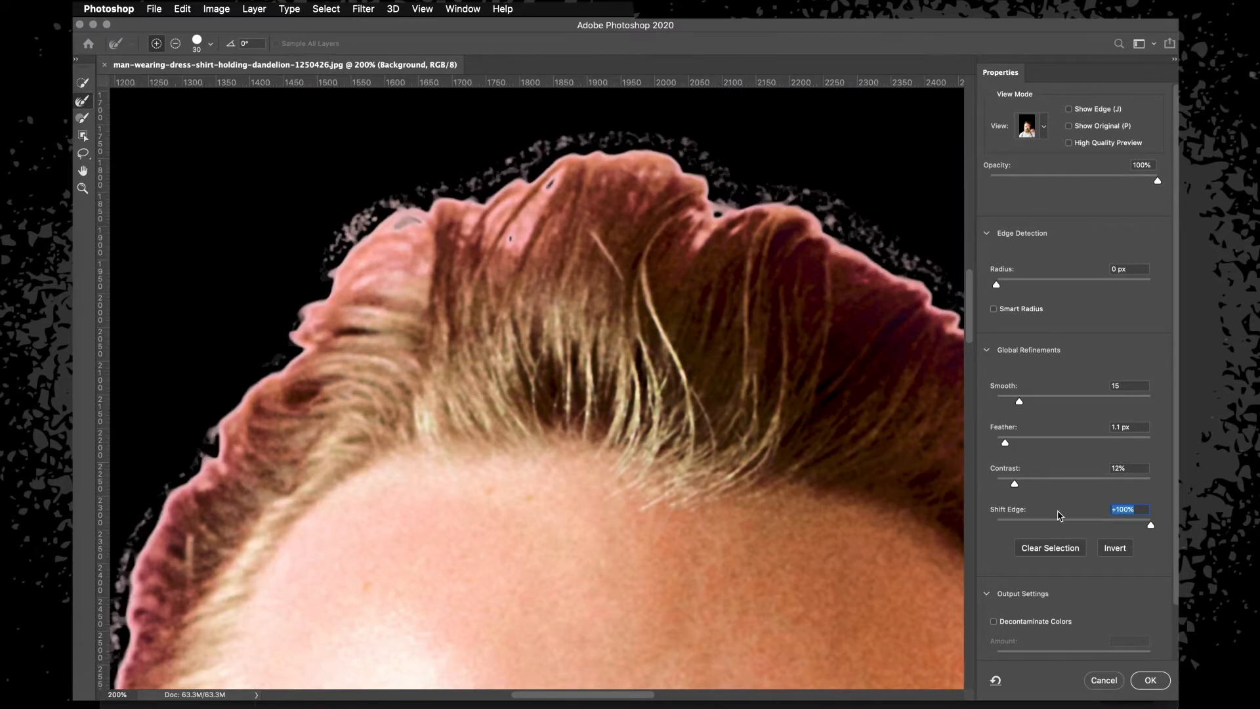
{"action": "left_click_drag", "start_coordinate": [1126, 525], "coordinate": [1089, 525]}
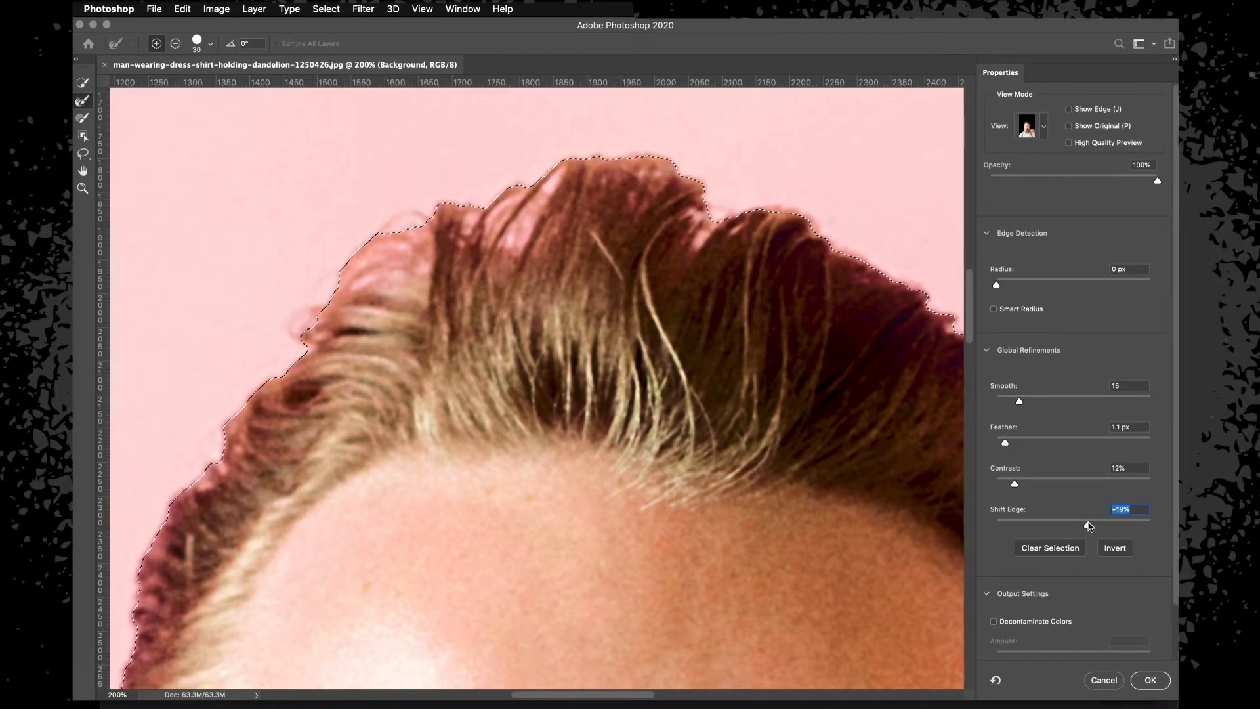
{"action": "left_click_drag", "start_coordinate": [1088, 525], "coordinate": [1070, 527]}
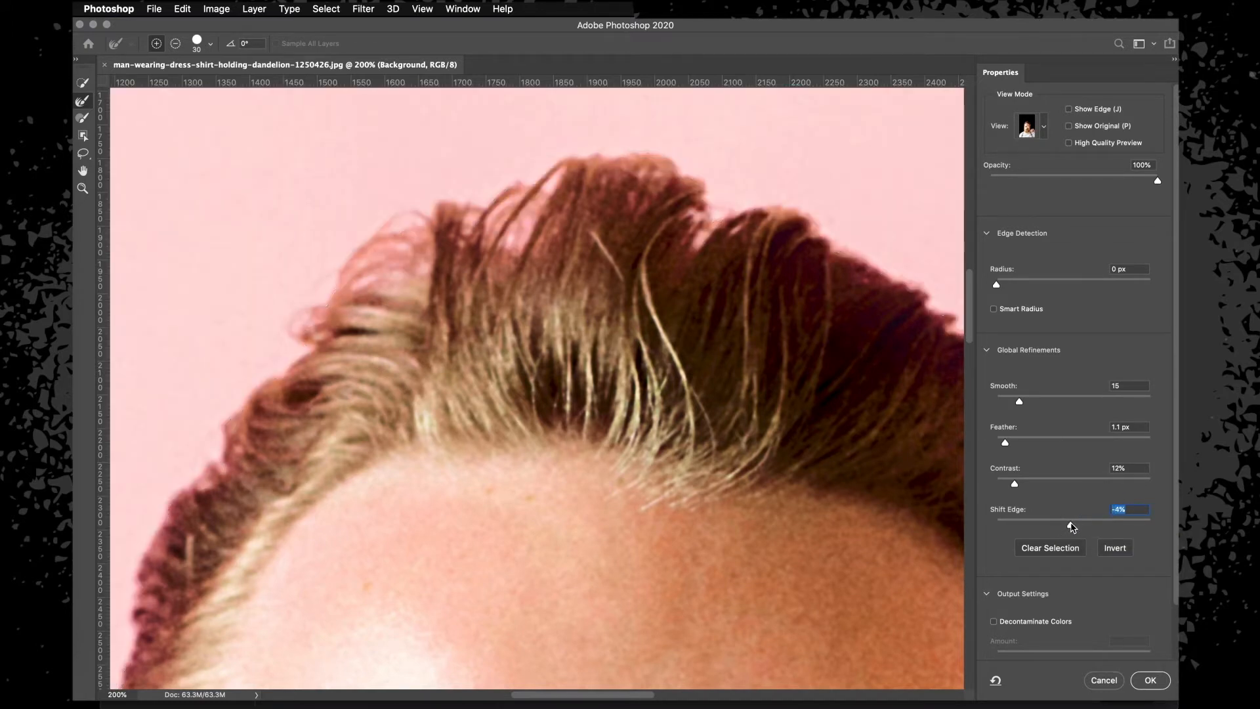
{"action": "left_click_drag", "start_coordinate": [1071, 526], "coordinate": [1067, 527]}
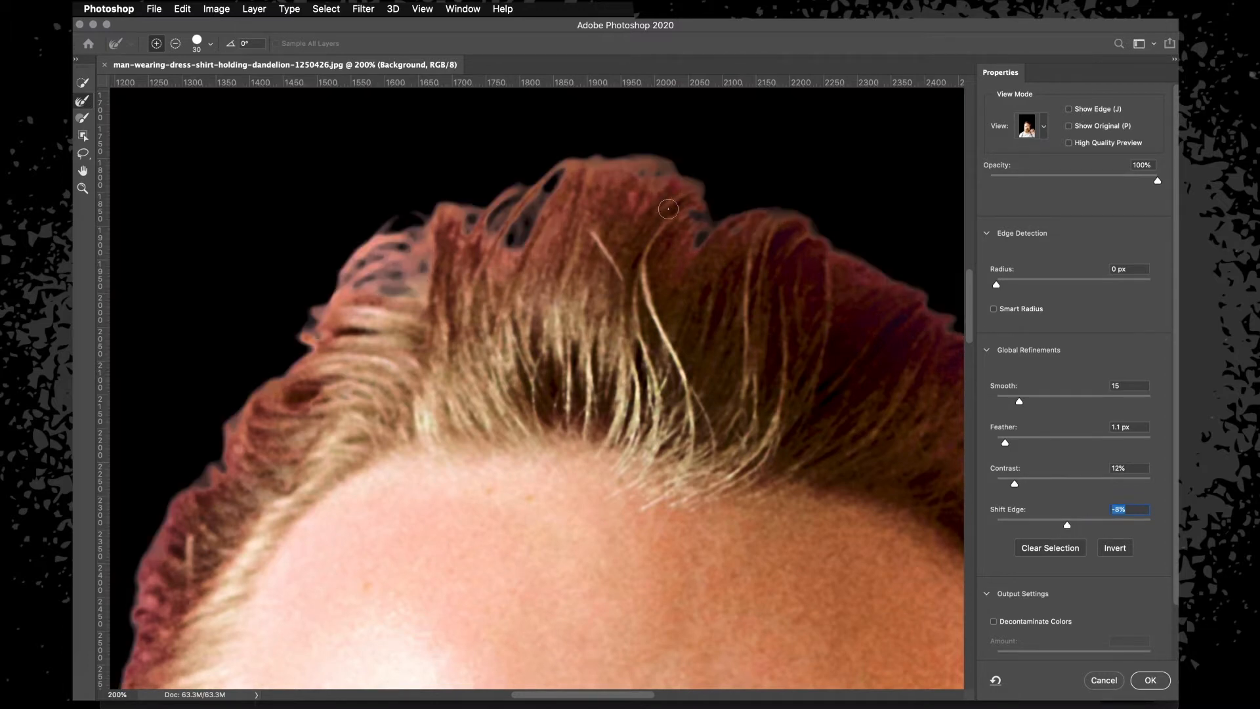
{"action": "left_click_drag", "start_coordinate": [1067, 530], "coordinate": [1065, 529]}
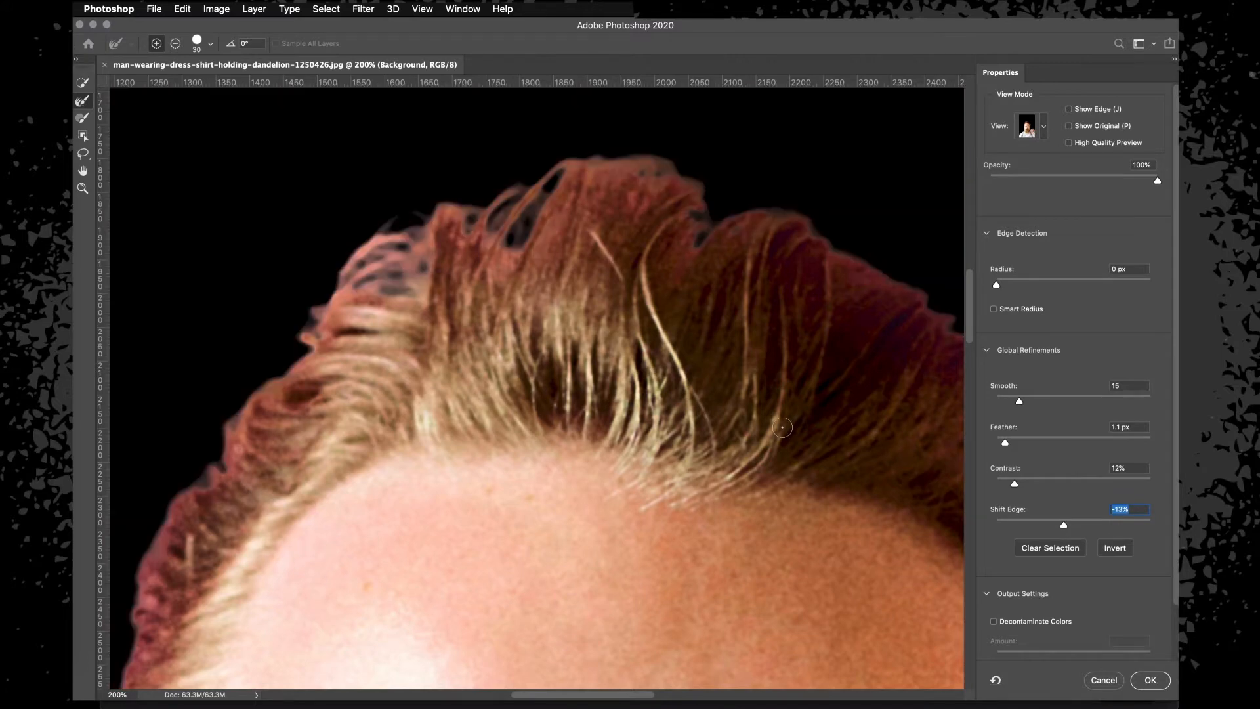
Try a Smooth value of 23 while checking the edges around the hand and beard.
{"action": "scroll", "coordinate": [782, 427], "scroll_direction": "down", "scroll_amount": 15}
{"action": "scroll", "coordinate": [782, 427], "scroll_direction": "right", "scroll_amount": 10}
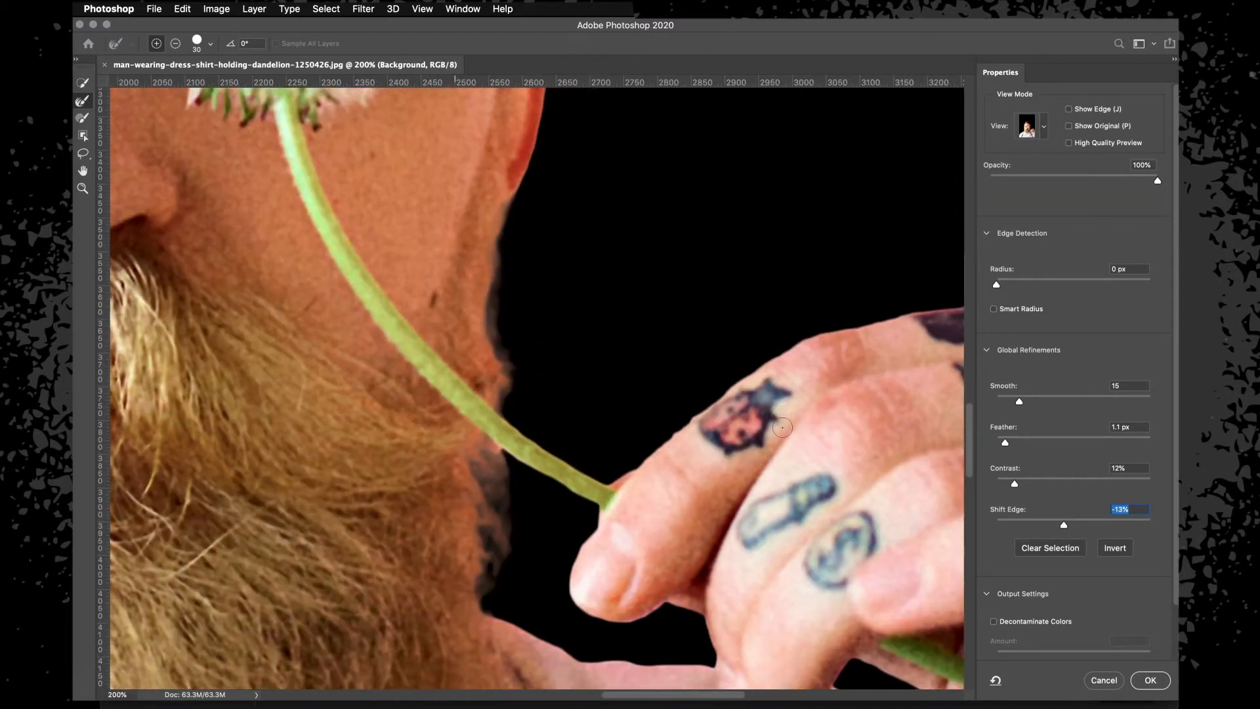
{"action": "scroll", "coordinate": [782, 427], "scroll_direction": "down", "scroll_amount": 10}
{"action": "scroll", "coordinate": [782, 427], "scroll_direction": "right", "scroll_amount": 10}
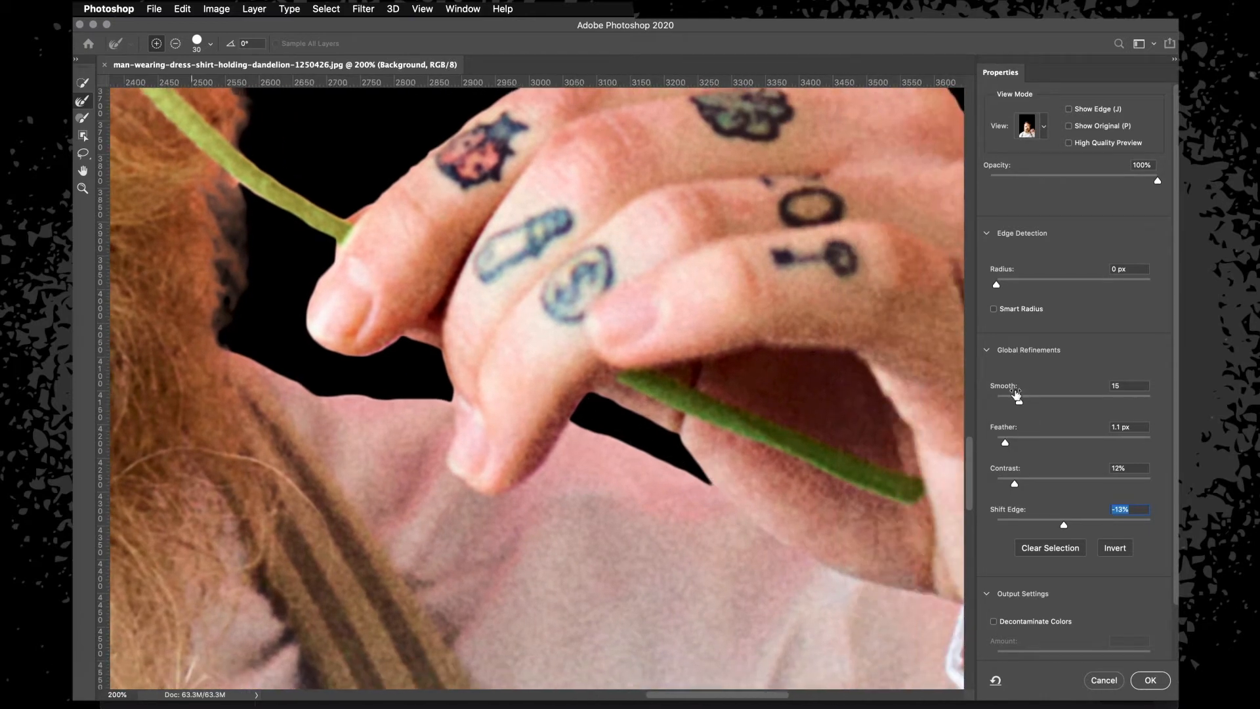
{"action": "left_click_drag", "start_coordinate": [1019, 402], "coordinate": [1031, 403]}
{"action": "scroll", "coordinate": [751, 451], "scroll_direction": "left", "scroll_amount": 15}
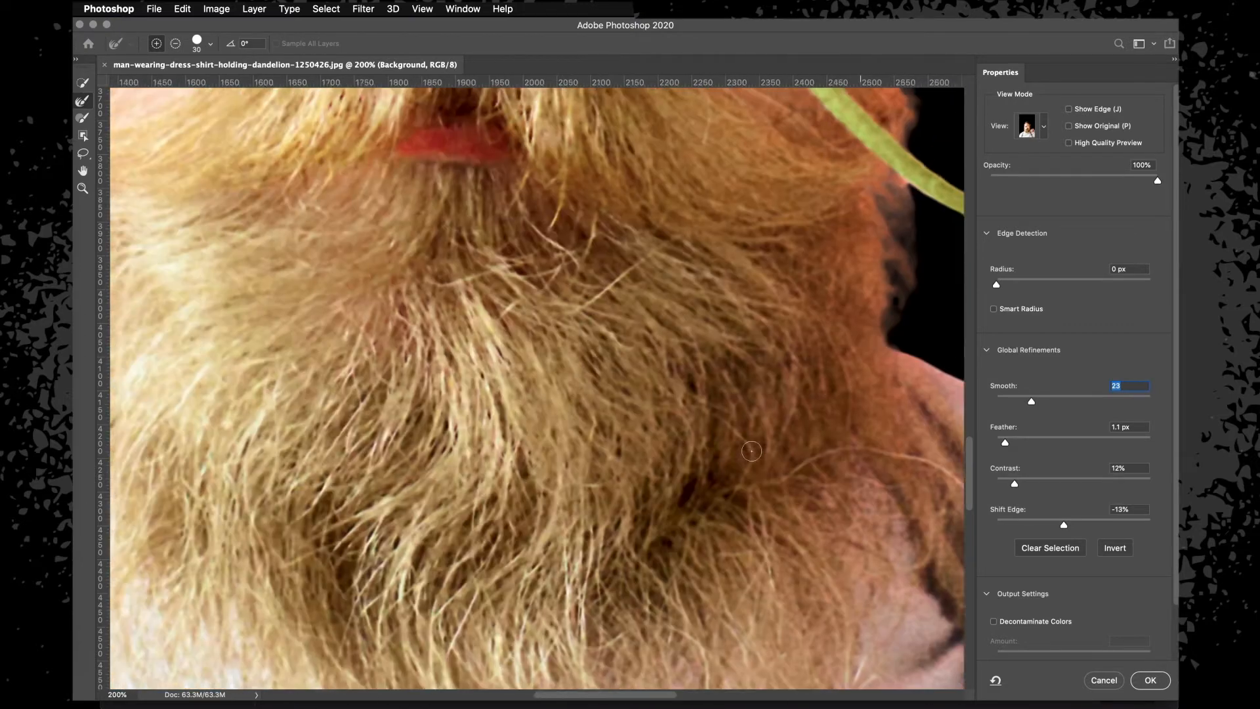
Set Contrast to 22% while checking the beard edge on the side away from the dandelion.
{"action": "scroll", "coordinate": [751, 451], "scroll_direction": "left", "scroll_amount": 4}
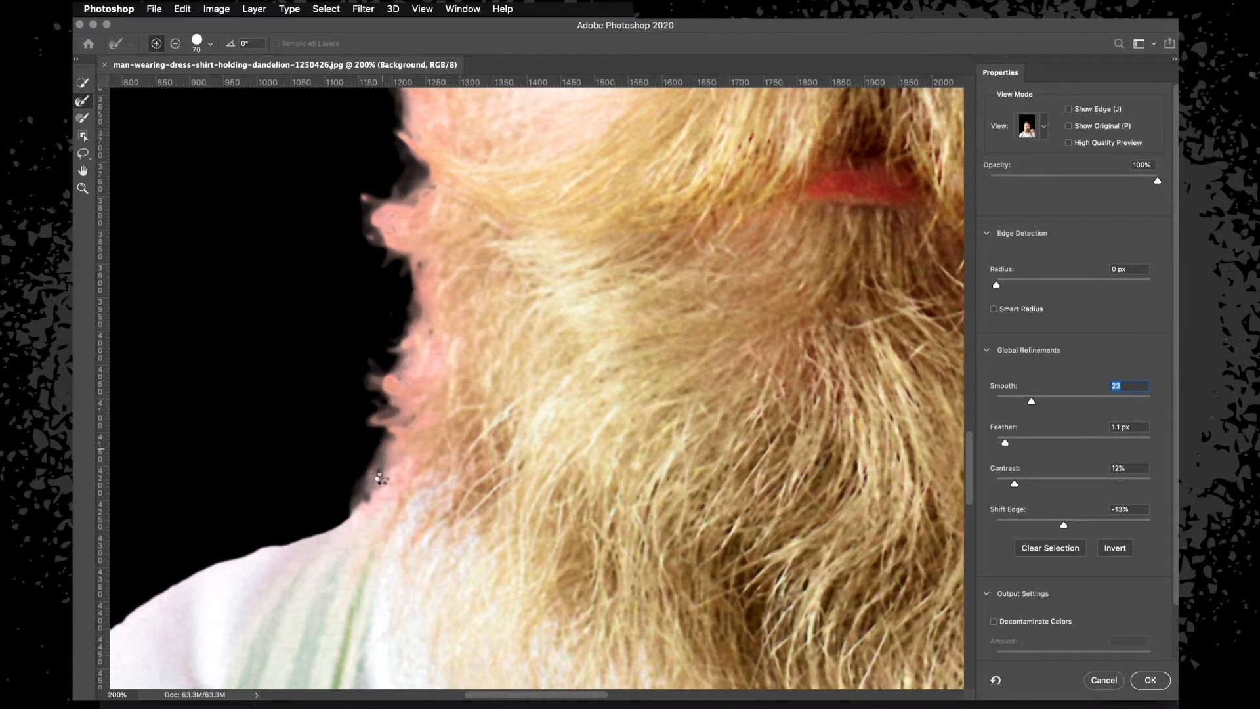
{"action": "left_click_drag", "start_coordinate": [1014, 484], "coordinate": [1036, 484]}
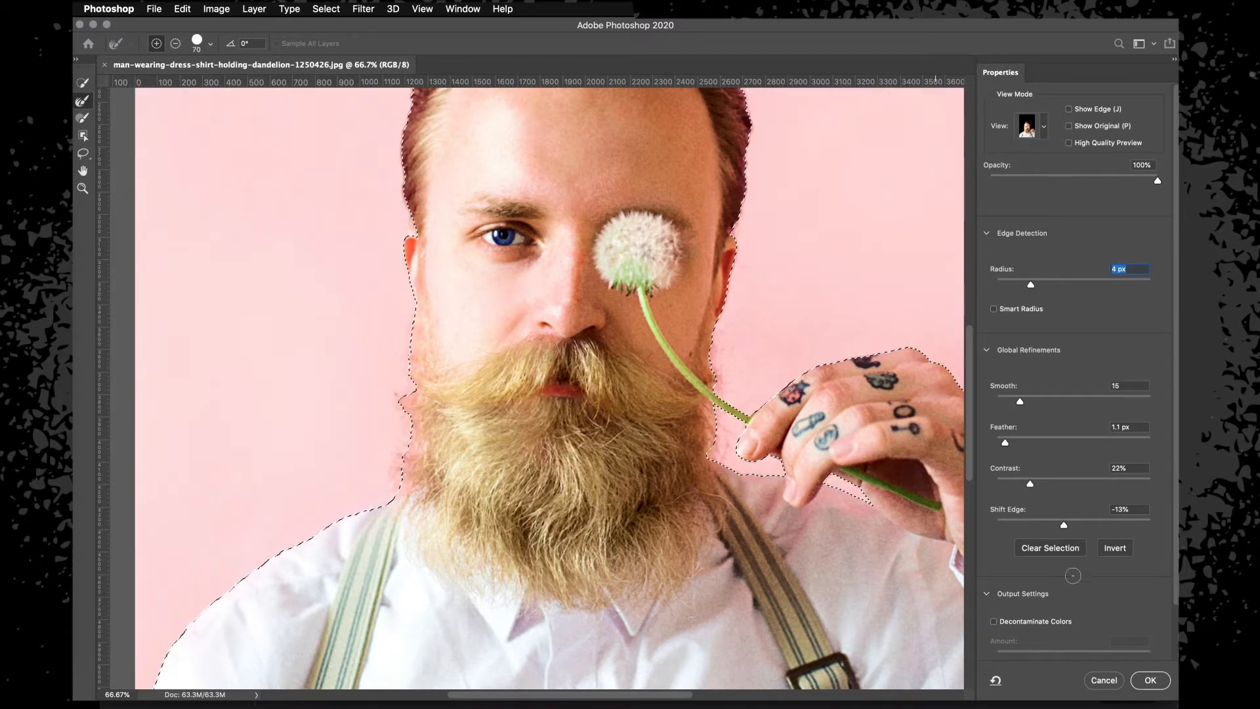
Output the refined selection as a new layer with a layer mask.
{"action": "scroll", "coordinate": [1064, 582], "scroll_direction": "down", "scroll_amount": 3}
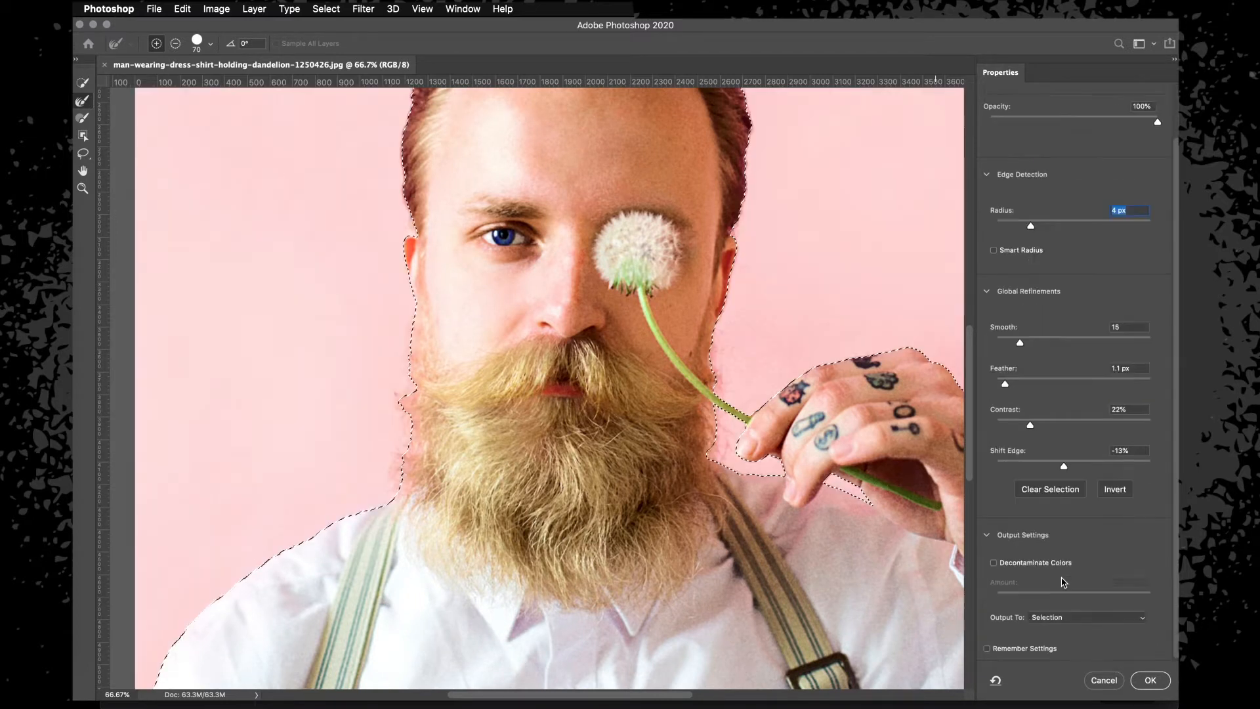
{"action": "left_click", "coordinate": [1065, 620]}
{"action": "left_click", "coordinate": [1053, 602]}
{"action": "left_click", "coordinate": [1053, 619]}
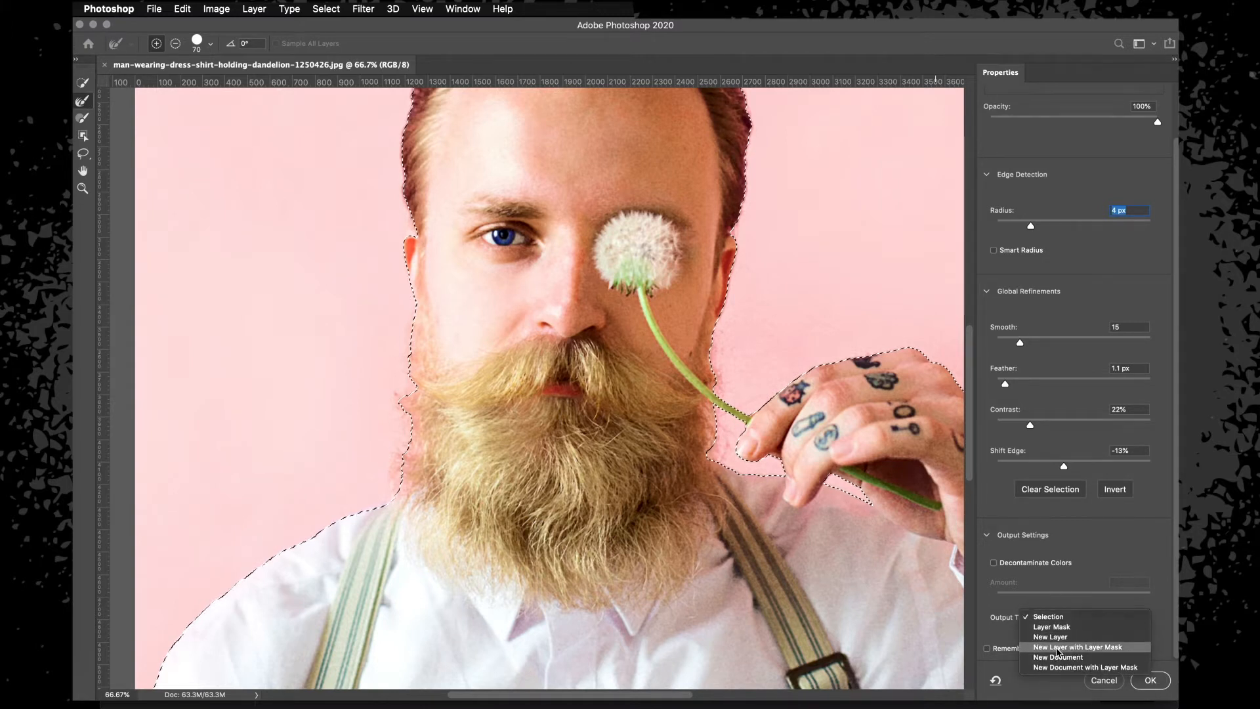
{"action": "left_click", "coordinate": [1057, 648]}
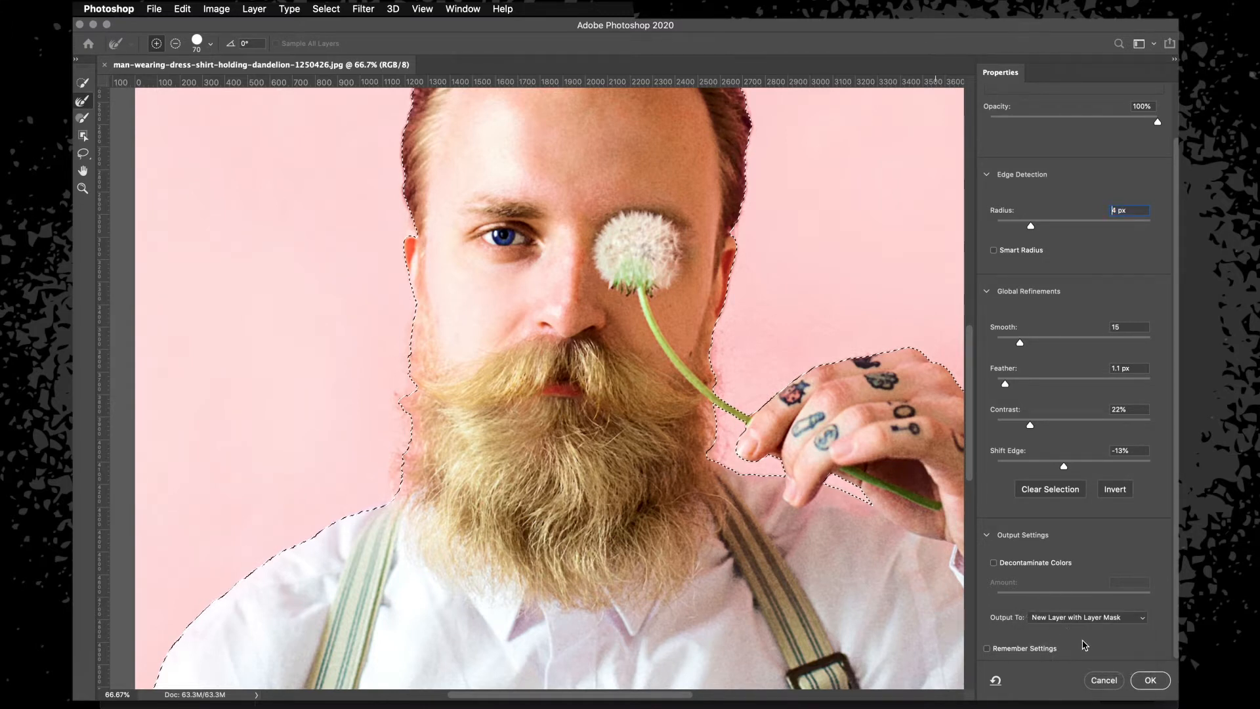
{"action": "left_click", "coordinate": [1152, 680]}
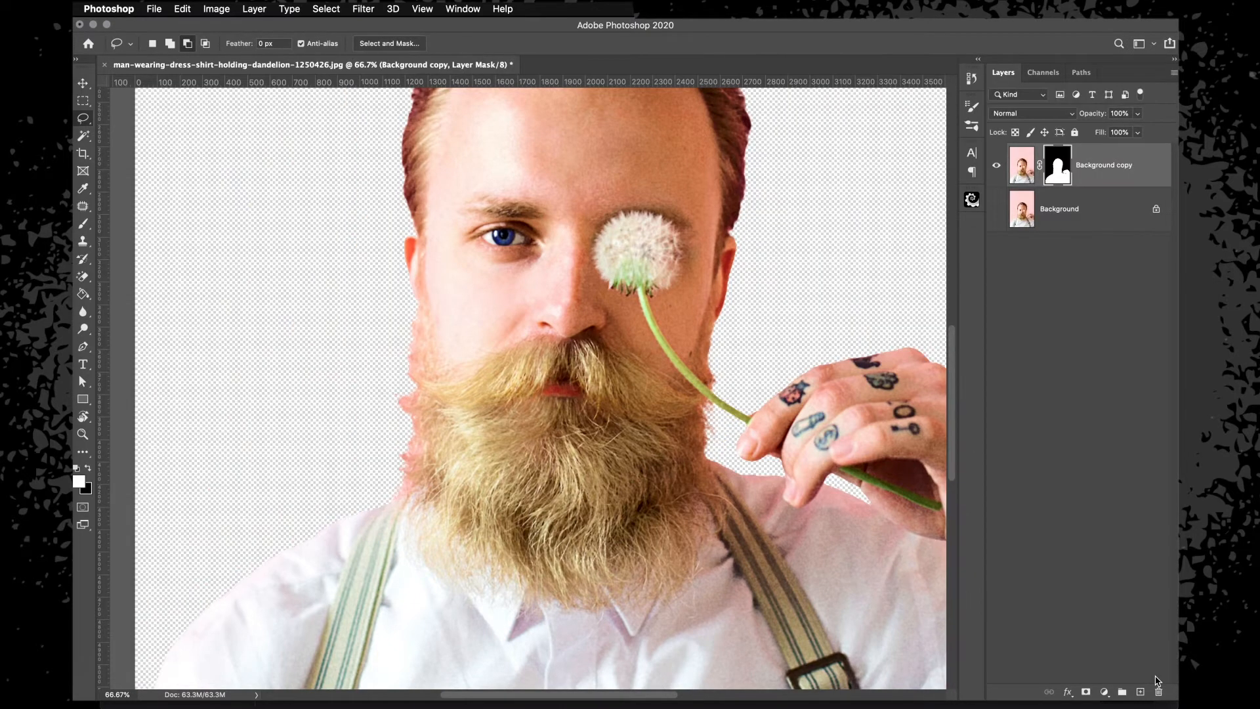
Turn the Background layer's visibility on and rename the masked copy layer as "cut out".
{"action": "key", "text": "super+minus"}
{"action": "key", "text": "super+minus"}
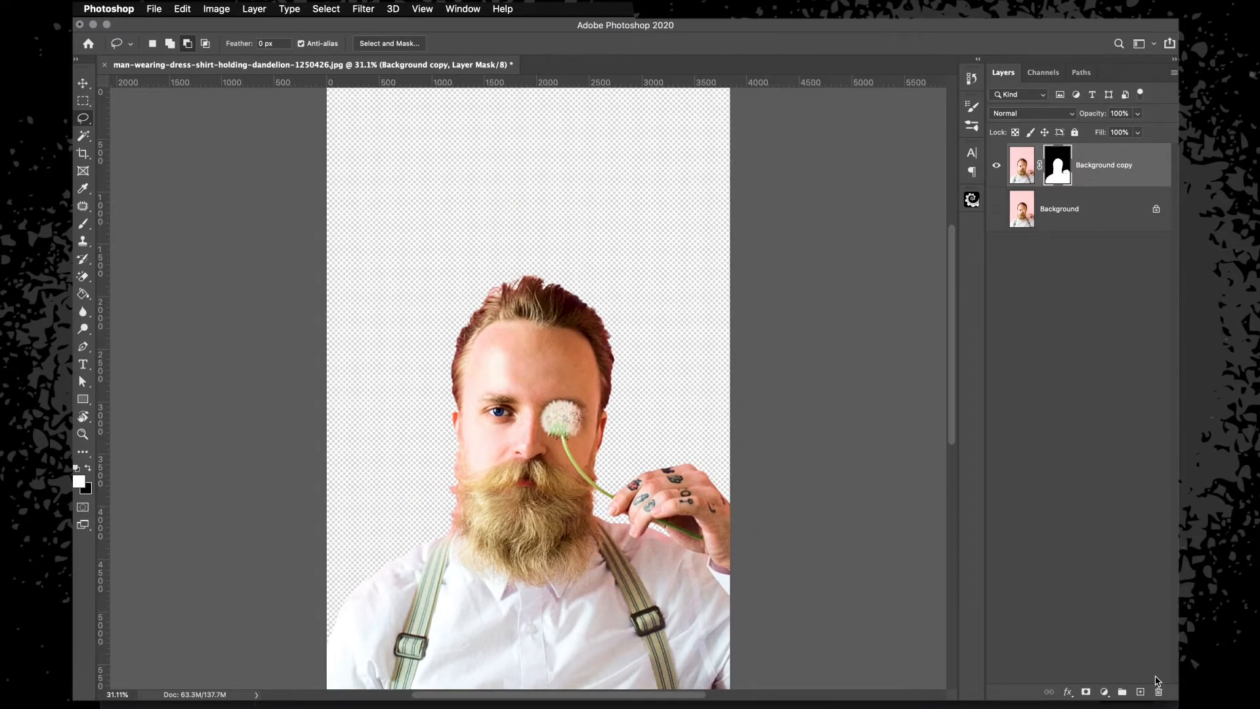
{"action": "left_click", "coordinate": [997, 210]}
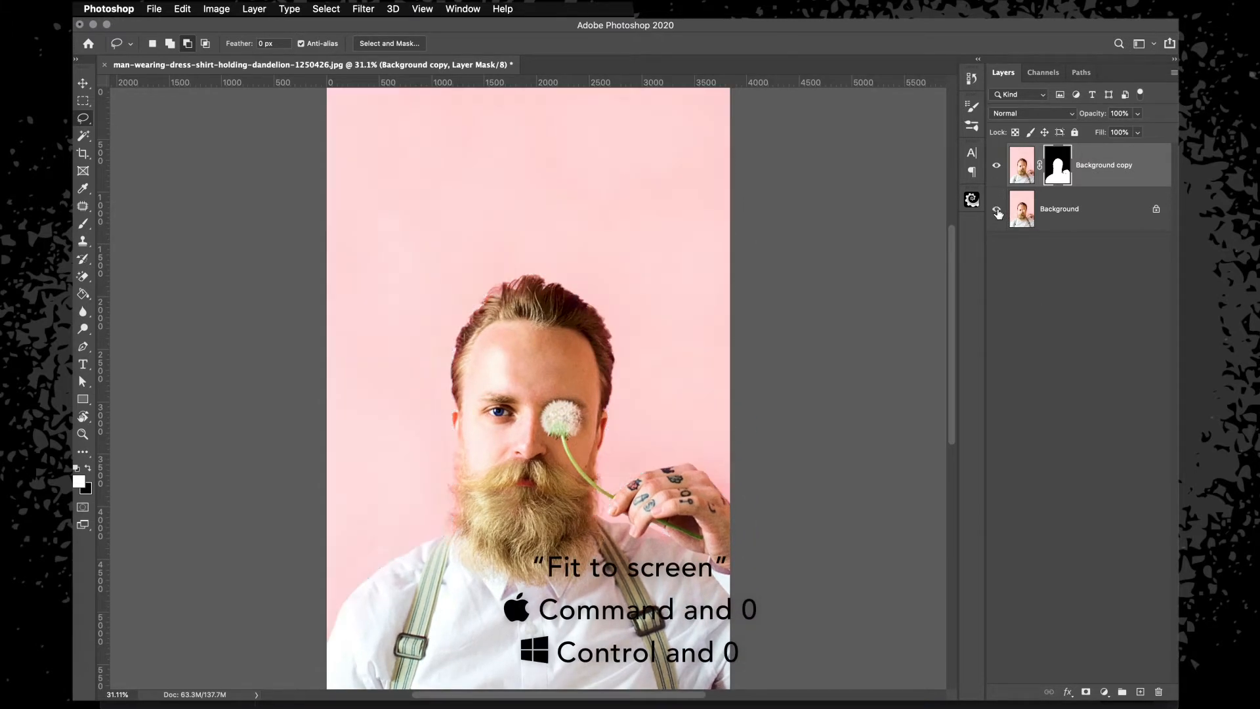
{"action": "left_click", "coordinate": [1022, 164]}
{"action": "double_click", "coordinate": [1104, 165]}
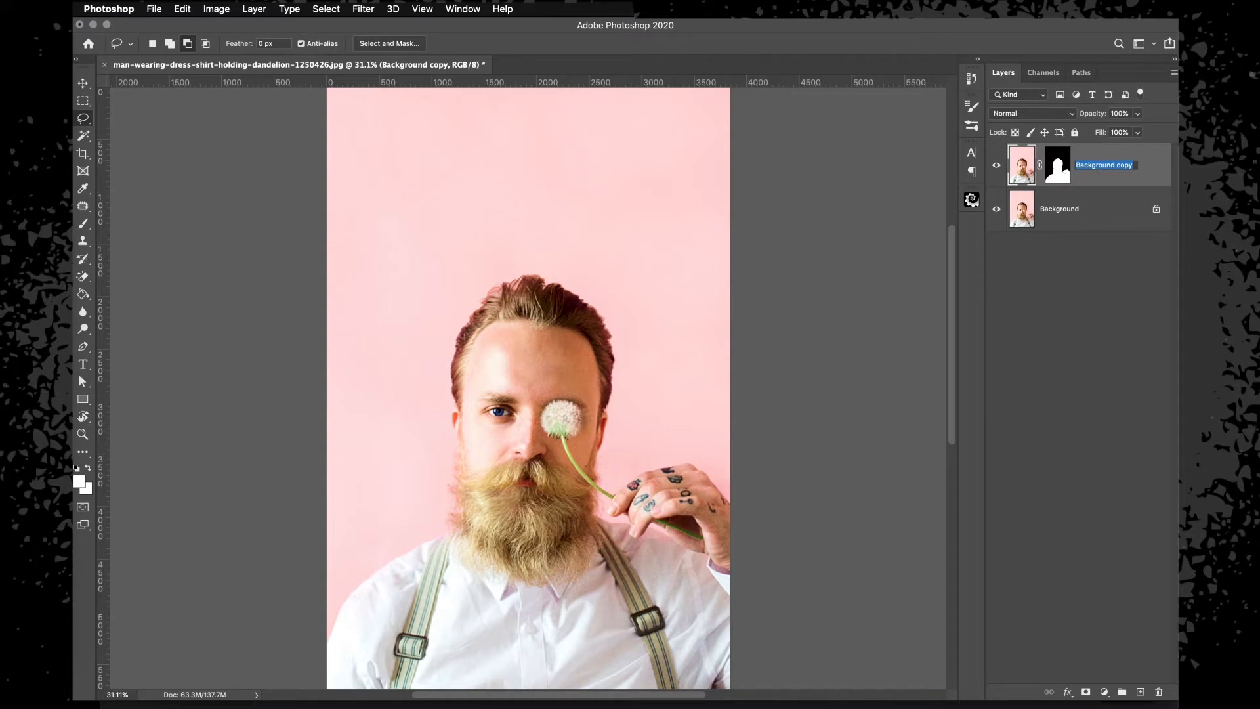
{"action": "type", "text": "cut out"}
{"action": "key", "text": "Return"}
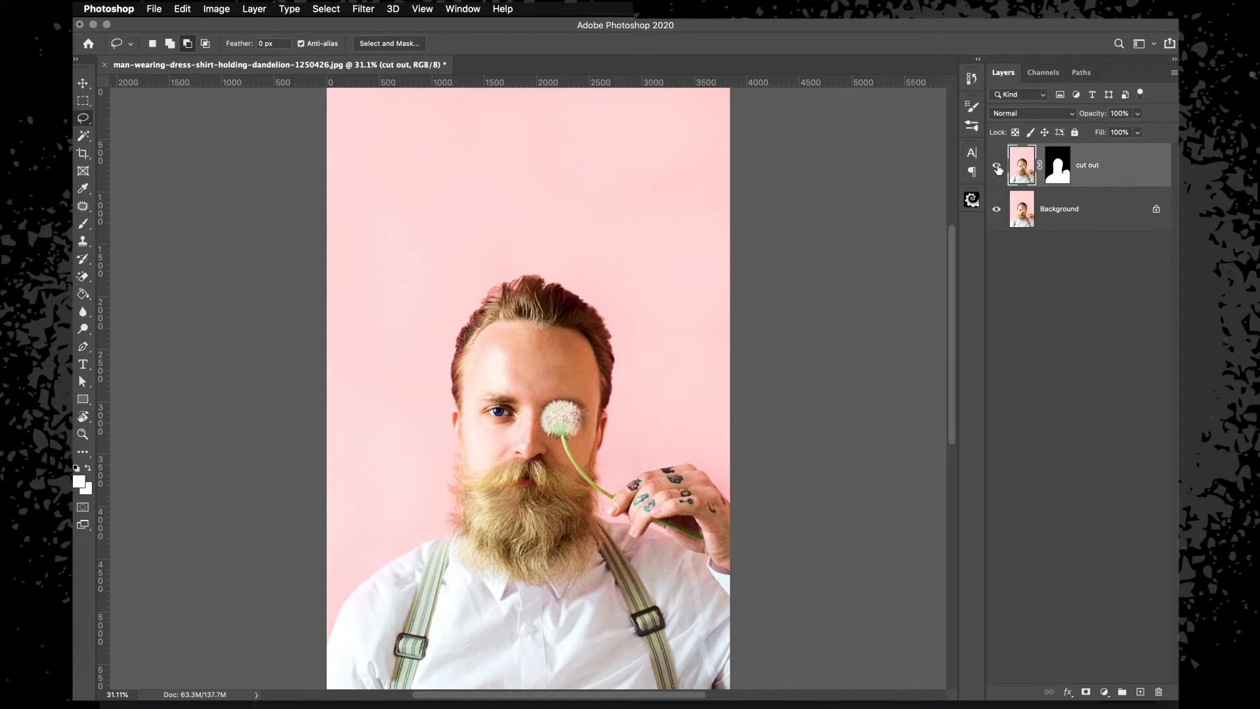
Add a new layer with the default settings directly above the Background layer.
{"action": "left_click", "coordinate": [1037, 206]}
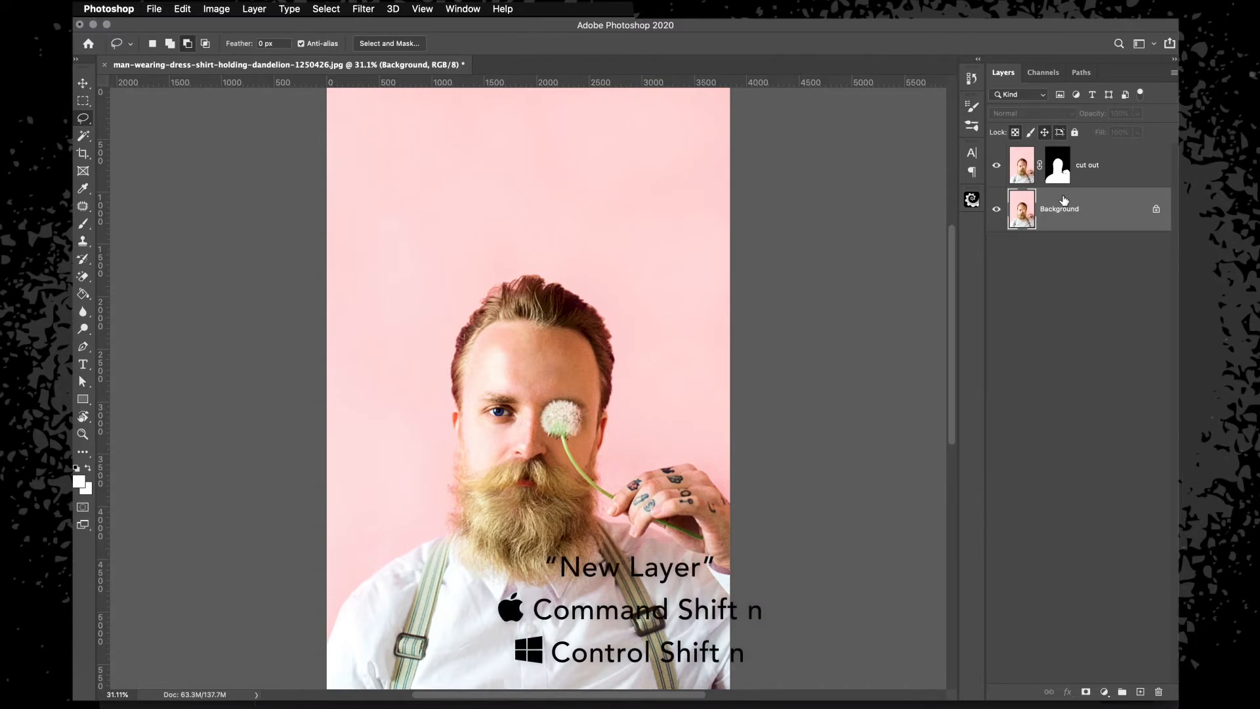
{"action": "key", "text": "super+shift+n"}
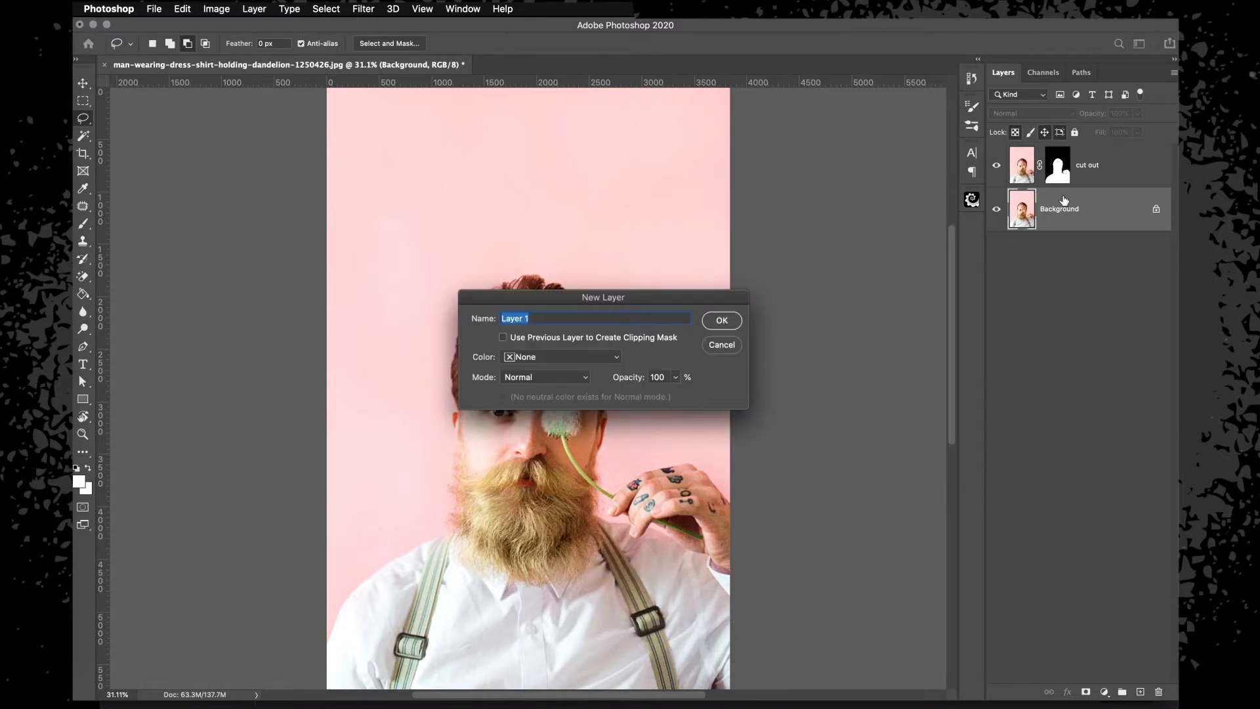
{"action": "left_click", "coordinate": [718, 323]}
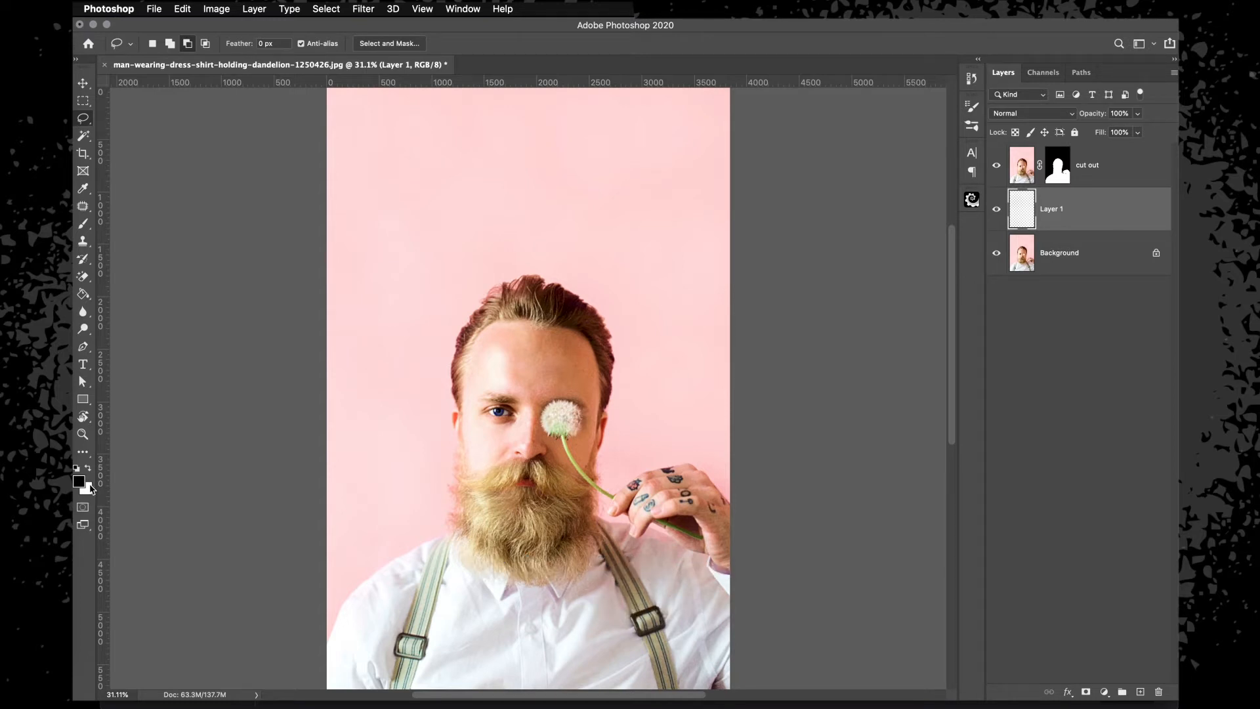
Set black as the foreground colour and fill the new layer with it using the Paint Bucket tool.
{"action": "key", "text": "x"}
{"action": "key", "text": "x"}
{"action": "key", "text": "x"}
{"action": "key", "text": "x"}
{"action": "key", "text": "g"}
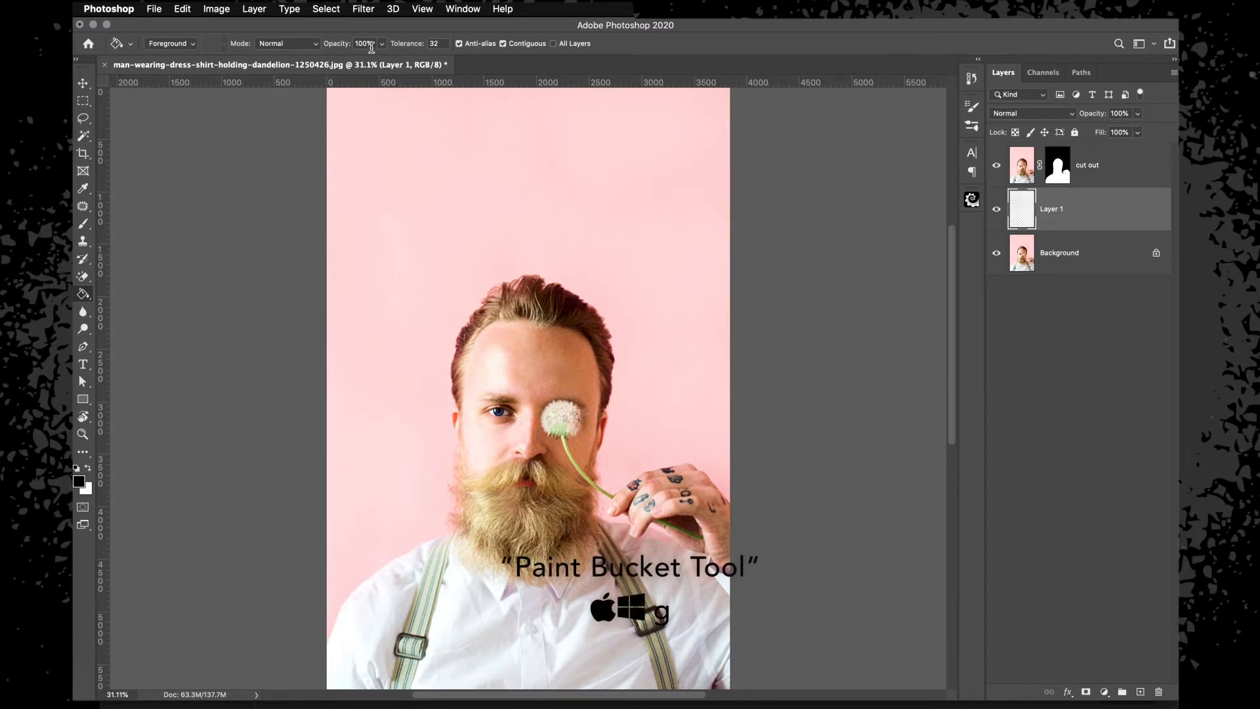
{"action": "left_click", "coordinate": [538, 250]}
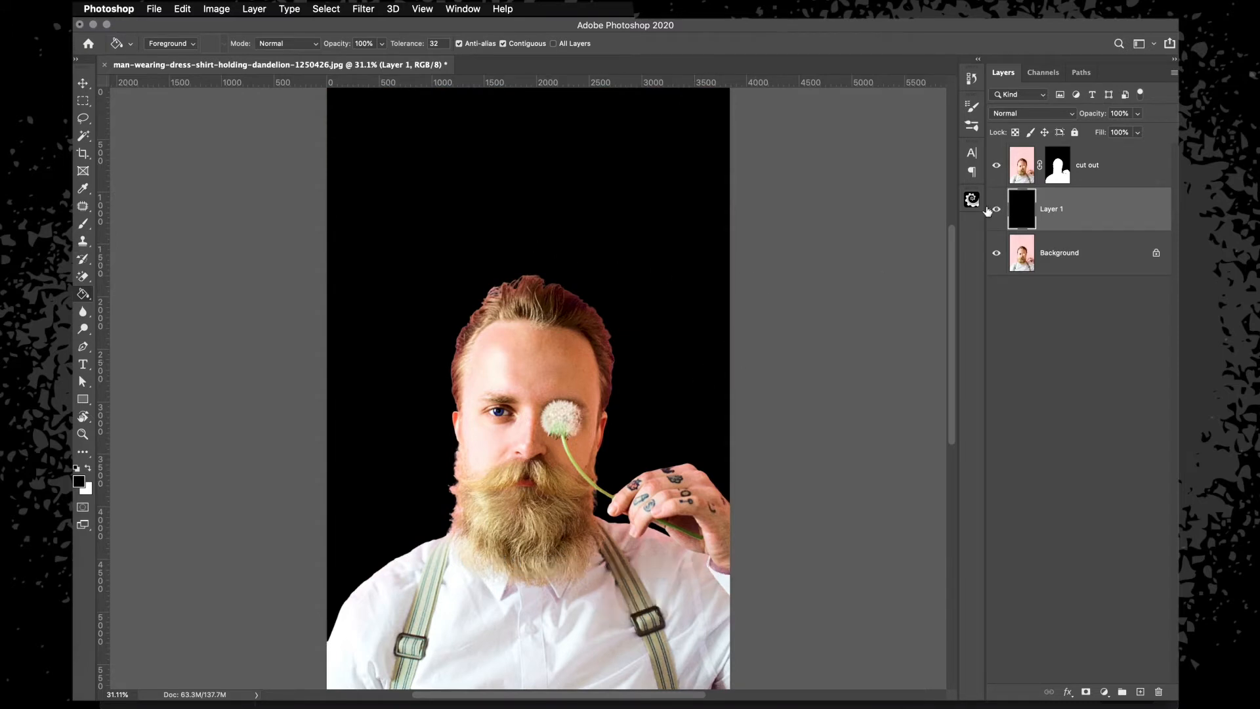
Group the cut out layer and the black Layer 1 together.
{"action": "left_click", "coordinate": [1093, 169]}
{"action": "left_click", "coordinate": [1088, 215], "text": "shift"}
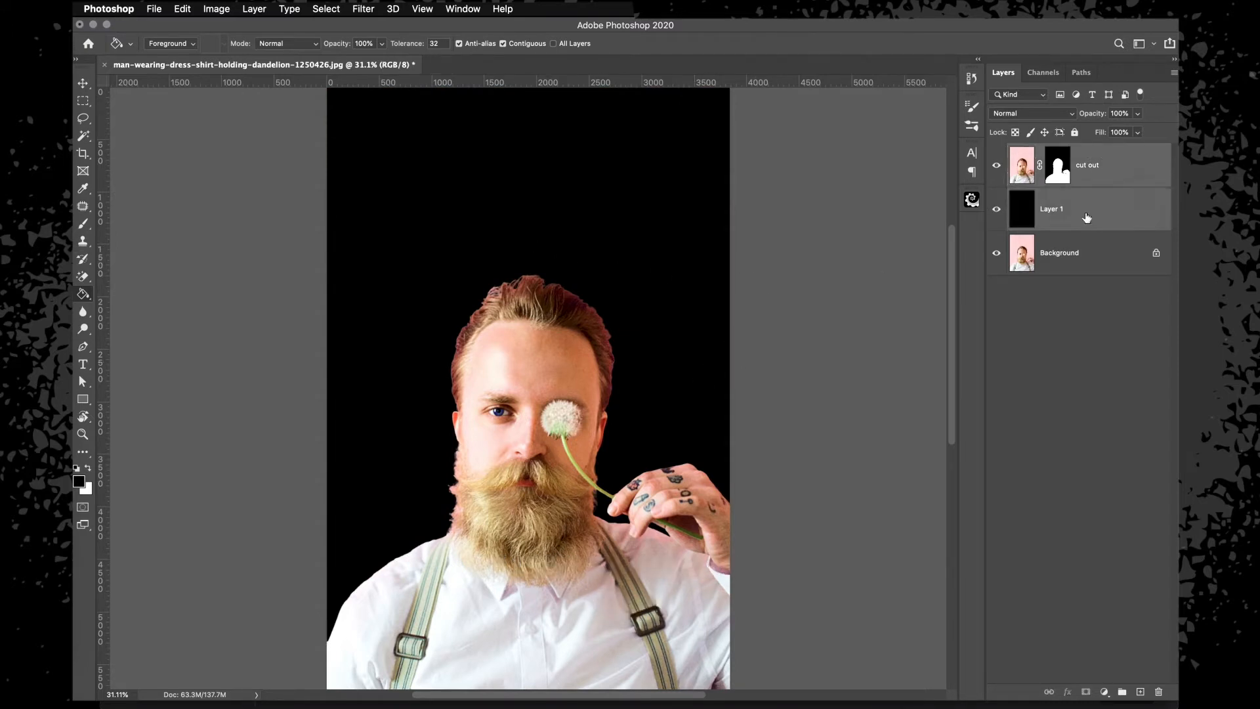
{"action": "left_click", "coordinate": [1109, 169]}
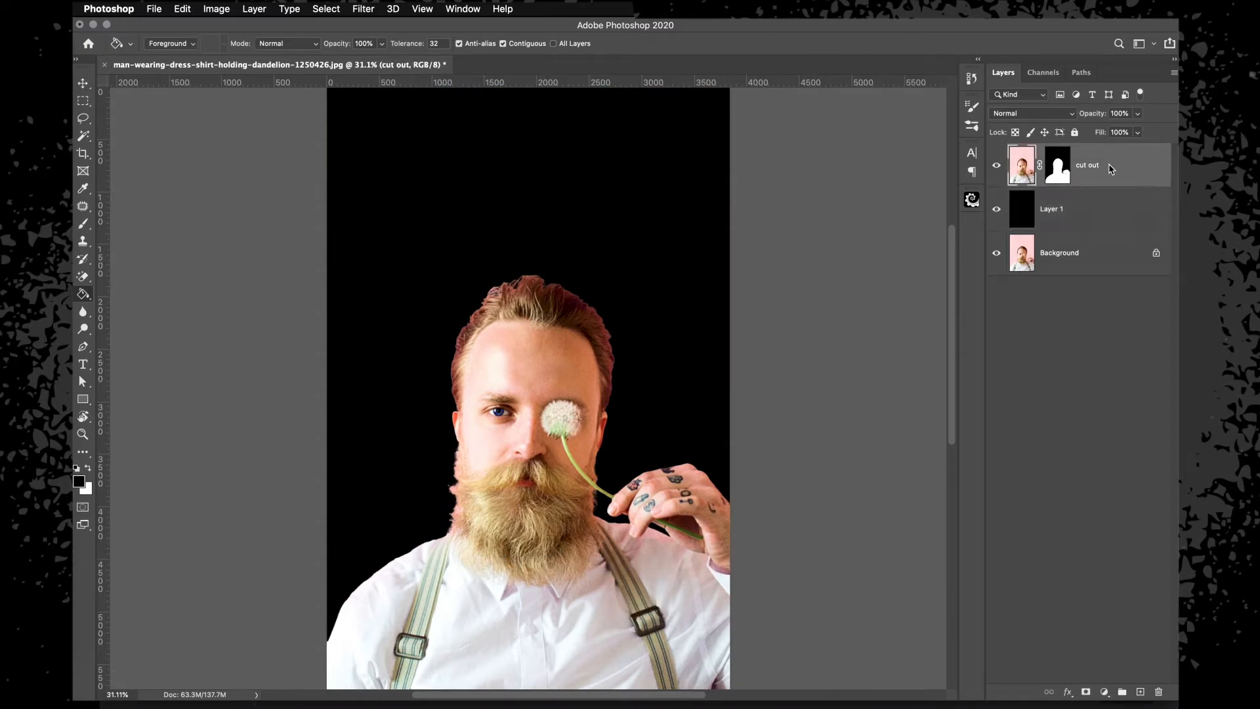
{"action": "left_click", "coordinate": [1110, 209], "text": "shift"}
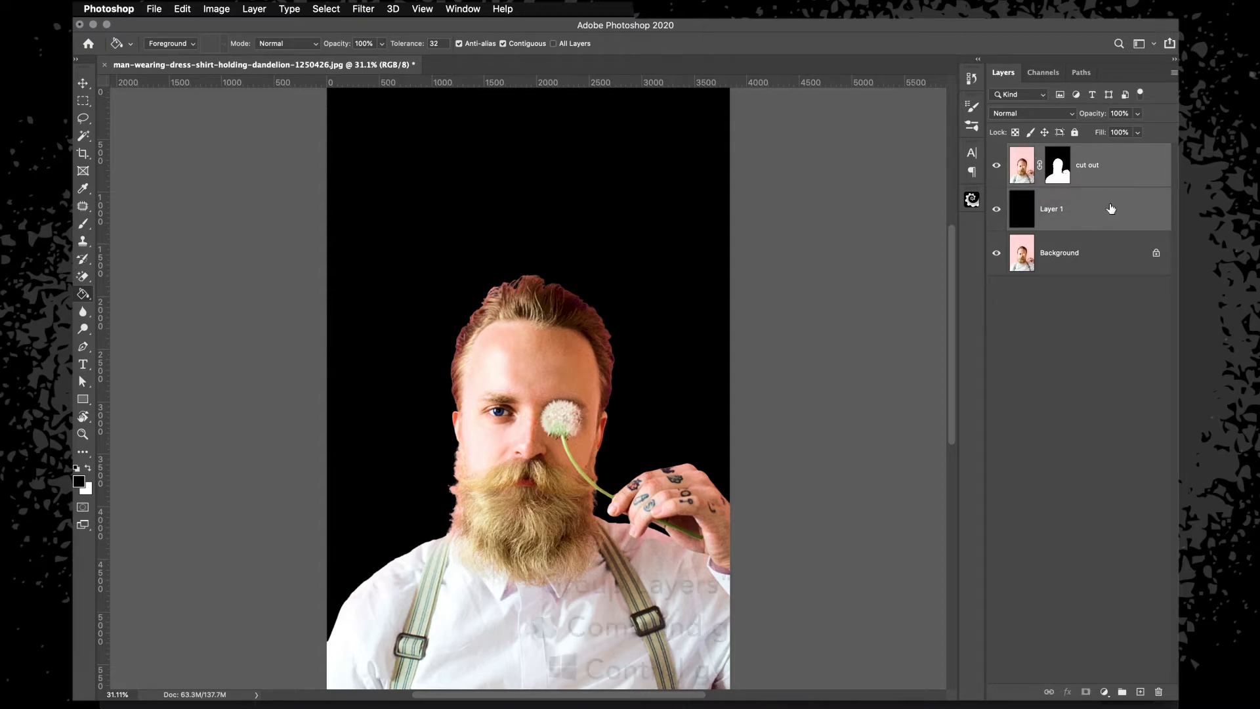
{"action": "key", "text": "super+g"}
Compare the cutout on black with the original photo by toggling Group 1's visibility, checking the hair edges up close.
{"action": "left_click", "coordinate": [997, 152]}
{"action": "left_click", "coordinate": [998, 152]}
{"action": "left_click", "coordinate": [998, 152]}
{"action": "left_click", "coordinate": [997, 152]}
{"action": "left_click", "coordinate": [998, 153]}
{"action": "left_click", "coordinate": [998, 152]}
{"action": "key", "text": "super+equal"}
{"action": "key", "text": "super+equal"}
{"action": "key", "text": "super+equal"}
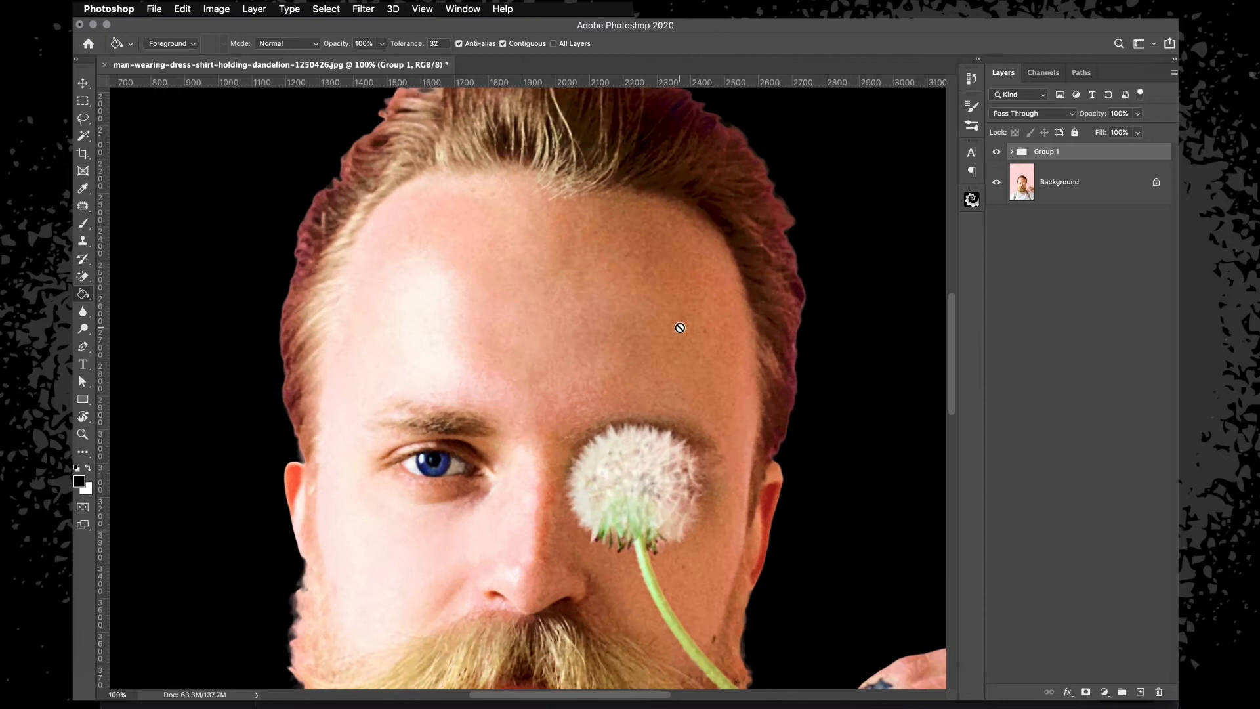
{"action": "scroll", "coordinate": [678, 328], "scroll_direction": "up", "scroll_amount": 3}
{"action": "left_click", "coordinate": [998, 153]}
{"action": "left_click", "coordinate": [998, 153]}
{"action": "left_click", "coordinate": [998, 153]}
{"action": "left_click", "coordinate": [998, 153]}
{"action": "left_click", "coordinate": [998, 153]}
{"action": "left_click", "coordinate": [998, 153]}
{"action": "left_click", "coordinate": [999, 153]}
{"action": "left_click", "coordinate": [999, 153]}
{"action": "left_click", "coordinate": [998, 153]}
{"action": "left_click", "coordinate": [998, 153]}
{"action": "left_click", "coordinate": [998, 153]}
{"action": "left_click", "coordinate": [998, 153]}
{"action": "left_click", "coordinate": [998, 153]}
{"action": "left_click", "coordinate": [998, 153]}
{"action": "left_click", "coordinate": [998, 153]}
{"action": "left_click", "coordinate": [999, 153]}
{"action": "left_click", "coordinate": [998, 152]}
{"action": "left_click", "coordinate": [998, 153]}
{"action": "left_click", "coordinate": [999, 153]}
{"action": "left_click", "coordinate": [998, 153]}
{"action": "left_click", "coordinate": [998, 153]}
{"action": "key", "text": "super+minus"}
{"action": "scroll", "coordinate": [757, 344], "scroll_direction": "down", "scroll_amount": 2}
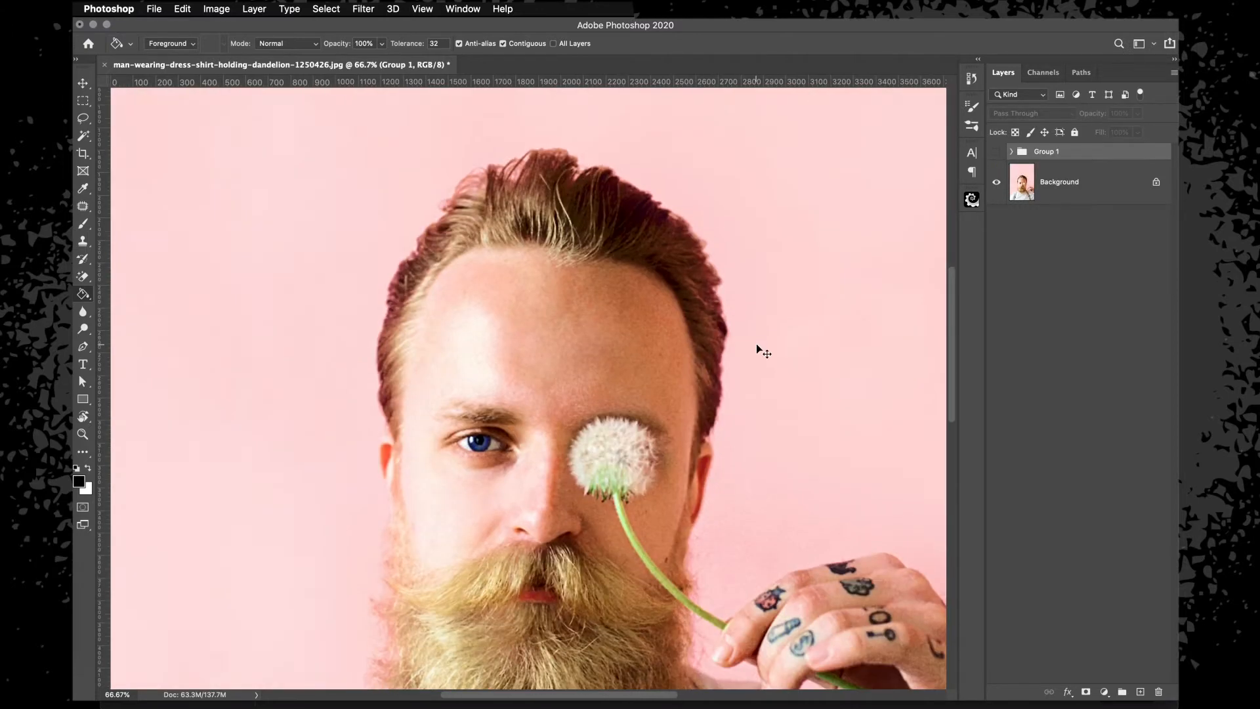
{"action": "key", "text": "super+minus"}
{"action": "key", "text": "super+minus"}
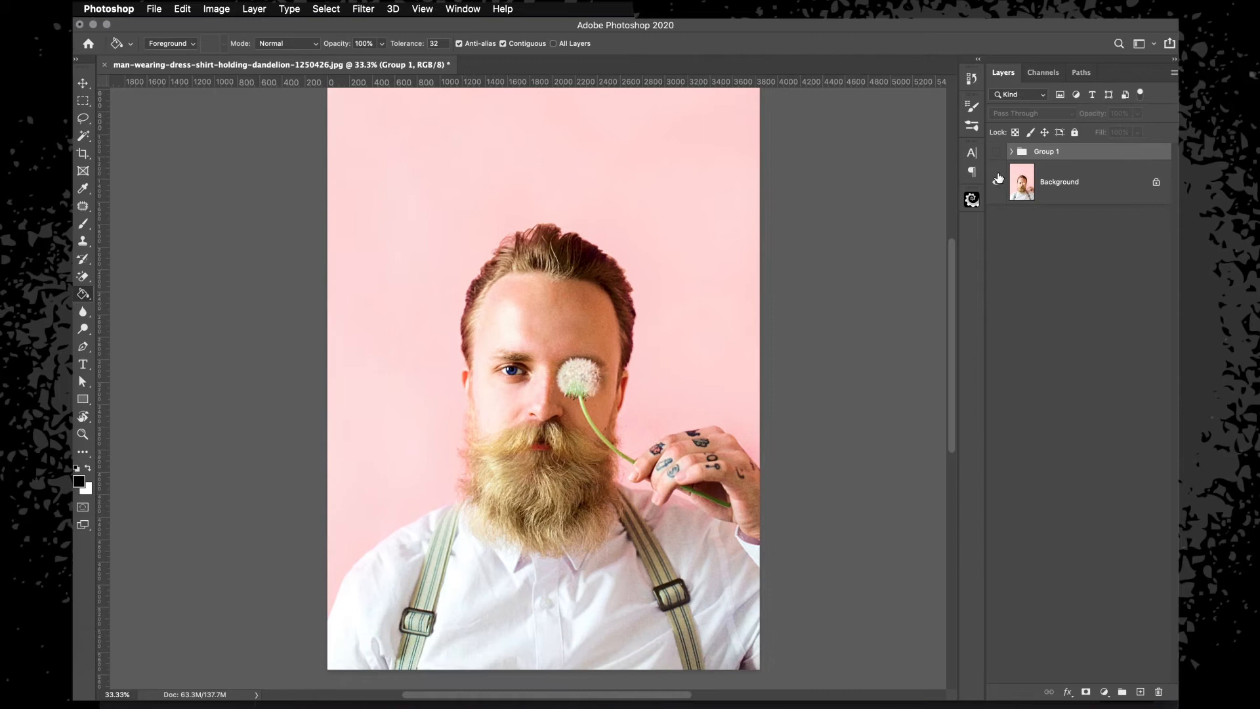
{"action": "left_click", "coordinate": [997, 155]}
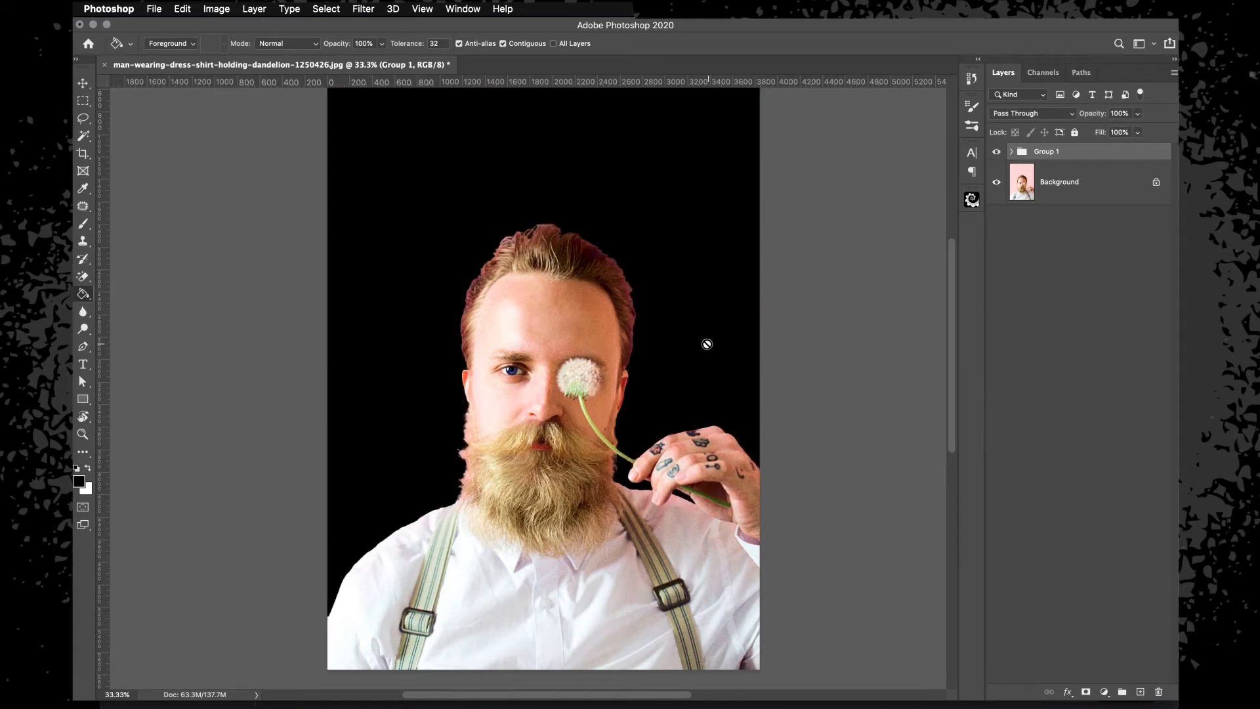
Inside Group 1, add a new layer above the cut out layer and clip it to that layer.
{"action": "left_click", "coordinate": [1012, 152]}
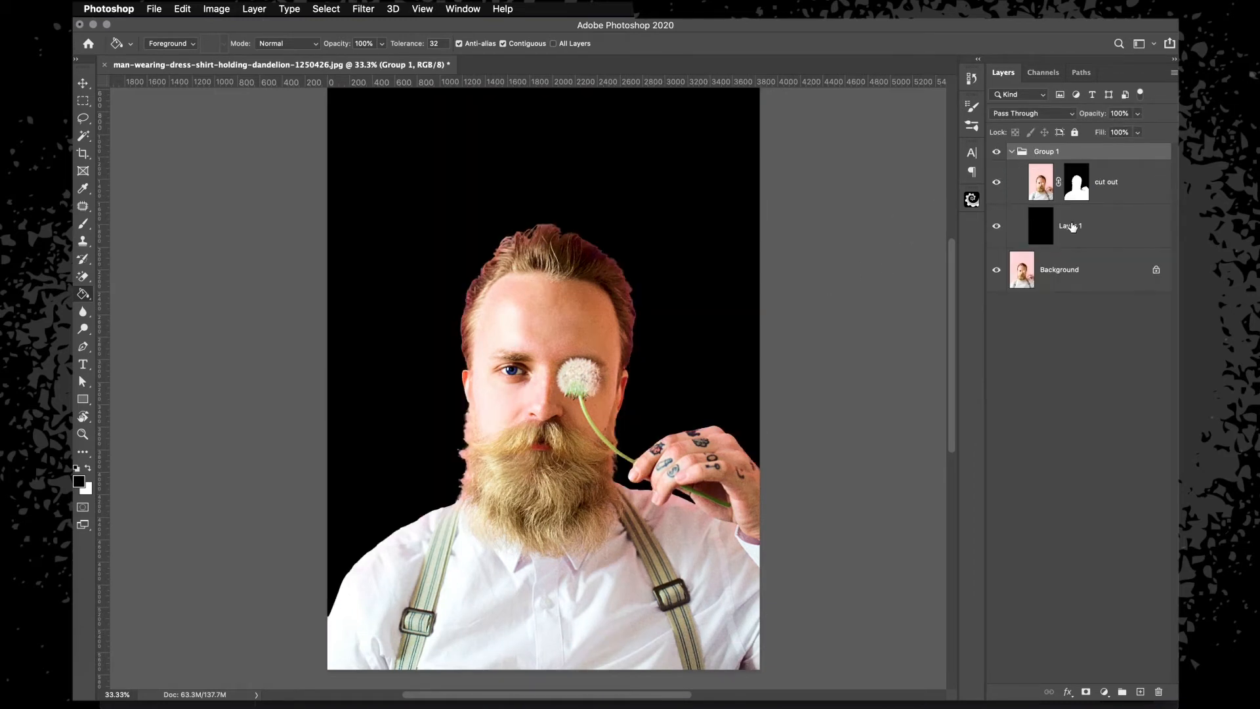
{"action": "left_click", "coordinate": [1039, 227]}
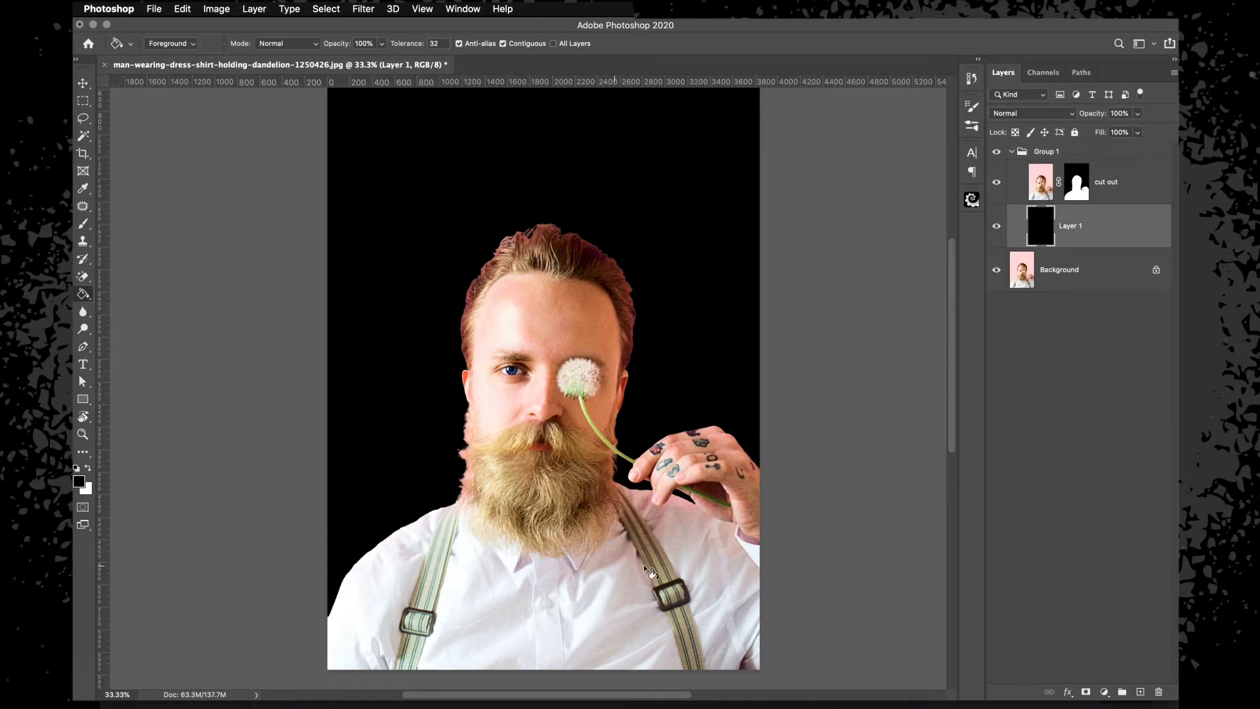
{"action": "key", "text": "super+equal"}
{"action": "key", "text": "super+equal"}
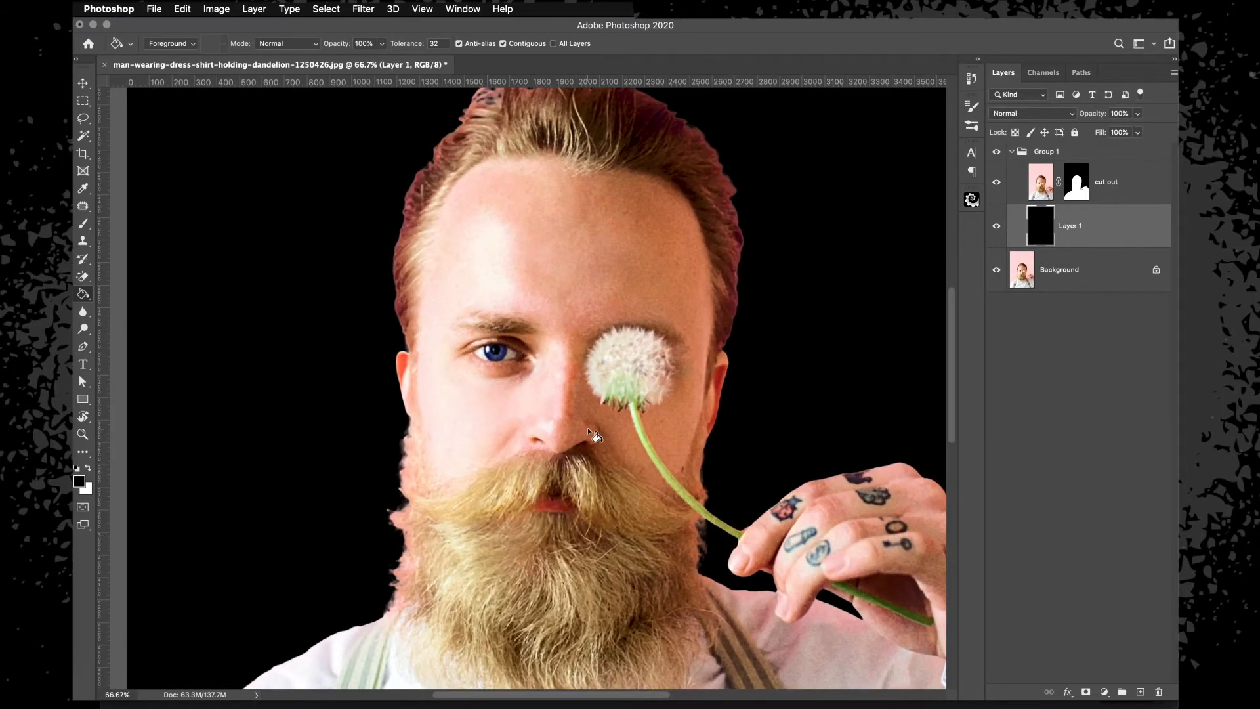
{"action": "scroll", "coordinate": [594, 436], "scroll_direction": "up", "scroll_amount": 2}
{"action": "key", "text": "super+equal"}
{"action": "scroll", "coordinate": [594, 436], "scroll_direction": "up", "scroll_amount": 5}
{"action": "left_click", "coordinate": [1099, 197]}
{"action": "left_click", "coordinate": [1141, 693]}
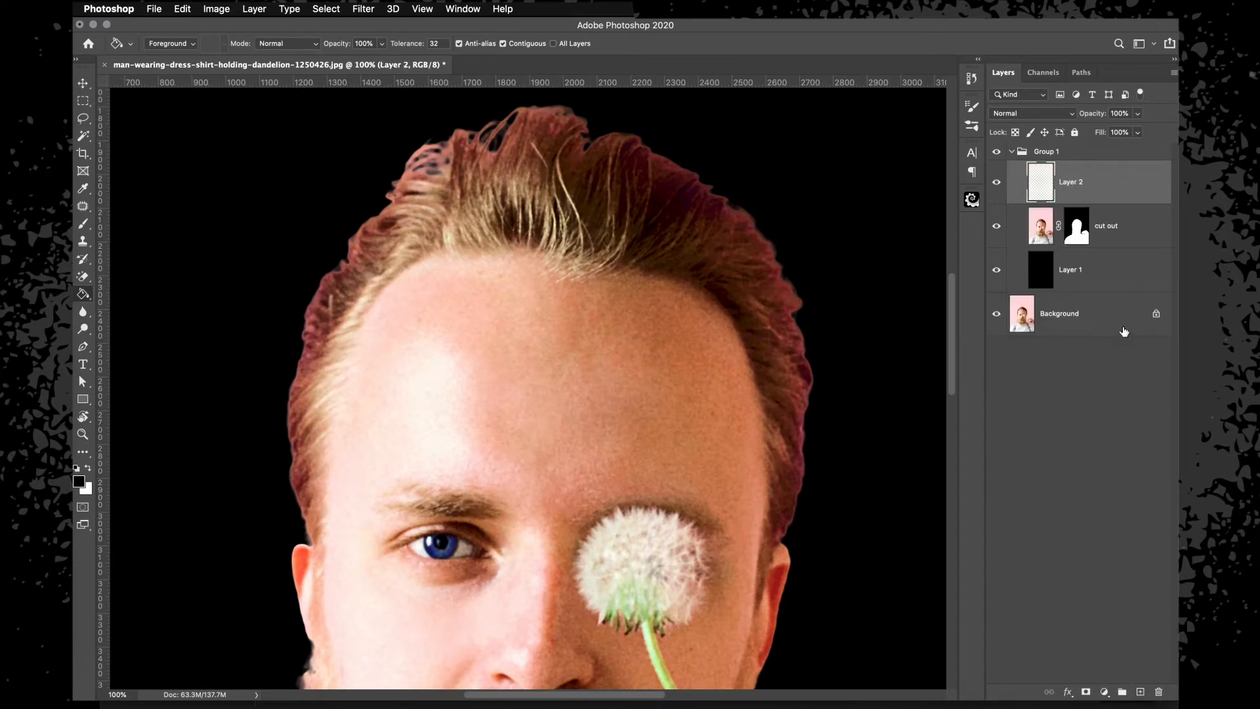
{"action": "right_click", "coordinate": [1129, 197]}
{"action": "left_click", "coordinate": [1043, 377]}
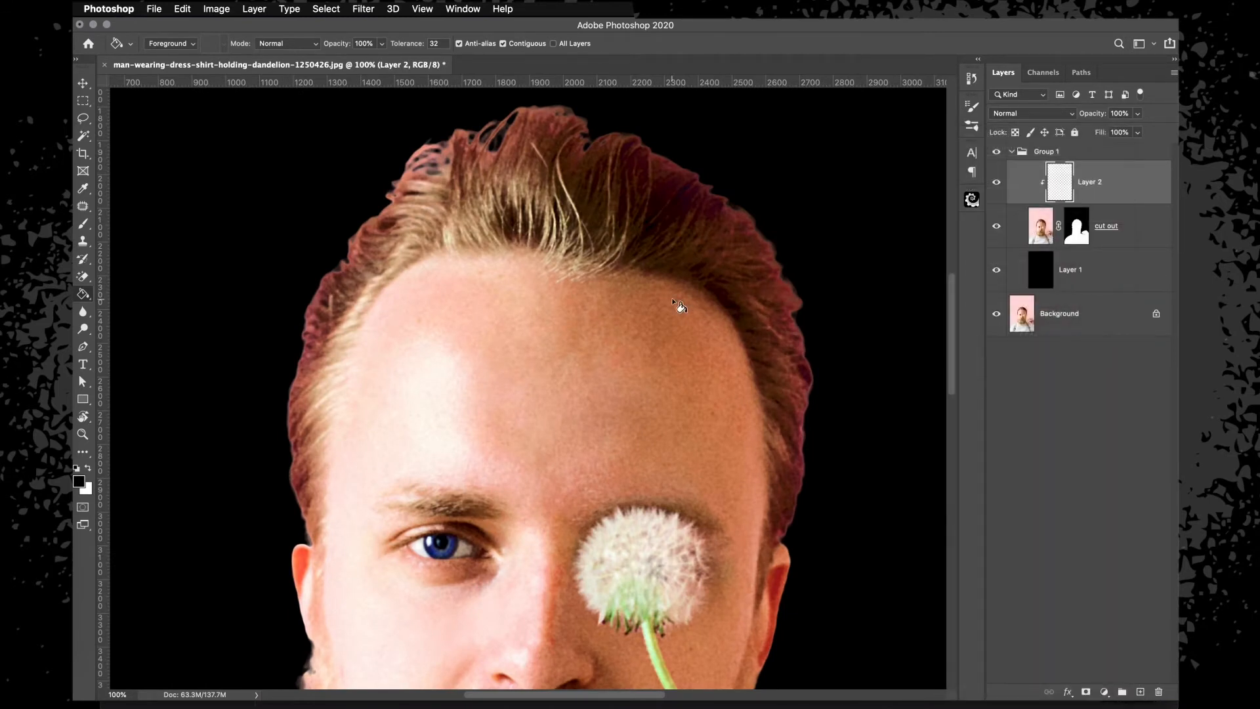
Paint a brown sampled from the hair over the reddish hair edge on the dandelion side, using a 400 px soft brush.
{"action": "key", "text": "b"}
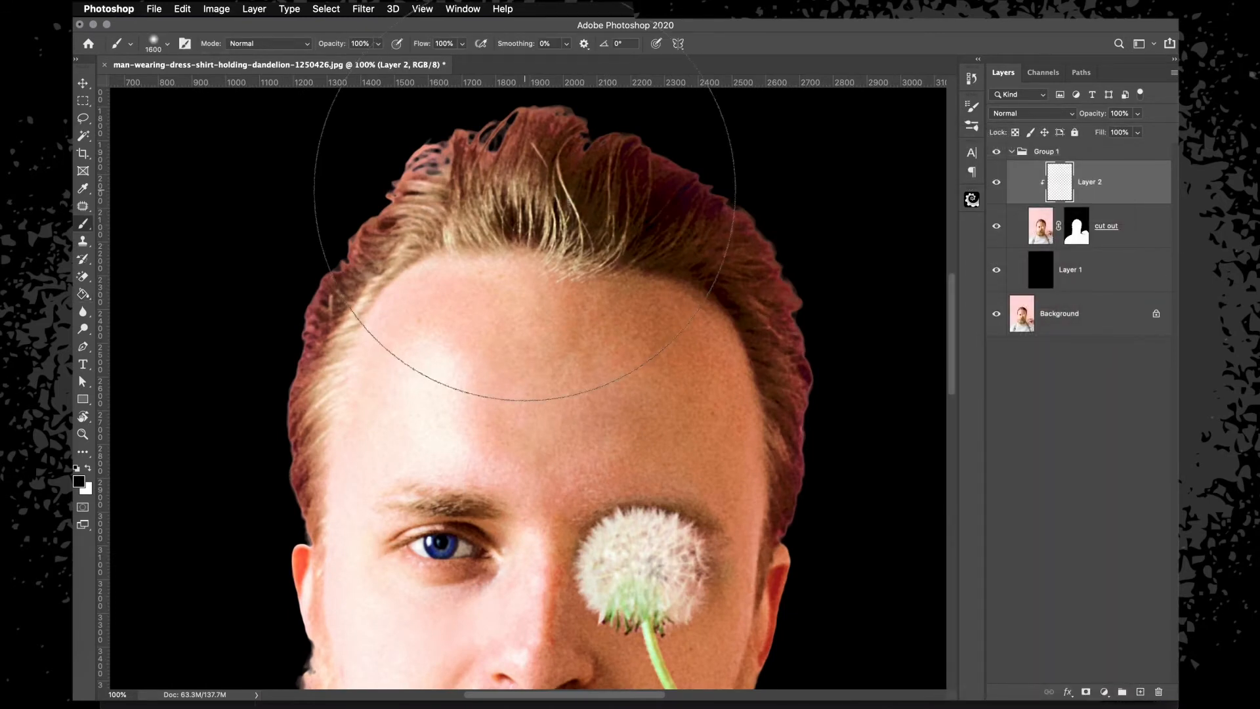
{"action": "left_click", "coordinate": [525, 178], "text": "alt"}
{"action": "key", "text": "bracketleft"}
{"action": "key", "text": "bracketleft"}
{"action": "key", "text": "bracketleft"}
{"action": "key", "text": "bracketleft"}
{"action": "key", "text": "bracketleft"}
{"action": "key", "text": "bracketleft"}
{"action": "key", "text": "bracketleft"}
{"action": "key", "text": "bracketleft"}
{"action": "key", "text": "bracketleft"}
{"action": "key", "text": "bracketleft"}
{"action": "key", "text": "bracketleft"}
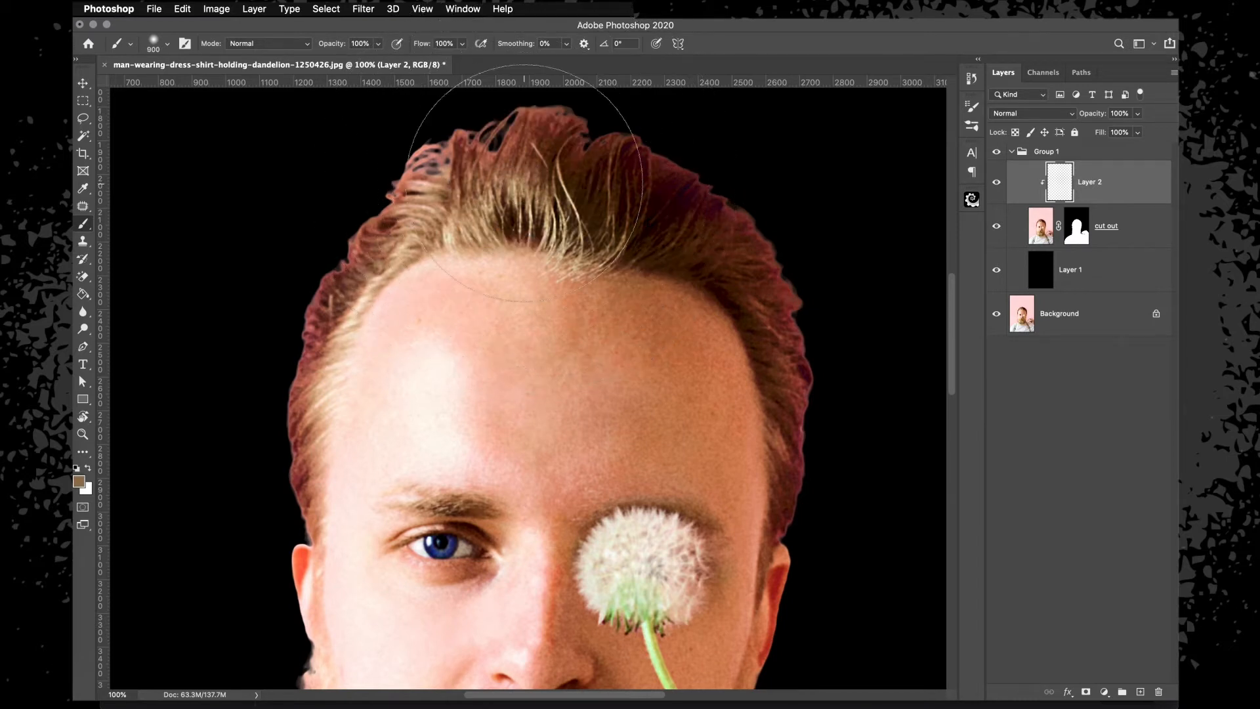
{"action": "scroll", "coordinate": [524, 183], "scroll_direction": "up", "scroll_amount": 2}
{"action": "left_click", "coordinate": [515, 205], "text": "alt"}
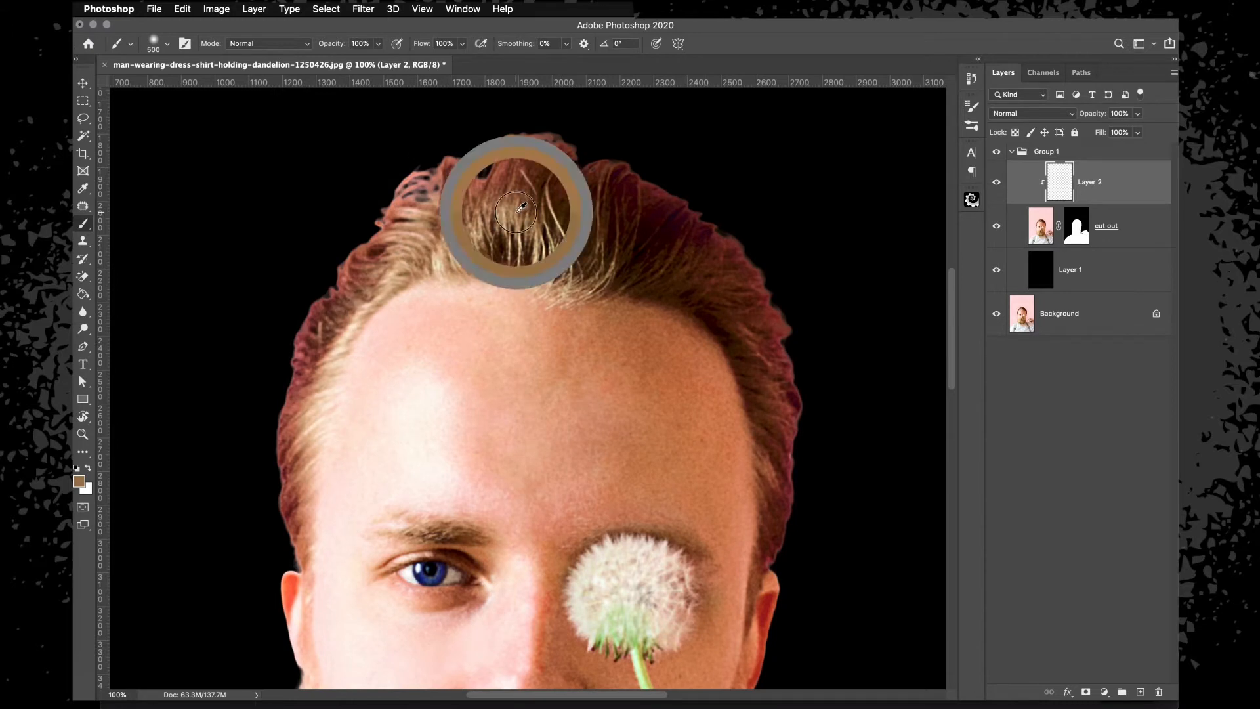
{"action": "key", "text": "bracketleft"}
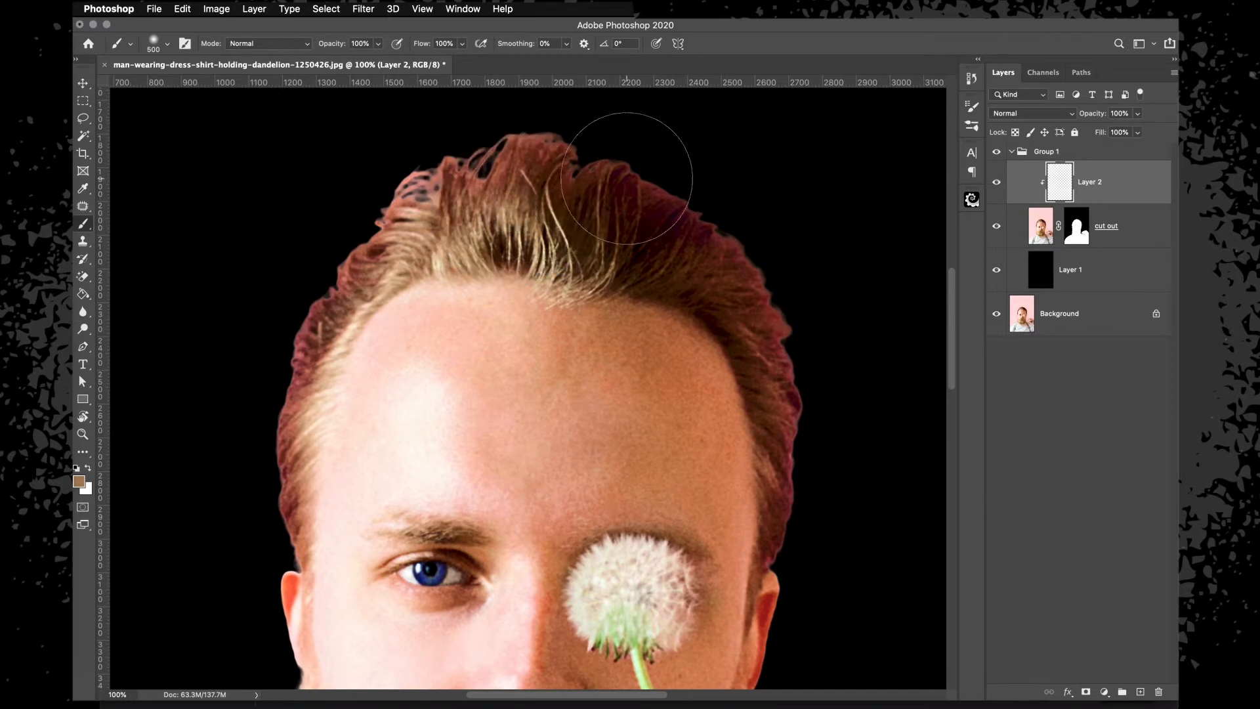
{"action": "mouse_move", "coordinate": [633, 180]}
{"action": "left_mouse_down"}
{"action": "mouse_move", "coordinate": [677, 195]}
{"action": "mouse_move", "coordinate": [757, 272]}
{"action": "mouse_move", "coordinate": [794, 345]}
{"action": "mouse_move", "coordinate": [820, 449]}
{"action": "mouse_move", "coordinate": [811, 538]}
{"action": "left_mouse_up"}
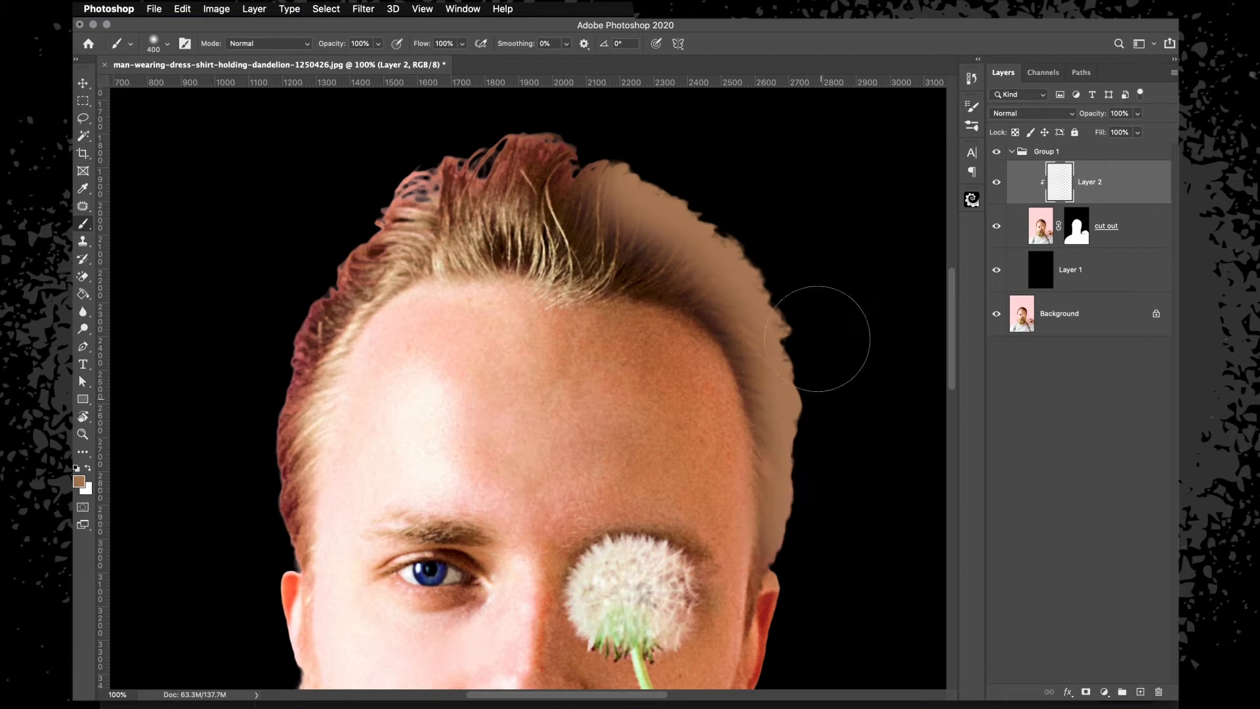
Continue the brown paint across the top of the hair and down the hair edge on the opposite side.
{"action": "mouse_move", "coordinate": [675, 155]}
{"action": "left_mouse_down"}
{"action": "mouse_move", "coordinate": [533, 142]}
{"action": "mouse_move", "coordinate": [463, 157]}
{"action": "mouse_move", "coordinate": [330, 251]}
{"action": "left_mouse_up"}
{"action": "scroll", "coordinate": [330, 250], "scroll_direction": "left", "scroll_amount": 3}
{"action": "scroll", "coordinate": [329, 250], "scroll_direction": "down", "scroll_amount": 1}
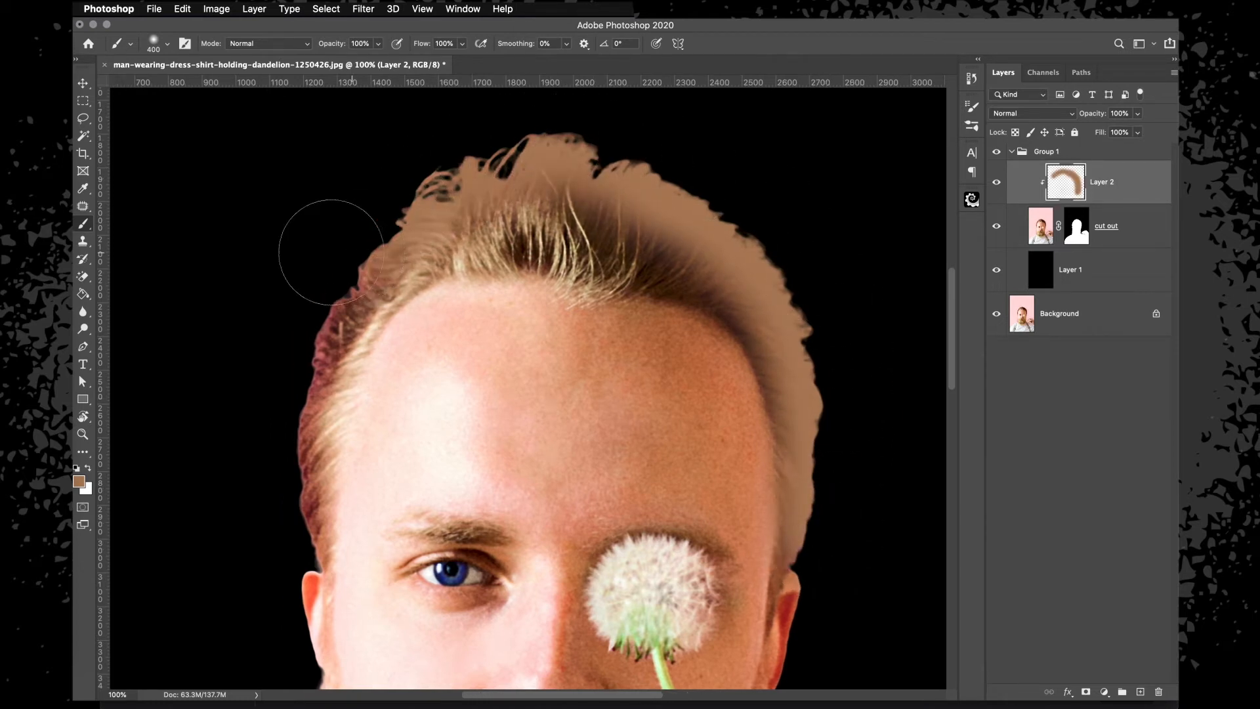
{"action": "mouse_move", "coordinate": [425, 206]}
{"action": "left_mouse_down"}
{"action": "mouse_move", "coordinate": [368, 334]}
{"action": "mouse_move", "coordinate": [356, 478]}
{"action": "mouse_move", "coordinate": [349, 418]}
{"action": "left_mouse_up"}
Sample a light beard colour and paint the pink beard edge on the side away from the dandelion with a 250 px brush.
{"action": "scroll", "coordinate": [348, 418], "scroll_direction": "down", "scroll_amount": 5}
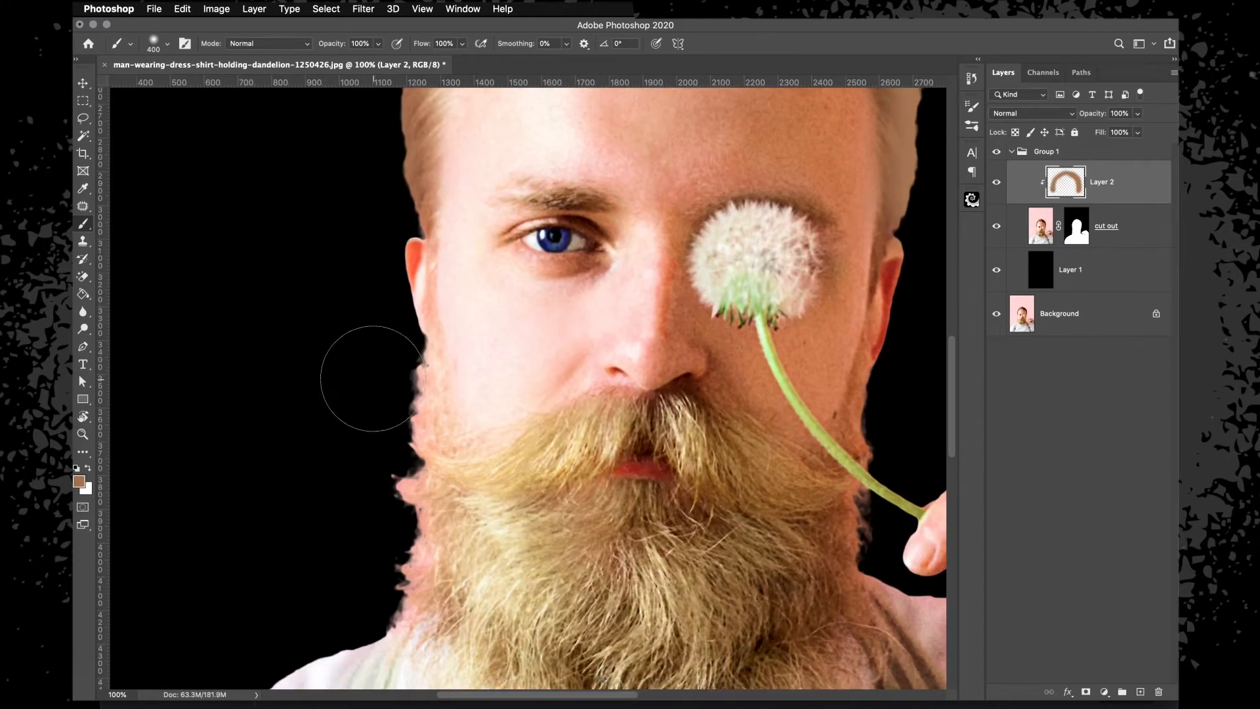
{"action": "left_click", "coordinate": [448, 470], "text": "alt"}
{"action": "left_click", "coordinate": [396, 426]}
{"action": "key", "text": "["}
{"action": "key", "text": "["}
{"action": "mouse_move", "coordinate": [396, 425]}
{"action": "left_mouse_down"}
{"action": "mouse_move", "coordinate": [412, 386]}
{"action": "mouse_move", "coordinate": [392, 582]}
{"action": "mouse_move", "coordinate": [437, 617]}
{"action": "left_mouse_up"}
Sample the reddish-brown beard colour near the dandelion stem and paint the beard edge below the stem with a 200 px brush.
{"action": "scroll", "coordinate": [437, 617], "scroll_direction": "right", "scroll_amount": 5}
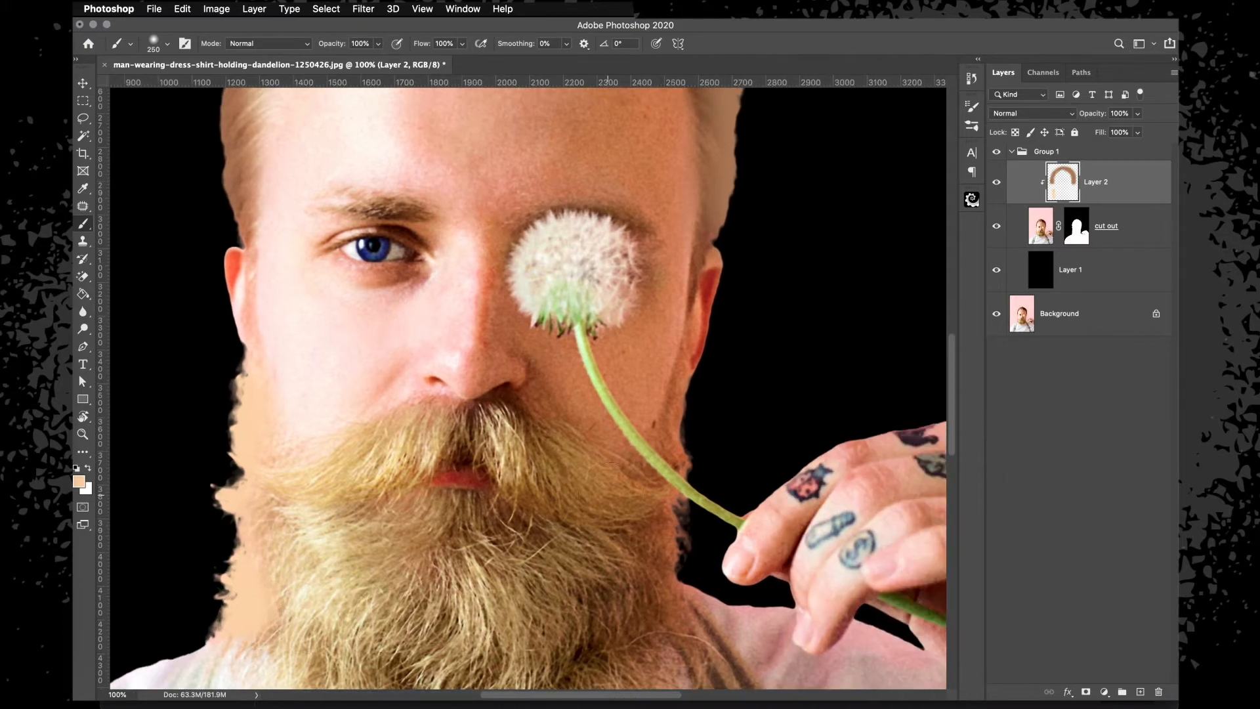
{"action": "left_click", "coordinate": [666, 445], "text": "alt"}
{"action": "key", "text": "super+="}
{"action": "scroll", "coordinate": [669, 444], "scroll_direction": "right", "scroll_amount": 5}
{"action": "scroll", "coordinate": [670, 444], "scroll_direction": "down", "scroll_amount": 3}
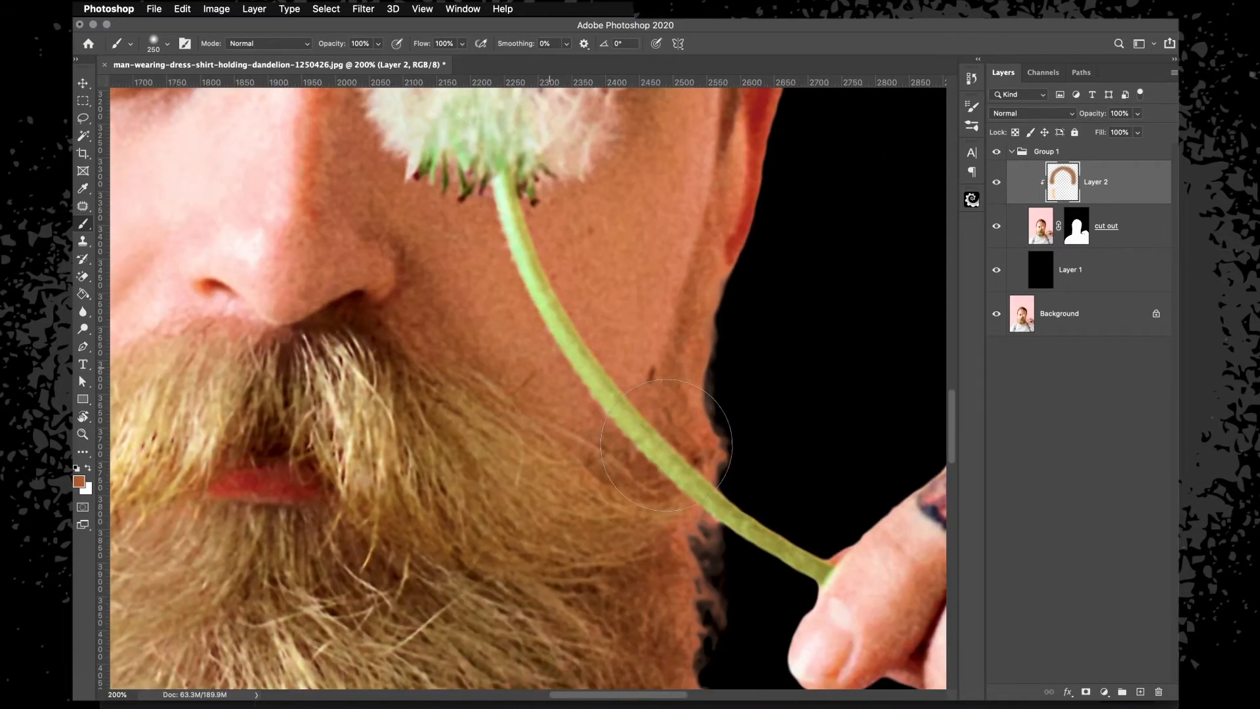
{"action": "key", "text": "["}
{"action": "left_click_drag", "start_coordinate": [608, 520], "coordinate": [594, 609]}
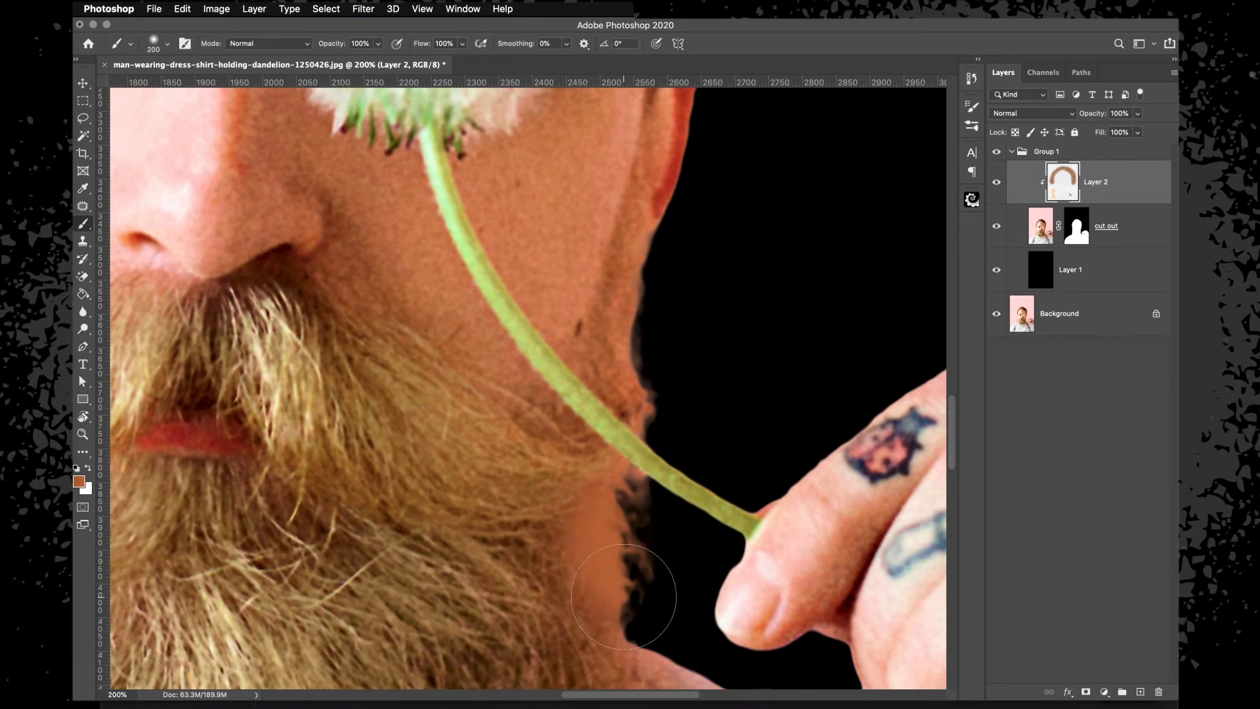
Sample a darker orange-brown near the dandelion stem and paint it over the beard edge below the stem.
{"action": "left_click", "coordinate": [610, 388], "text": "alt"}
{"action": "left_click_drag", "start_coordinate": [609, 529], "coordinate": [596, 615]}
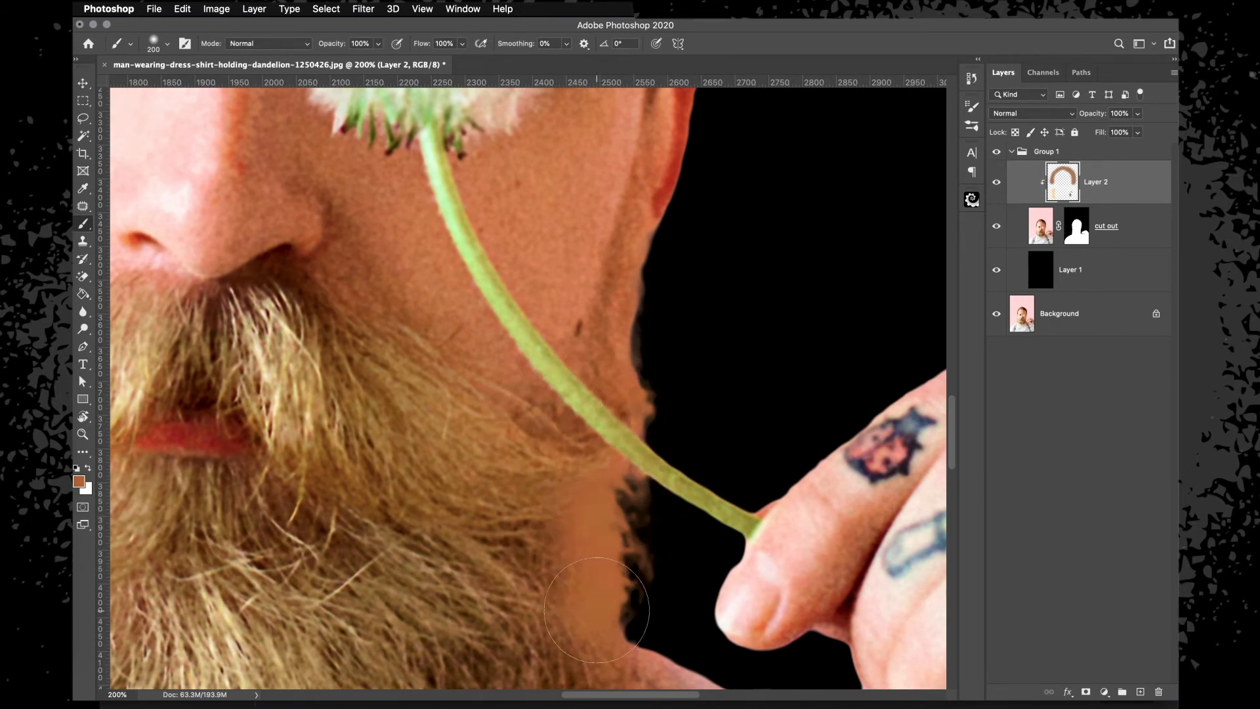
Set the blend mode of the clipped paint layer, Layer 2, to Color.
{"action": "scroll", "coordinate": [613, 571], "scroll_direction": "down", "scroll_amount": 5}
{"action": "key", "text": "super+minus"}
{"action": "key", "text": "super+minus"}
{"action": "scroll", "coordinate": [633, 493], "scroll_direction": "up", "scroll_amount": 5}
{"action": "scroll", "coordinate": [632, 493], "scroll_direction": "left", "scroll_amount": 5}
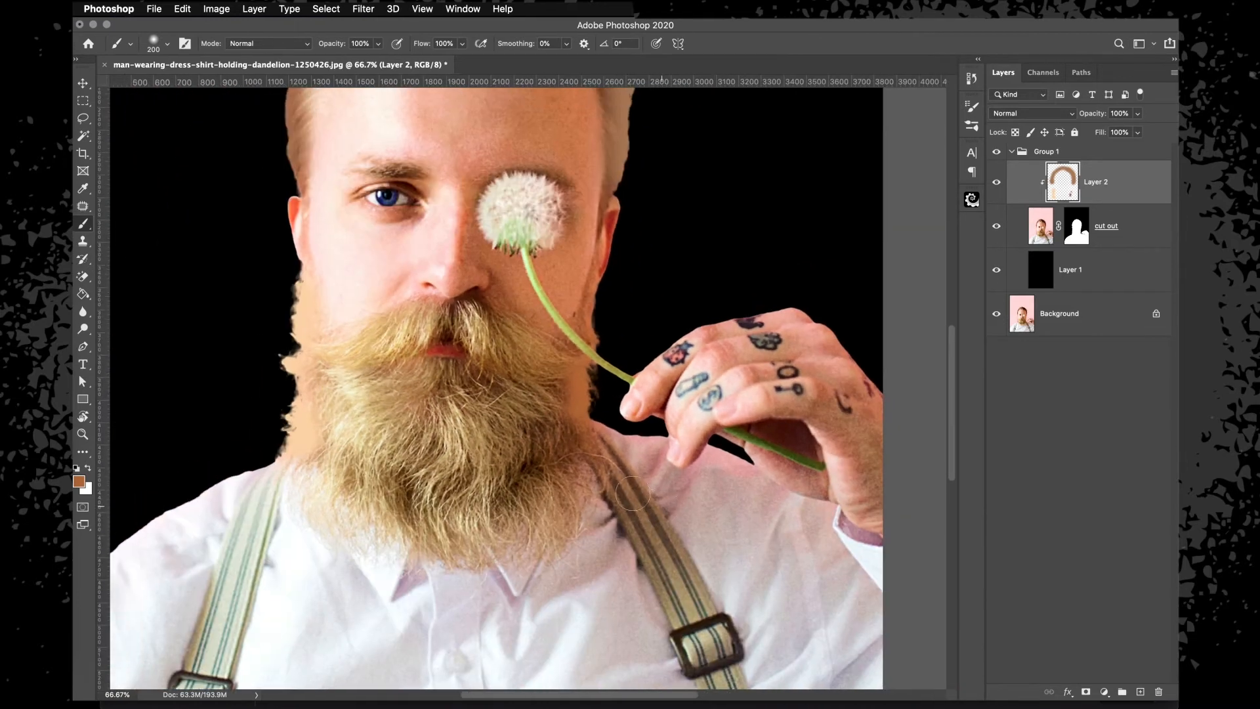
{"action": "scroll", "coordinate": [632, 493], "scroll_direction": "up", "scroll_amount": 2}
{"action": "scroll", "coordinate": [632, 493], "scroll_direction": "right", "scroll_amount": 1}
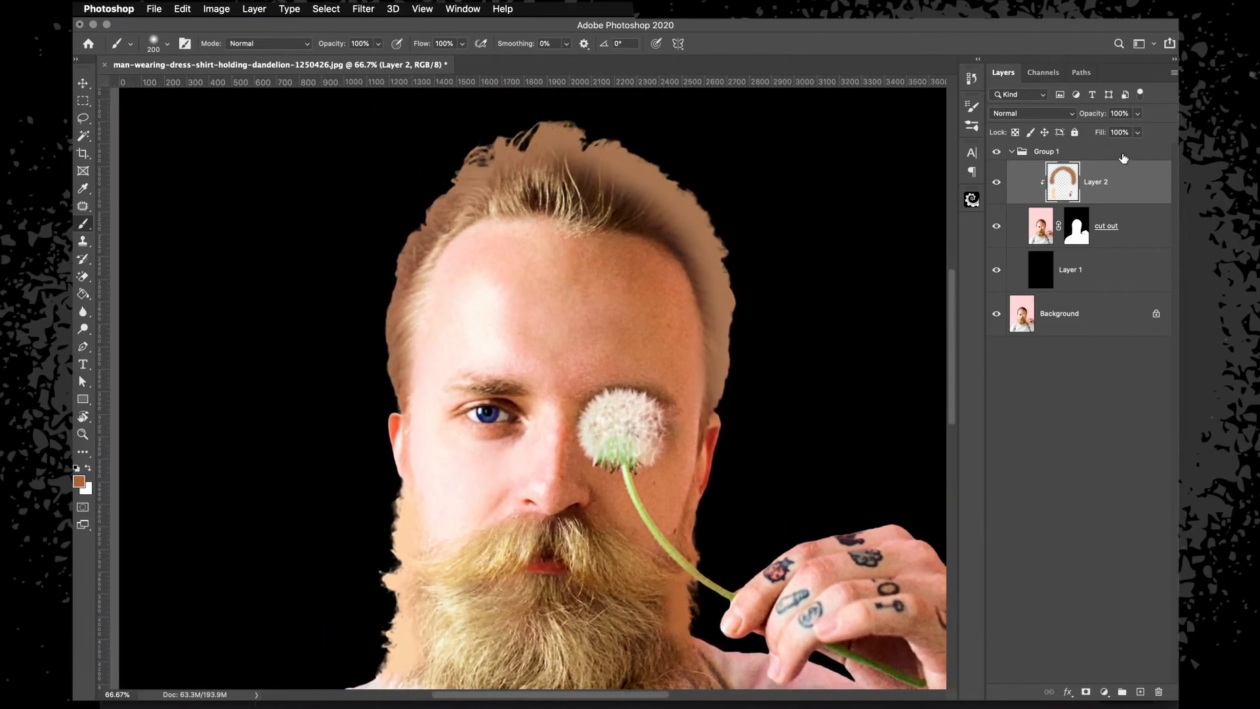
{"action": "left_click", "coordinate": [1020, 112]}
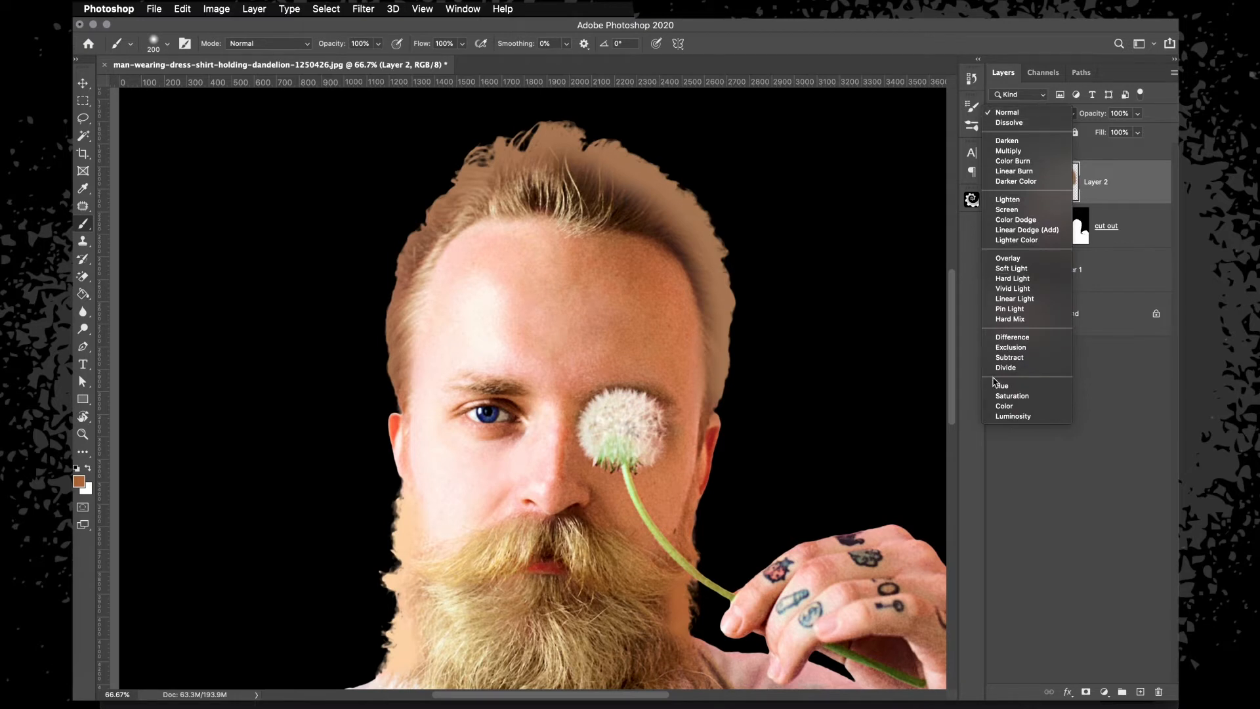
{"action": "left_click", "coordinate": [1003, 407]}
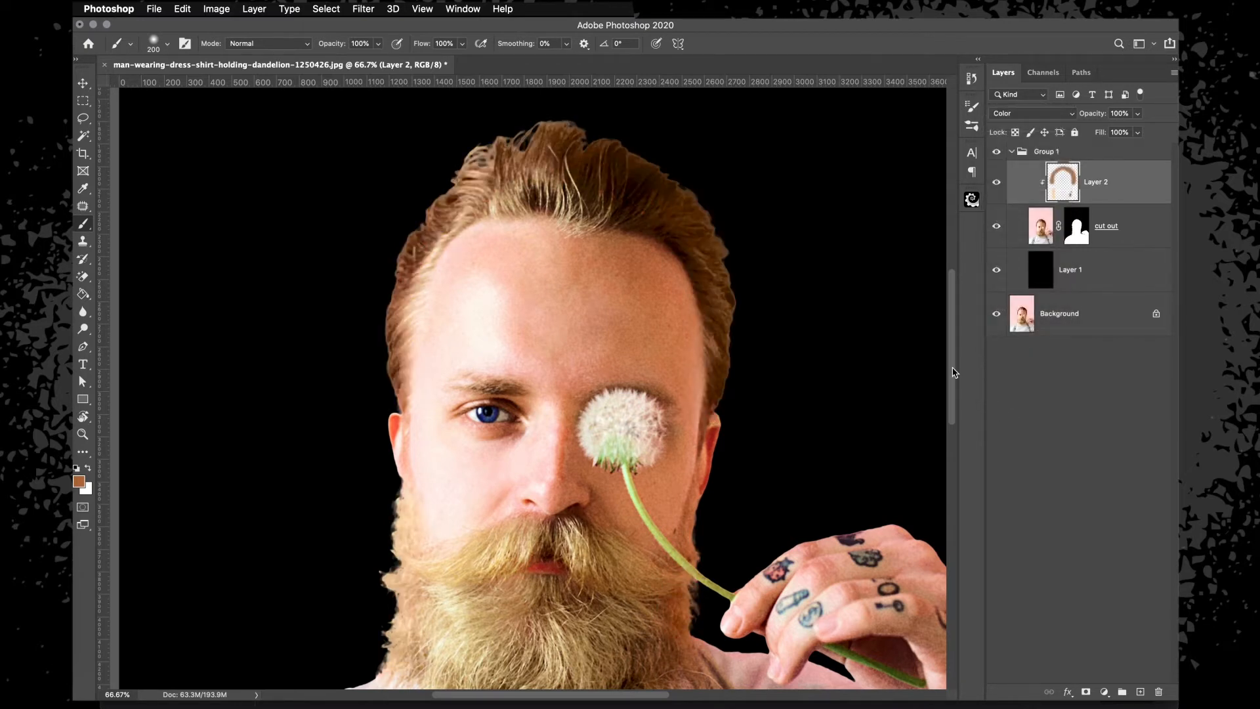
Toggle the clipped paint layer's visibility to compare the hair and beard edges with and without it.
{"action": "left_click", "coordinate": [997, 184]}
{"action": "left_click", "coordinate": [997, 183]}
{"action": "left_click", "coordinate": [998, 186]}
{"action": "left_click", "coordinate": [997, 186]}
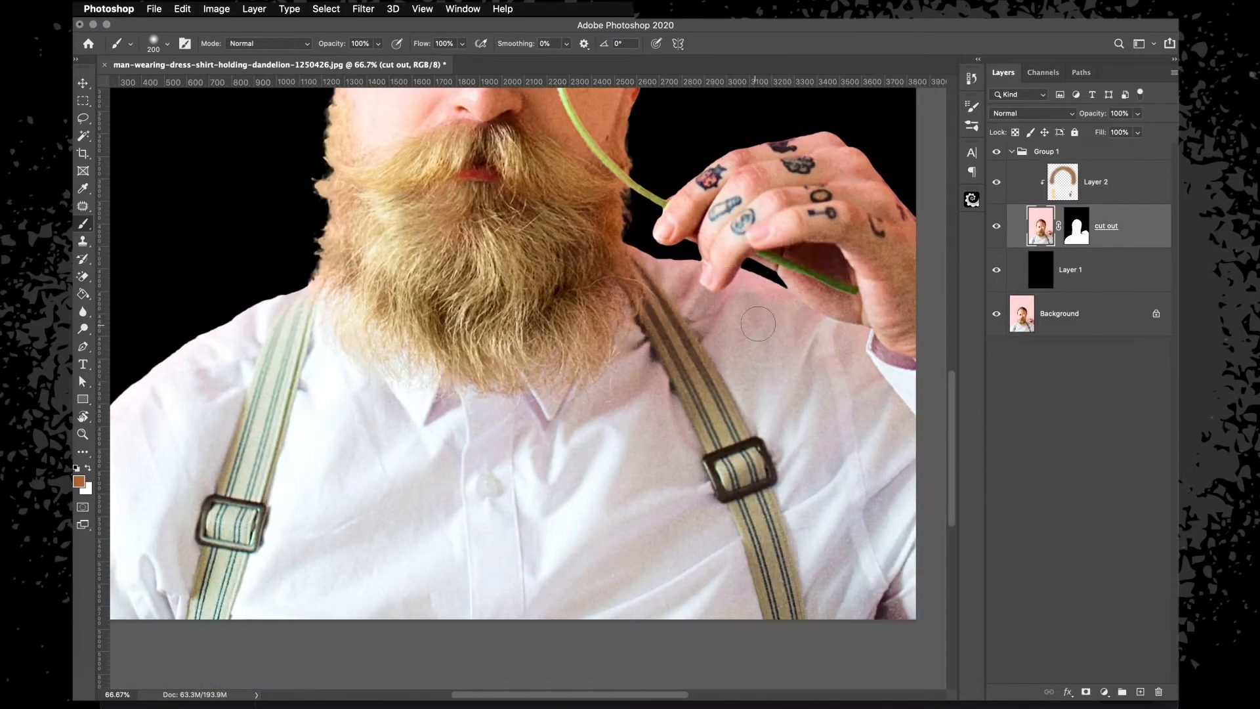
Sample a light shirt colour and set up a soft 150 px brush for the pink shirt area below the hand.
{"action": "scroll", "coordinate": [492, 371], "scroll_direction": "left", "scroll_amount": 3}
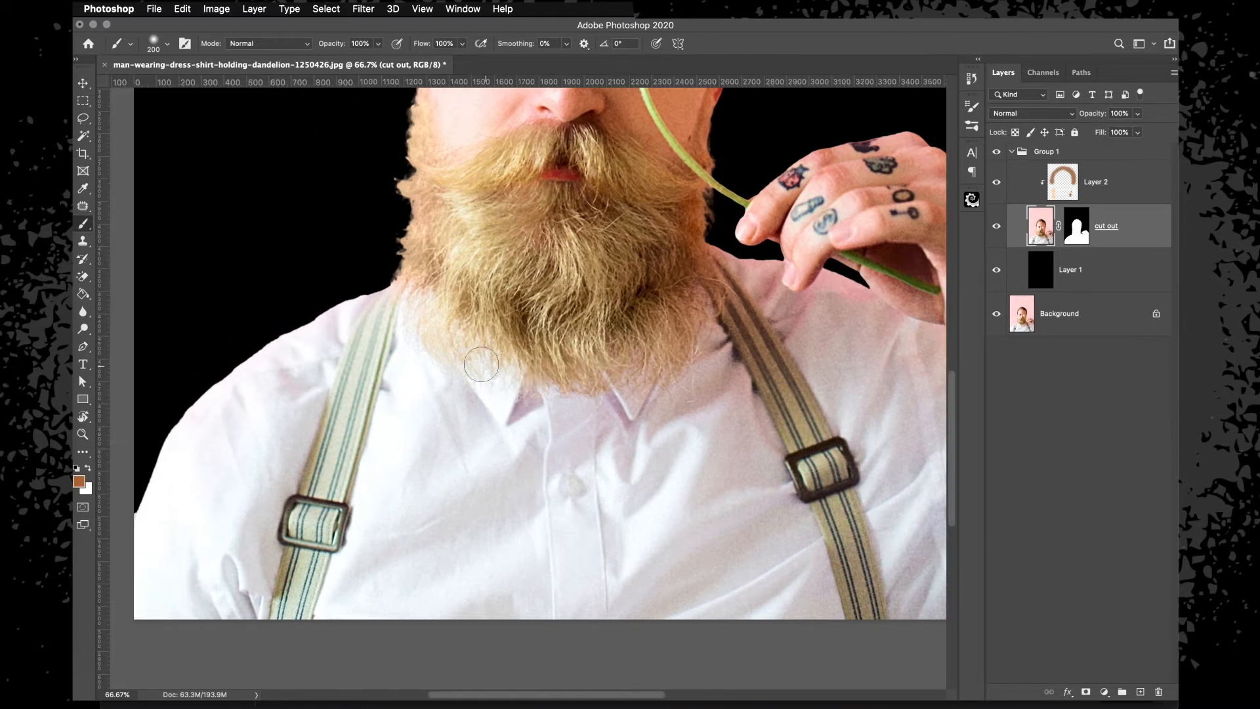
{"action": "scroll", "coordinate": [783, 318], "scroll_direction": "right", "scroll_amount": 3}
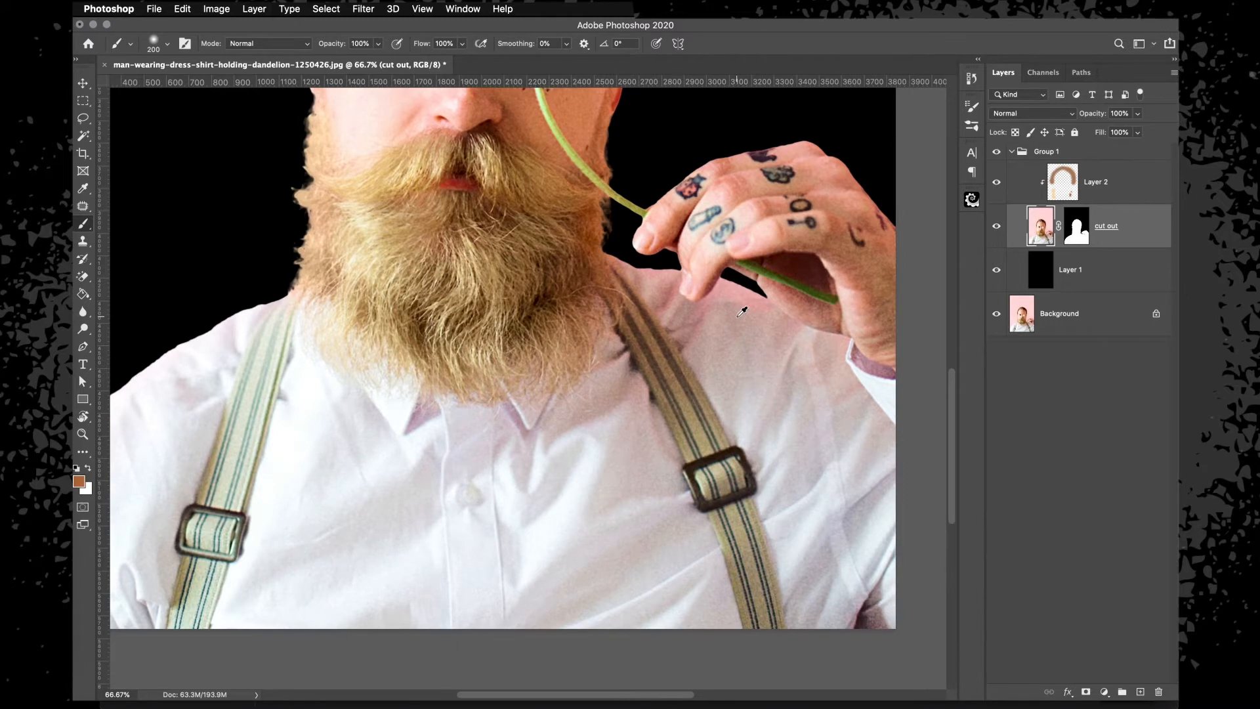
{"action": "scroll", "coordinate": [741, 312], "scroll_direction": "up", "scroll_amount": 2}
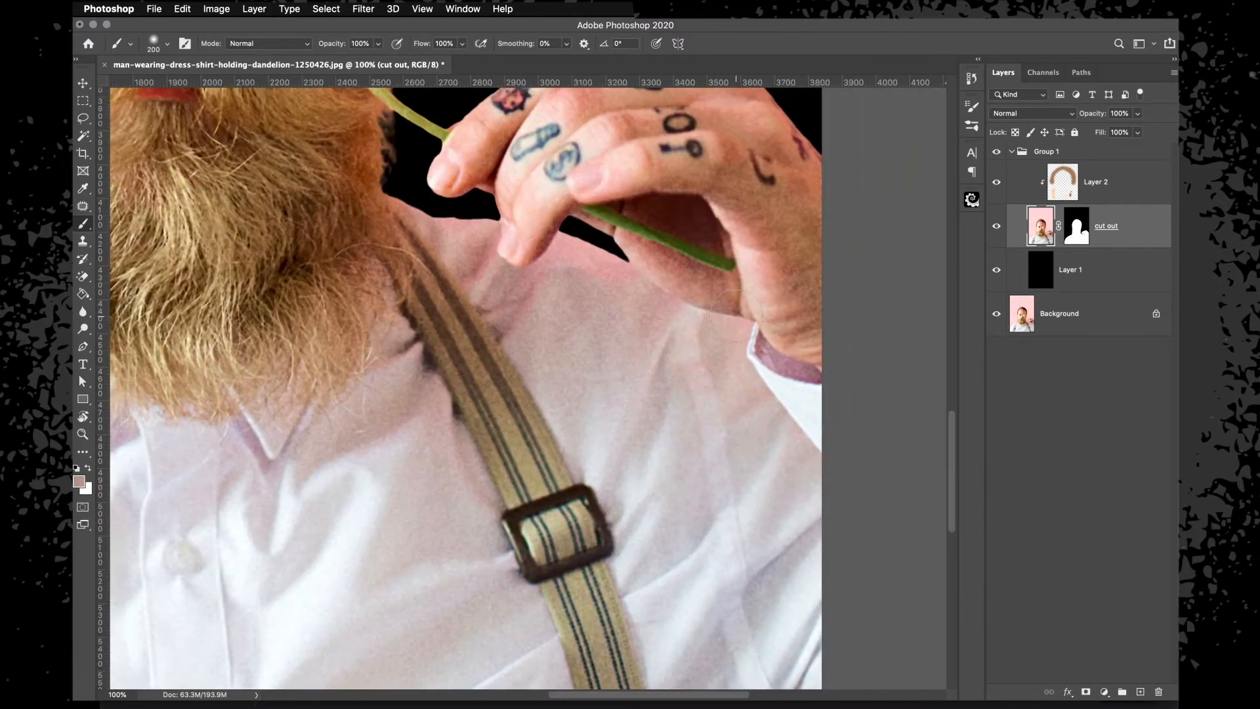
{"action": "left_click", "coordinate": [625, 372], "text": "alt"}
{"action": "key", "text": "bracketleft"}
{"action": "key", "text": "bracketleft"}
{"action": "right_click", "coordinate": [624, 302]}
{"action": "left_click_drag", "start_coordinate": [710, 360], "coordinate": [711, 362]}
{"action": "key", "text": "Return"}
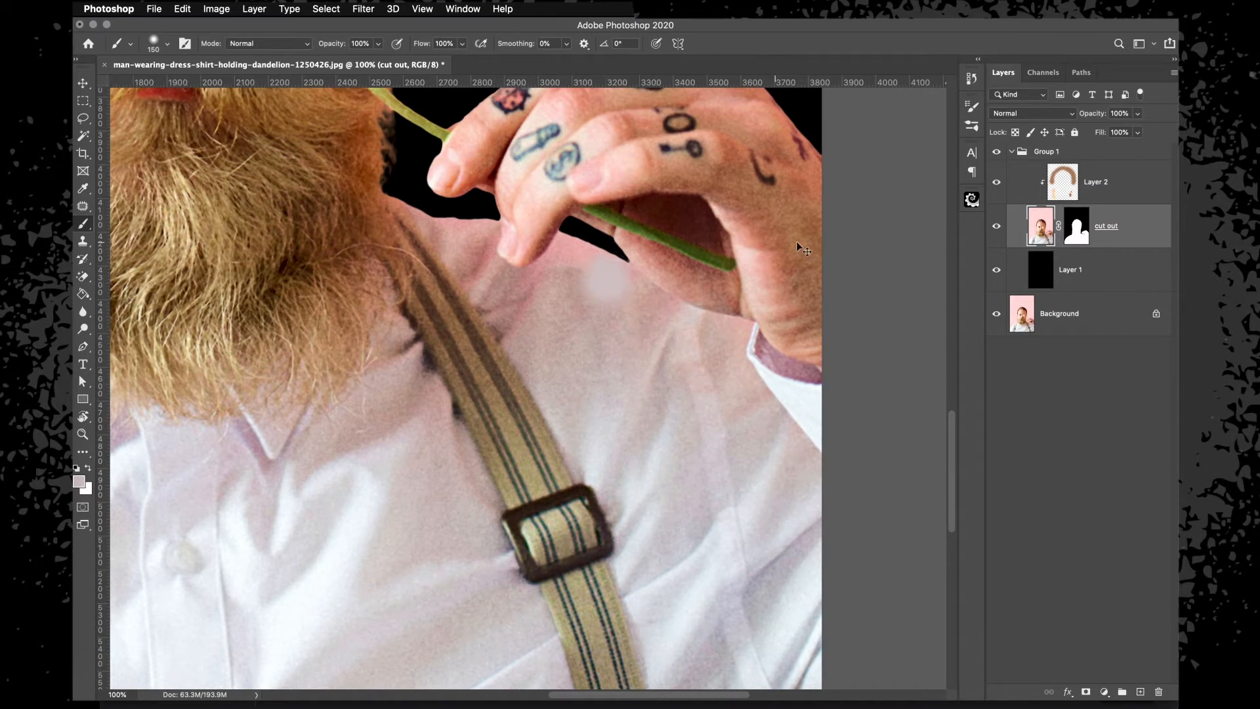
Select the clipped paint layer above the cut out layer and rename it "colour fix".
{"action": "left_click", "coordinate": [1096, 197]}
{"action": "double_click", "coordinate": [1098, 184]}
{"action": "type", "text": "colour fix"}
{"action": "key", "text": "Return"}
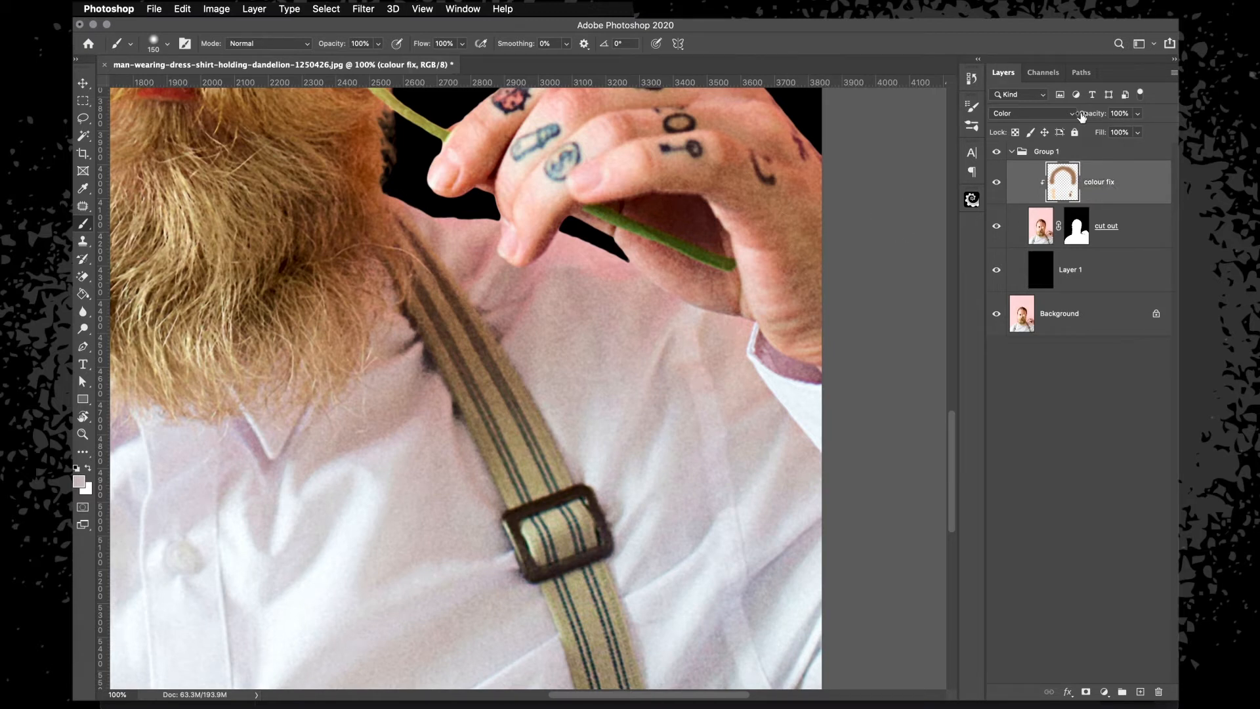
Paint the sampled shirt colour over the pink shirt area below the hand and the cuff at 50% brush opacity.
{"action": "left_click_drag", "start_coordinate": [611, 289], "coordinate": [589, 262]}
{"action": "key", "text": "super+z"}
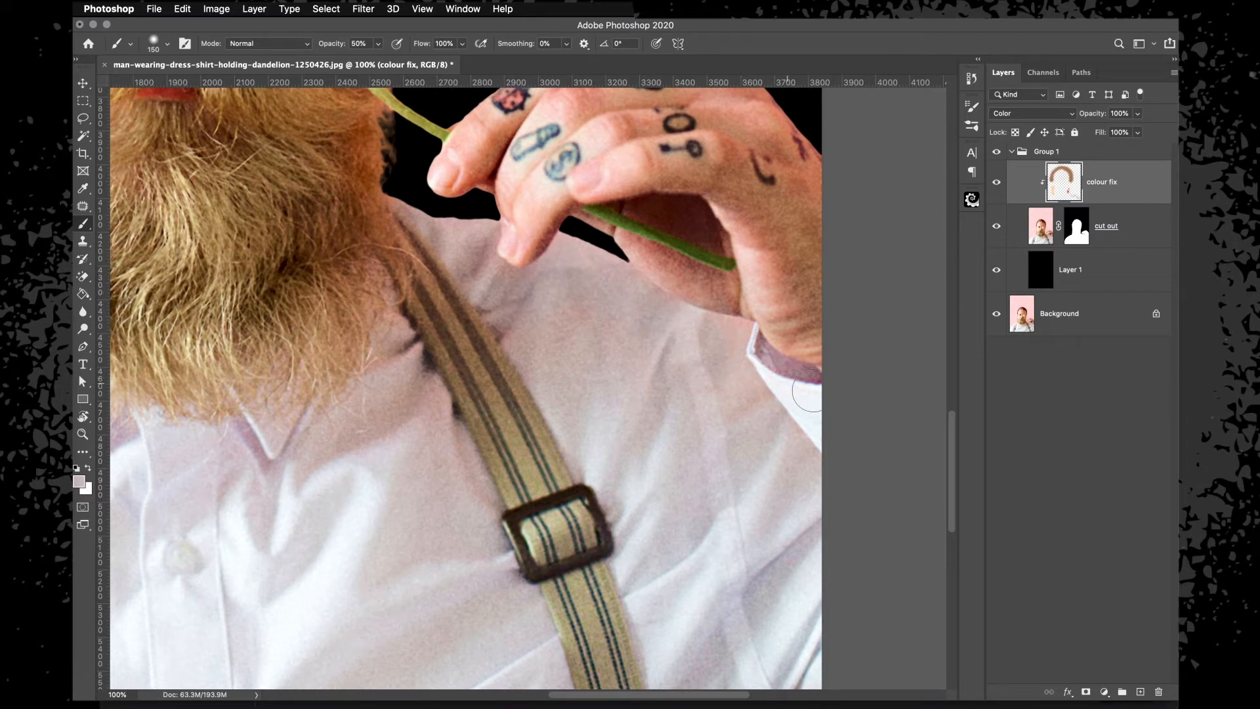
{"action": "mouse_move", "coordinate": [813, 392]}
{"action": "left_mouse_down"}
{"action": "mouse_move", "coordinate": [752, 356]}
{"action": "mouse_move", "coordinate": [817, 396]}
{"action": "left_mouse_up"}
Paint the sampled colour over the pink tints on the opposite shoulder and the collar below the beard.
{"action": "scroll", "coordinate": [454, 252], "scroll_direction": "left", "scroll_amount": 15}
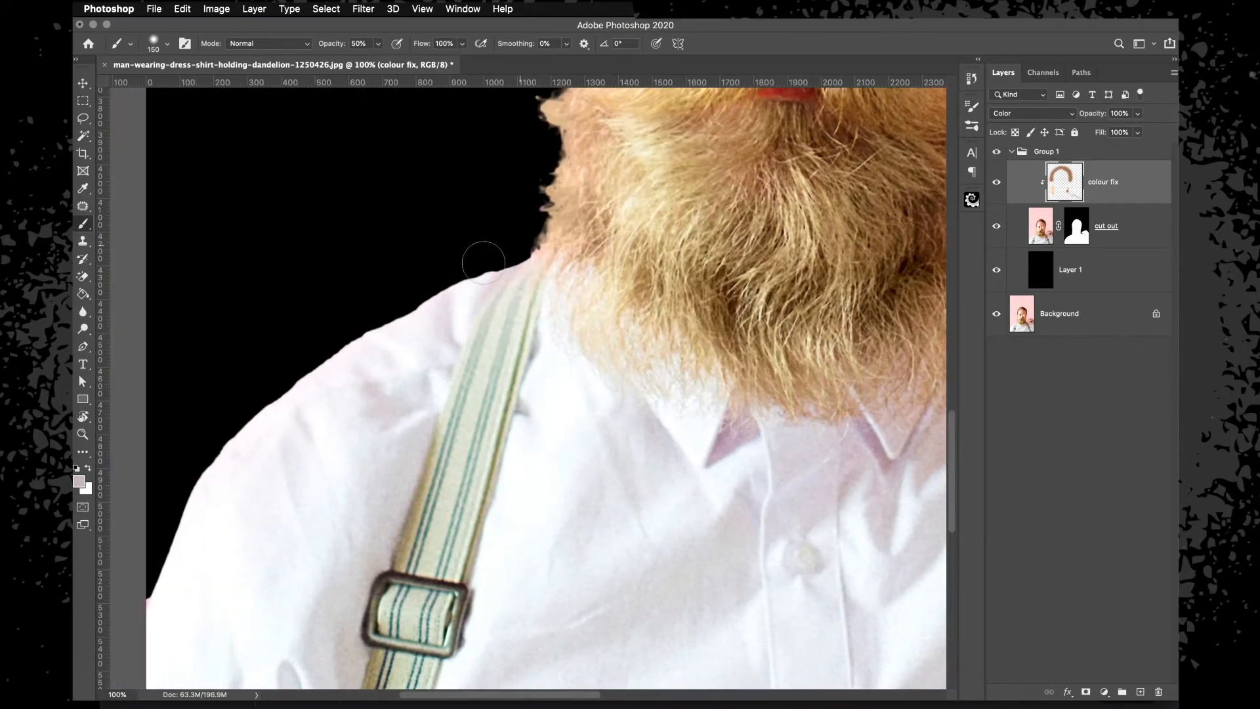
{"action": "scroll", "coordinate": [482, 263], "scroll_direction": "right", "scroll_amount": 5}
{"action": "scroll", "coordinate": [483, 263], "scroll_direction": "down", "scroll_amount": 3}
{"action": "left_click_drag", "start_coordinate": [648, 322], "coordinate": [654, 317]}
{"action": "mouse_move", "coordinate": [515, 316]}
{"action": "left_mouse_down"}
{"action": "mouse_move", "coordinate": [488, 328]}
{"action": "mouse_move", "coordinate": [507, 305]}
{"action": "left_mouse_up"}
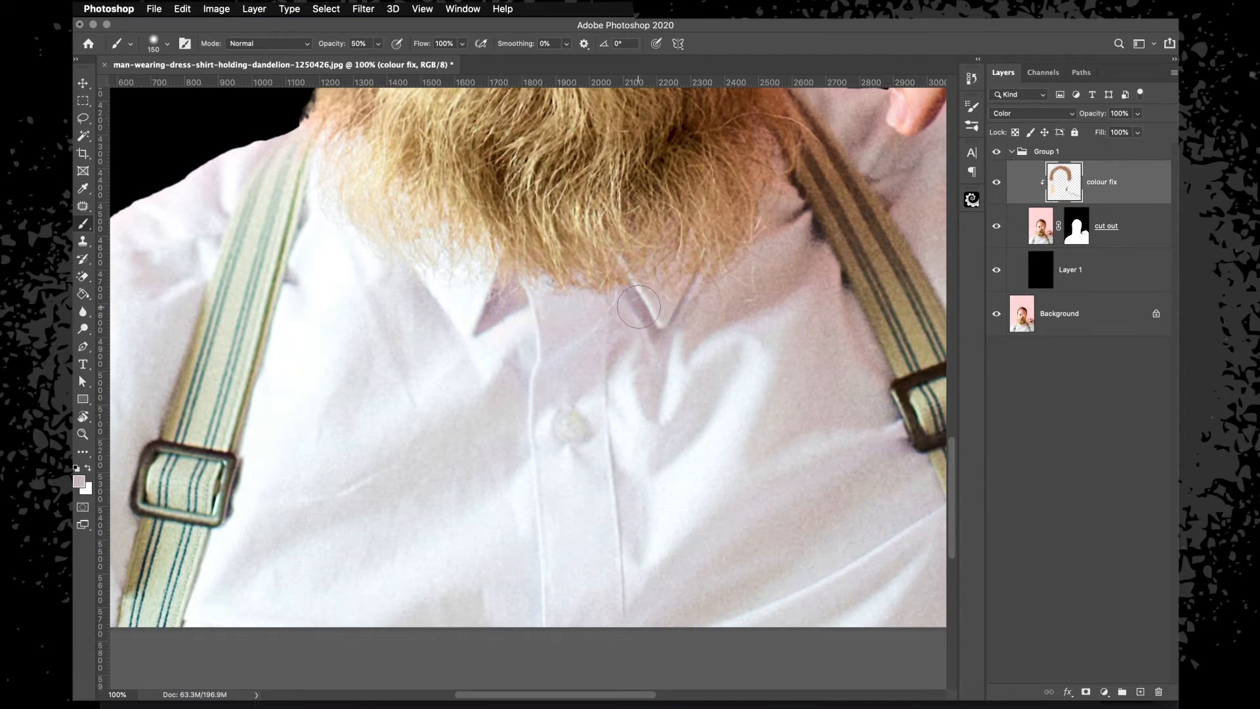
Lightly tint the remaining pink areas of the shirt with a 500 px brush at 20% opacity.
{"action": "scroll", "coordinate": [638, 307], "scroll_direction": "right", "scroll_amount": 6}
{"action": "scroll", "coordinate": [663, 302], "scroll_direction": "up", "scroll_amount": 4}
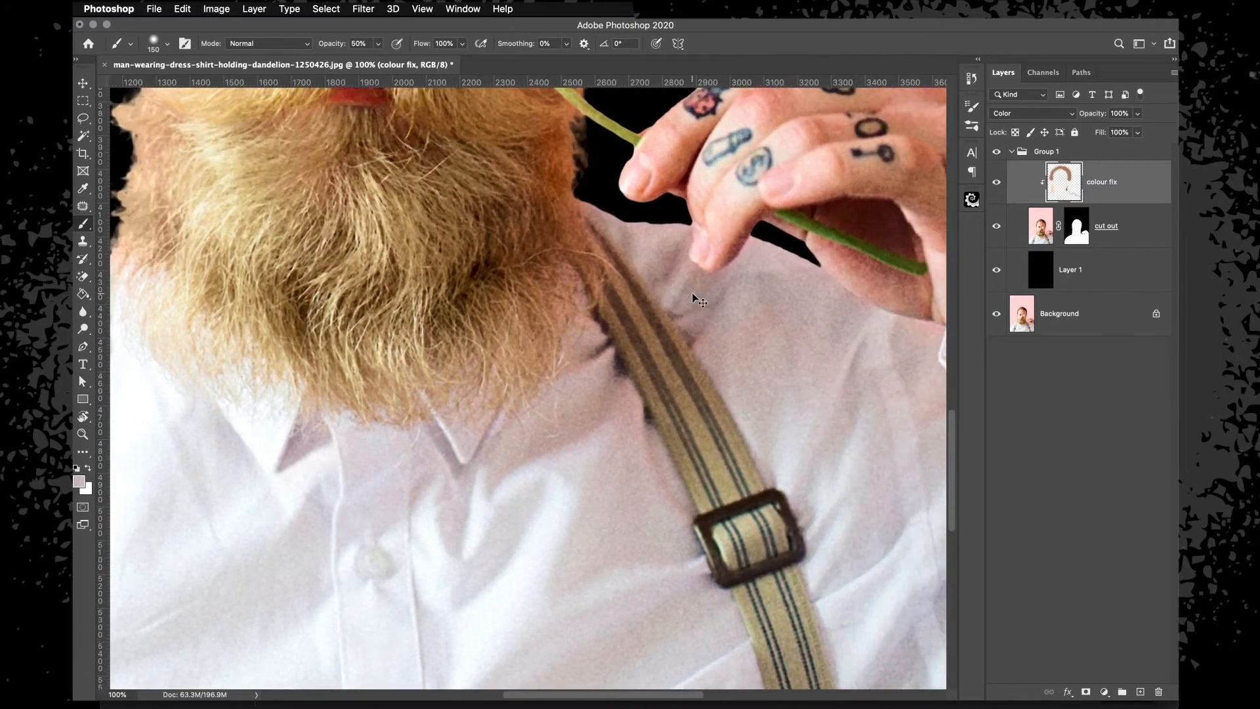
{"action": "key", "text": "super+minus"}
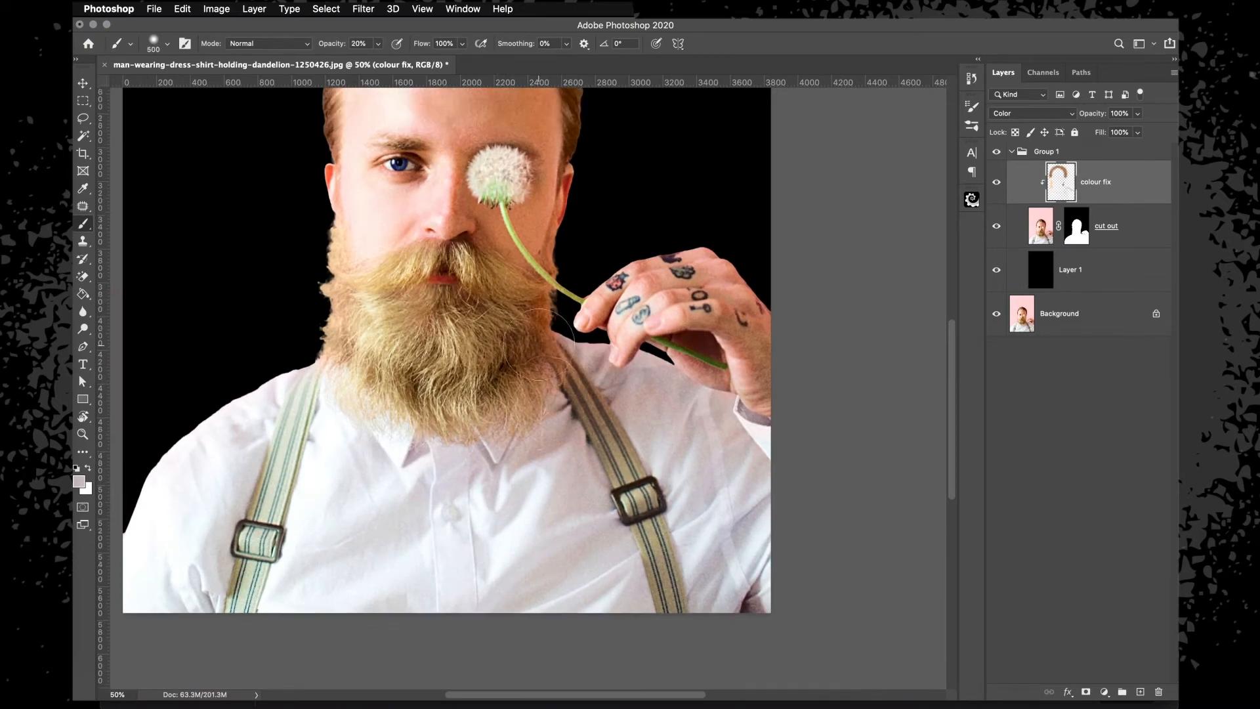
Examine the colour-corrected figure and its cutout edges from the hair down to the gaps between fingers and shirt.
{"action": "scroll", "coordinate": [539, 344], "scroll_direction": "up", "scroll_amount": 5}
{"action": "scroll", "coordinate": [538, 344], "scroll_direction": "up", "scroll_amount": 2}
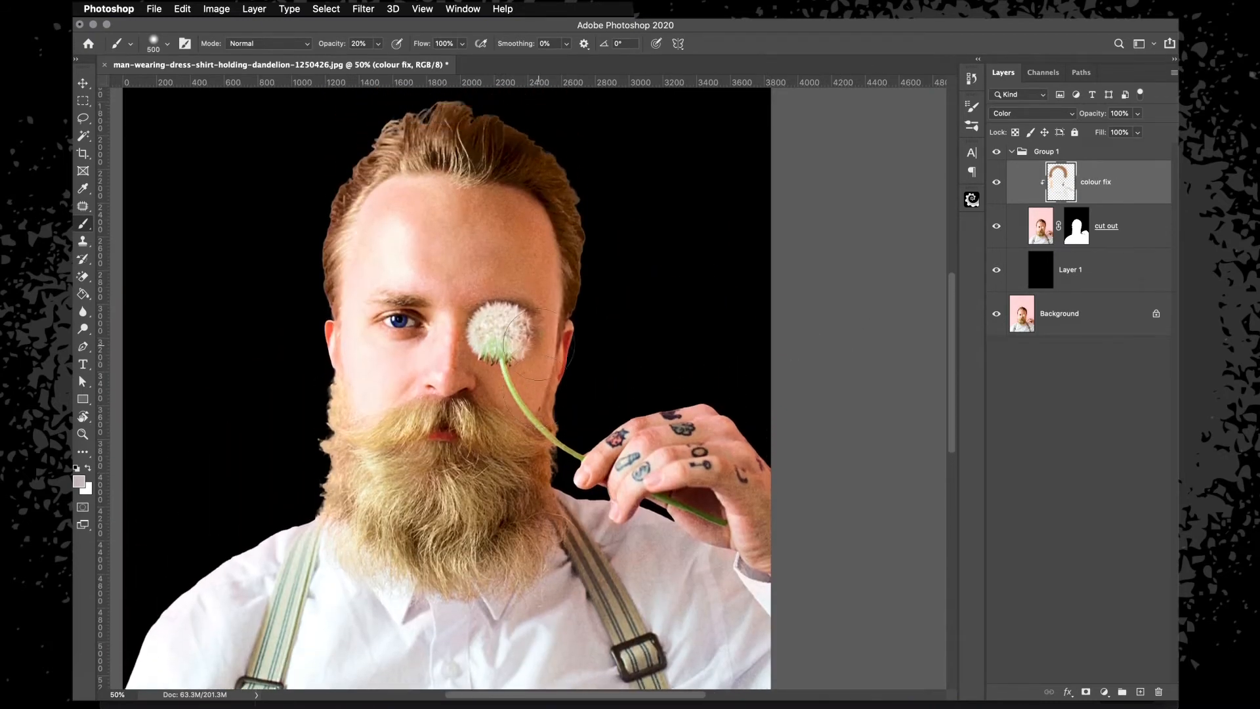
{"action": "key", "text": "super+plus"}
{"action": "key", "text": "super+plus"}
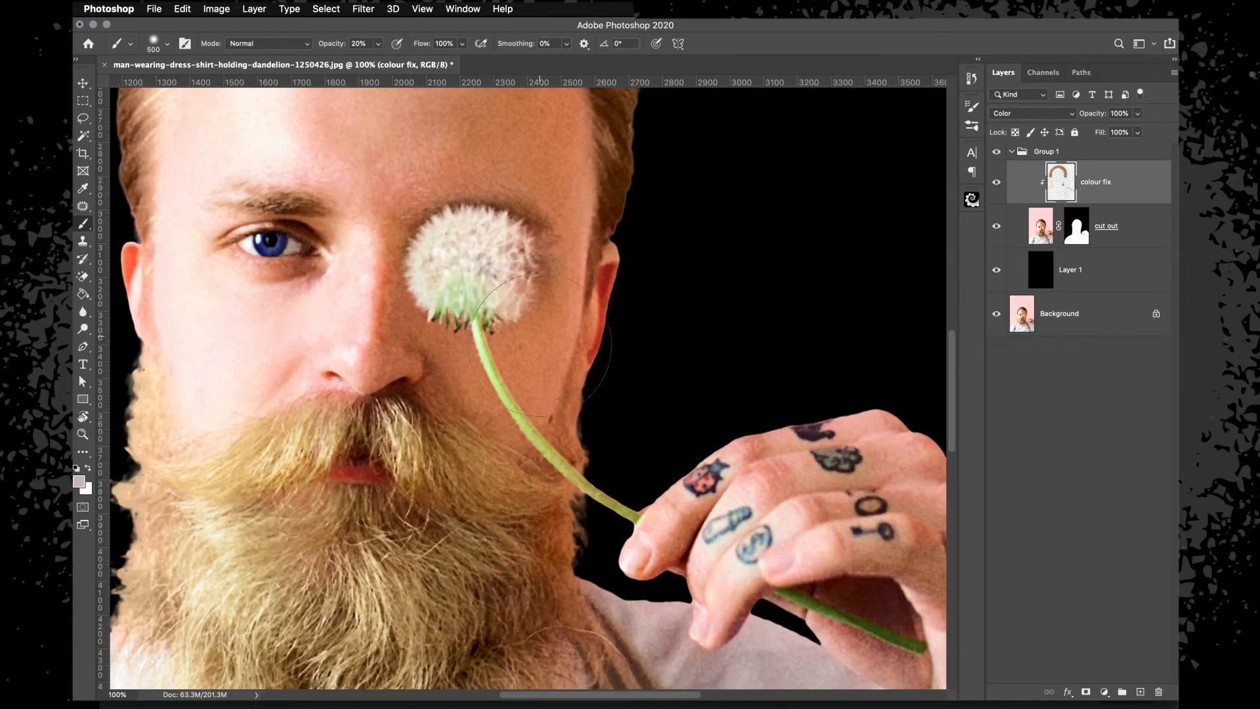
{"action": "scroll", "coordinate": [540, 341], "scroll_direction": "down", "scroll_amount": 5}
{"action": "scroll", "coordinate": [539, 342], "scroll_direction": "right", "scroll_amount": 5}
{"action": "key", "text": "super+plus"}
{"action": "key", "text": "super+plus"}
{"action": "scroll", "coordinate": [539, 345], "scroll_direction": "left", "scroll_amount": 5}
{"action": "scroll", "coordinate": [539, 344], "scroll_direction": "up", "scroll_amount": 3}
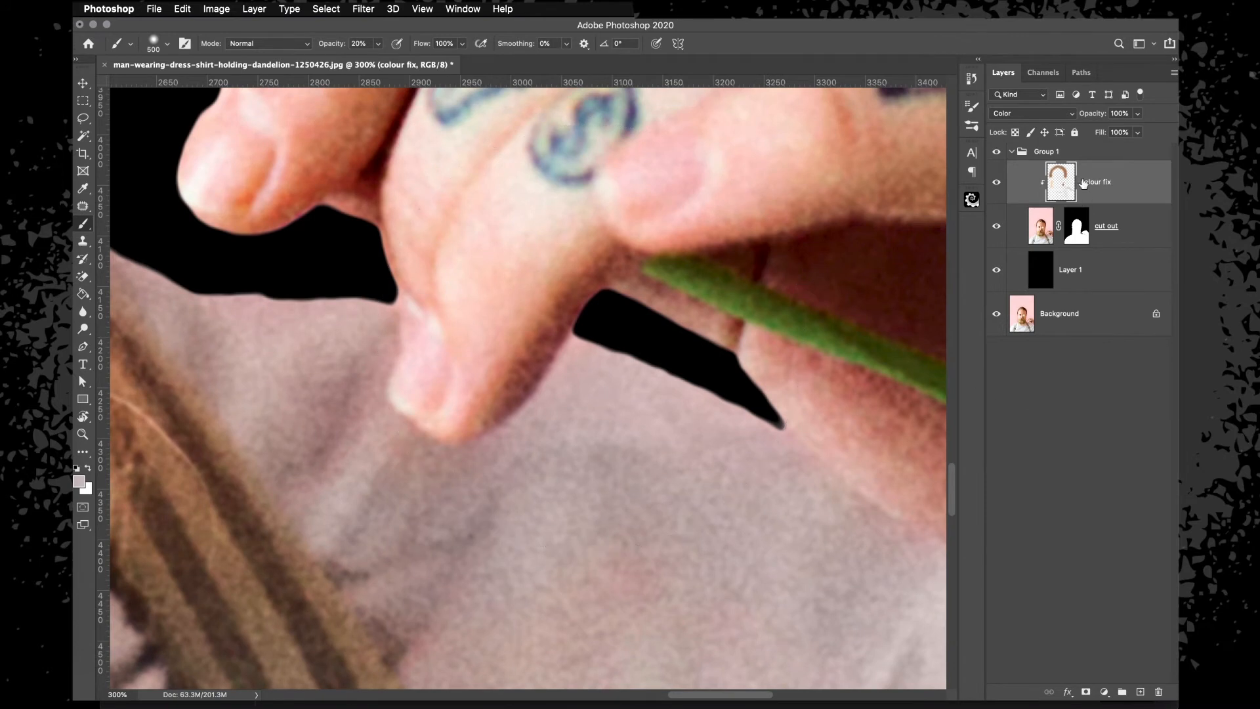
Disable the cut out layer's mask to compare the finger gaps with the original background, and enable it again.
{"action": "left_click", "coordinate": [1081, 233]}
{"action": "right_click", "coordinate": [1081, 234]}
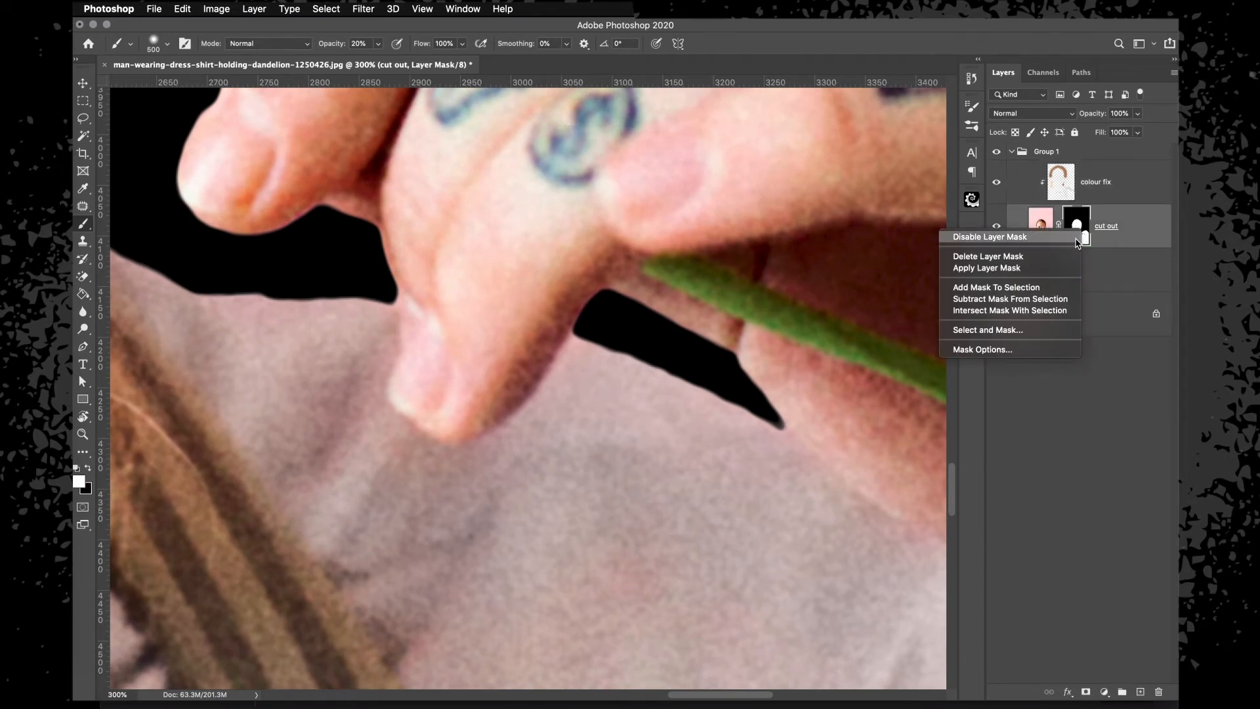
{"action": "left_click", "coordinate": [989, 237]}
{"action": "right_click", "coordinate": [1085, 229]}
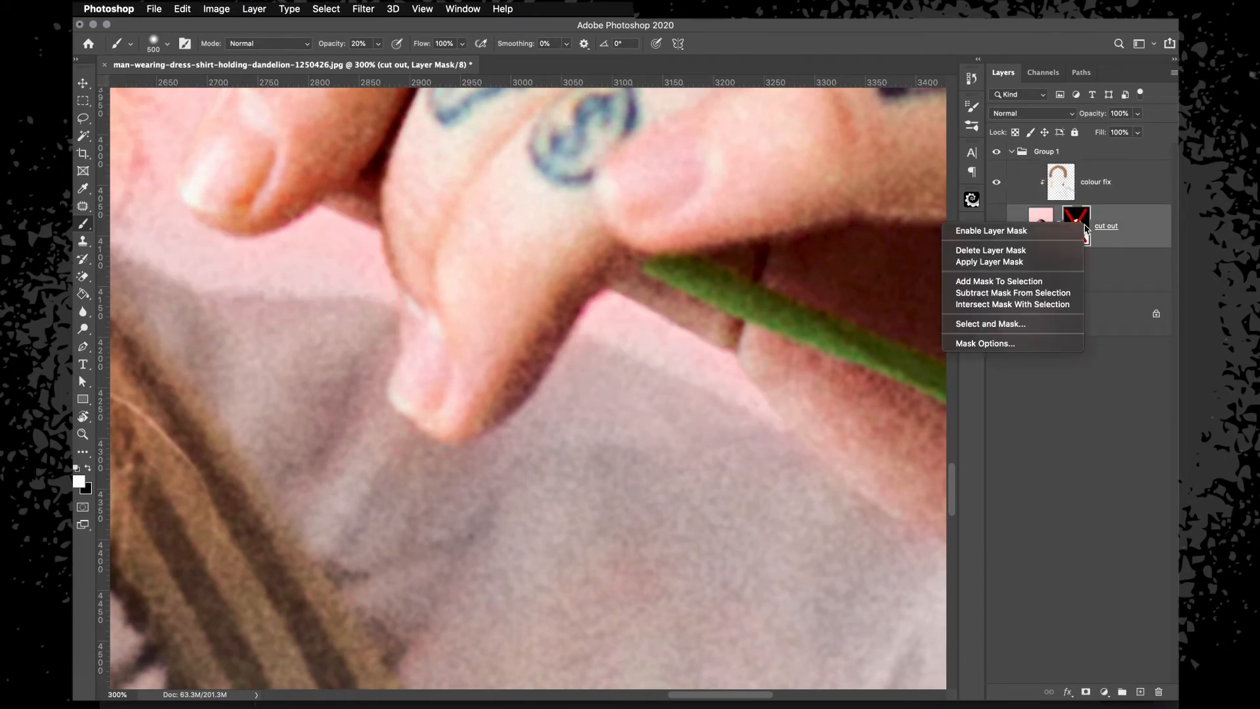
{"action": "left_click", "coordinate": [1063, 231]}
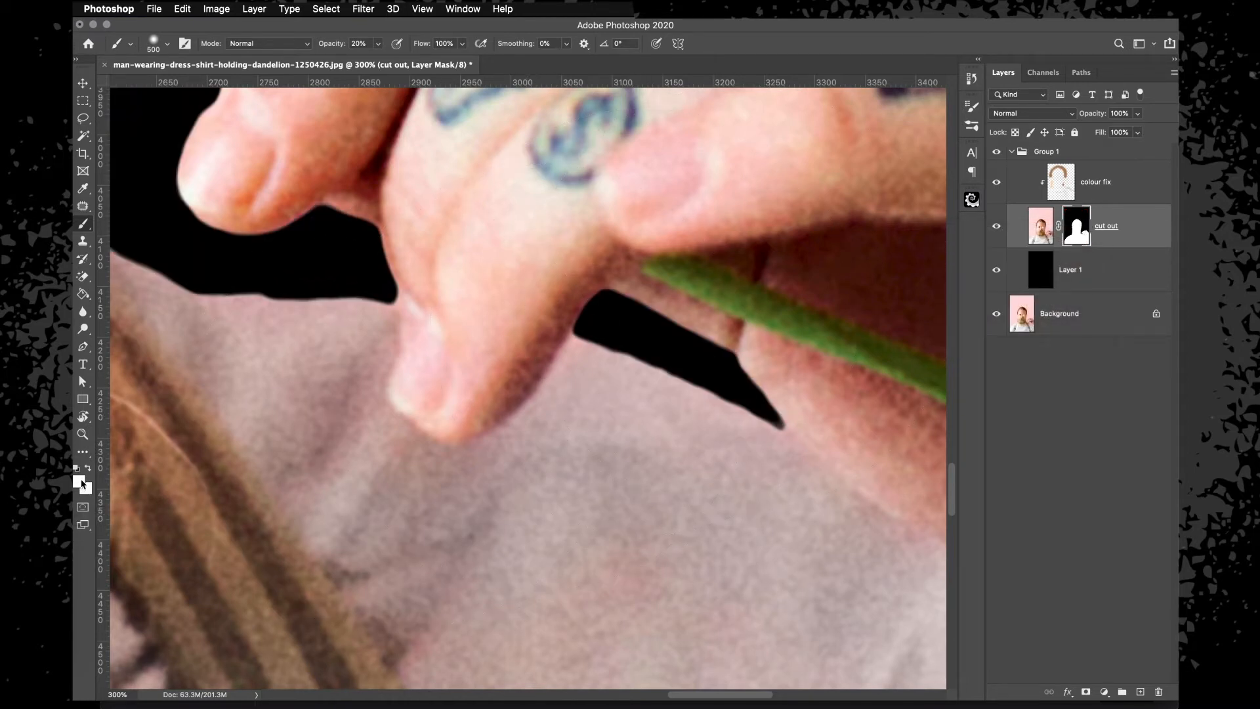
Reduce the brush to about 10 px for detail work on the cut out layer's mask.
{"action": "key", "text": "bracketleft"}
{"action": "key", "text": "bracketleft"}
{"action": "key", "text": "bracketleft"}
{"action": "key", "text": "bracketleft"}
{"action": "key", "text": "bracketleft"}
{"action": "key", "text": "bracketleft"}
{"action": "key", "text": "bracketleft"}
{"action": "key", "text": "bracketleft"}
{"action": "key", "text": "bracketleft"}
{"action": "key", "text": "bracketleft"}
{"action": "key", "text": "bracketleft"}
{"action": "key", "text": "bracketleft"}
{"action": "key", "text": "bracketleft"}
{"action": "key", "text": "bracketleft"}
{"action": "key", "text": "bracketleft"}
{"action": "left_click_drag", "start_coordinate": [611, 346], "coordinate": [631, 389]}
{"action": "key", "text": "super+z"}
{"action": "key", "text": "super+z"}
Paint black on the cut out mask with a brush of about 8 px to sharpen the corners where the fingers meet the shirt.
{"action": "scroll", "coordinate": [556, 360], "scroll_direction": "left", "scroll_amount": 5}
{"action": "scroll", "coordinate": [556, 361], "scroll_direction": "up", "scroll_amount": 2}
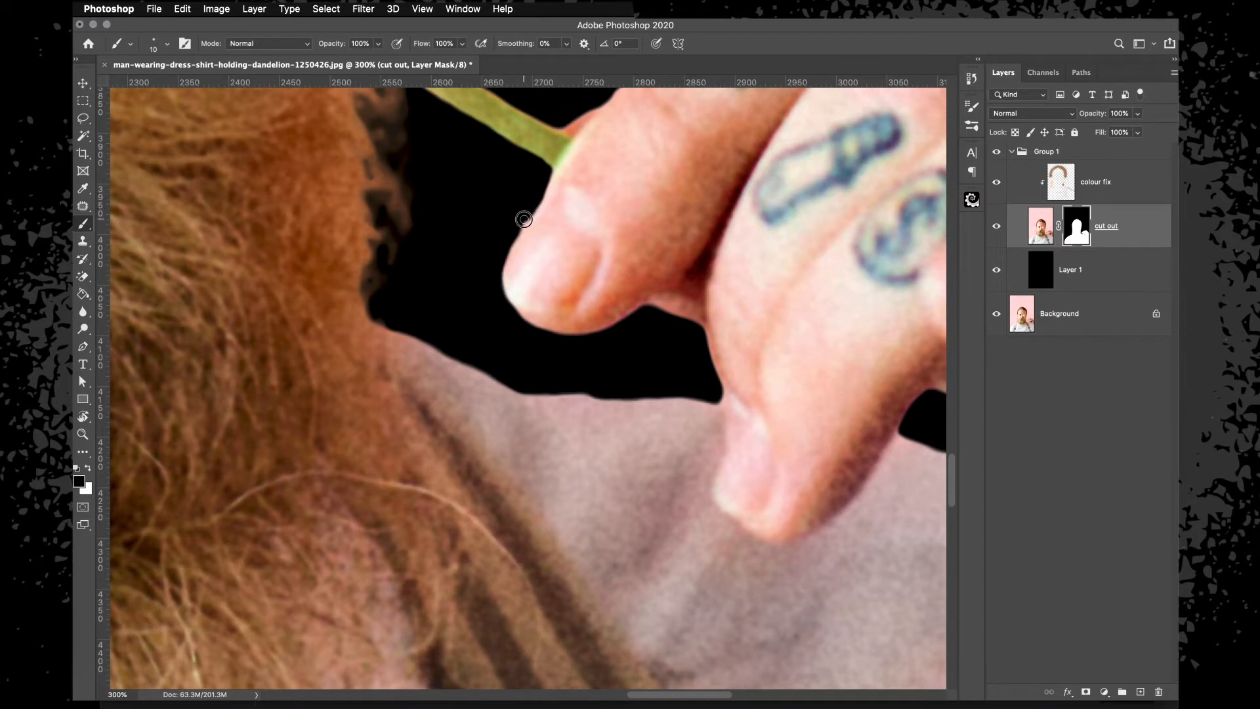
{"action": "scroll", "coordinate": [523, 262], "scroll_direction": "up", "scroll_amount": 5}
{"action": "scroll", "coordinate": [522, 262], "scroll_direction": "right", "scroll_amount": 4}
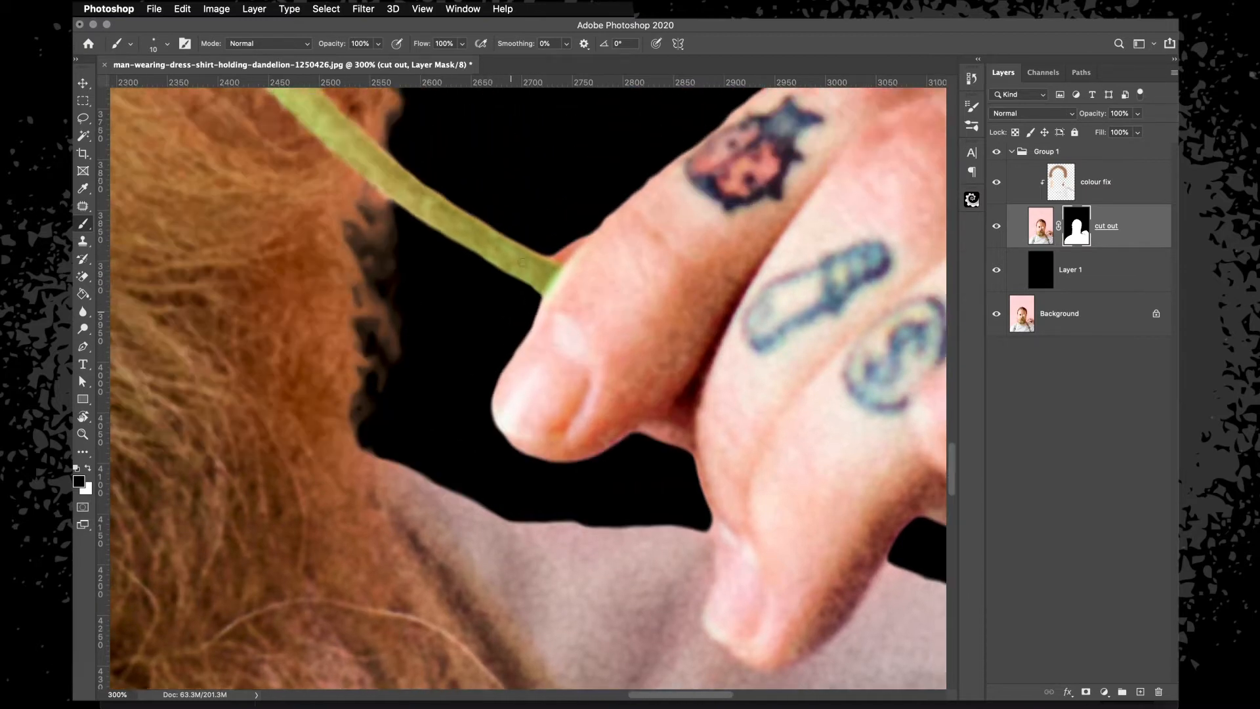
{"action": "key", "text": "super+1"}
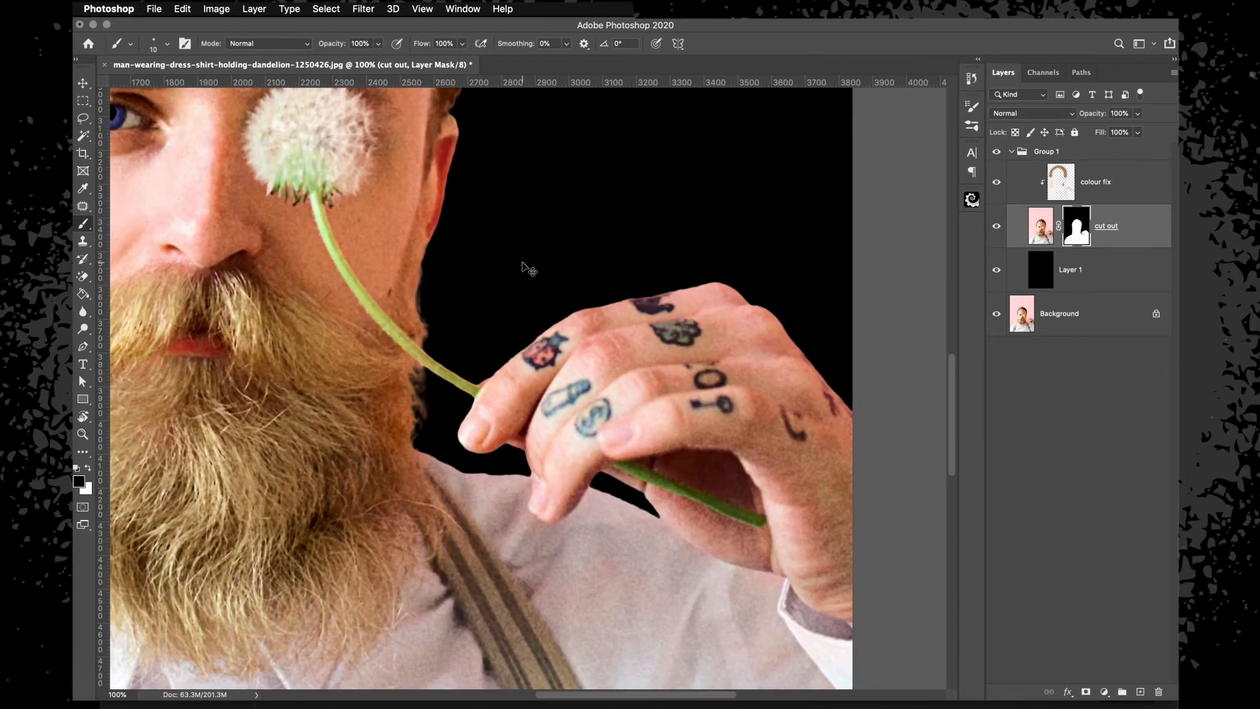
{"action": "scroll", "coordinate": [572, 339], "scroll_direction": "down", "scroll_amount": 3}
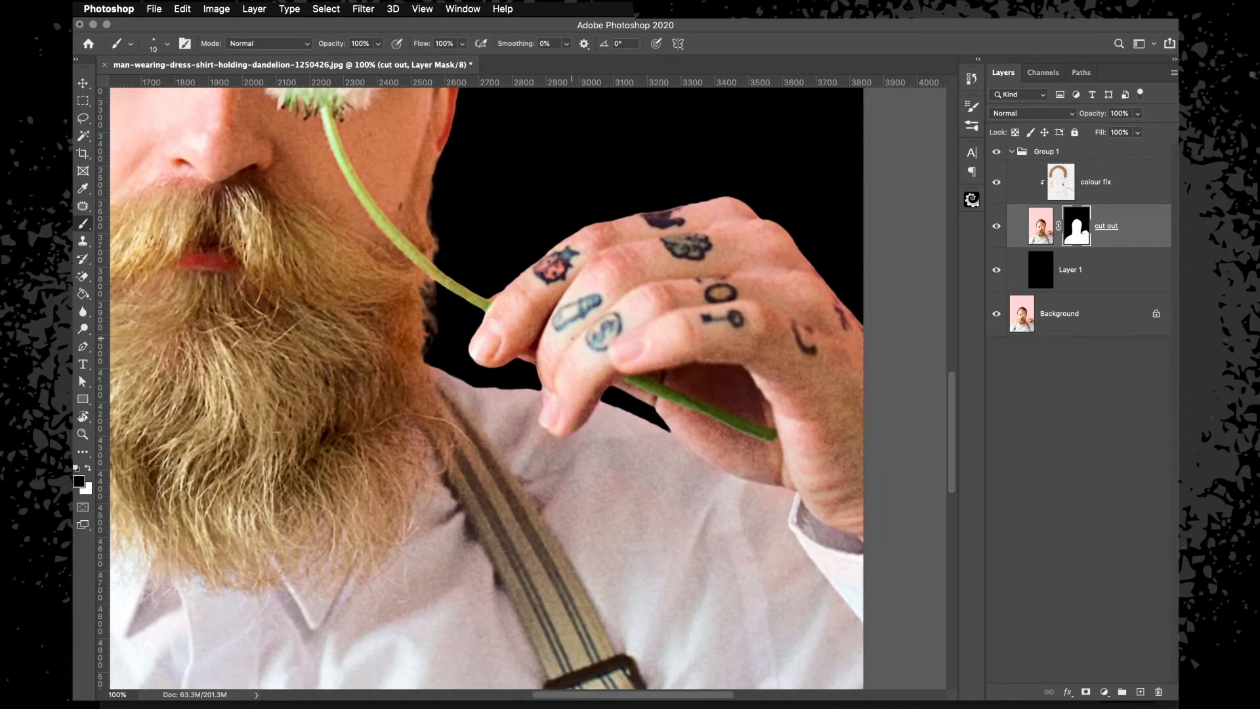
{"action": "scroll", "coordinate": [572, 338], "scroll_direction": "up", "scroll_amount": 5}
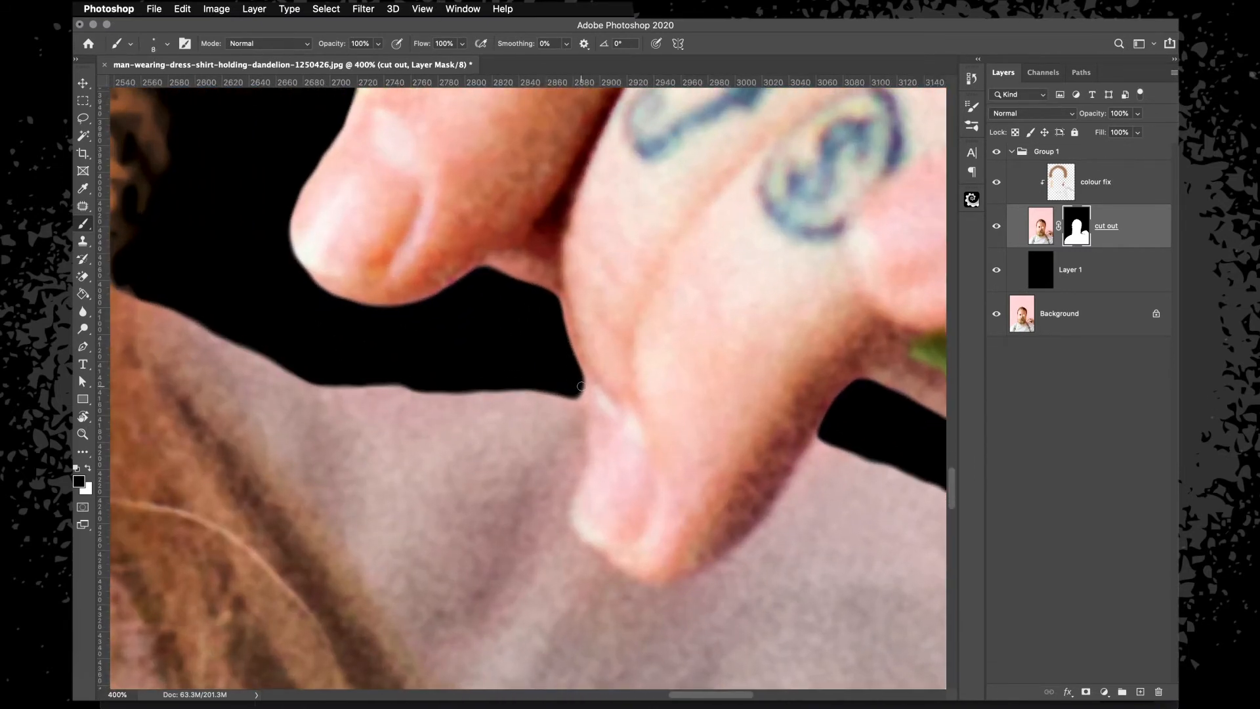
{"action": "left_click_drag", "start_coordinate": [583, 397], "coordinate": [569, 394]}
{"action": "left_click_drag", "start_coordinate": [819, 434], "coordinate": [847, 423]}
{"action": "left_click", "coordinate": [1041, 233]}
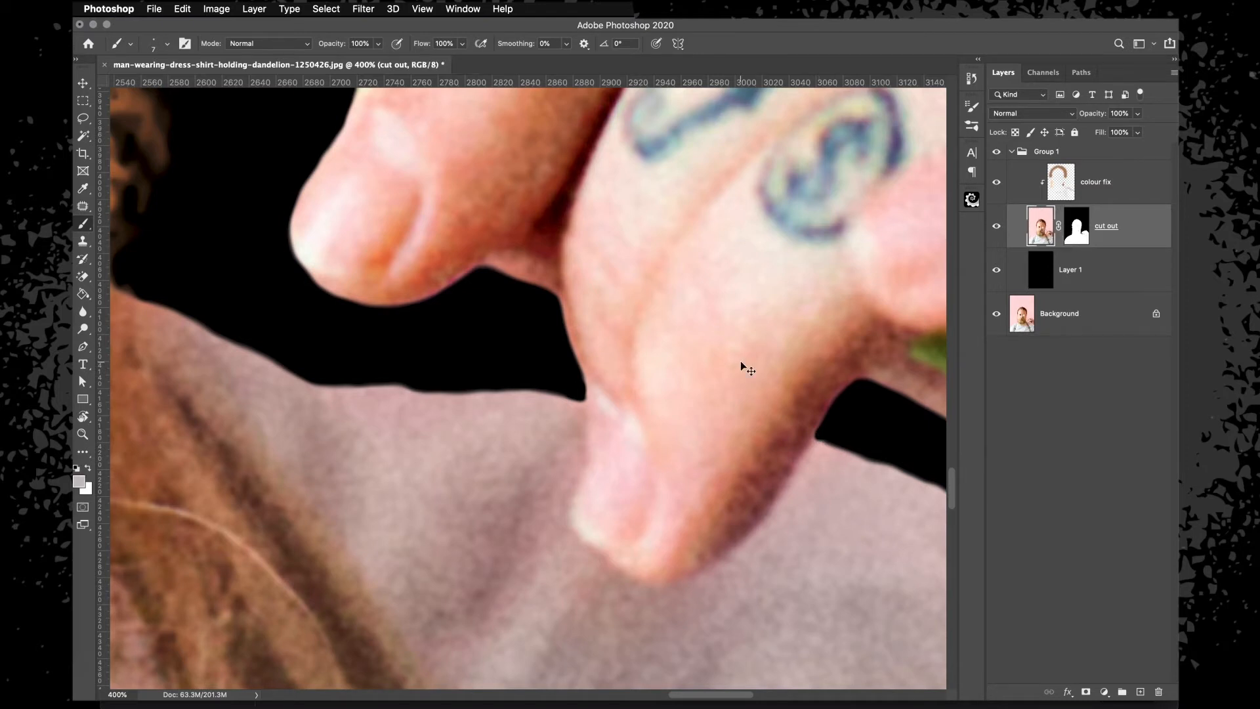
Review the whole cutout from the shirt and hand up to the hair for remaining edge flaws.
{"action": "key", "text": "super+minus"}
{"action": "key", "text": "super+minus"}
{"action": "key", "text": "super+minus"}
{"action": "key", "text": "super+minus"}
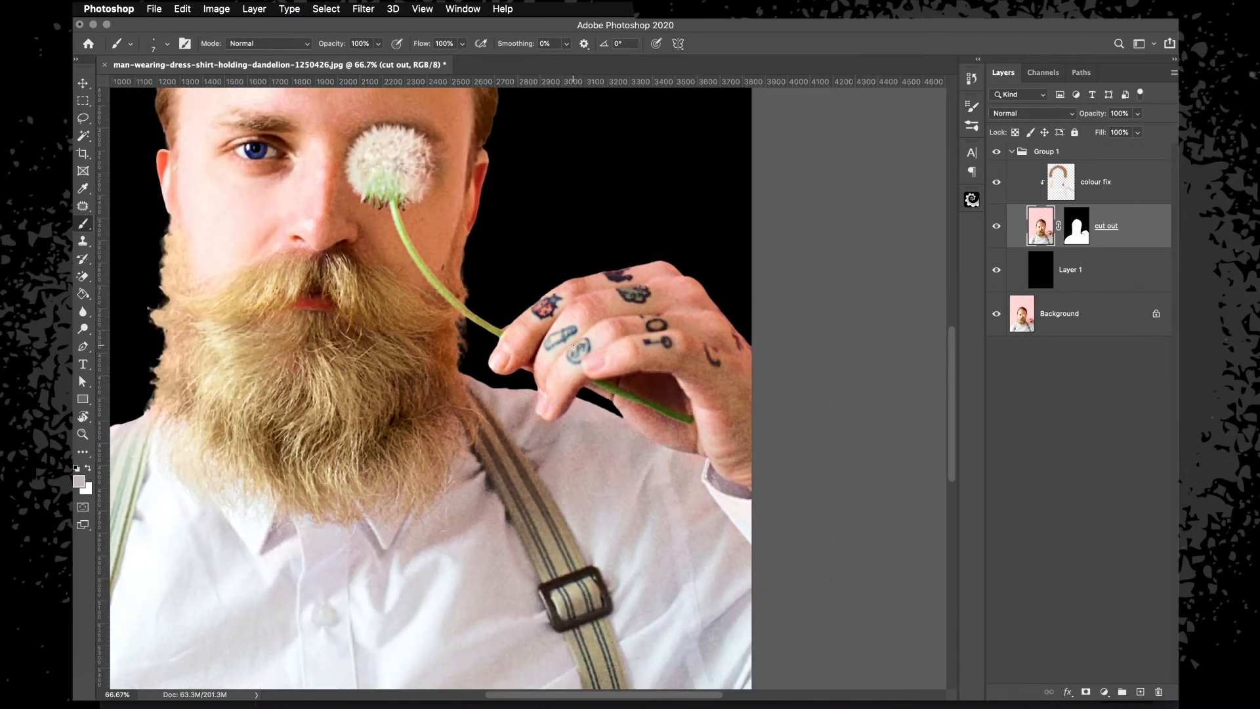
{"action": "scroll", "coordinate": [272, 342], "scroll_direction": "left", "scroll_amount": 5}
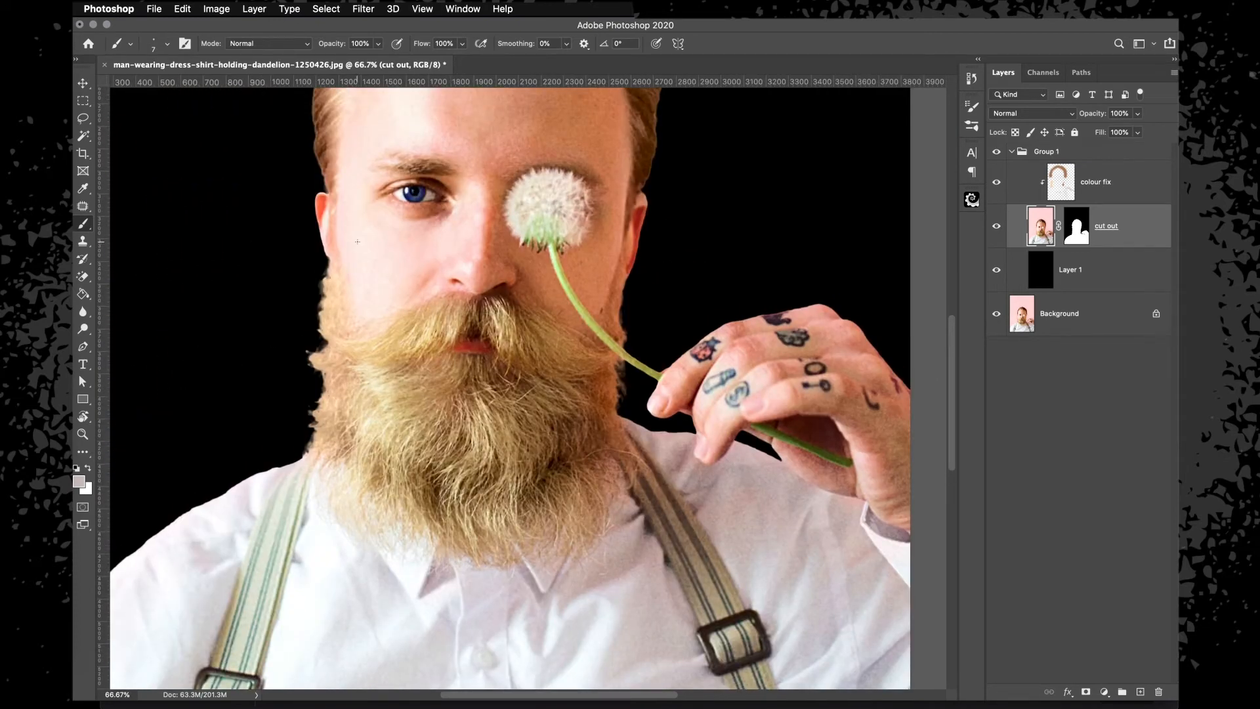
{"action": "scroll", "coordinate": [357, 242], "scroll_direction": "up", "scroll_amount": 8}
{"action": "scroll", "coordinate": [357, 241], "scroll_direction": "right", "scroll_amount": 3}
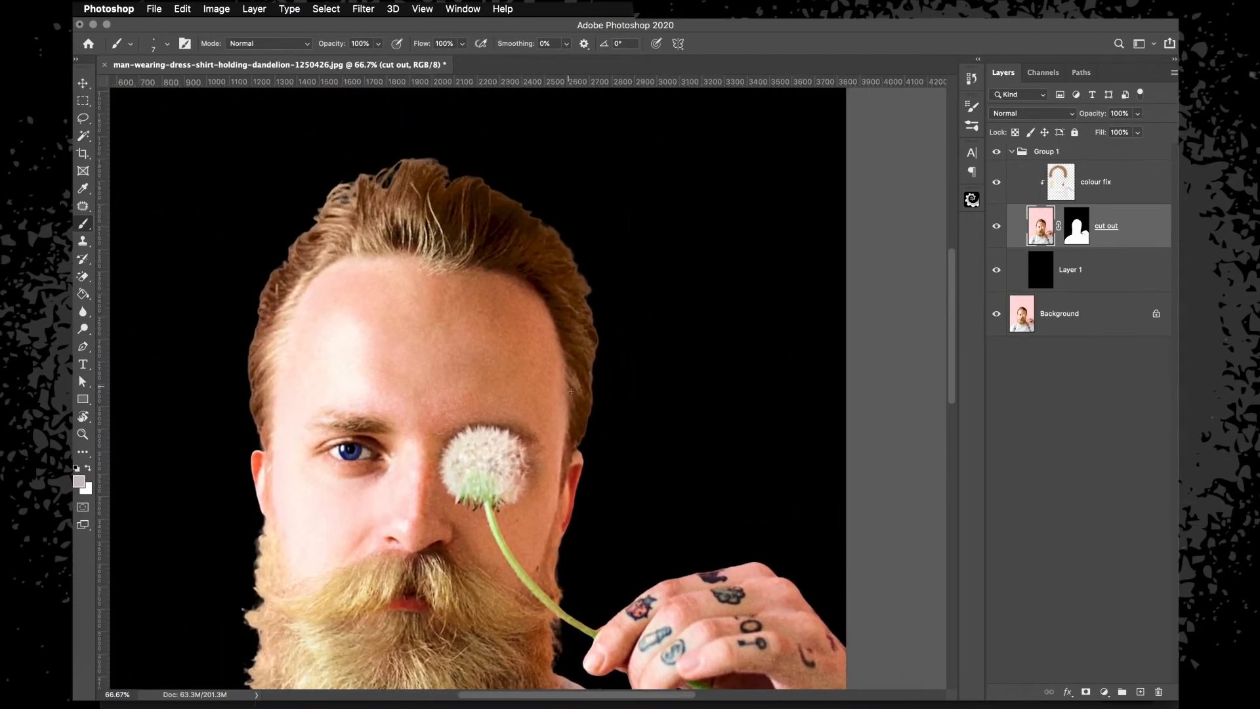
Mask out the fringe between the hair and the top of the ear, painting black with a soft 20 px brush at 50% opacity.
{"action": "key", "text": "super+equal"}
{"action": "key", "text": "super+equal"}
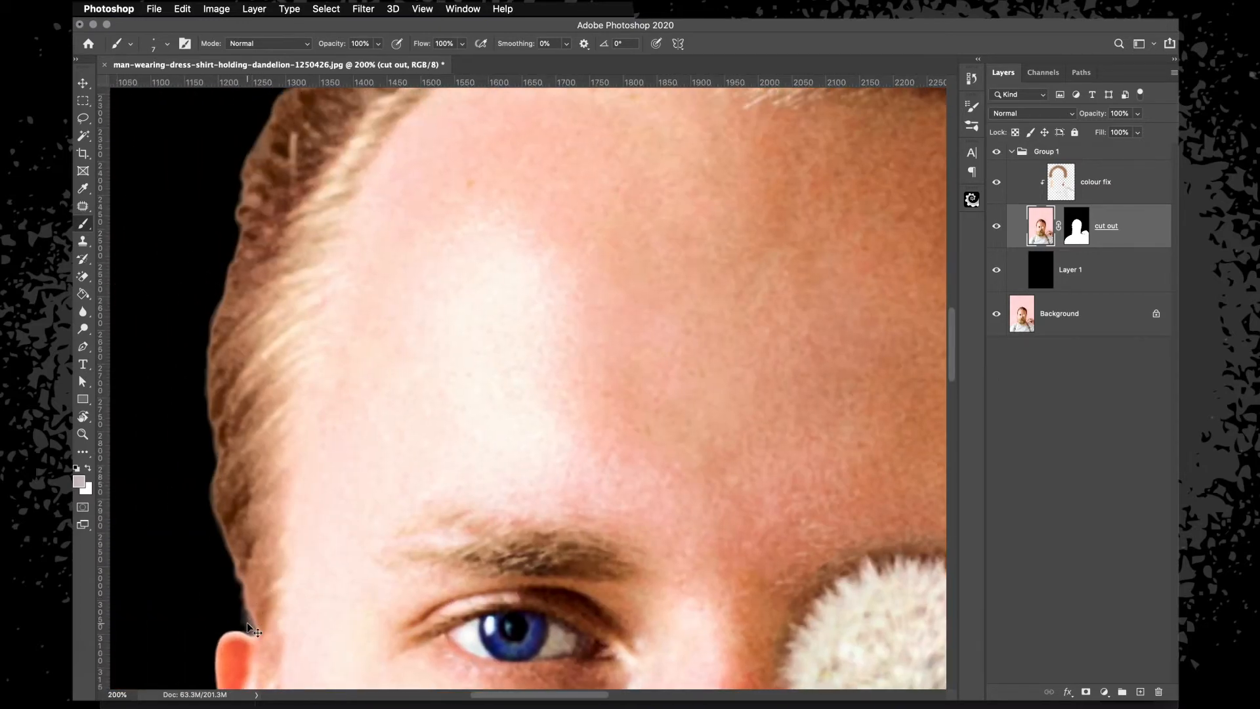
{"action": "key", "text": "super+equal"}
{"action": "scroll", "coordinate": [247, 623], "scroll_direction": "down", "scroll_amount": 20}
{"action": "scroll", "coordinate": [248, 624], "scroll_direction": "left", "scroll_amount": 12}
{"action": "scroll", "coordinate": [247, 623], "scroll_direction": "up", "scroll_amount": 14}
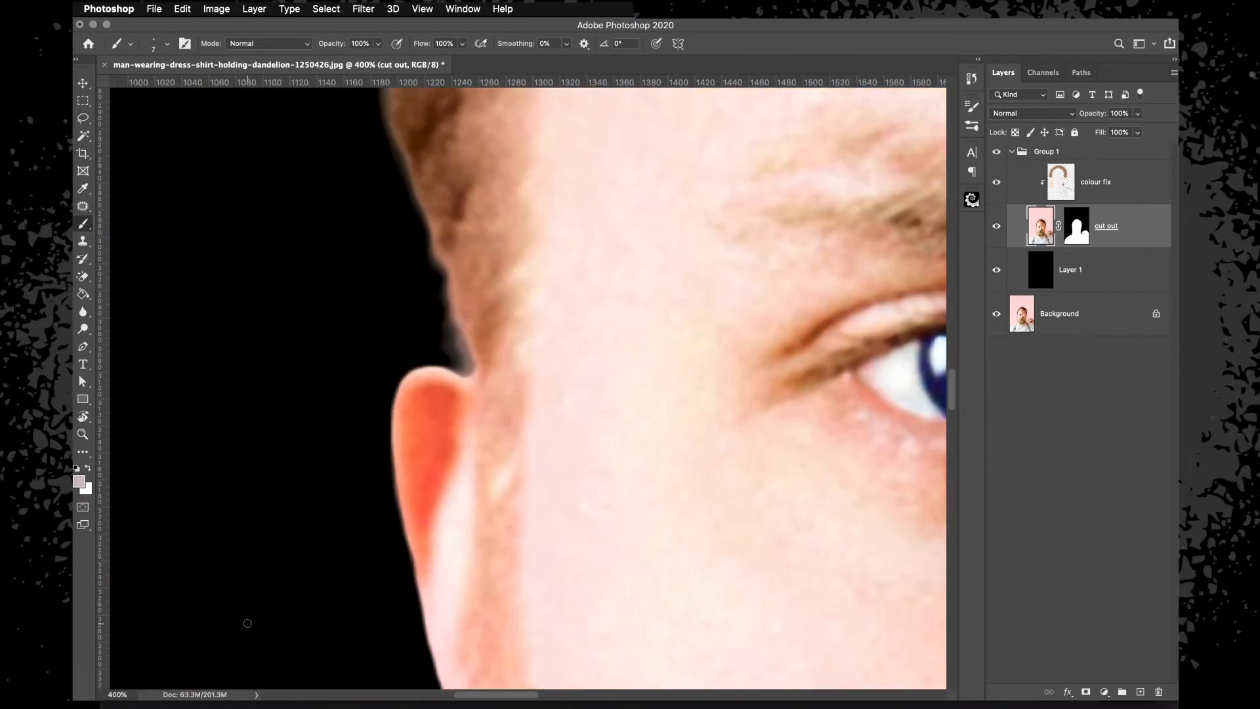
{"action": "key", "text": "bracketright"}
{"action": "key", "text": "bracketright"}
{"action": "key", "text": "bracketright"}
{"action": "right_click", "coordinate": [424, 340]}
{"action": "left_click_drag", "start_coordinate": [507, 403], "coordinate": [497, 403]}
{"action": "left_click", "coordinate": [687, 37]}
{"action": "left_click", "coordinate": [1080, 231]}
{"action": "key", "text": "d"}
{"action": "mouse_move", "coordinate": [449, 337]}
{"action": "left_mouse_down"}
{"action": "mouse_move", "coordinate": [472, 358]}
{"action": "mouse_move", "coordinate": [464, 366]}
{"action": "mouse_move", "coordinate": [454, 346]}
{"action": "mouse_move", "coordinate": [465, 367]}
{"action": "mouse_move", "coordinate": [442, 326]}
{"action": "left_mouse_up"}
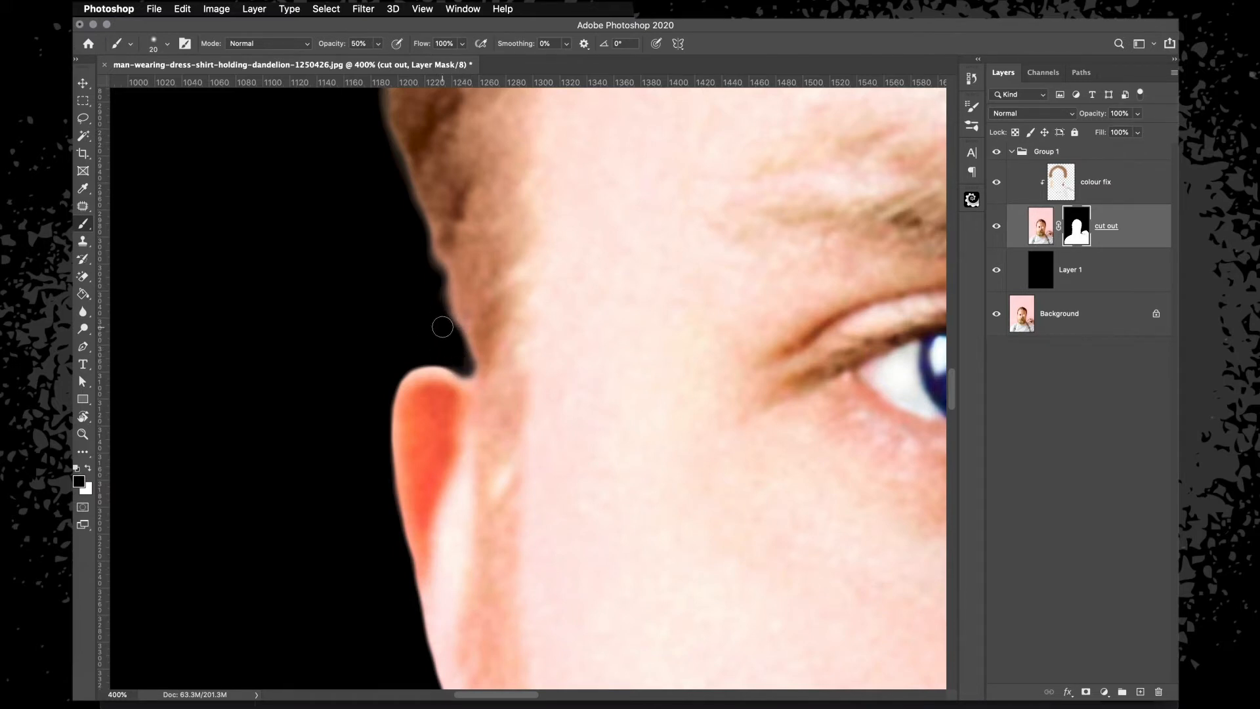
Touch up the cut out mask where the beard meets the shirt shoulder, painting black with the 20 px brush at 50% opacity.
{"action": "scroll", "coordinate": [442, 326], "scroll_direction": "down", "scroll_amount": 10}
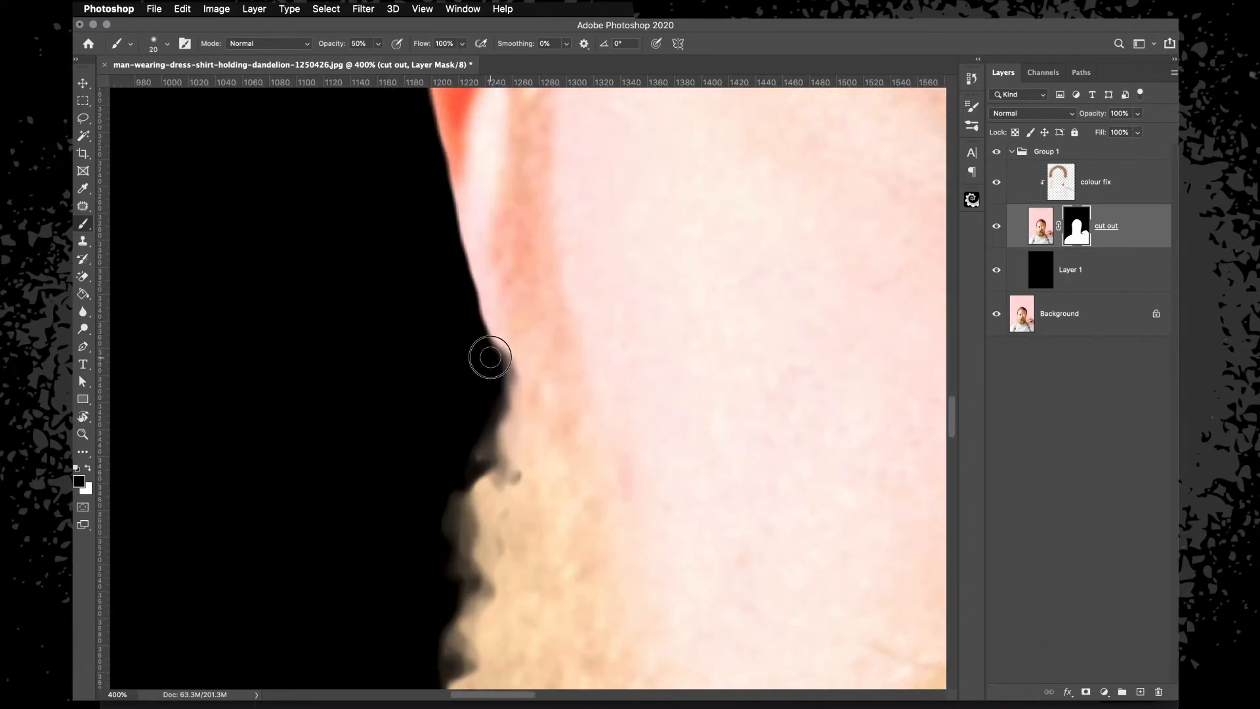
{"action": "scroll", "coordinate": [476, 440], "scroll_direction": "down", "scroll_amount": 5}
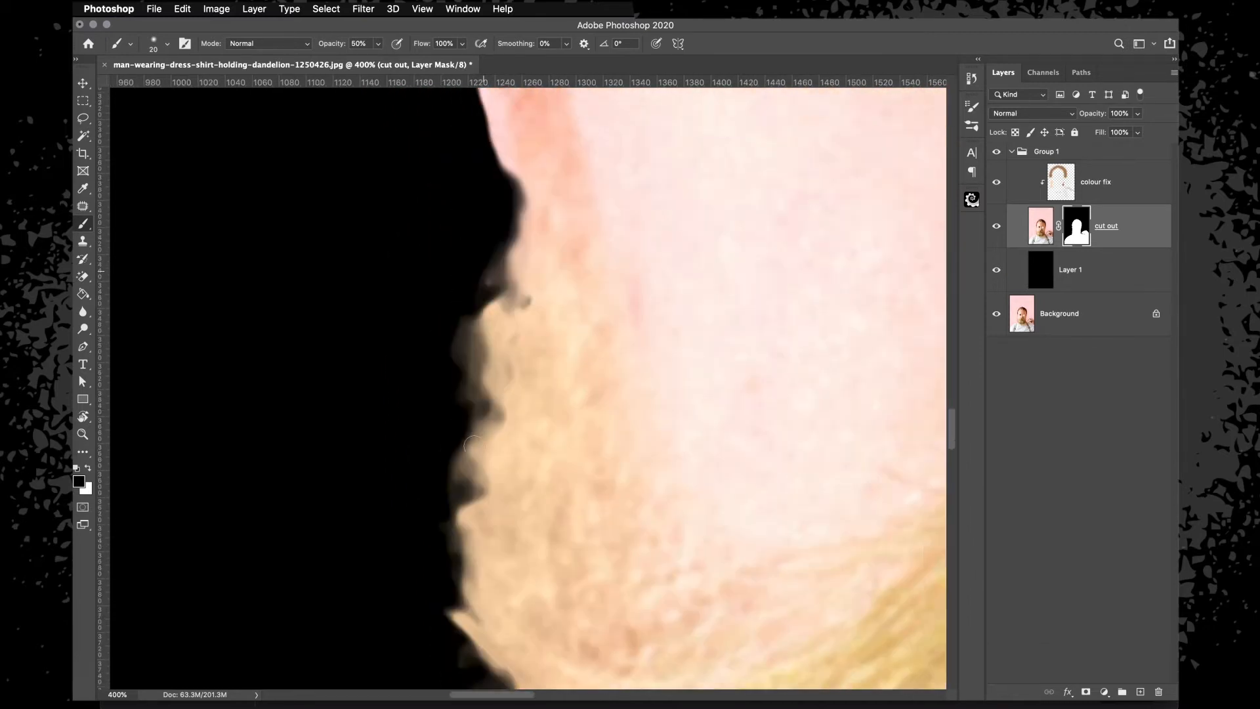
{"action": "scroll", "coordinate": [474, 446], "scroll_direction": "down", "scroll_amount": 10}
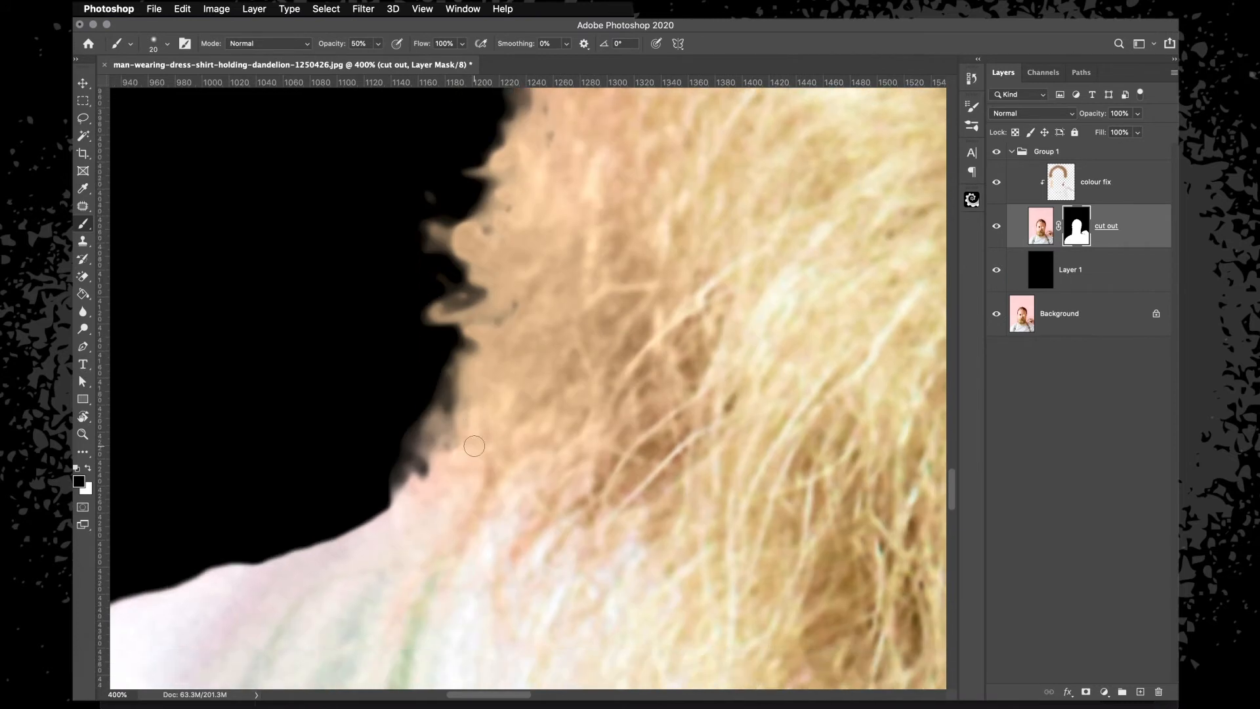
{"action": "mouse_move", "coordinate": [388, 479]}
{"action": "left_mouse_down"}
{"action": "mouse_move", "coordinate": [376, 506]}
{"action": "mouse_move", "coordinate": [386, 491]}
{"action": "left_mouse_up"}
Mask out the leftover fringe between the hair and the top of the ear on the dandelion side of the face.
{"action": "key", "text": "super+minus"}
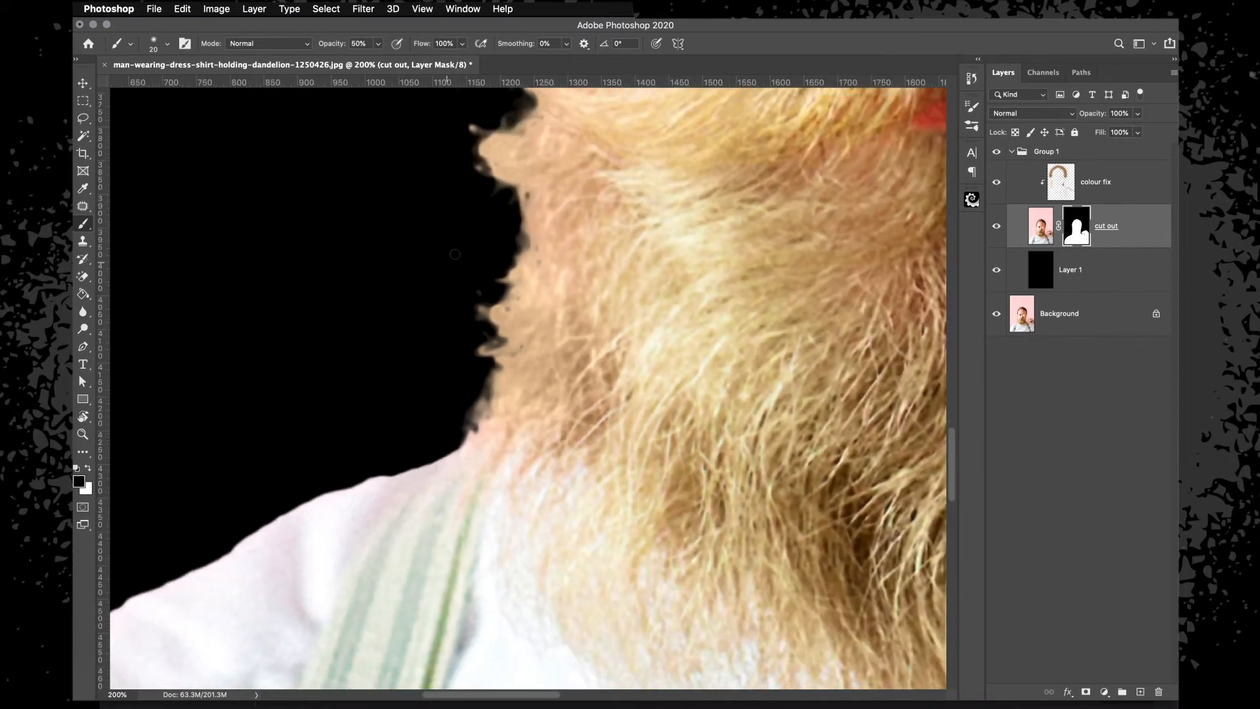
{"action": "scroll", "coordinate": [465, 286], "scroll_direction": "up", "scroll_amount": 2}
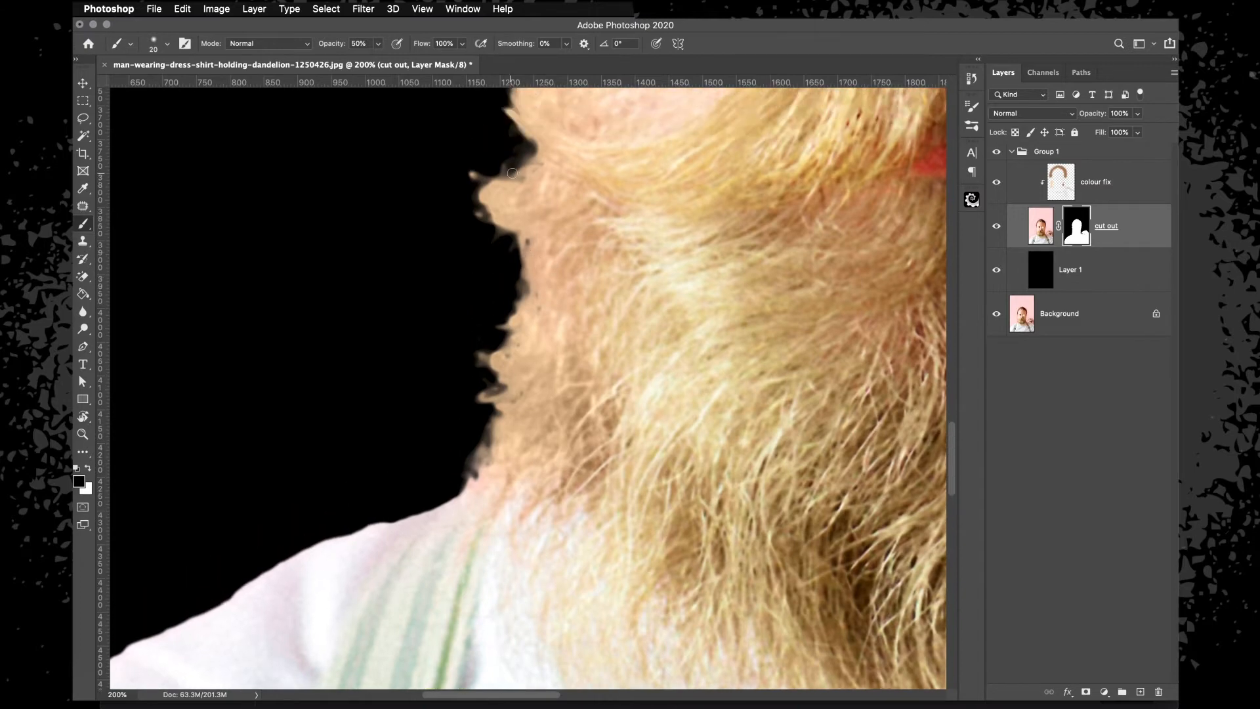
{"action": "scroll", "coordinate": [551, 330], "scroll_direction": "right", "scroll_amount": 10}
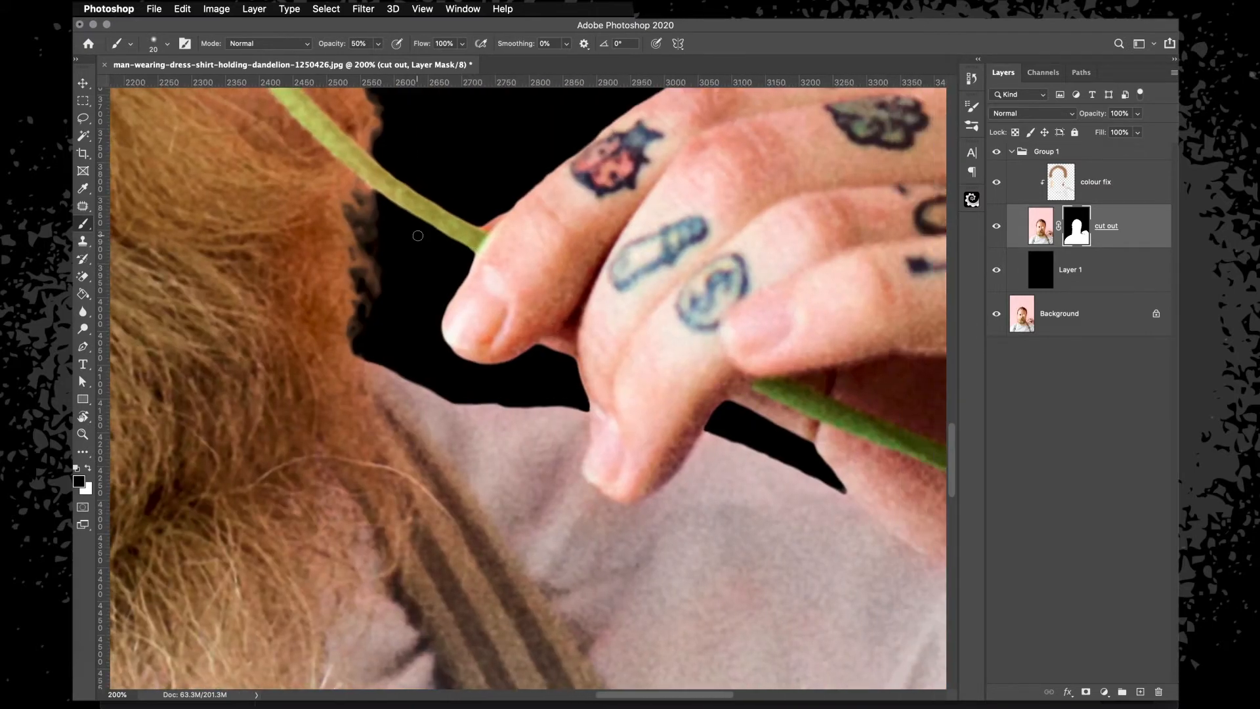
{"action": "scroll", "coordinate": [418, 235], "scroll_direction": "up", "scroll_amount": 8}
{"action": "scroll", "coordinate": [418, 235], "scroll_direction": "left", "scroll_amount": 2}
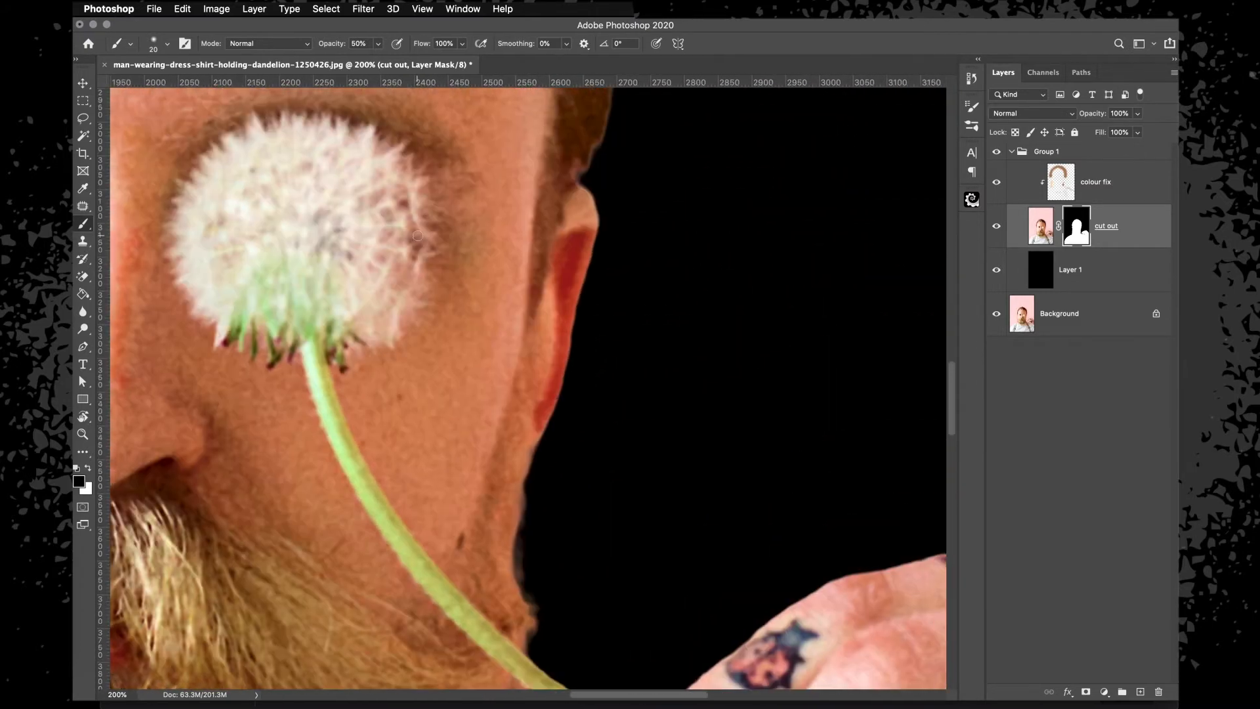
{"action": "scroll", "coordinate": [418, 235], "scroll_direction": "up", "scroll_amount": 4}
{"action": "scroll", "coordinate": [418, 236], "scroll_direction": "right", "scroll_amount": 1}
{"action": "key", "text": "super+plus"}
{"action": "key", "text": "super+plus"}
{"action": "left_click", "coordinate": [576, 176]}
{"action": "left_click", "coordinate": [578, 179]}
Hide the black Layer 1 and place the two-chairs window photo directly above it, behind the cut out man.
{"action": "key", "text": "super+minus"}
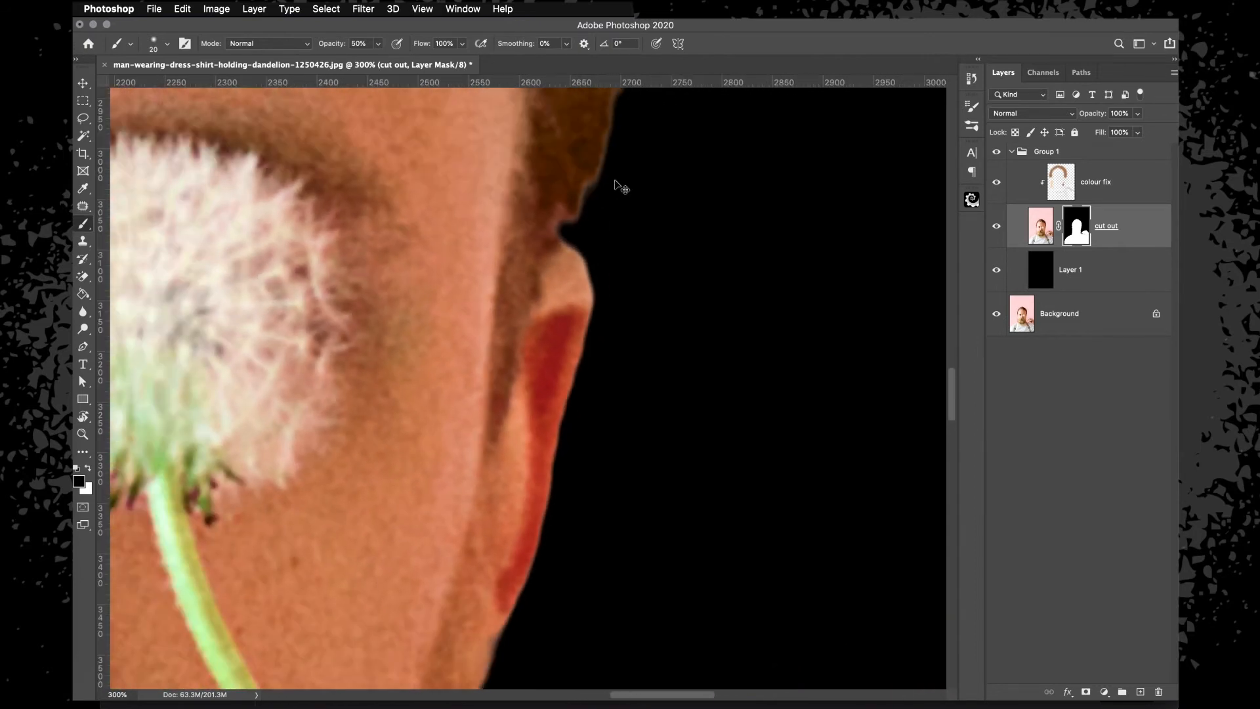
{"action": "key", "text": "super+minus"}
{"action": "key", "text": "super+minus"}
{"action": "key", "text": "super+minus"}
{"action": "key", "text": "super+minus"}
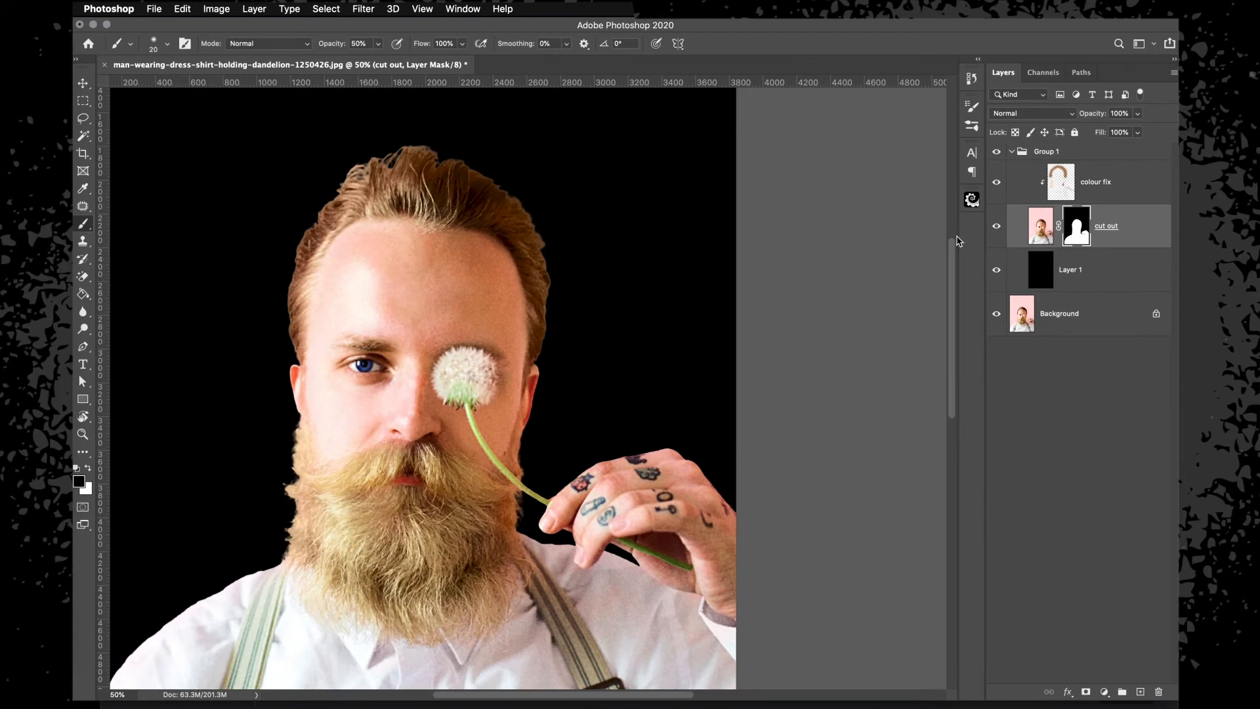
{"action": "left_click", "coordinate": [1120, 196]}
{"action": "left_click", "coordinate": [1121, 230]}
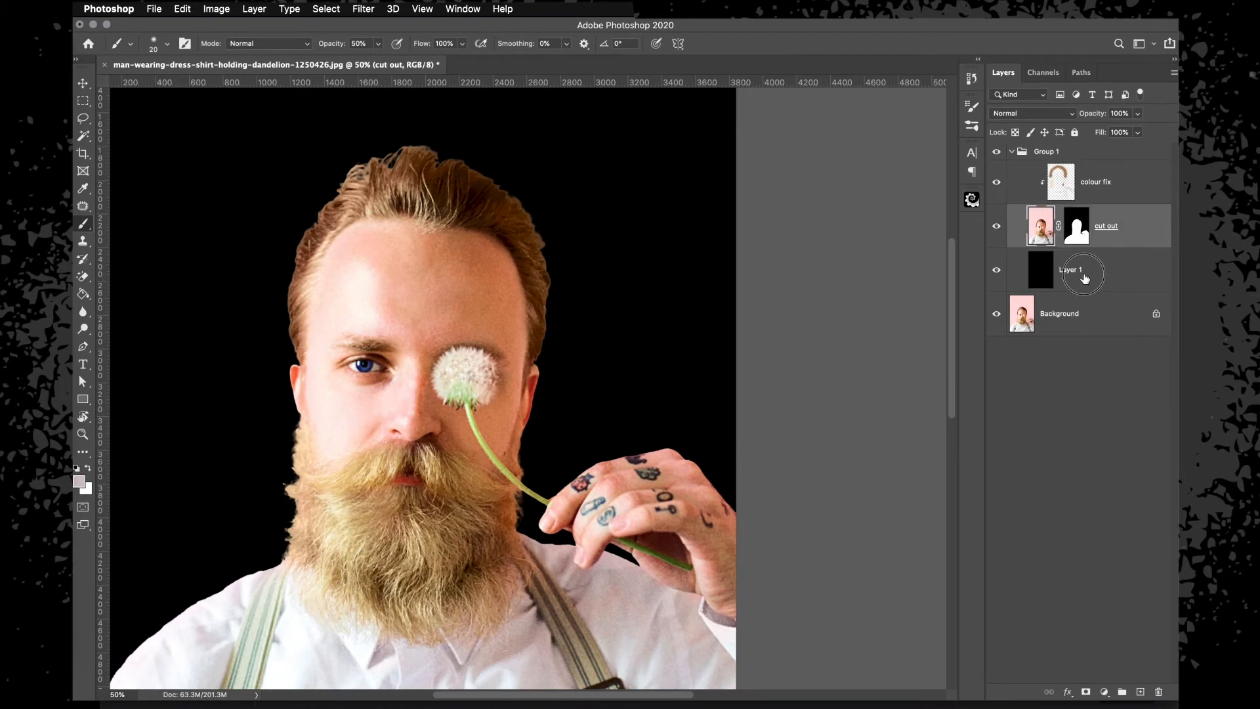
{"action": "left_click", "coordinate": [1084, 276]}
{"action": "left_click", "coordinate": [1053, 309]}
{"action": "left_click", "coordinate": [1067, 276]}
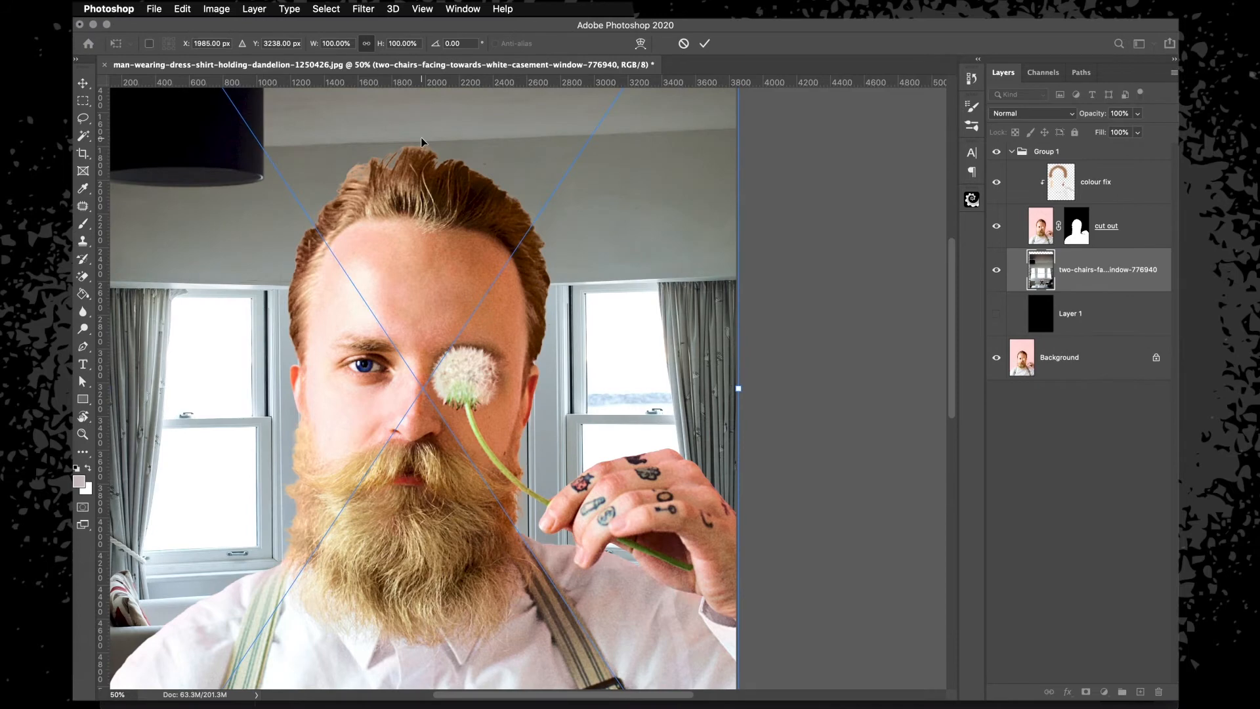
Enlarge the placed window photo to about 266% and position it so the windows fill the backdrop behind the man.
{"action": "key", "text": "super+minus"}
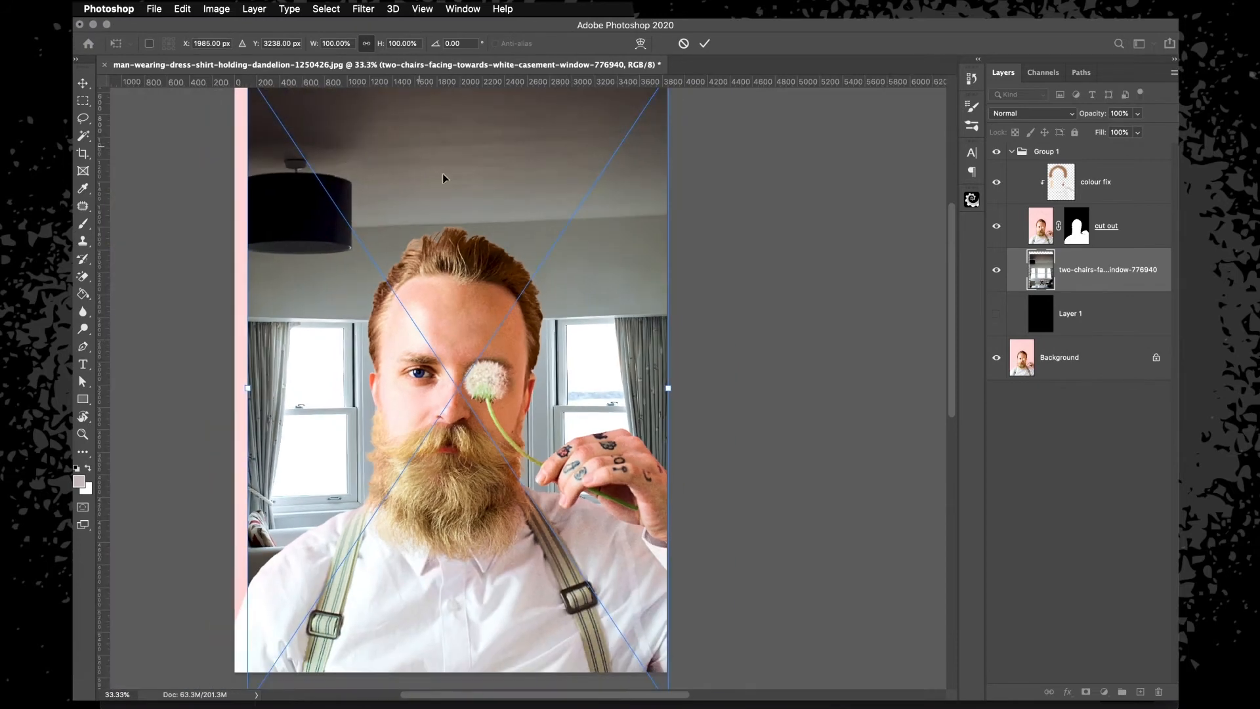
{"action": "left_click_drag", "start_coordinate": [656, 250], "coordinate": [727, 155]}
{"action": "key", "text": "super+minus"}
{"action": "mouse_move", "coordinate": [607, 373]}
{"action": "left_mouse_down"}
{"action": "mouse_move", "coordinate": [613, 332]}
{"action": "mouse_move", "coordinate": [614, 375]}
{"action": "mouse_move", "coordinate": [613, 356]}
{"action": "left_mouse_up"}
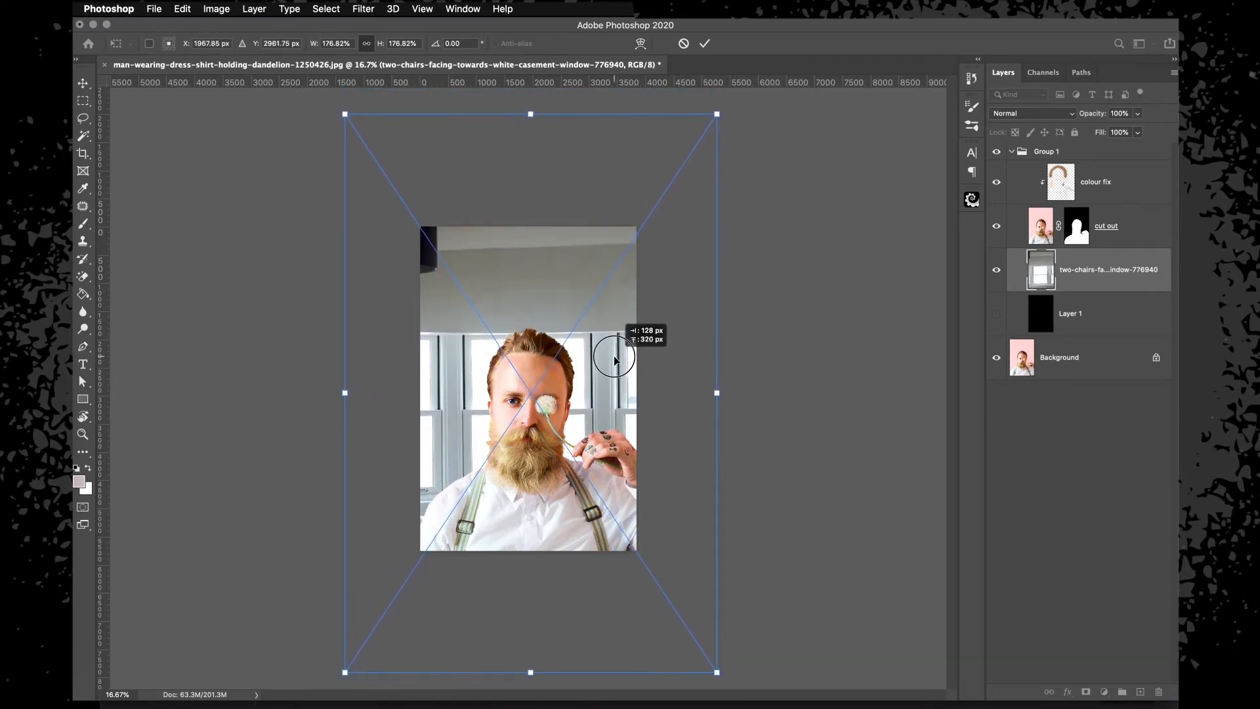
{"action": "key", "text": "super+minus"}
{"action": "left_click_drag", "start_coordinate": [670, 183], "coordinate": [796, 112]}
{"action": "left_click_drag", "start_coordinate": [669, 270], "coordinate": [604, 259]}
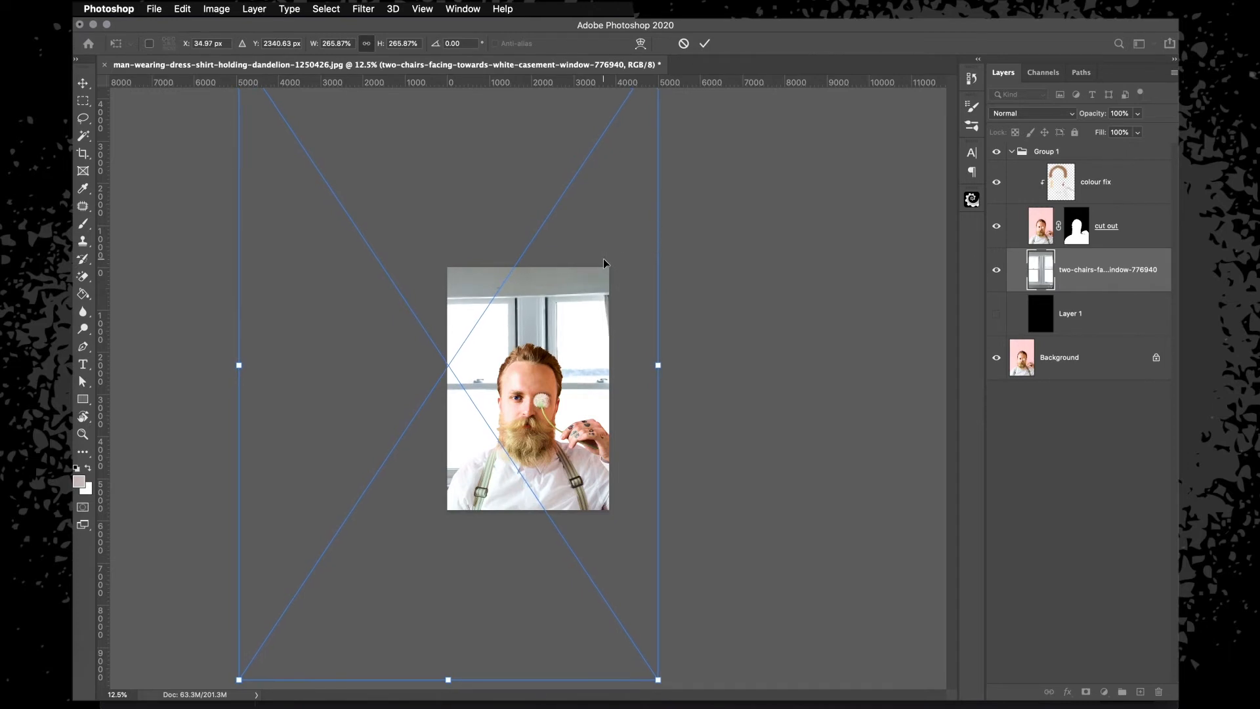
{"action": "key", "text": "Return"}
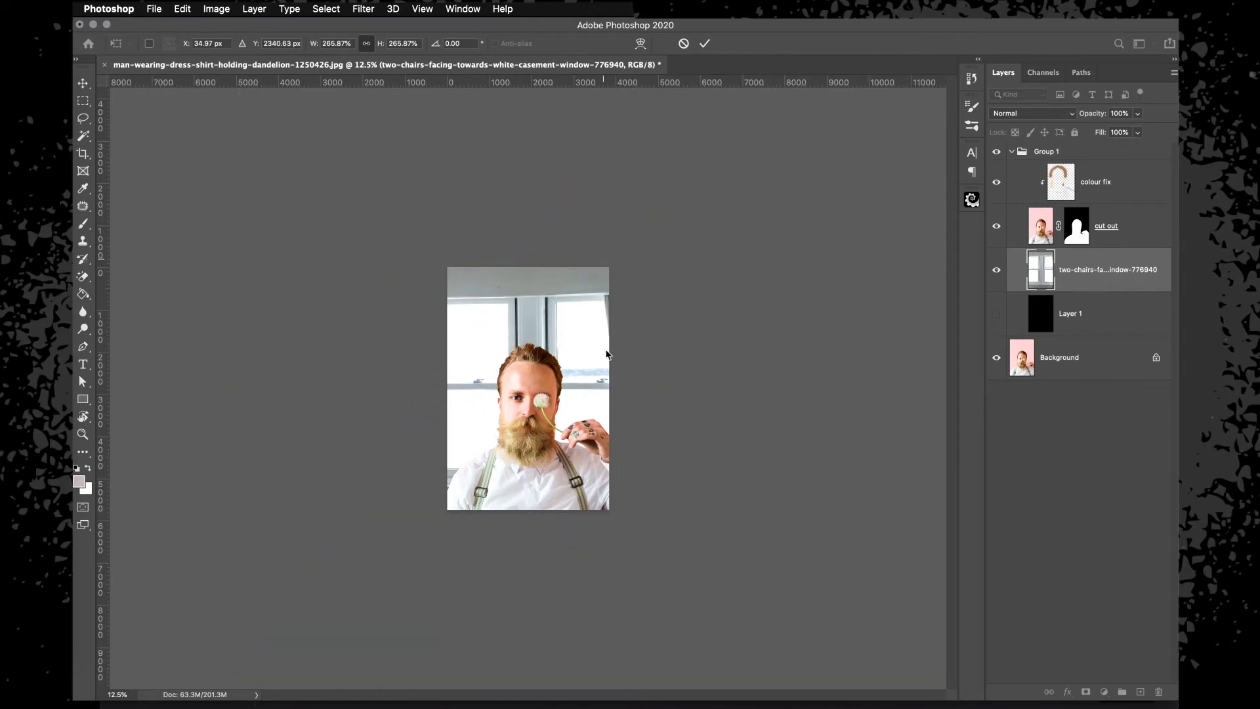
{"action": "key", "text": "b"}
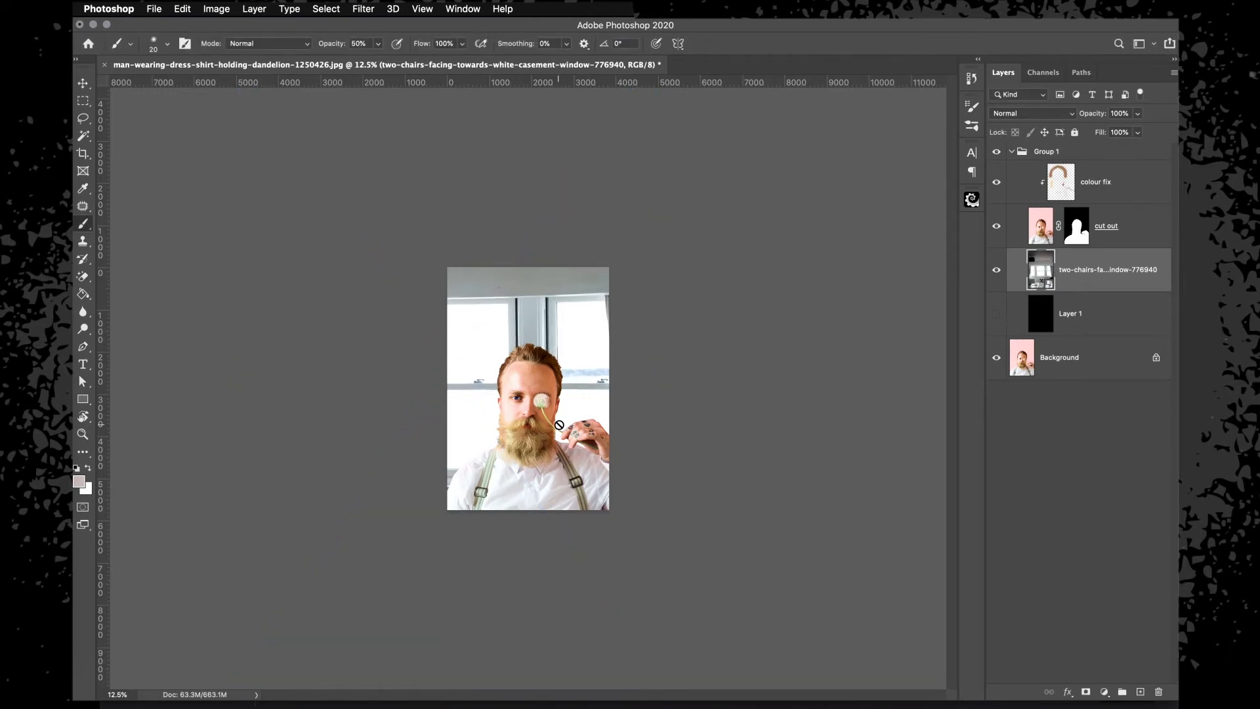
Move the window photo layer out of Group 1 to sit between the group and the Background layer.
{"action": "mouse_move", "coordinate": [1043, 264]}
{"action": "left_mouse_down"}
{"action": "mouse_move", "coordinate": [1044, 282]}
{"action": "mouse_move", "coordinate": [1047, 254]}
{"action": "left_mouse_up"}
{"action": "left_click", "coordinate": [1025, 357]}
{"action": "left_click", "coordinate": [1042, 315]}
{"action": "left_click", "coordinate": [1026, 358]}
{"action": "left_click", "coordinate": [1040, 323]}
{"action": "left_click_drag", "start_coordinate": [1074, 277], "coordinate": [1070, 340]}
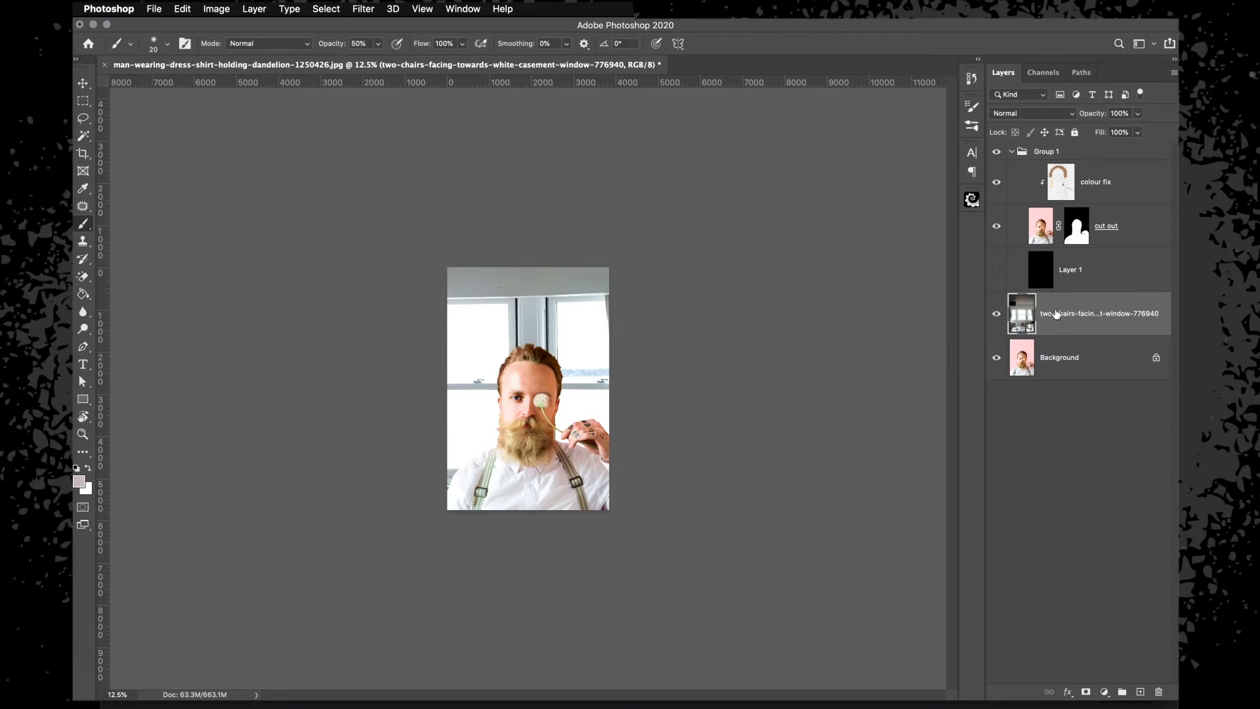
Rename Group 1 as "man".
{"action": "double_click", "coordinate": [1047, 151]}
{"action": "type", "text": "man"}
{"action": "key", "text": "Return"}
Scale the man group up to about 130.65% and shift it upward within the canvas.
{"action": "key", "text": "v"}
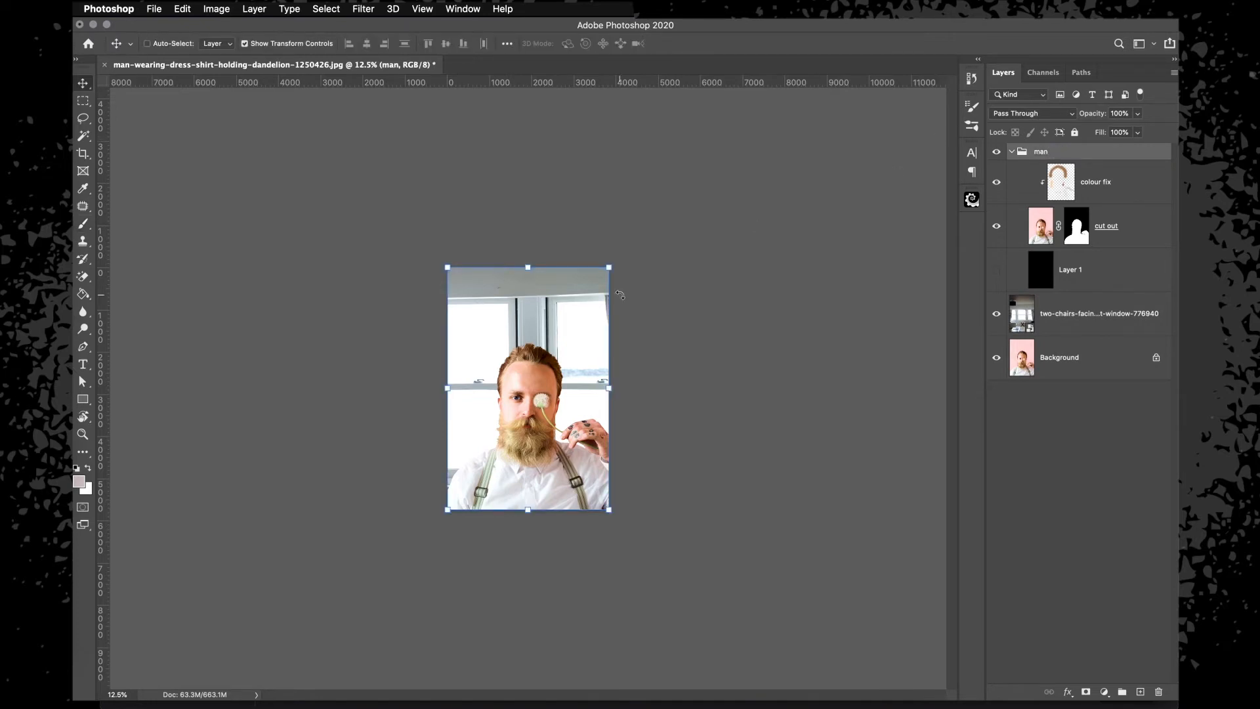
{"action": "key", "text": "super+minus"}
{"action": "left_click_drag", "start_coordinate": [583, 307], "coordinate": [608, 282]}
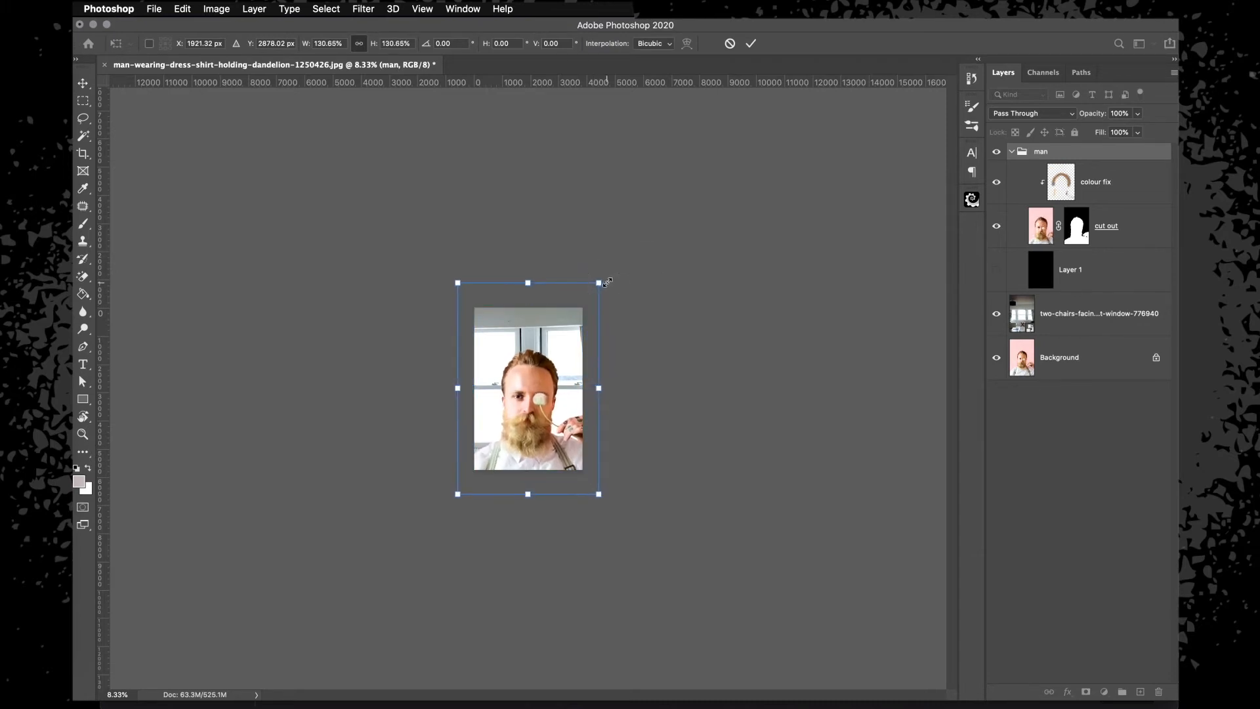
{"action": "left_click_drag", "start_coordinate": [573, 355], "coordinate": [572, 341]}
{"action": "key", "text": "Return"}
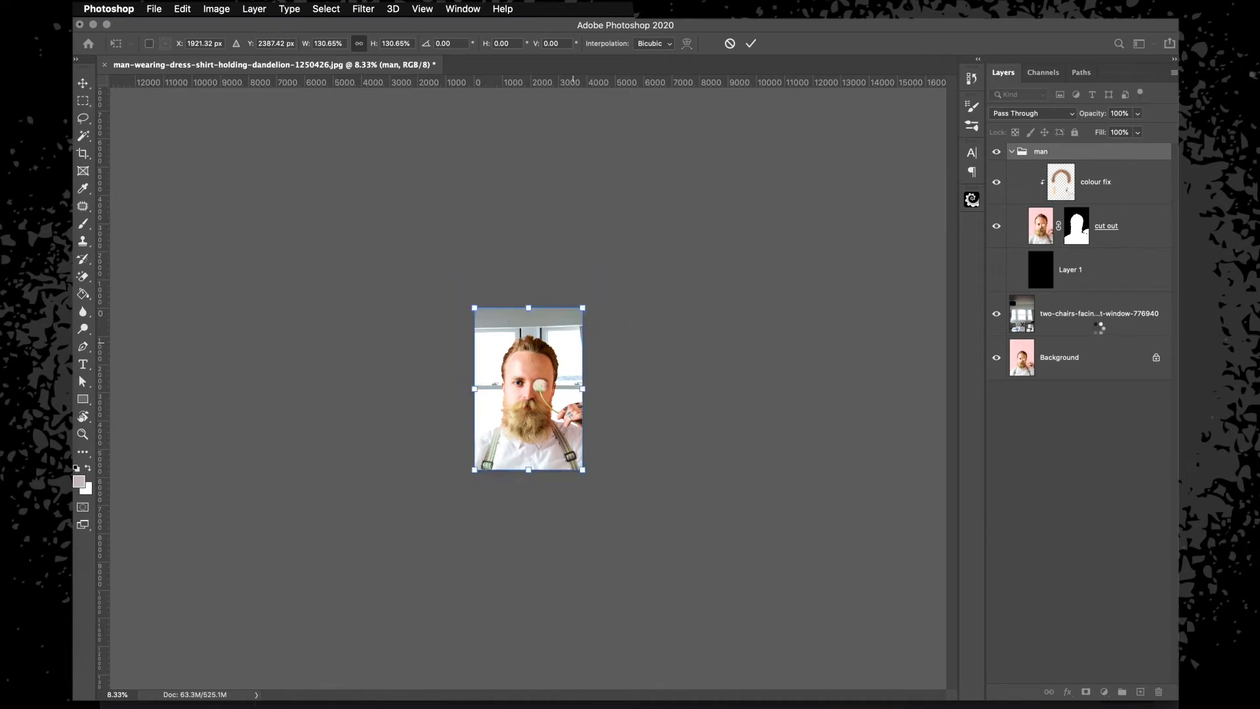
Enlarge the window photo further and reposition it so the post between the two windows stands behind the man's head.
{"action": "left_click", "coordinate": [1090, 322]}
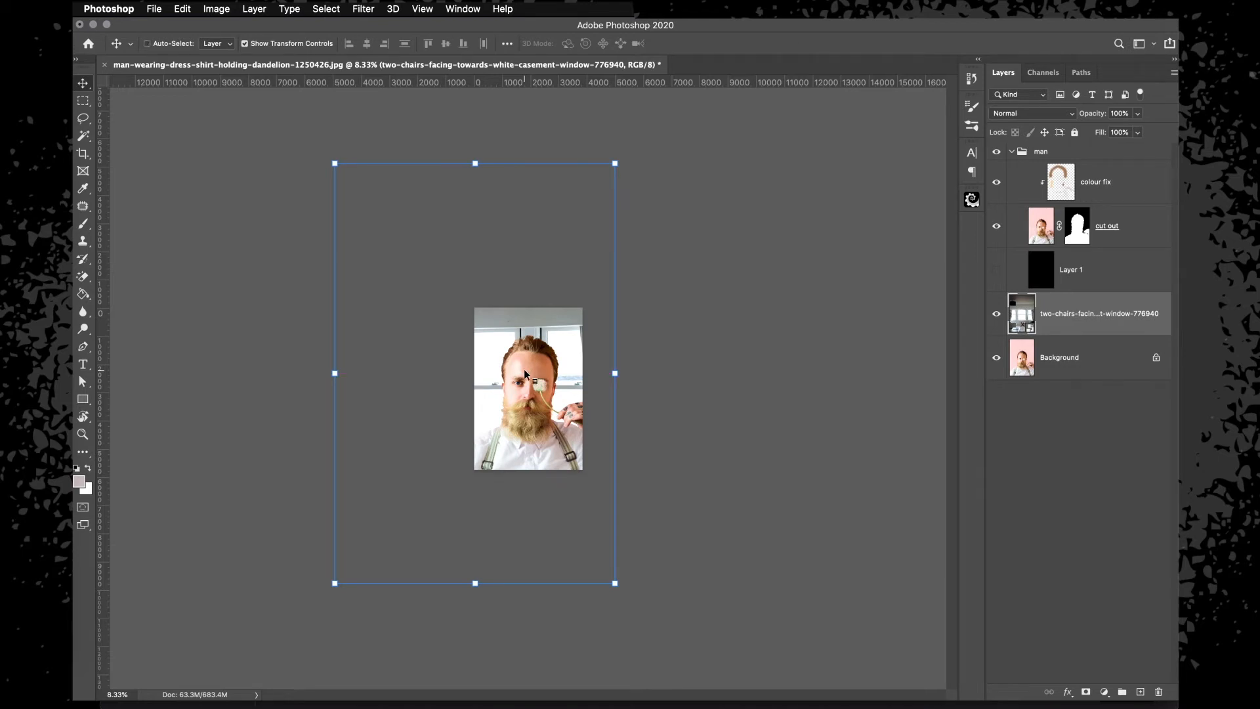
{"action": "left_click_drag", "start_coordinate": [612, 587], "coordinate": [666, 660]}
{"action": "left_click_drag", "start_coordinate": [616, 497], "coordinate": [584, 496]}
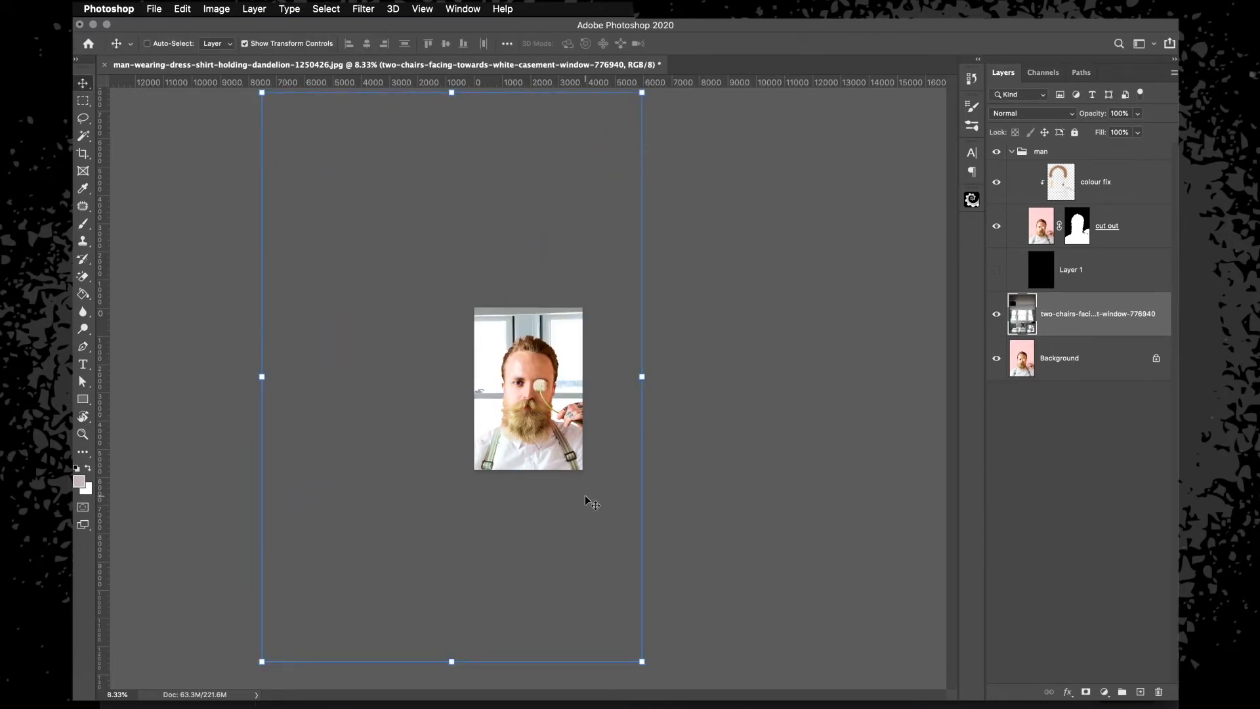
{"action": "key", "text": "super+equal"}
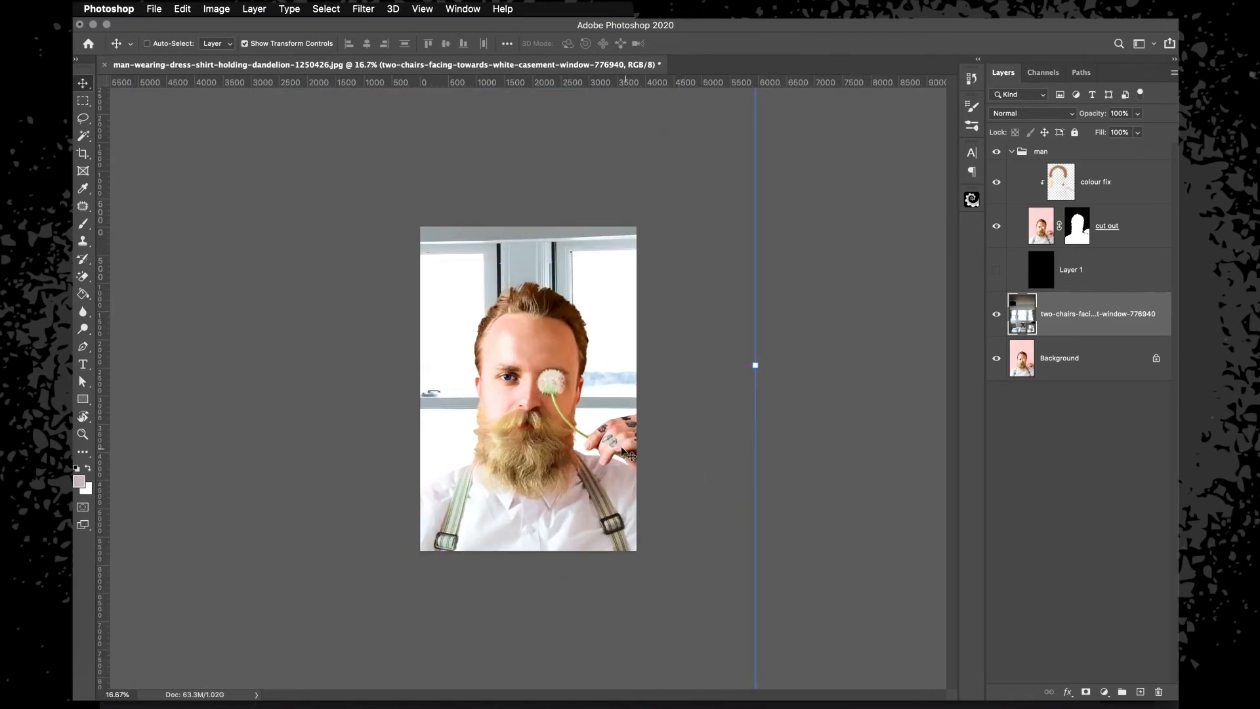
{"action": "key", "text": "super+semicolon"}
{"action": "left_click_drag", "start_coordinate": [630, 384], "coordinate": [642, 388]}
{"action": "key", "text": "m"}
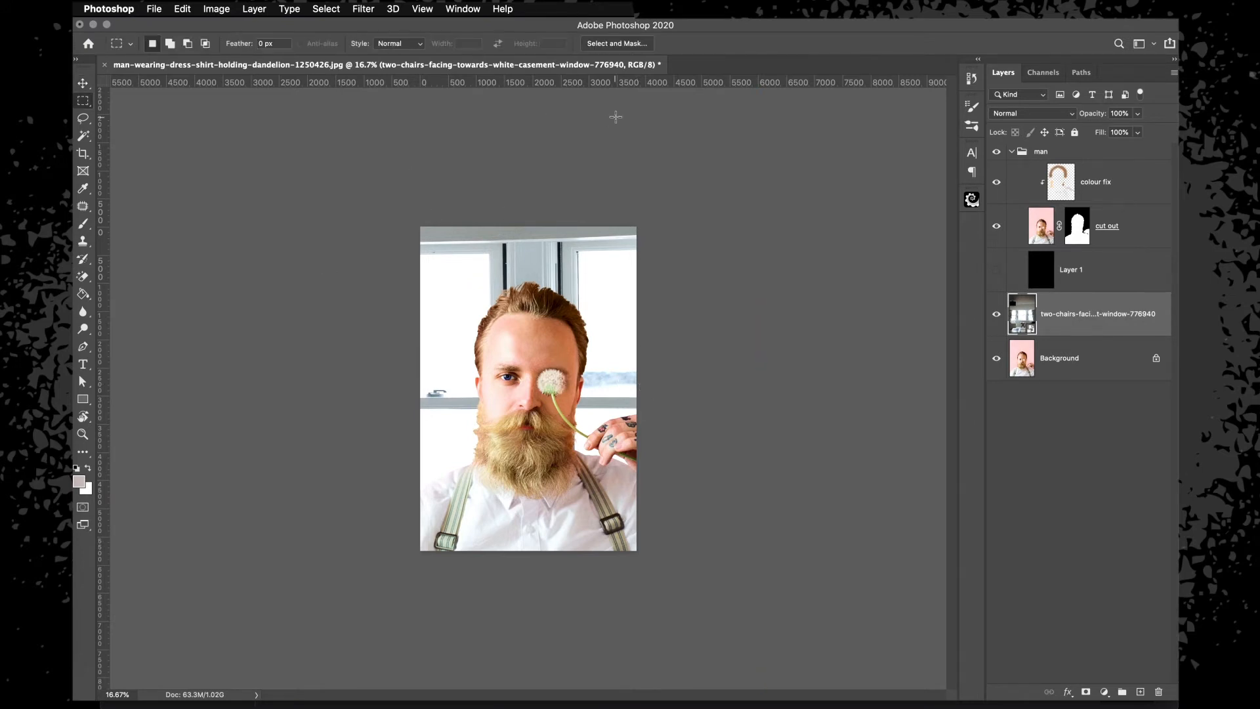
{"action": "key", "text": "super+equal"}
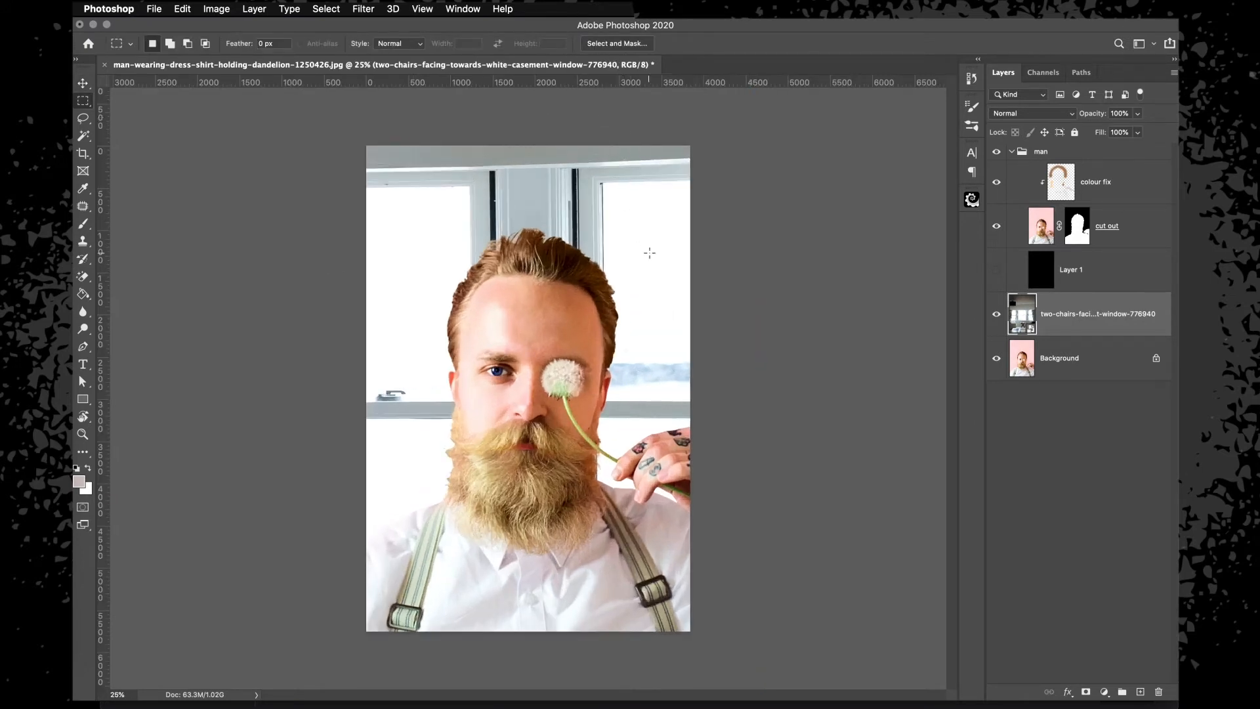
Duplicate the cut out layer with its mask to the top of the man group, above colour fix, and select the copy.
{"action": "left_click", "coordinate": [1109, 231]}
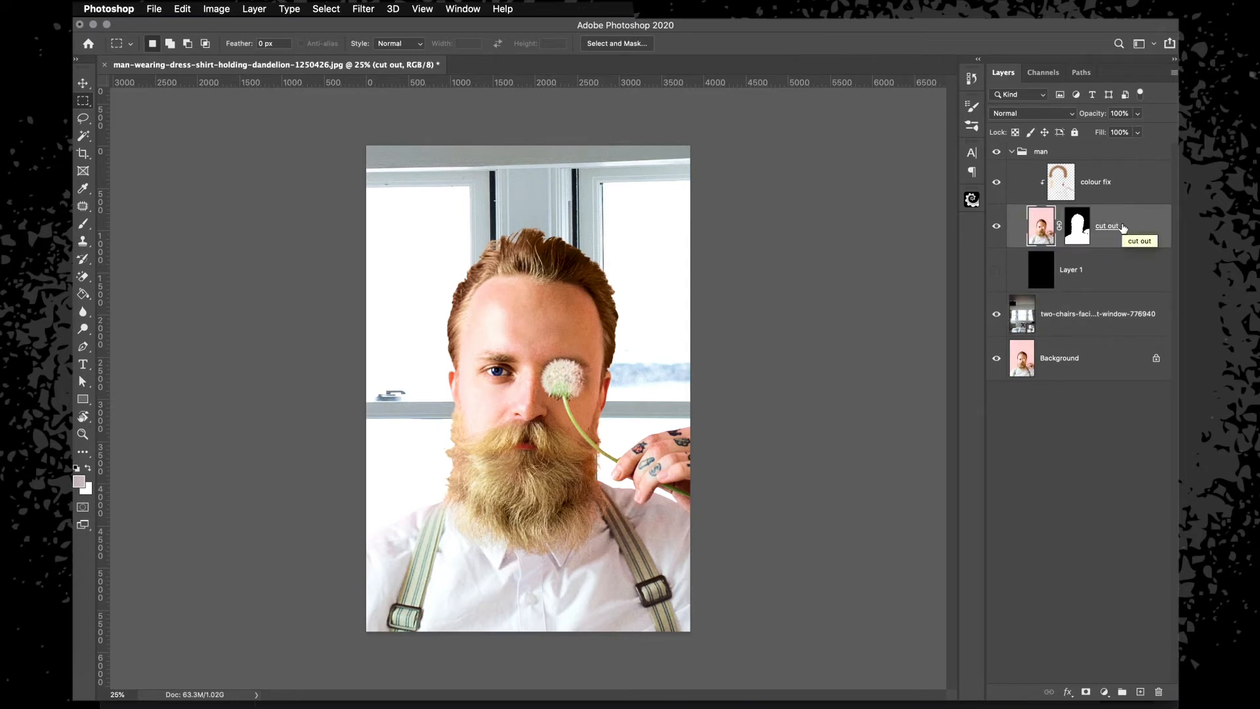
{"action": "left_click_drag", "start_coordinate": [1124, 227], "coordinate": [1119, 159]}
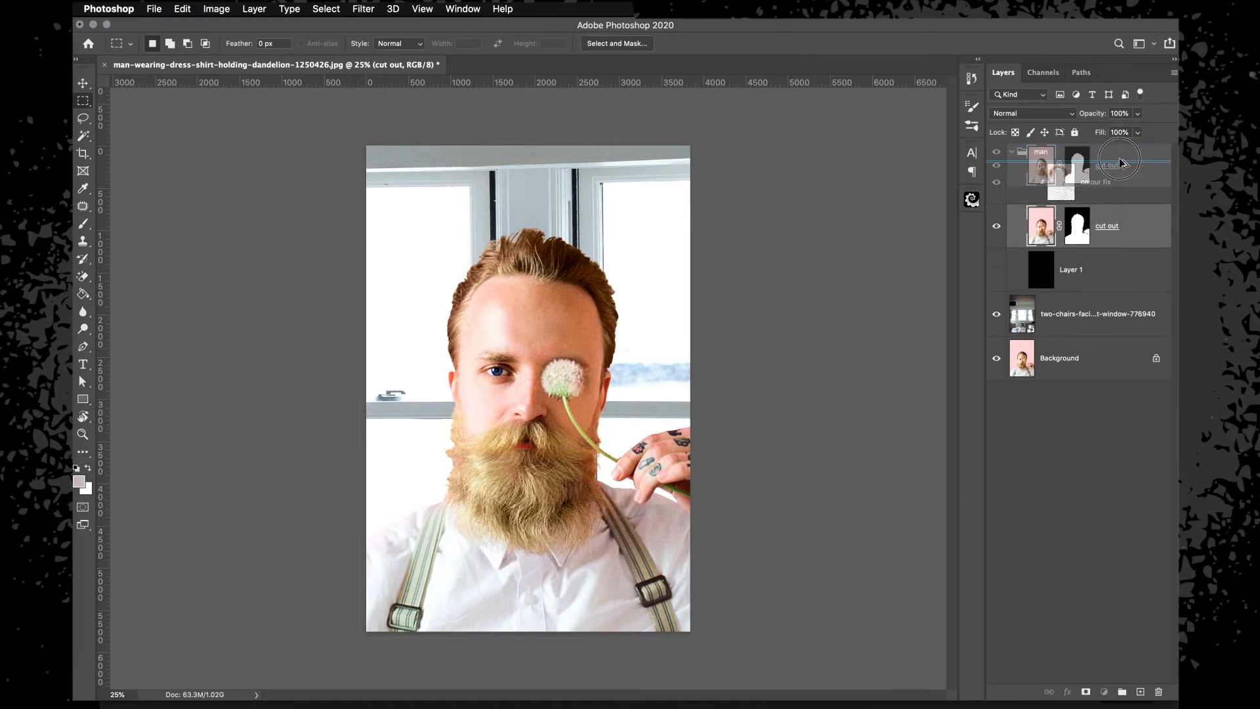
{"action": "left_click_drag", "start_coordinate": [1120, 163], "coordinate": [1120, 164]}
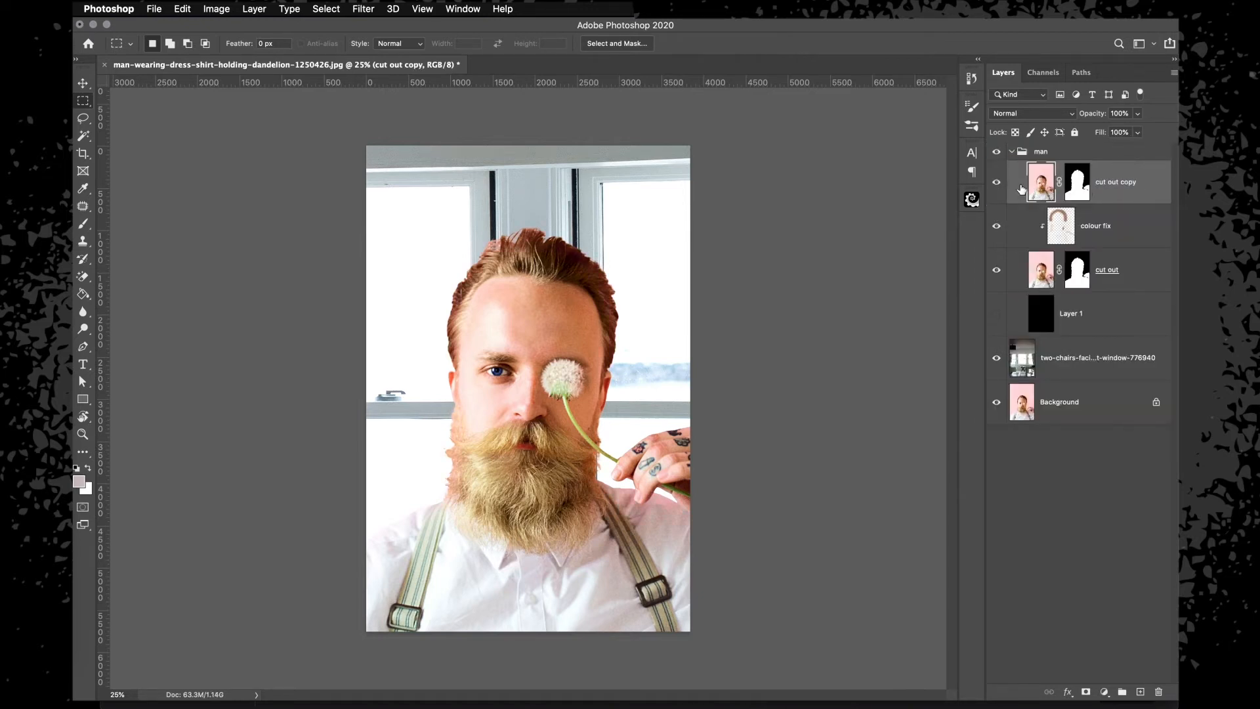
{"action": "left_click", "coordinate": [998, 186]}
{"action": "left_click", "coordinate": [1109, 276]}
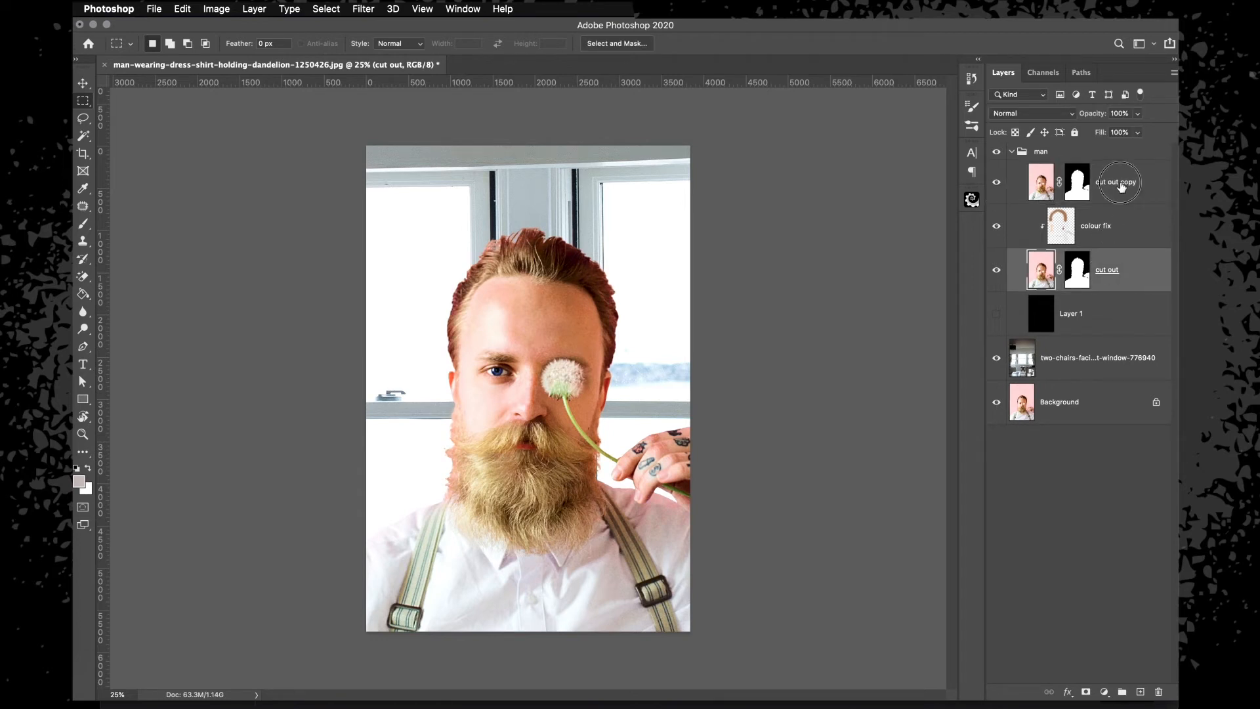
{"action": "left_click", "coordinate": [1093, 195]}
Add a Color Overlay to the cut out copy in black (000000) with Normal blend mode and 100% opacity.
{"action": "key", "text": "super+plus"}
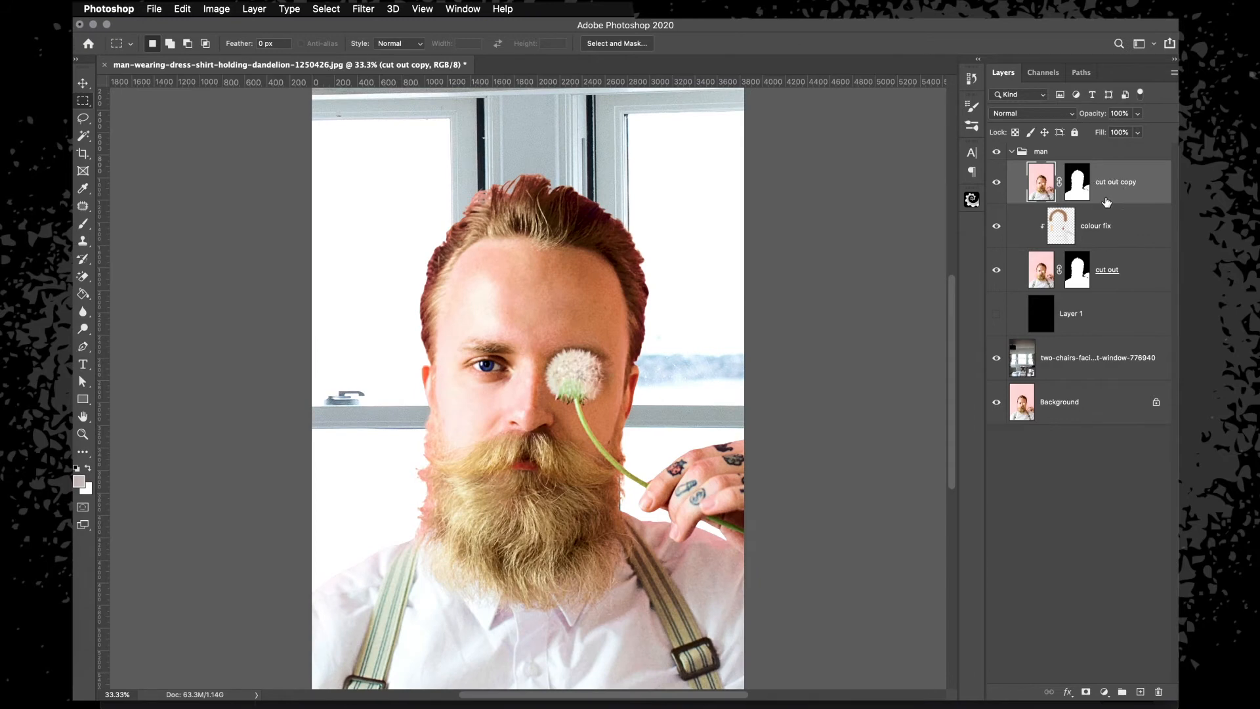
{"action": "double_click", "coordinate": [1107, 201]}
{"action": "left_click", "coordinate": [686, 307]}
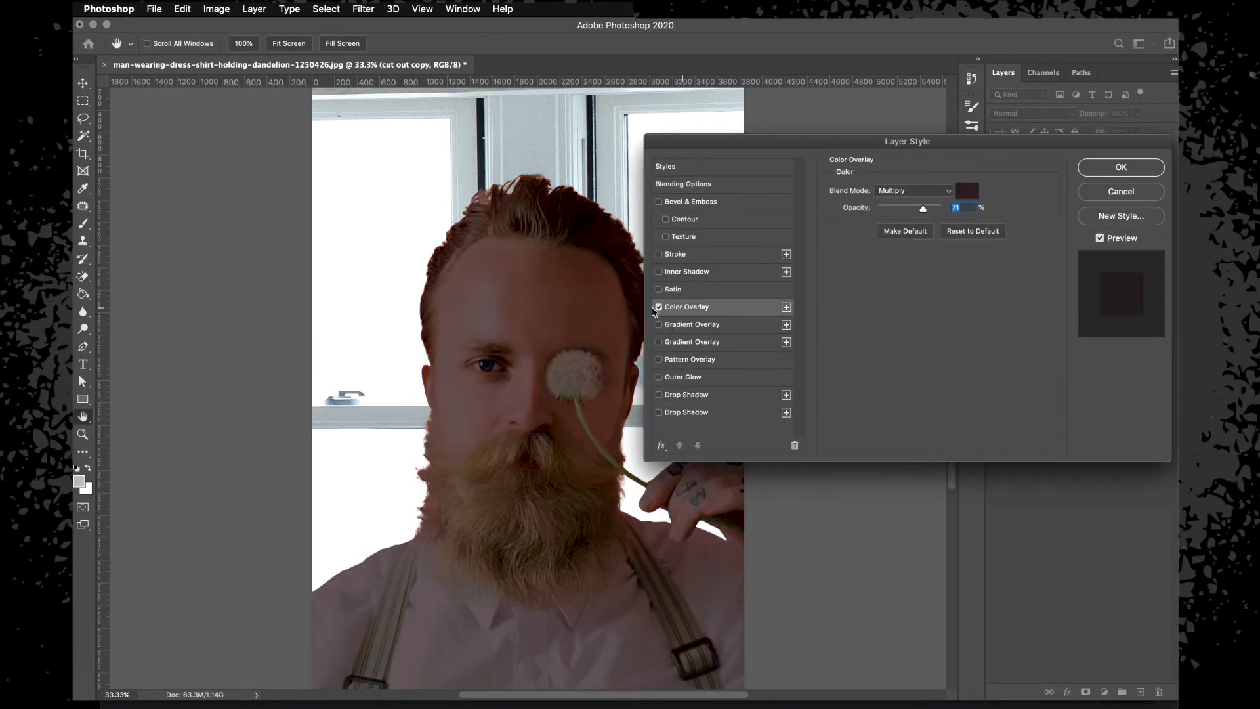
{"action": "left_click", "coordinate": [968, 191]}
{"action": "left_click_drag", "start_coordinate": [866, 561], "coordinate": [925, 659]}
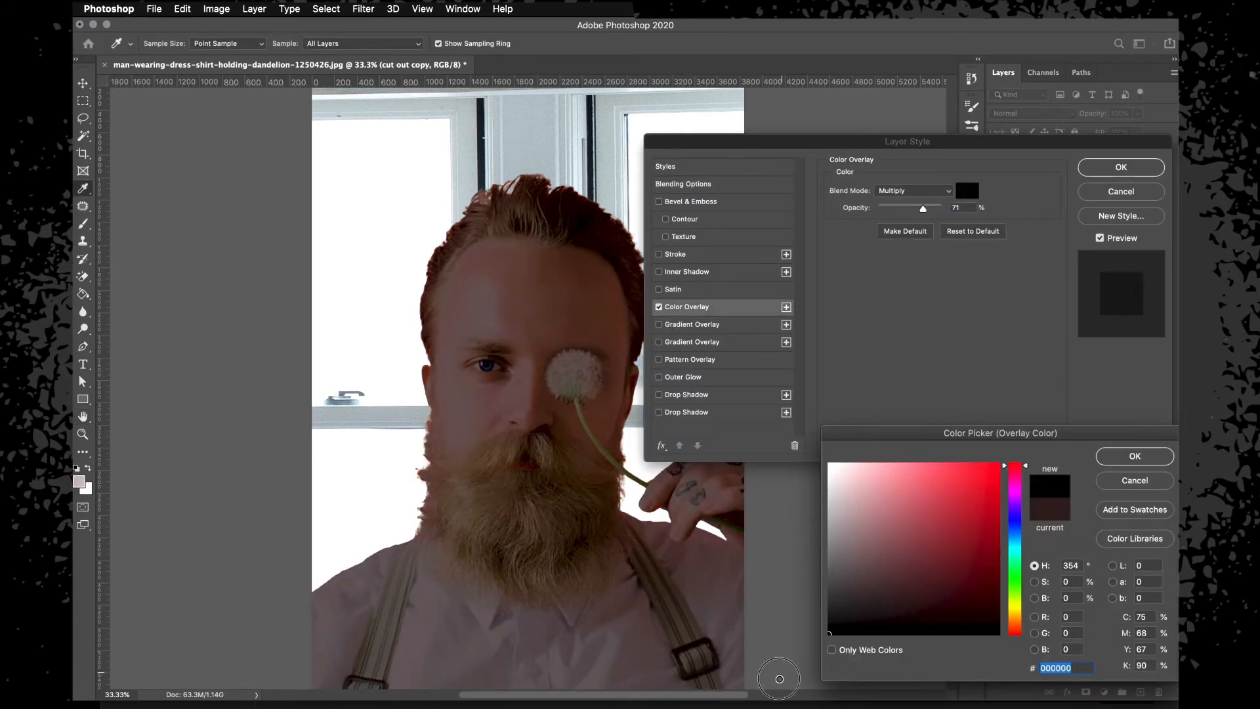
{"action": "left_click", "coordinate": [1135, 455]}
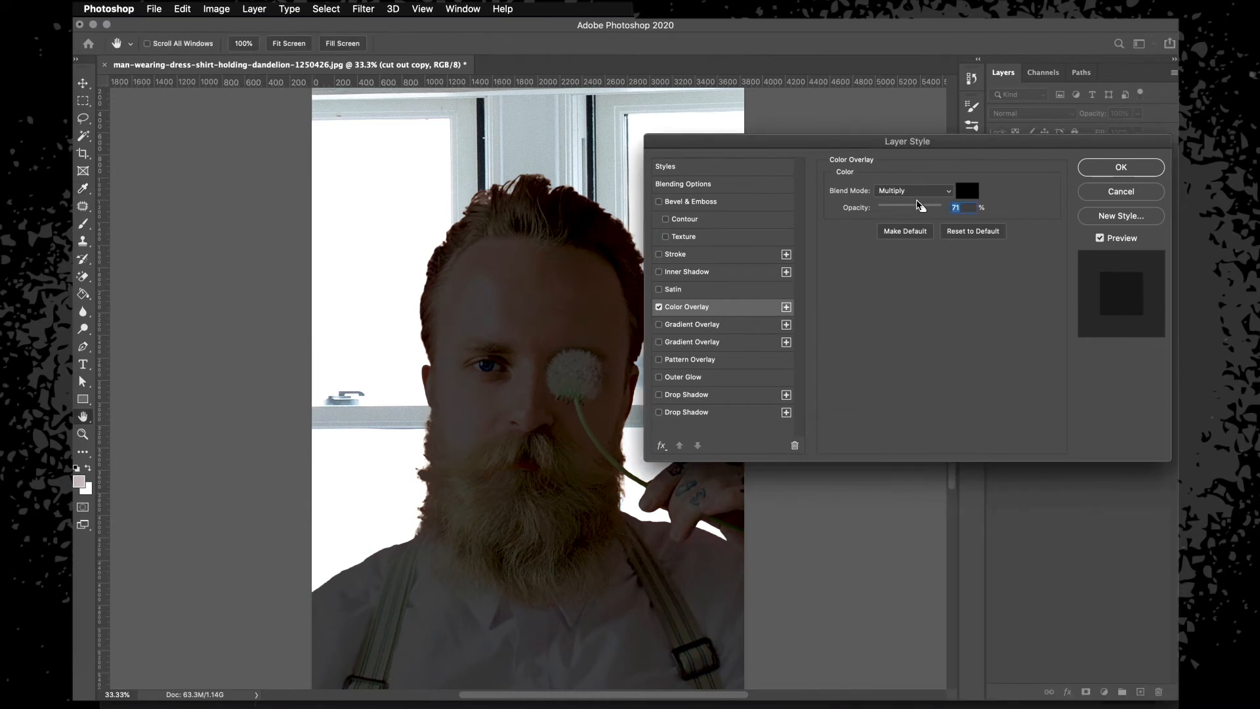
{"action": "left_click", "coordinate": [915, 190]}
{"action": "left_click", "coordinate": [899, 153]}
{"action": "left_click_drag", "start_coordinate": [919, 206], "coordinate": [1003, 226]}
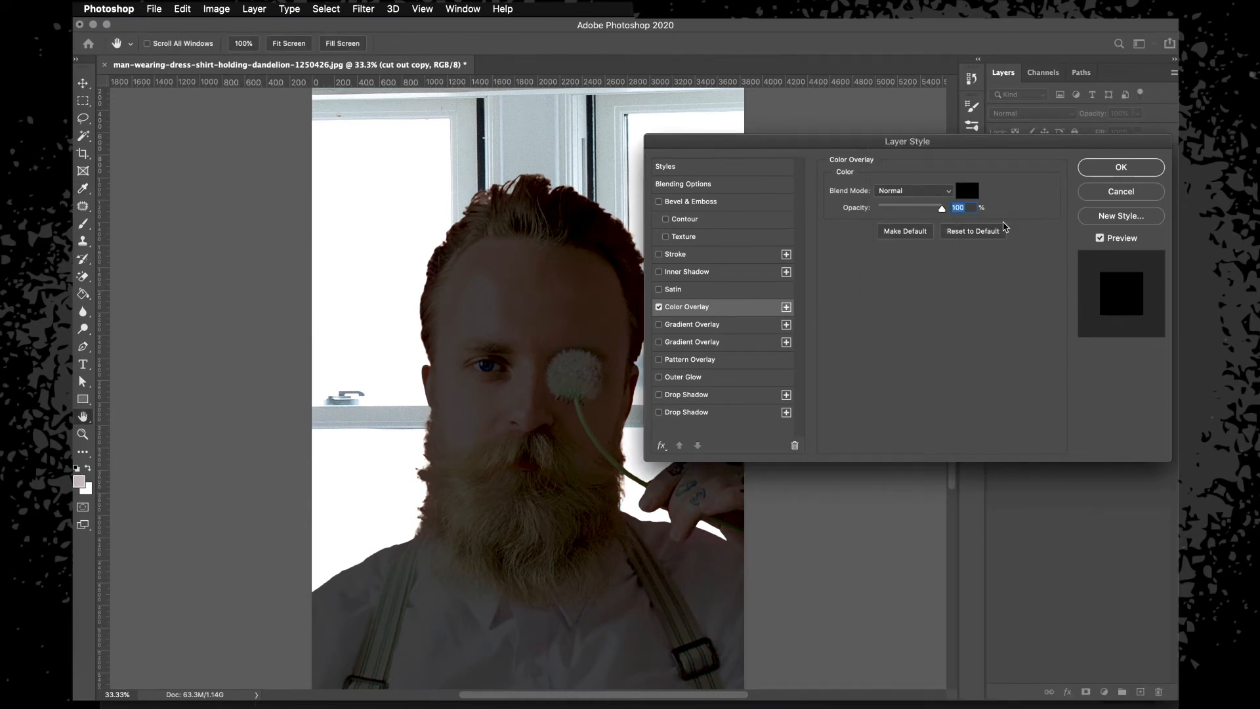
Add a white Inner Shadow to the cut out copy with a 90° angle, 22 px distance and 5% choke.
{"action": "left_click", "coordinate": [683, 277]}
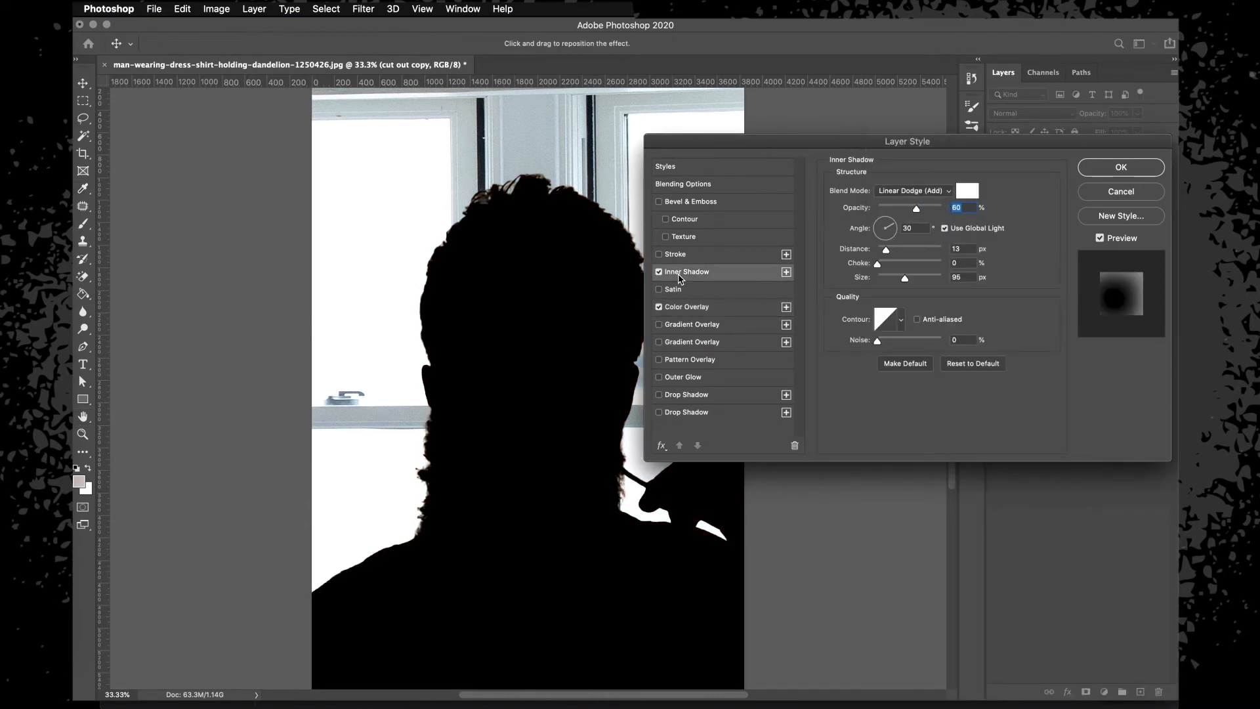
{"action": "key", "text": "Tab"}
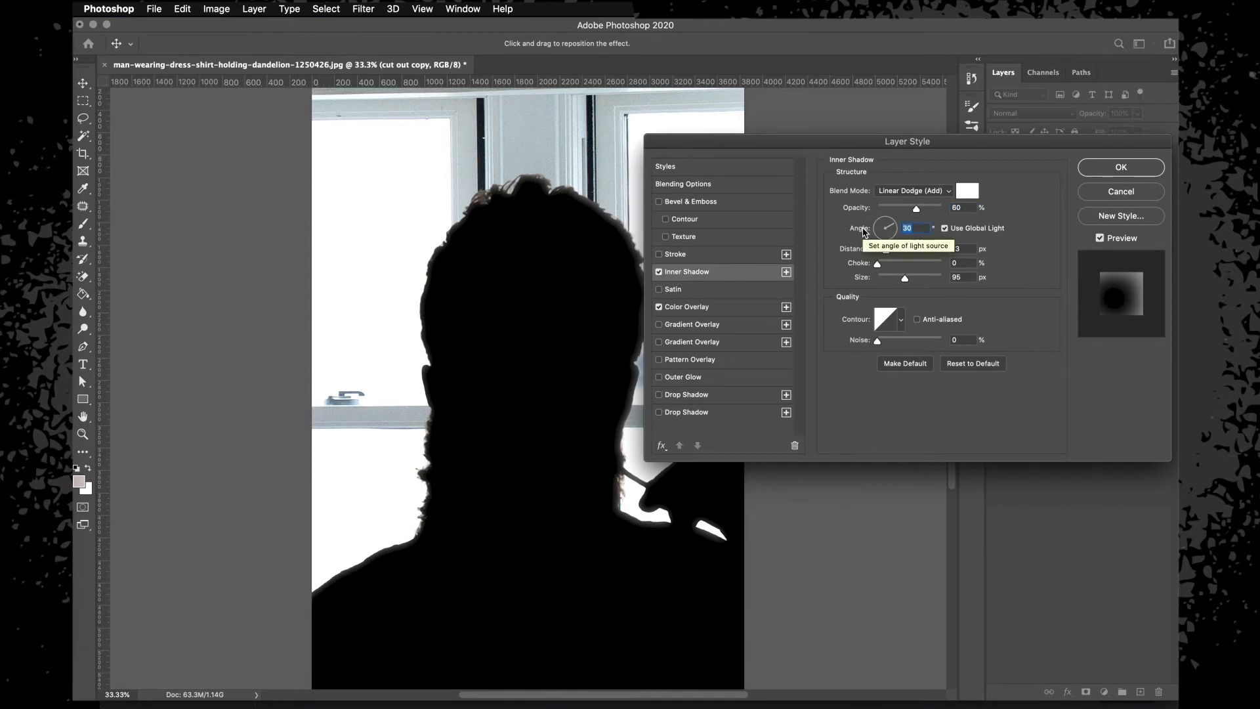
{"action": "type", "text": "90"}
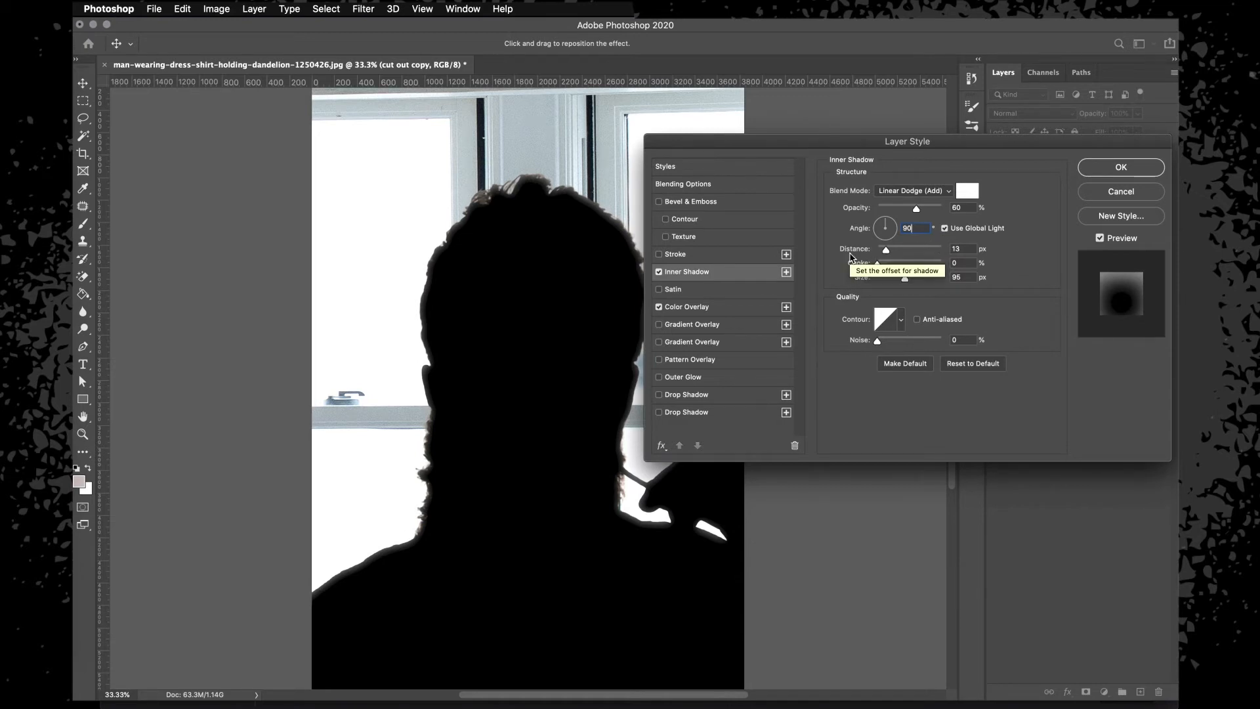
{"action": "key", "text": "super+equal"}
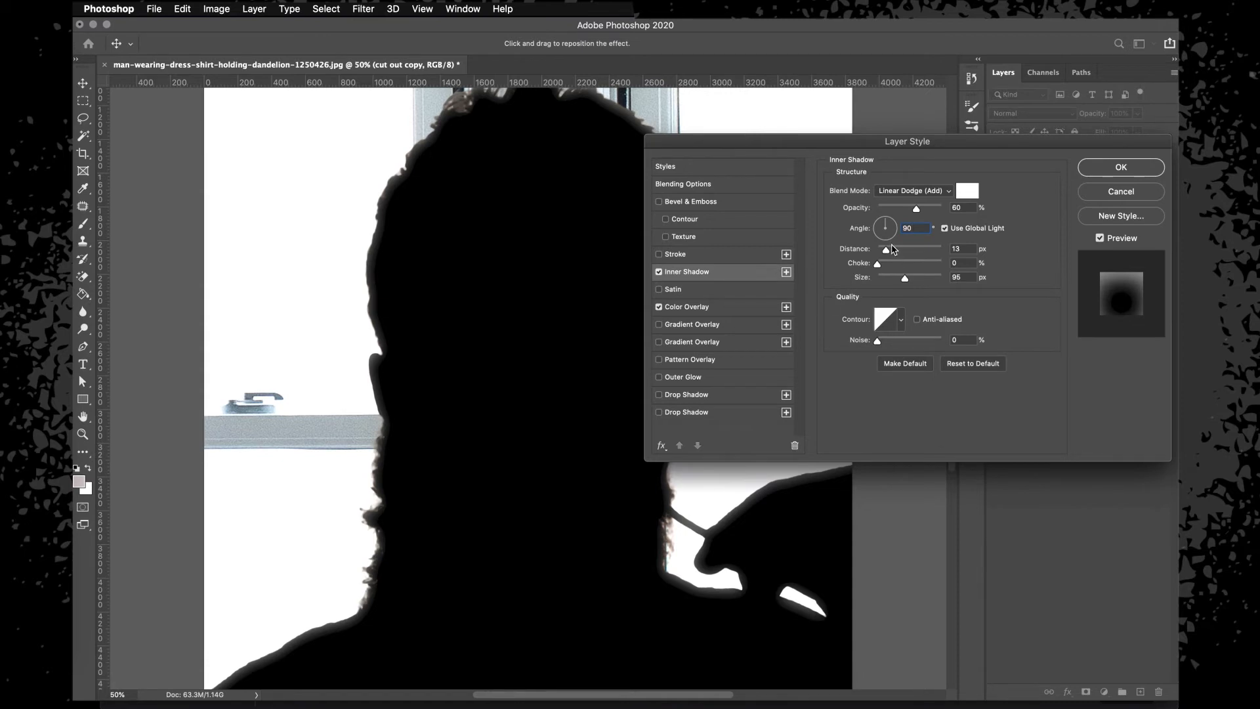
{"action": "left_click_drag", "start_coordinate": [886, 253], "coordinate": [889, 254]}
{"action": "scroll", "coordinate": [587, 294], "scroll_direction": "up", "scroll_amount": 2}
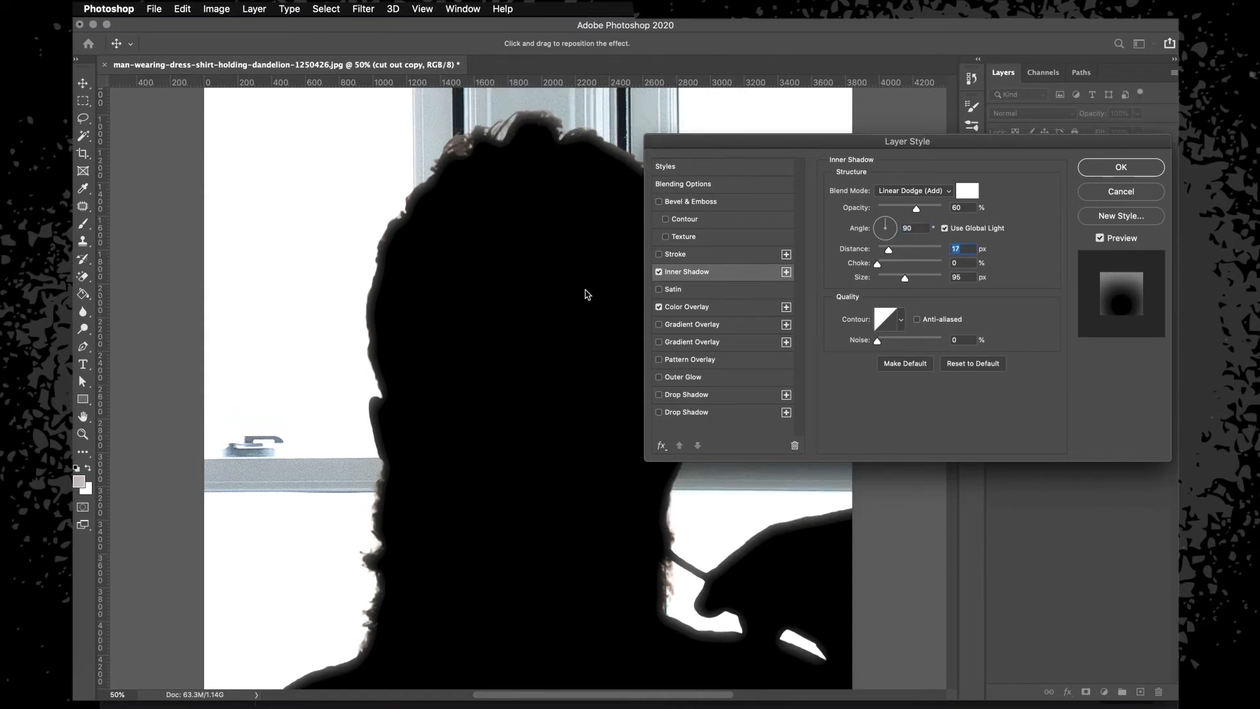
{"action": "left_click_drag", "start_coordinate": [897, 252], "coordinate": [901, 252]}
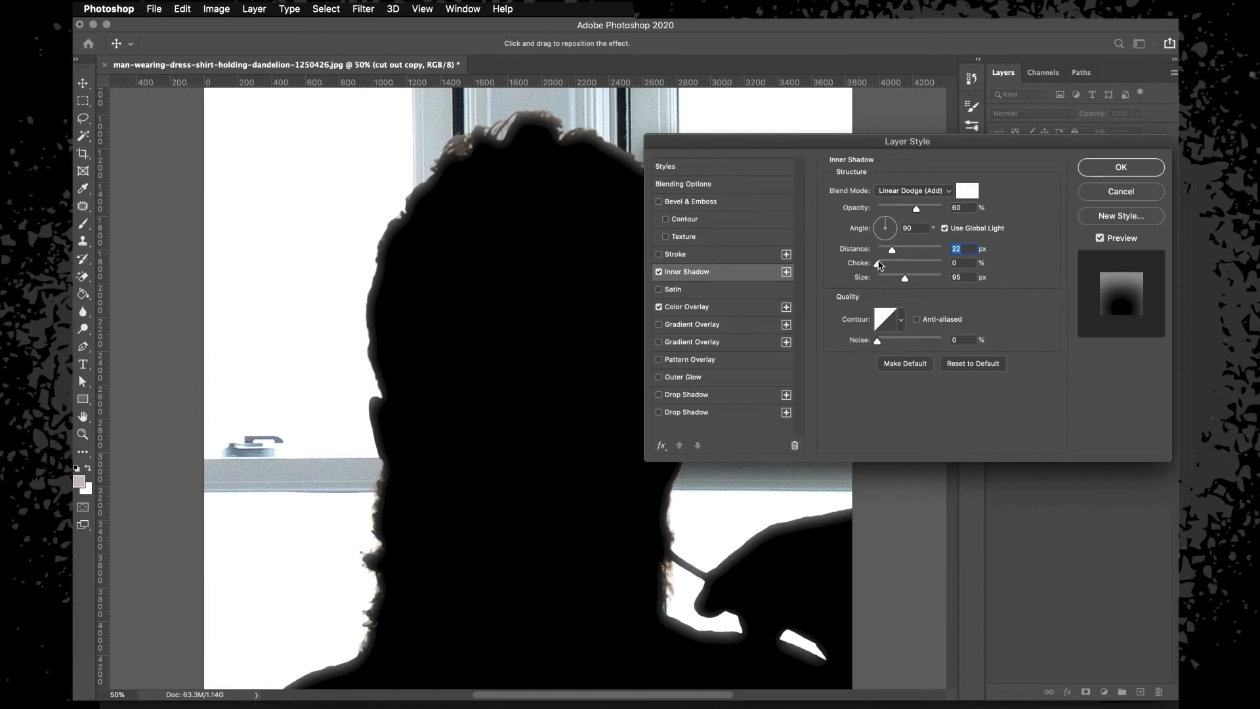
{"action": "left_click_drag", "start_coordinate": [880, 265], "coordinate": [882, 265]}
Set the Inner Shadow to Normal blend mode, 75% opacity, 11 px distance and 101 px size, and apply the layer style.
{"action": "left_click", "coordinate": [921, 192]}
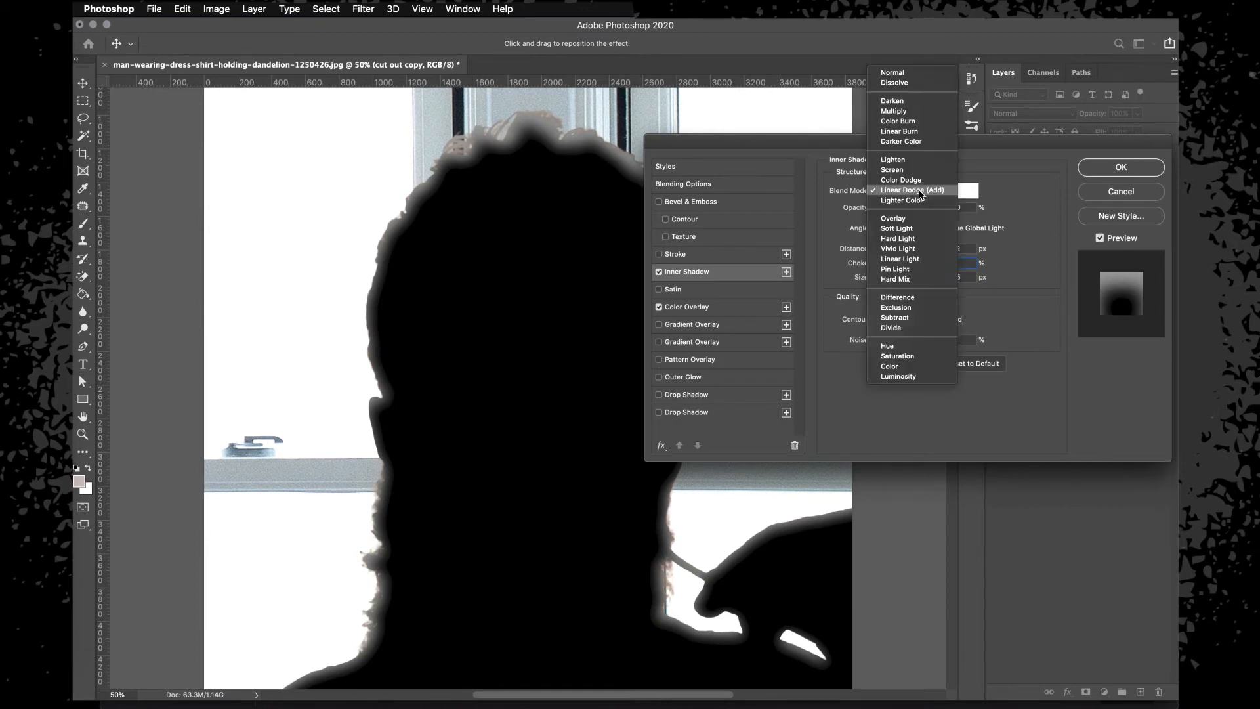
{"action": "left_click", "coordinate": [898, 74]}
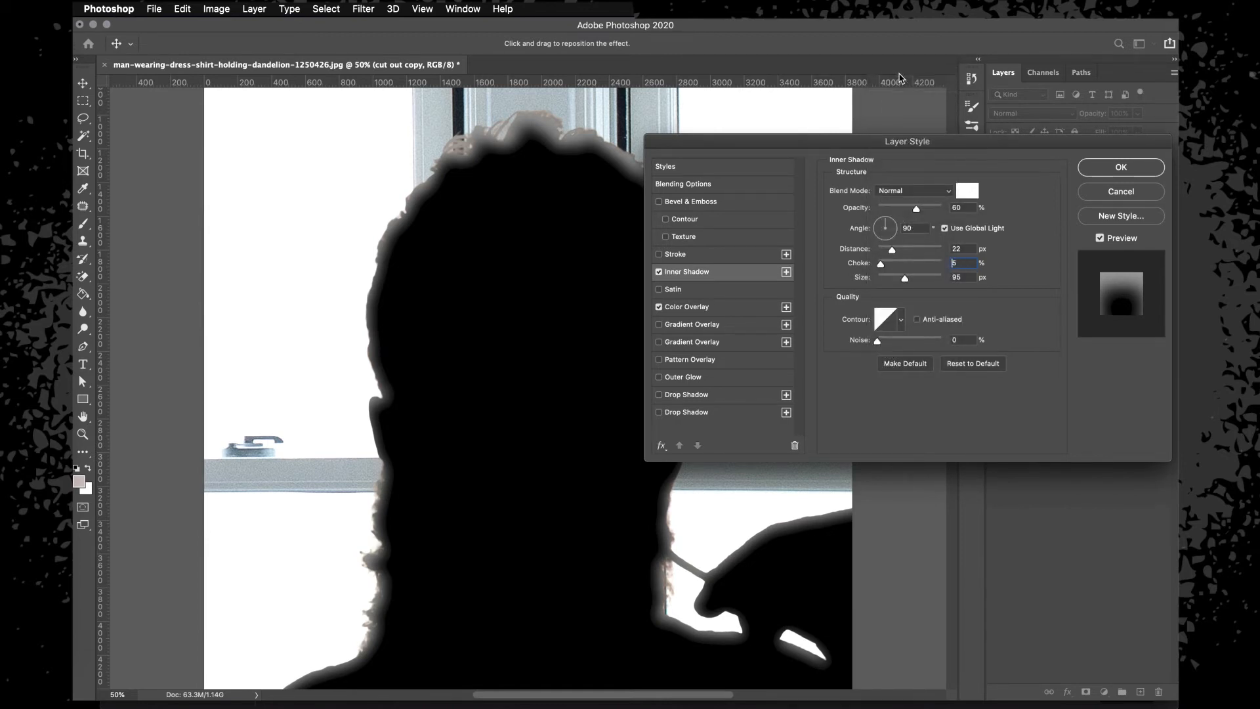
{"action": "left_click_drag", "start_coordinate": [916, 209], "coordinate": [926, 209]}
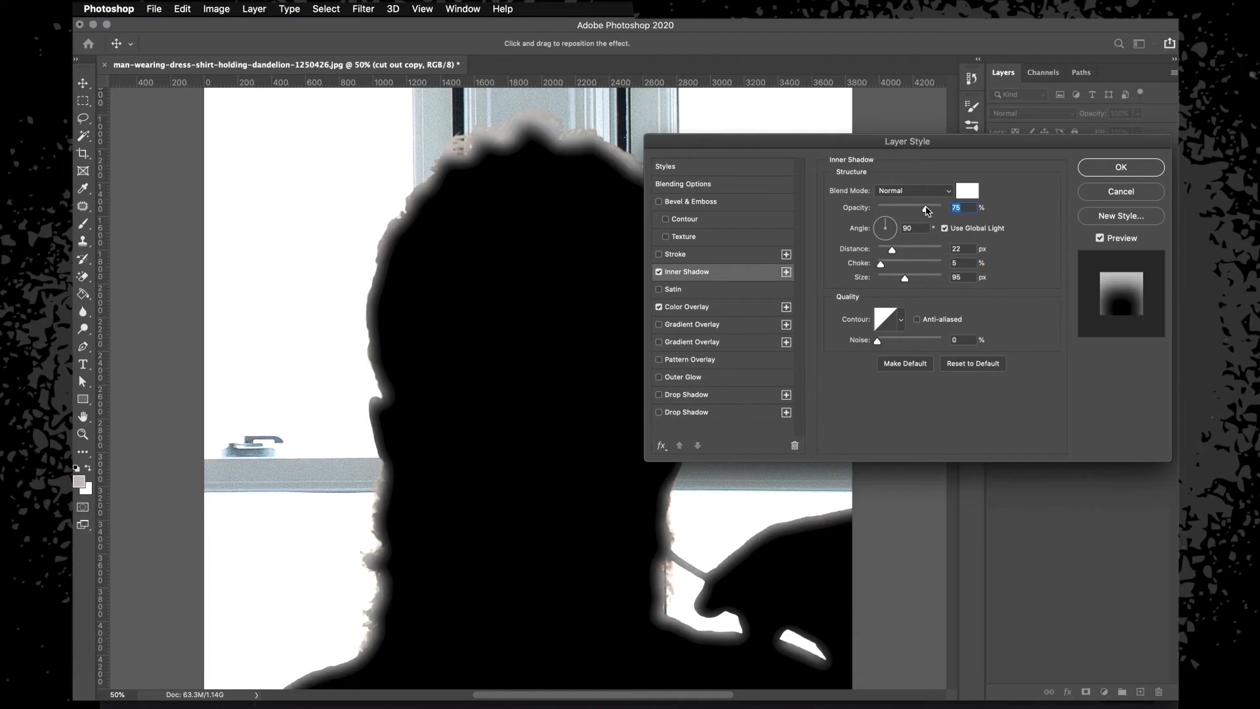
{"action": "left_click_drag", "start_coordinate": [893, 251], "coordinate": [906, 277]}
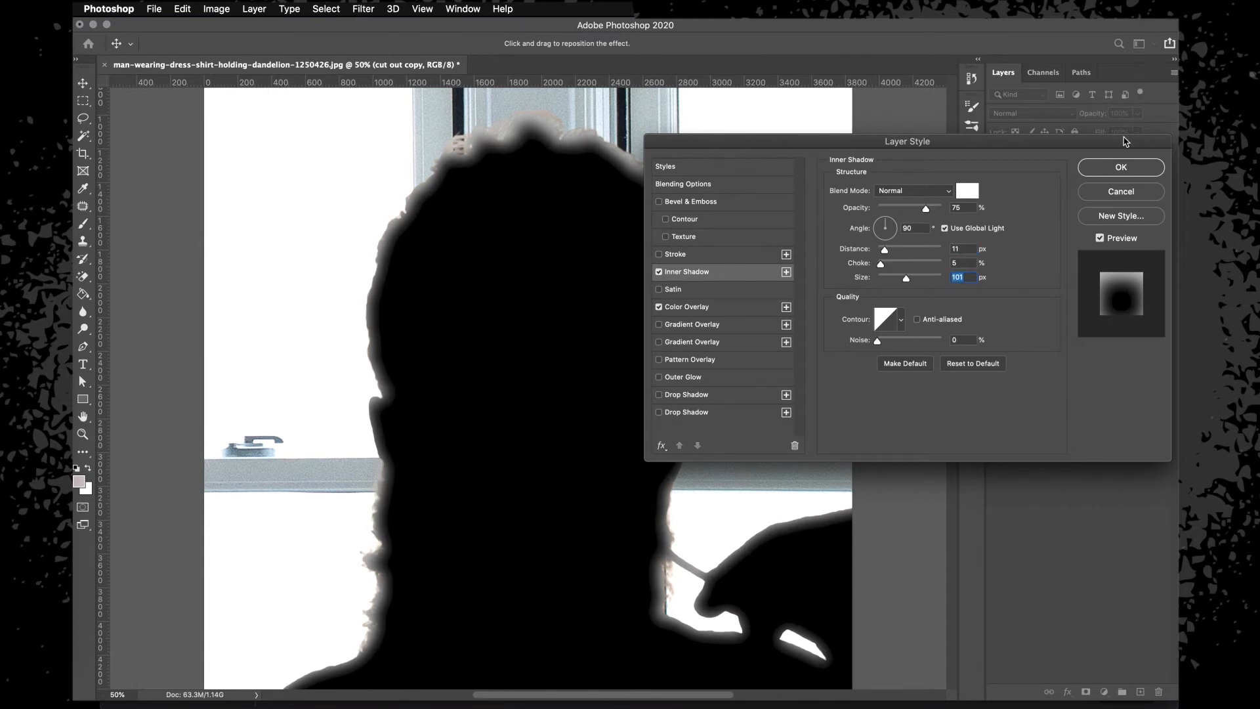
{"action": "left_click", "coordinate": [1120, 168]}
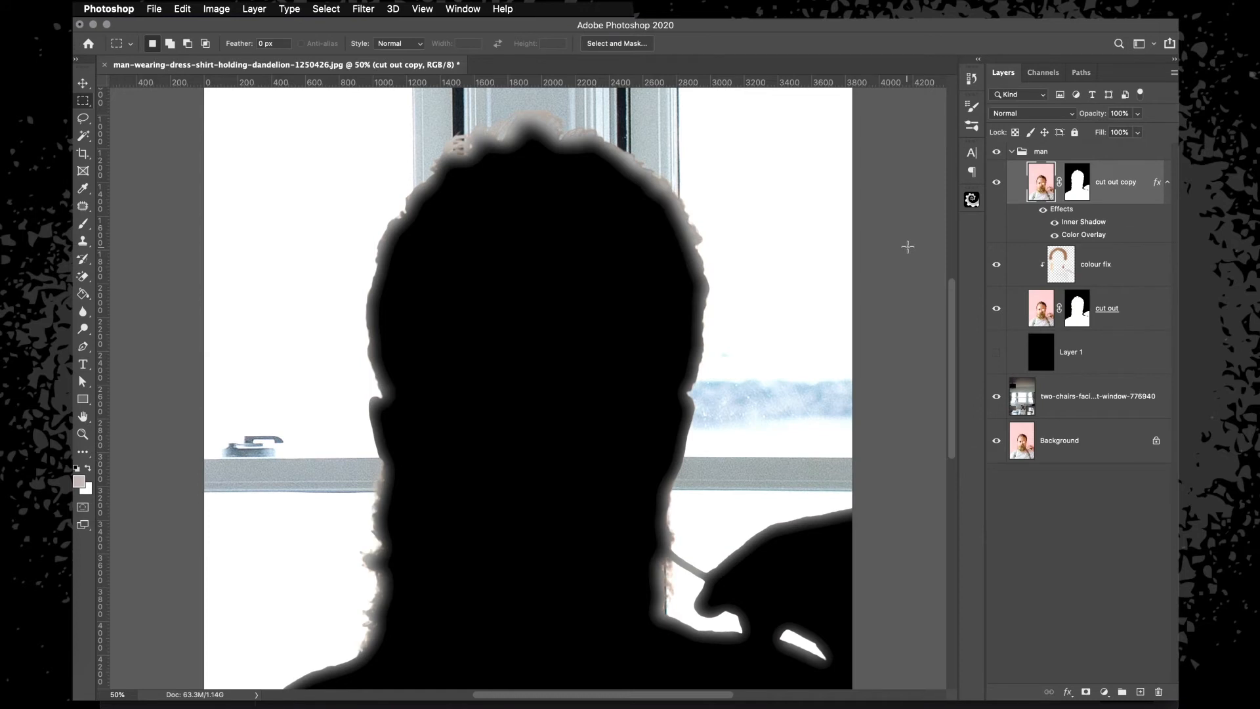
Convert the cut out copy layer with its effects to a smart object.
{"action": "key", "text": "super+minus"}
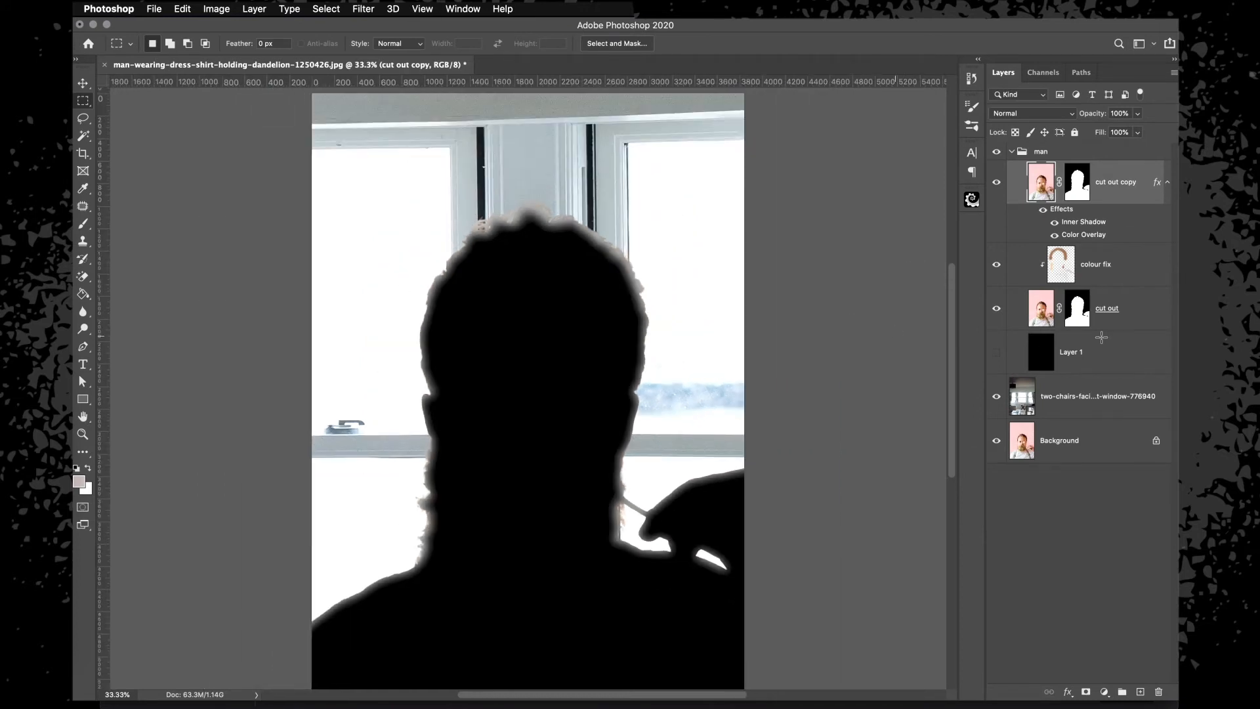
{"action": "right_click", "coordinate": [1118, 200]}
{"action": "left_click", "coordinate": [1116, 201]}
{"action": "right_click", "coordinate": [1112, 203]}
{"action": "left_click", "coordinate": [1021, 303]}
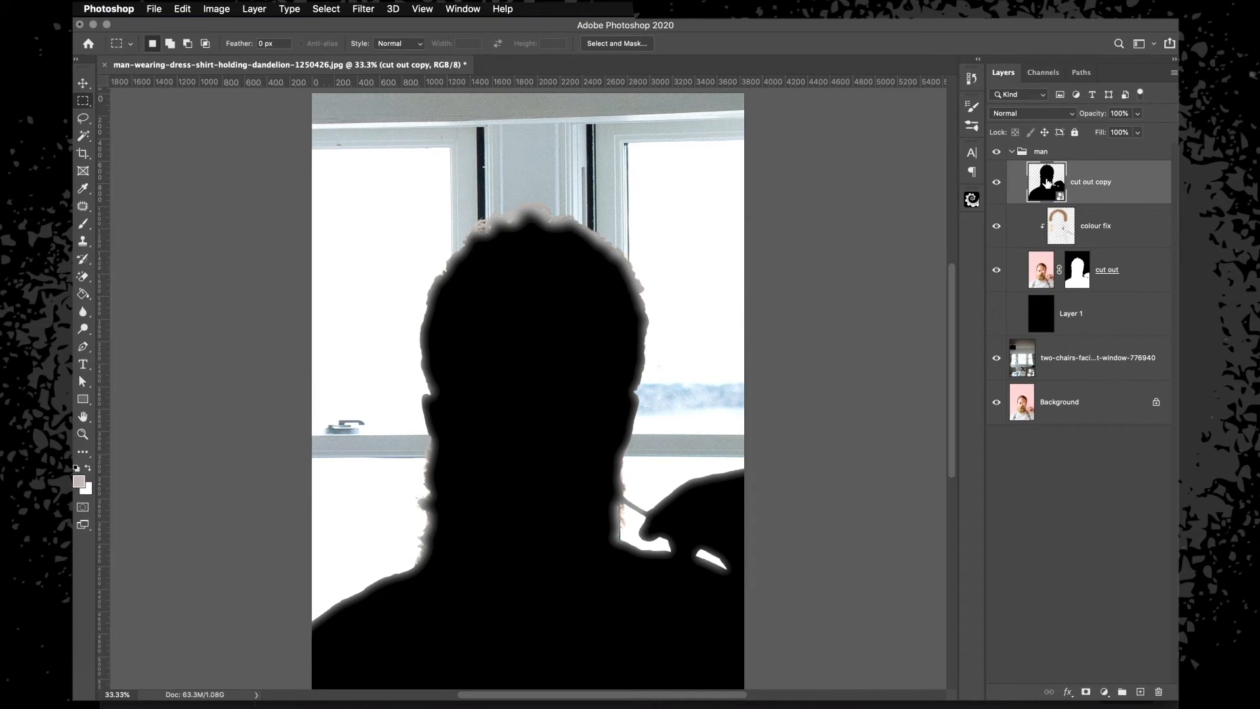
Open the cut out copy smart object's contents and add a new layer with bright blue as the brush colour.
{"action": "double_click", "coordinate": [1048, 181]}
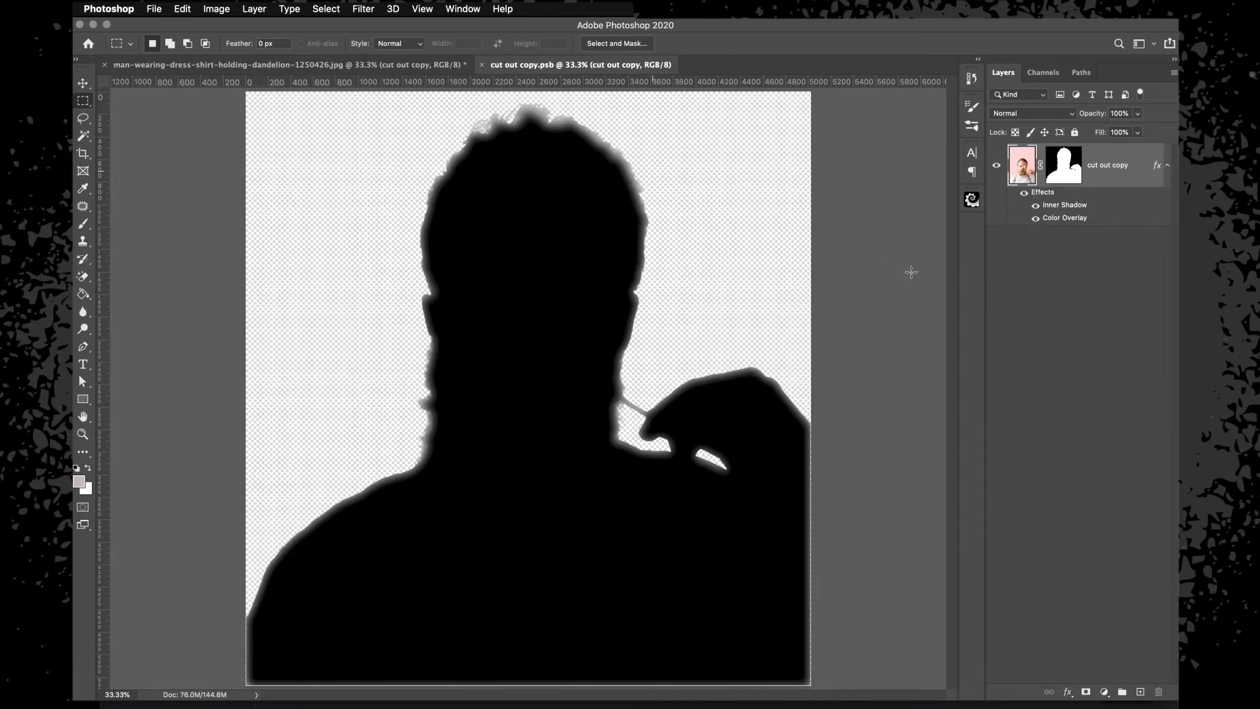
{"action": "left_click", "coordinate": [1140, 691]}
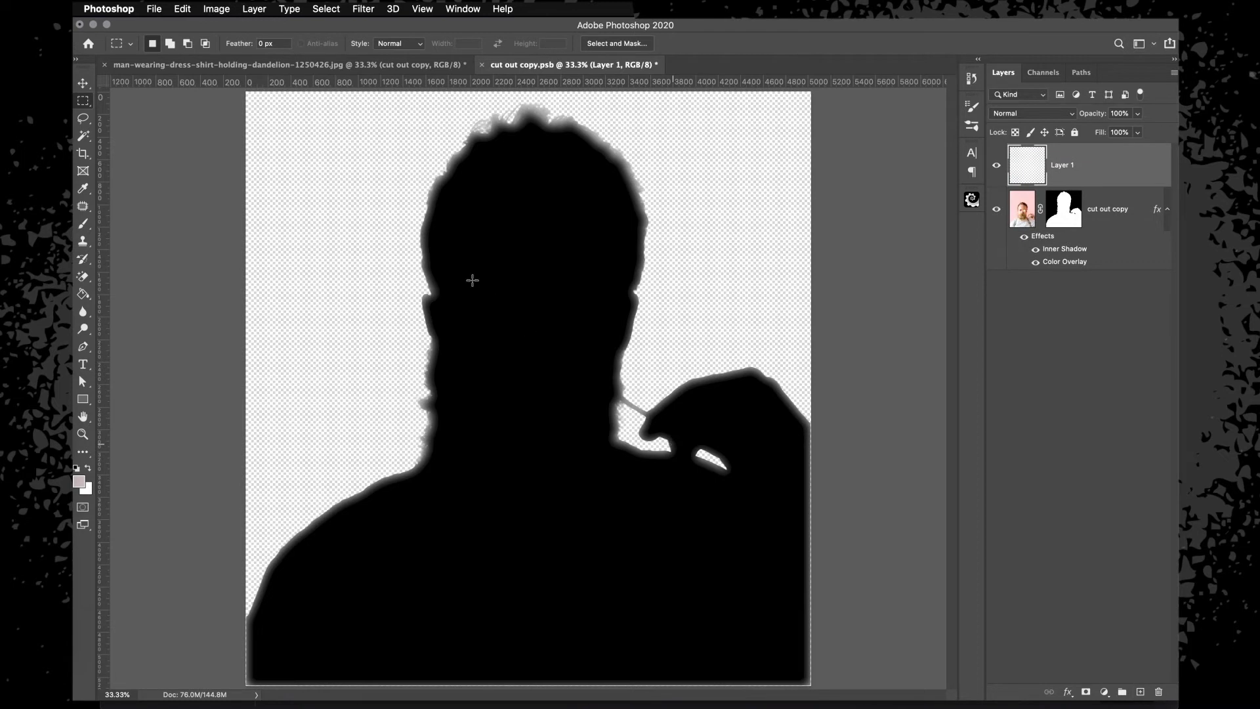
{"action": "key", "text": "b"}
{"action": "left_click", "coordinate": [79, 481]}
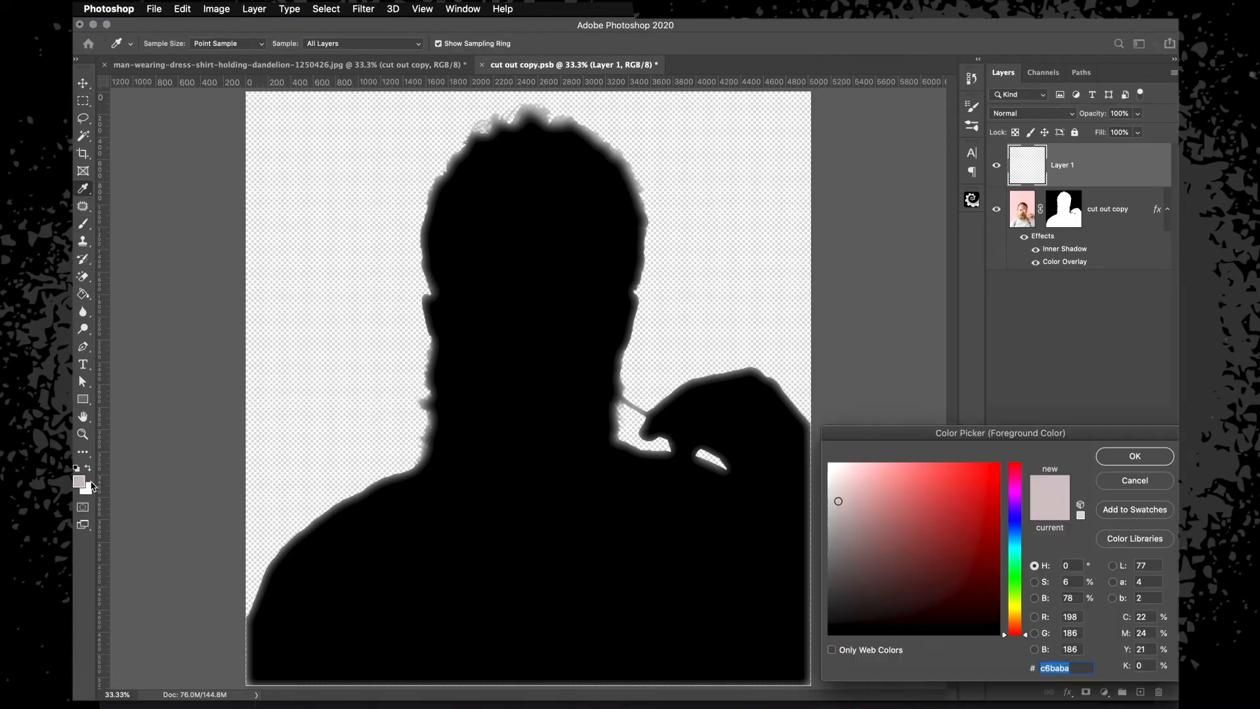
{"action": "left_click", "coordinate": [1019, 526]}
{"action": "left_click_drag", "start_coordinate": [972, 522], "coordinate": [1064, 438]}
{"action": "key", "text": "Return"}
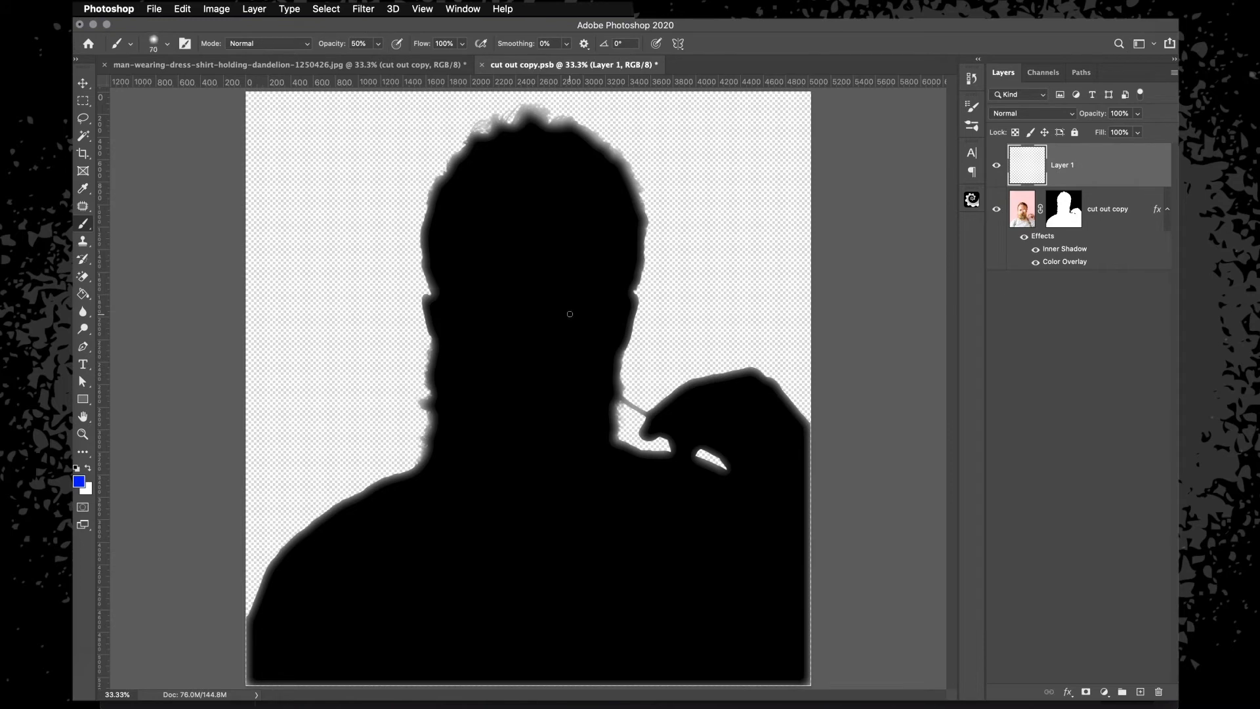
Paint a vertical blue line down the middle of the silhouette and save the smart object's contents.
{"action": "left_click", "coordinate": [549, 178]}
{"action": "left_click", "coordinate": [554, 546], "text": "shift"}
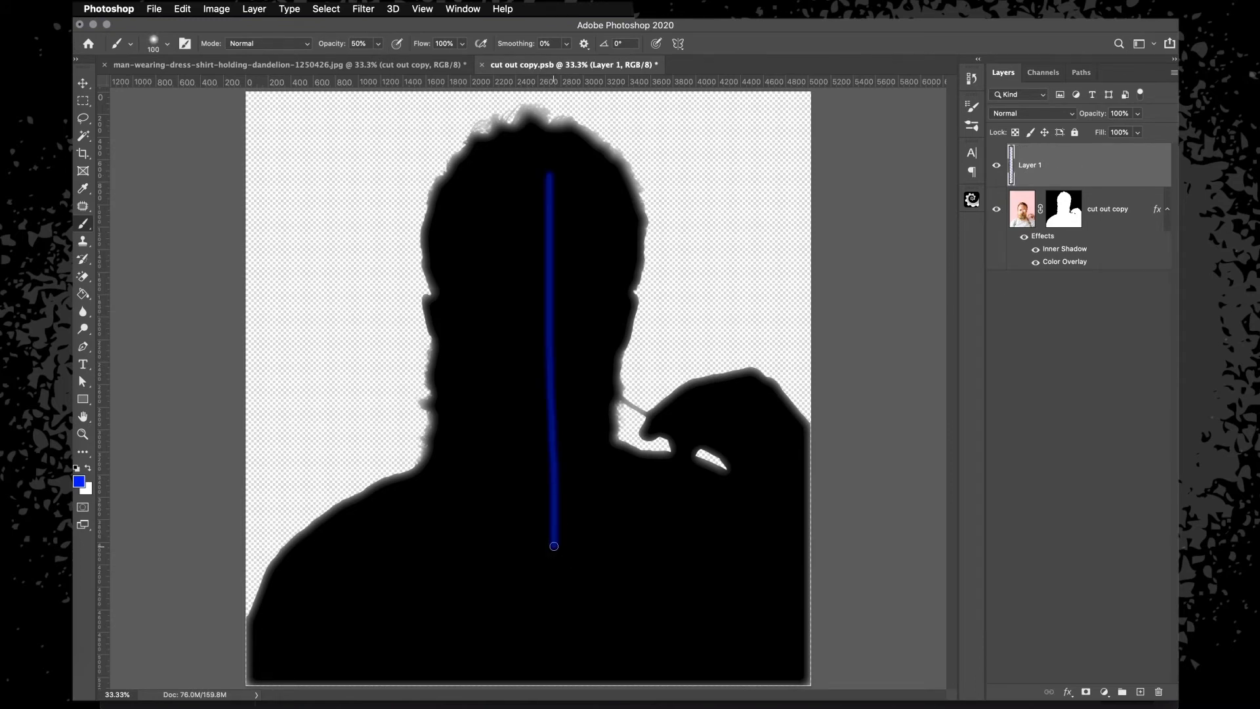
{"action": "key", "text": "s"}
{"action": "key", "text": "ctrl+s"}
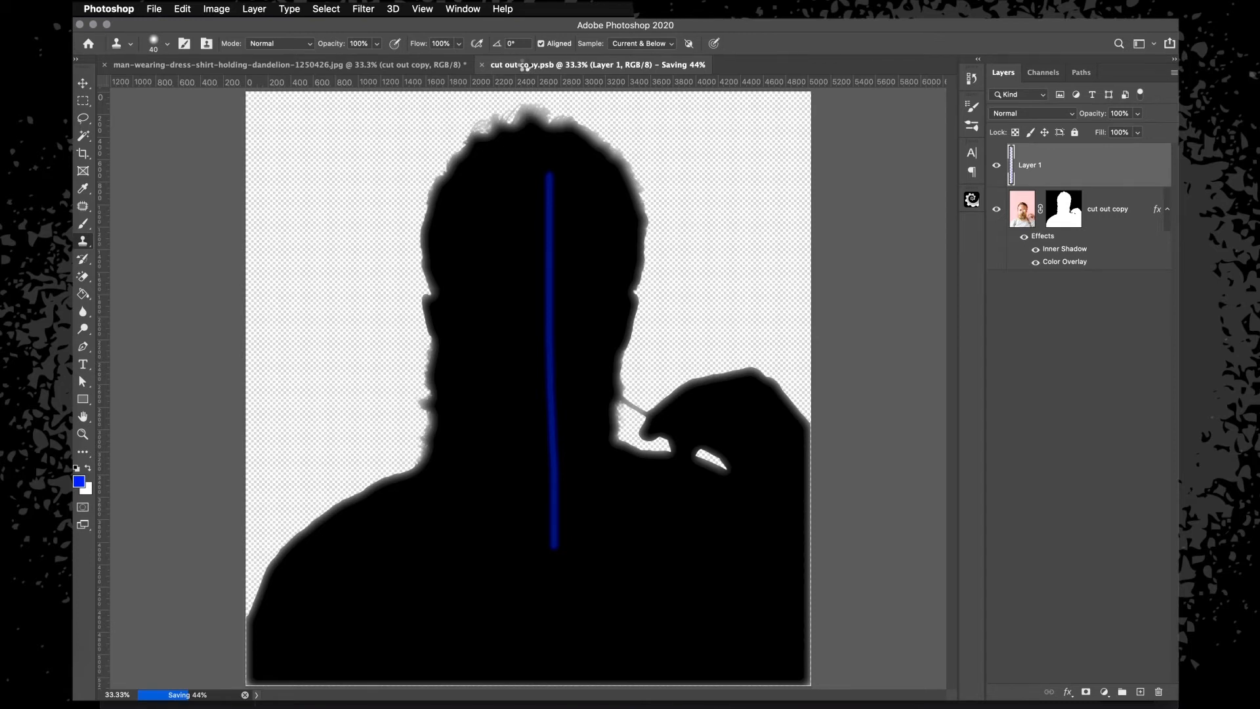
{"action": "left_click", "coordinate": [289, 64]}
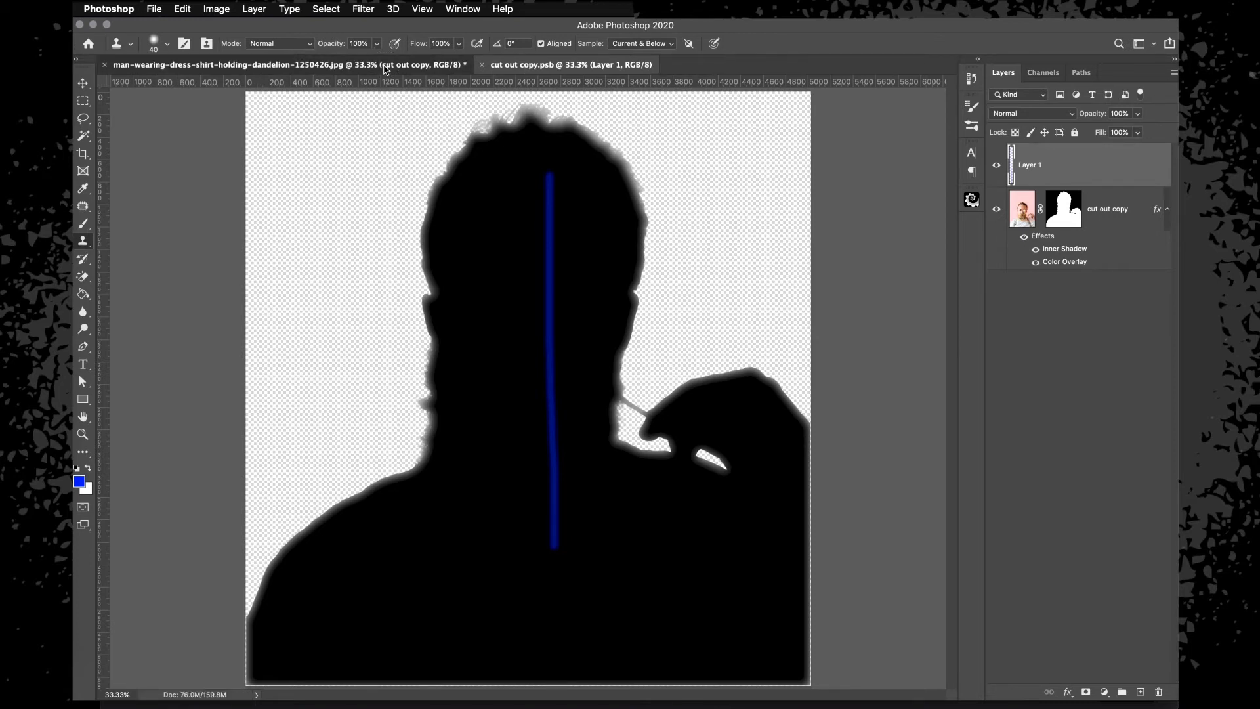
{"action": "left_click", "coordinate": [564, 65]}
Hide the blue line layer, save the smart object's contents and return to the main document.
{"action": "left_click", "coordinate": [996, 165]}
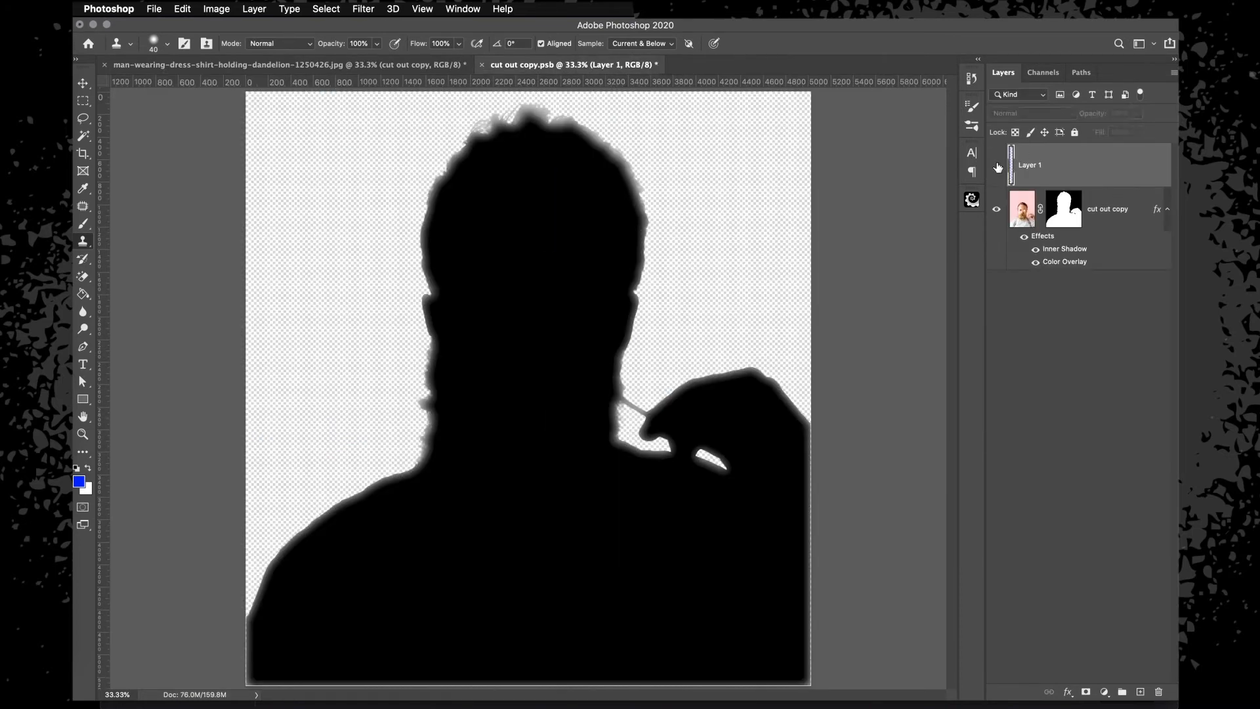
{"action": "key", "text": "super+s"}
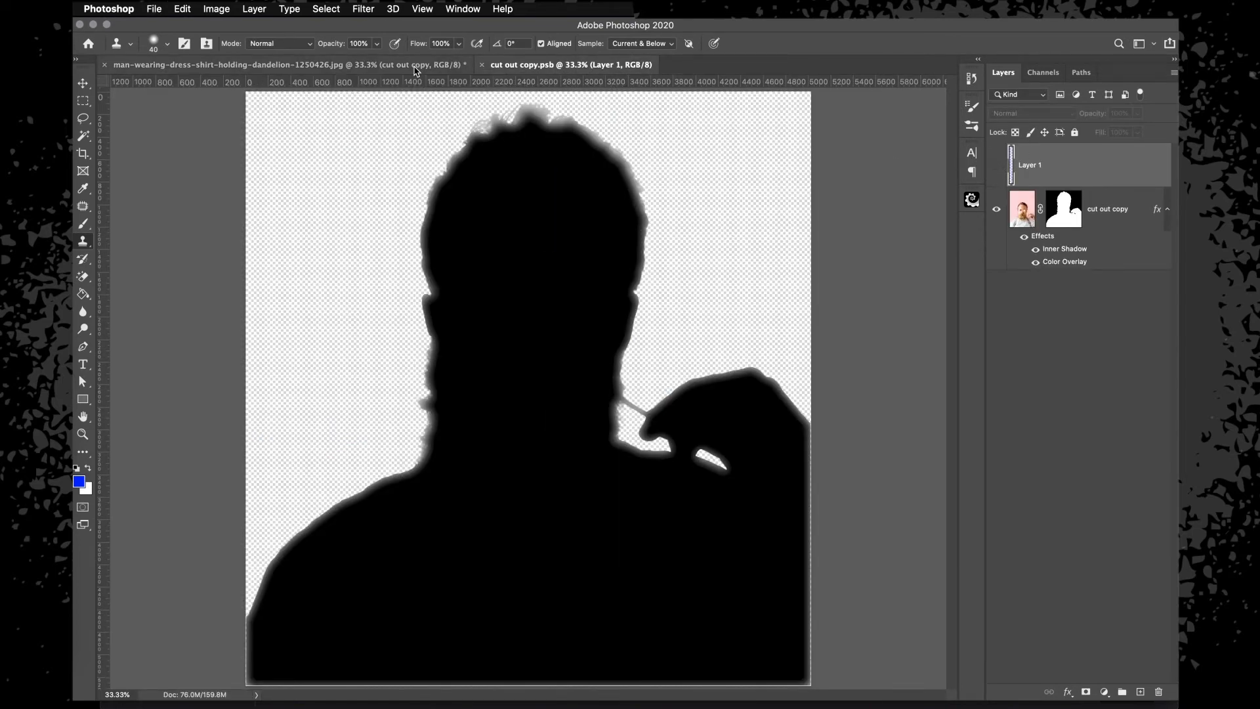
{"action": "left_click", "coordinate": [415, 66]}
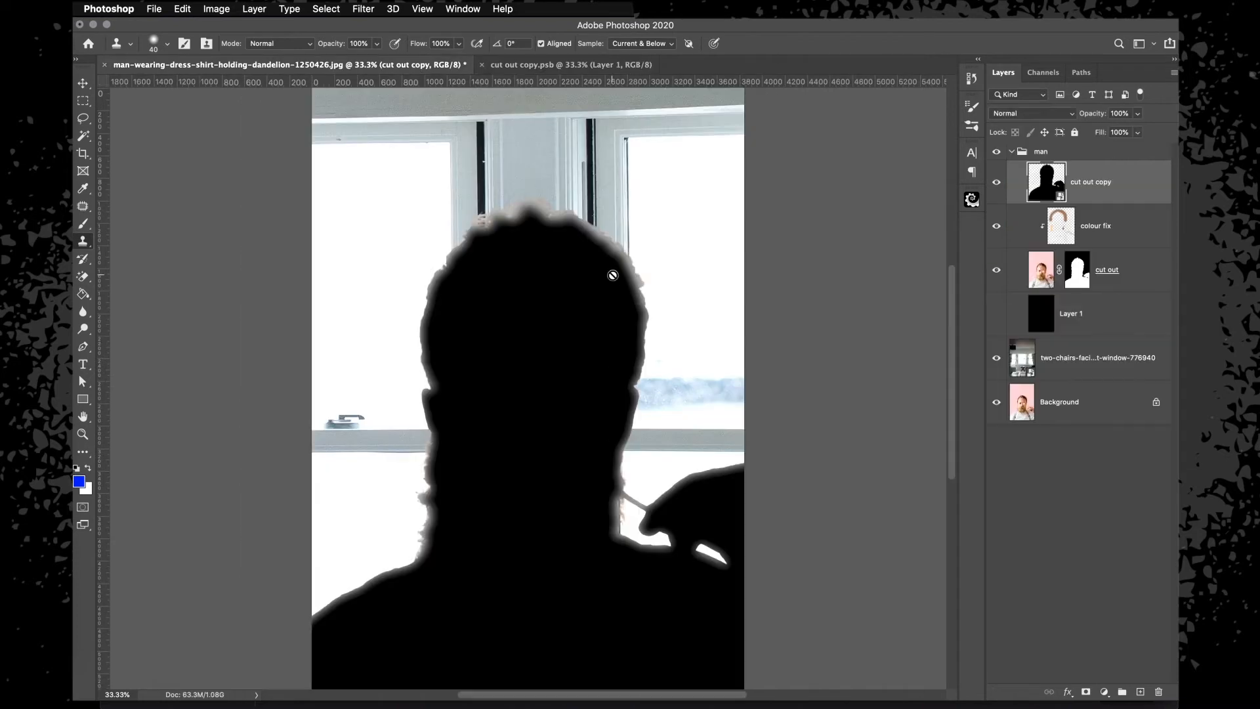
Set the cut out copy smart object's blend mode to Screen.
{"action": "key", "text": "b"}
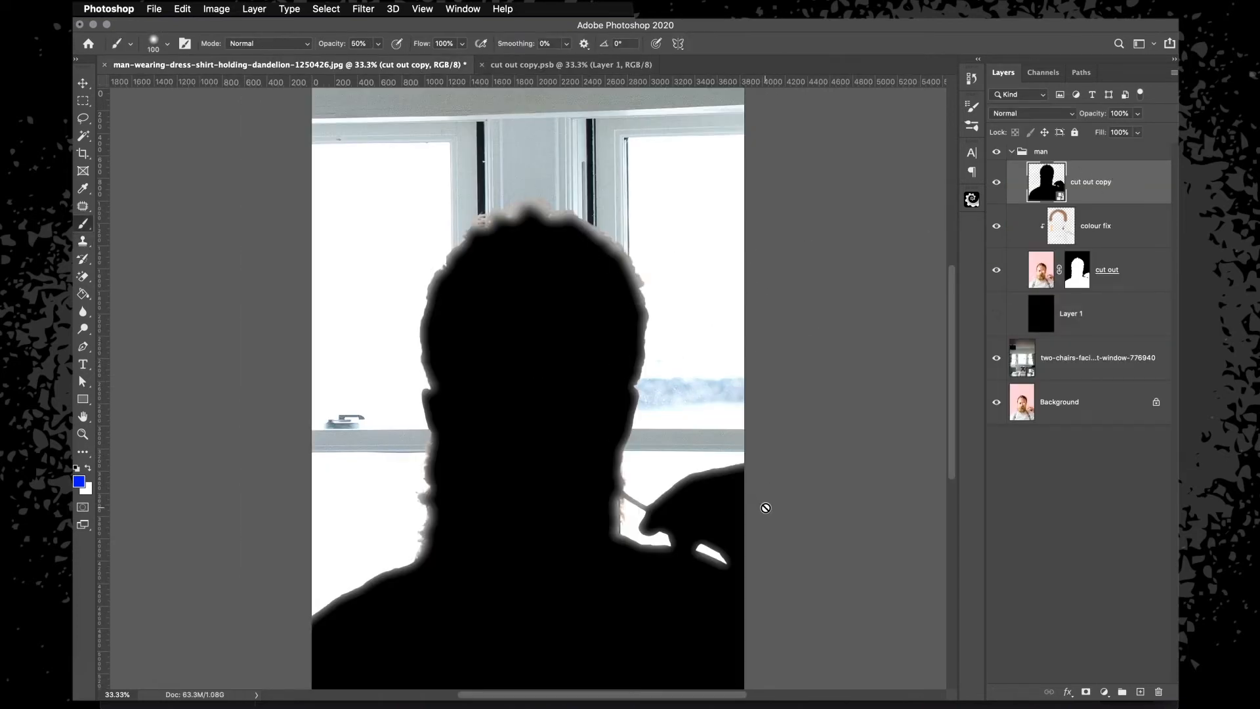
{"action": "left_click", "coordinate": [1018, 116]}
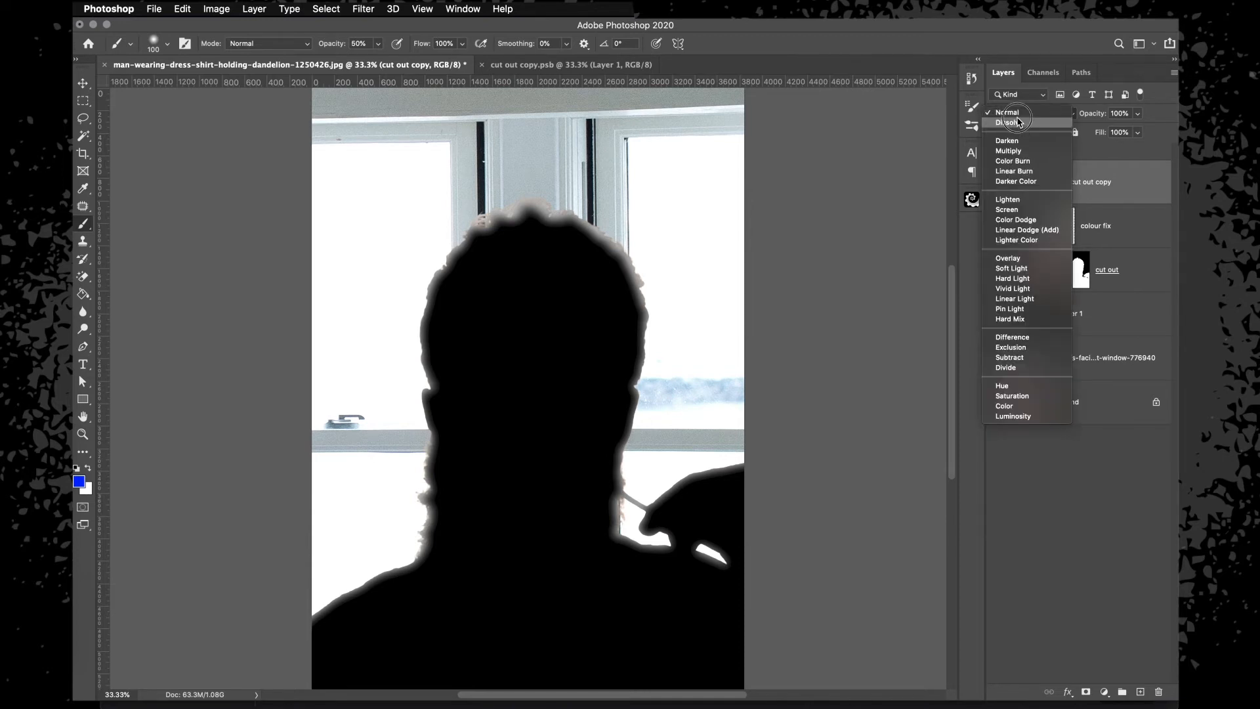
{"action": "left_click", "coordinate": [1009, 211]}
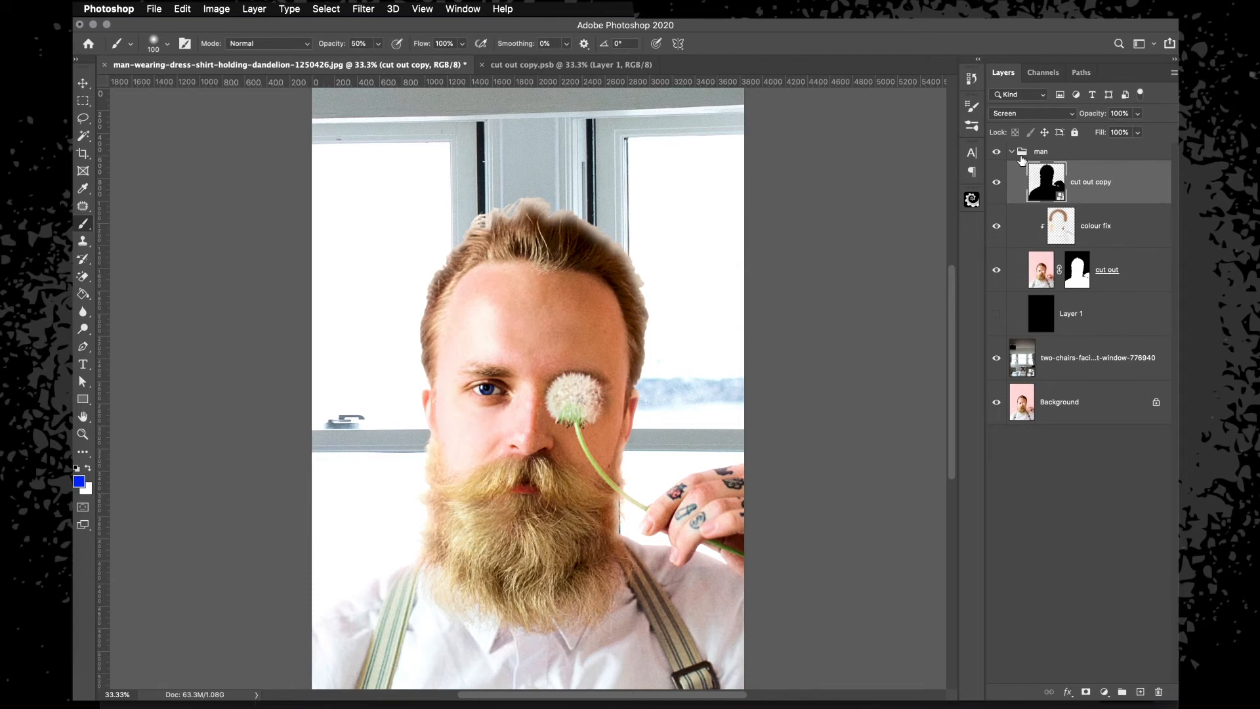
Hide the cut out copy smart object and duplicate the cut out layer with its mask to the top of the man group.
{"action": "left_click", "coordinate": [996, 182]}
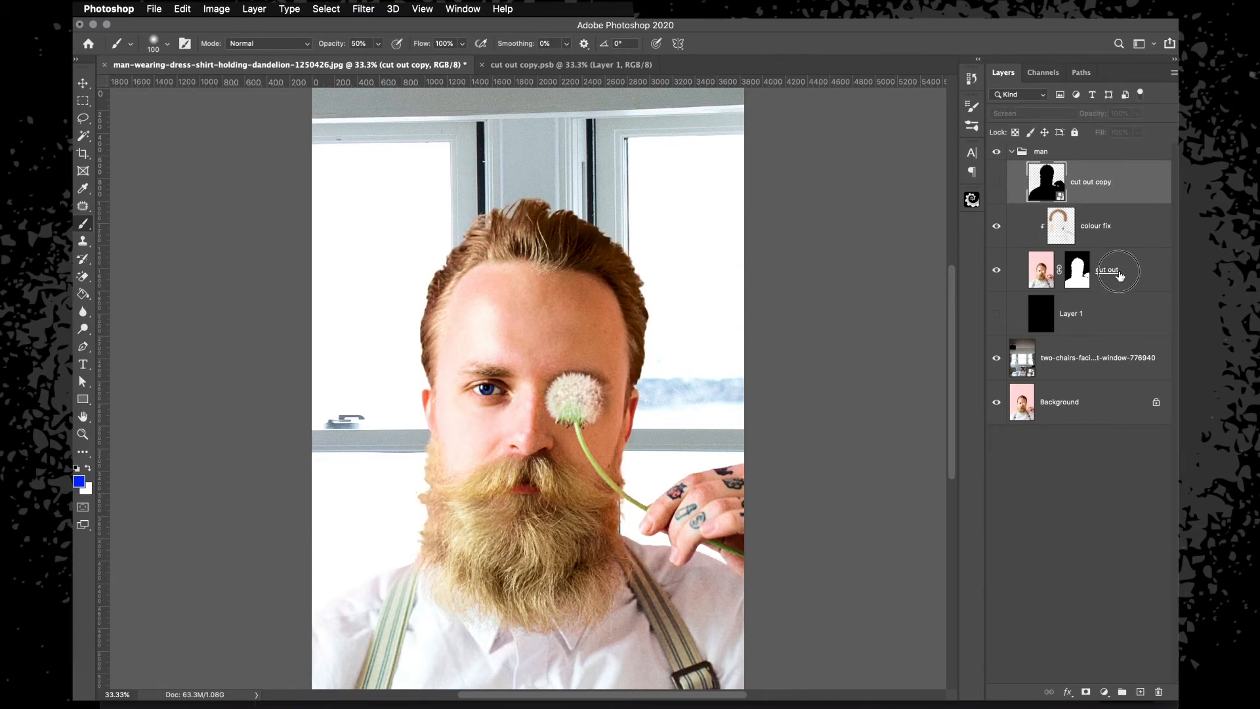
{"action": "left_click", "coordinate": [1119, 272]}
{"action": "left_click_drag", "start_coordinate": [1119, 283], "coordinate": [1097, 161]}
Set the new duplicate's fill to 0% and add a white Normal-mode Inner Shadow with 11 px distance, 5% choke and 101 px size.
{"action": "left_click", "coordinate": [1137, 133]}
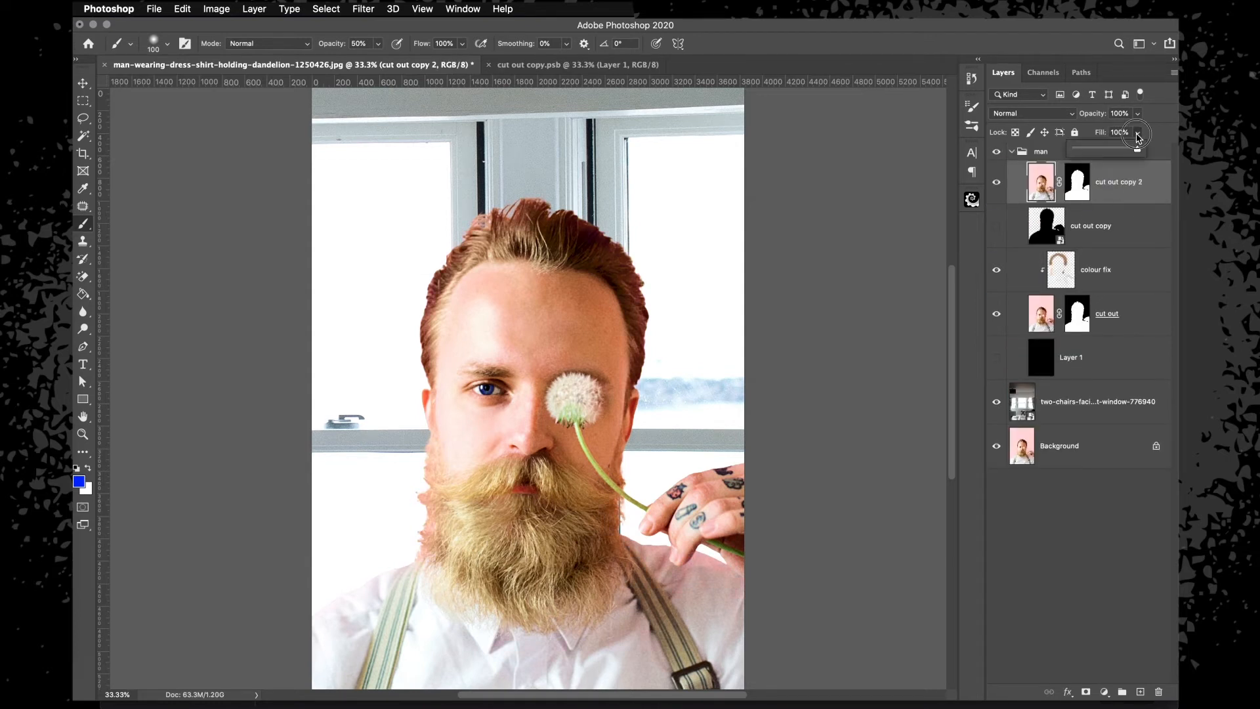
{"action": "left_click_drag", "start_coordinate": [1135, 149], "coordinate": [998, 158]}
{"action": "double_click", "coordinate": [1119, 174]}
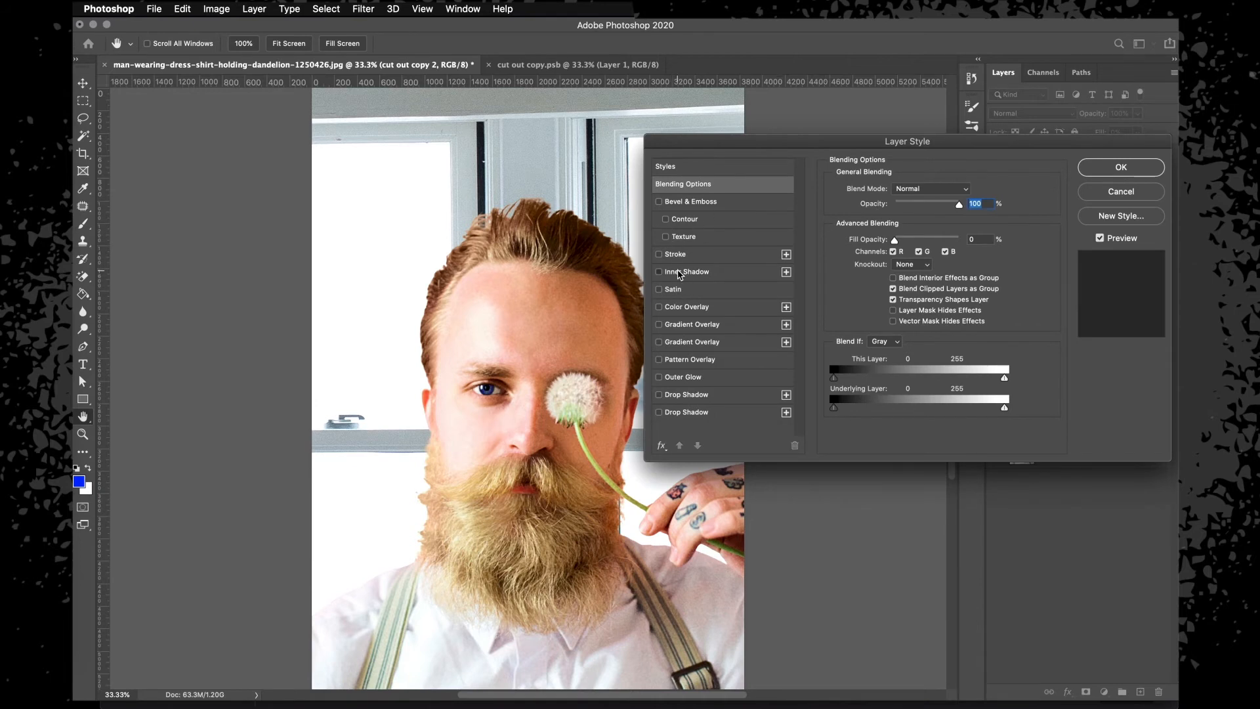
{"action": "left_click", "coordinate": [680, 273]}
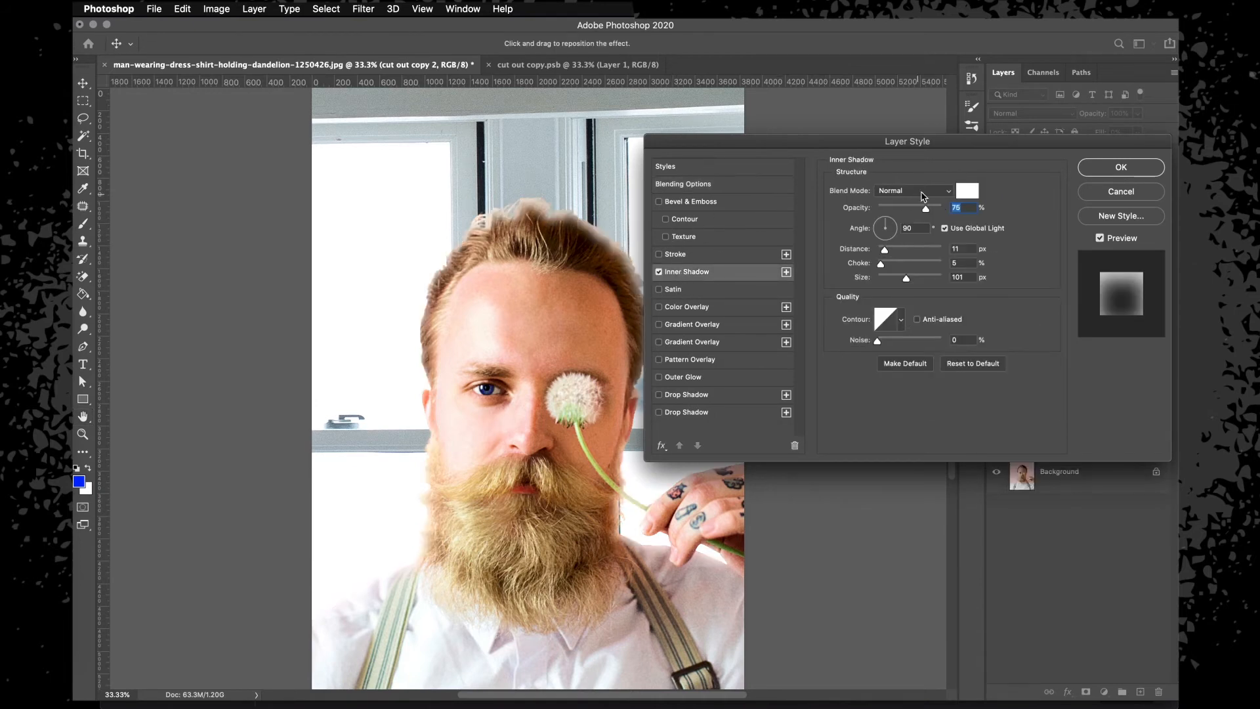
{"action": "left_click", "coordinate": [1083, 172]}
Compare the edge glow of the Screen smart object and the Inner Shadow duplicate by toggling their visibility.
{"action": "left_click", "coordinate": [997, 251]}
{"action": "left_click", "coordinate": [996, 252]}
{"action": "left_click", "coordinate": [997, 182]}
{"action": "key", "text": "super+plus"}
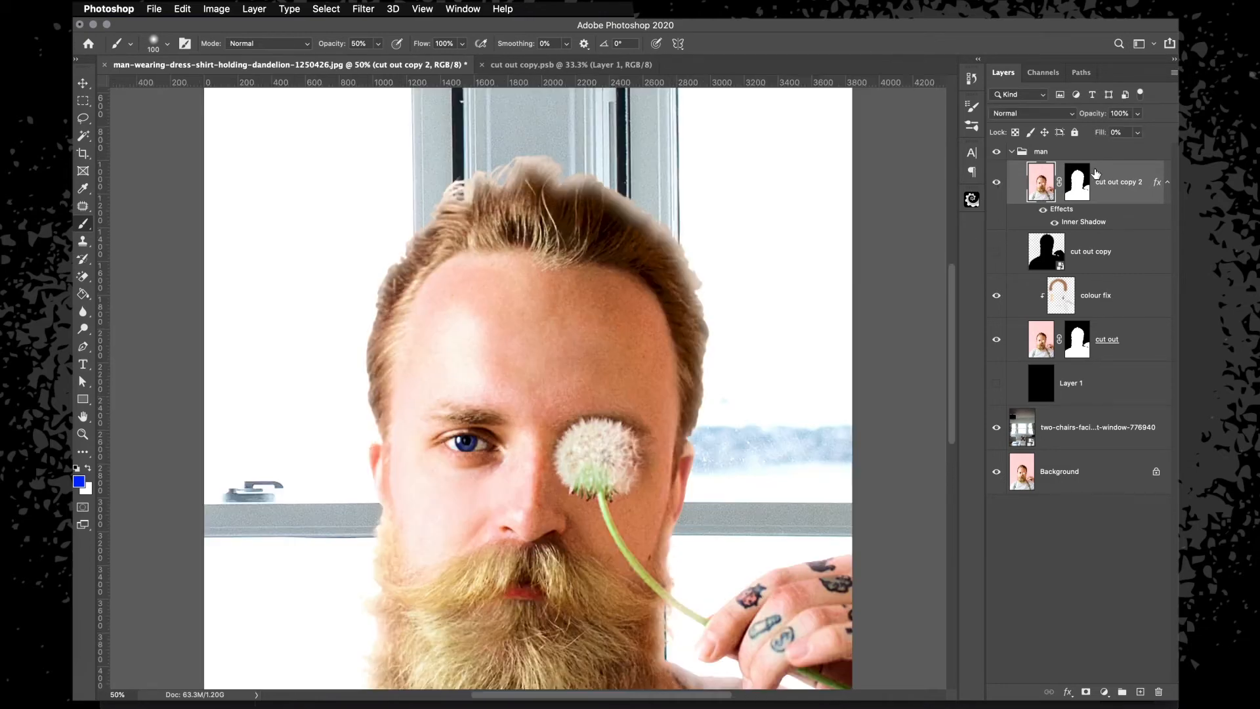
Compare the cut out copy 2 layer's Inner Shadow at 100% fill and at 0% fill.
{"action": "left_click", "coordinate": [1138, 133]}
{"action": "left_click_drag", "start_coordinate": [1127, 150], "coordinate": [1172, 149]}
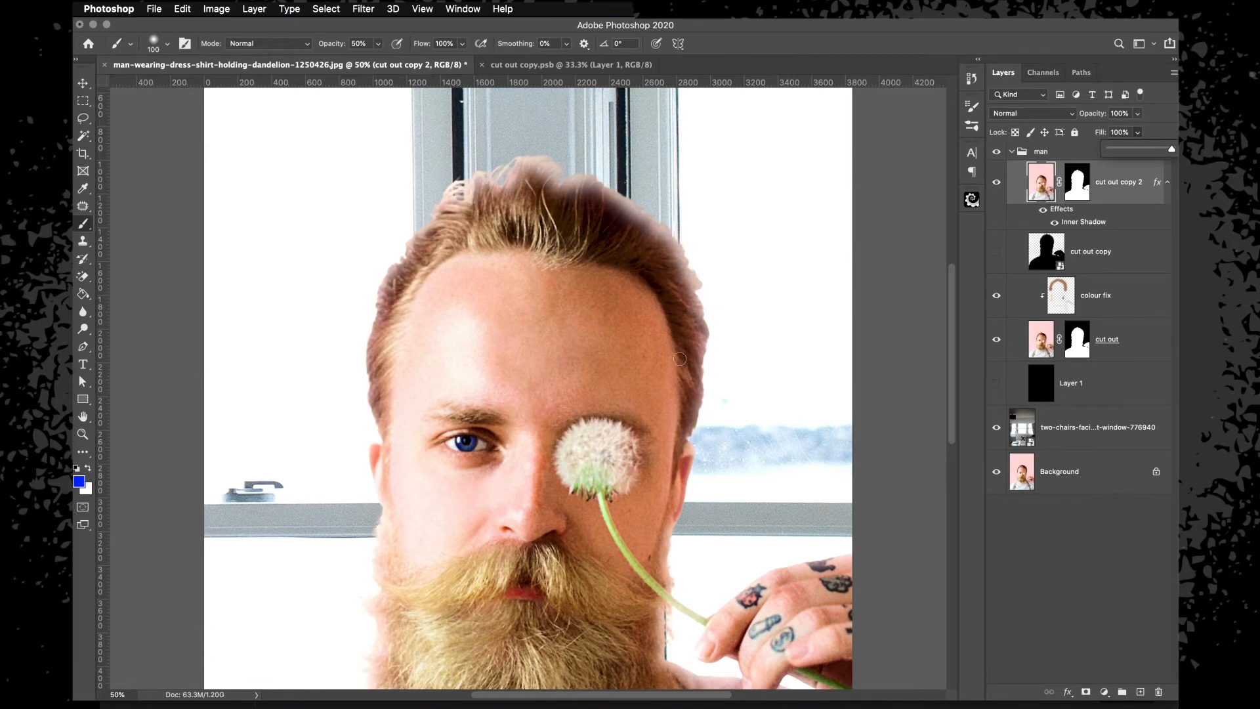
{"action": "left_click", "coordinate": [1116, 345]}
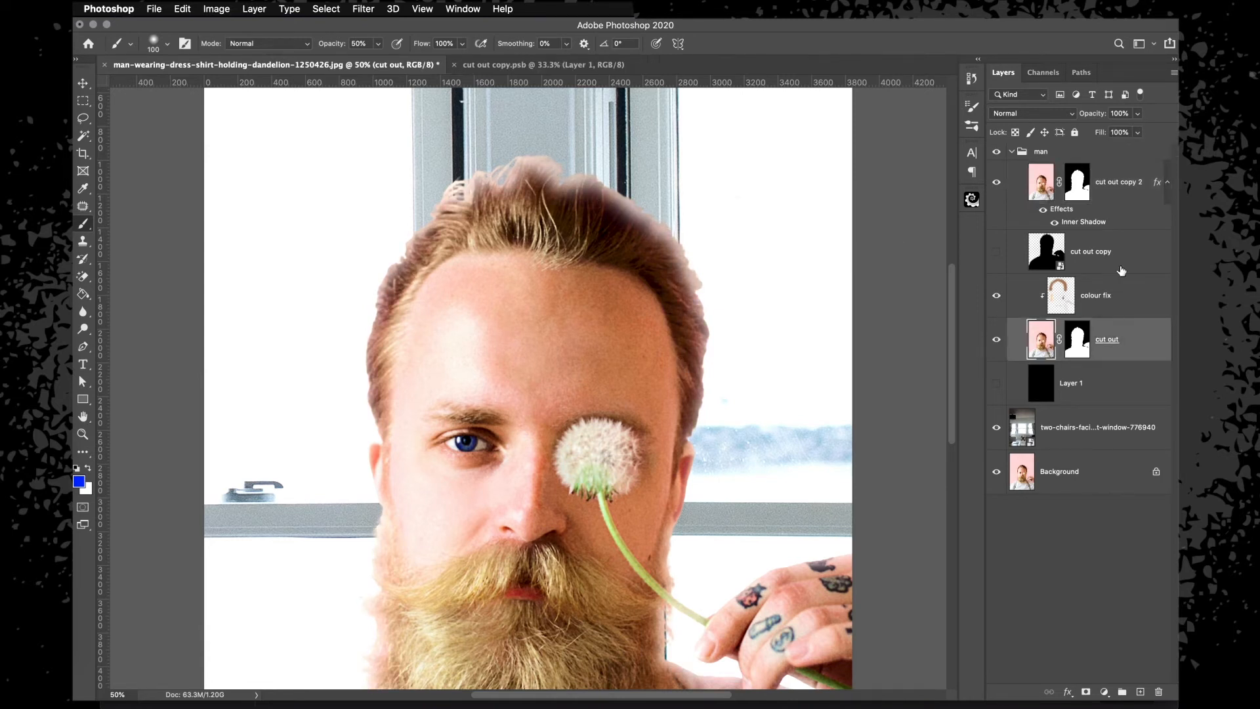
{"action": "left_click", "coordinate": [1120, 185]}
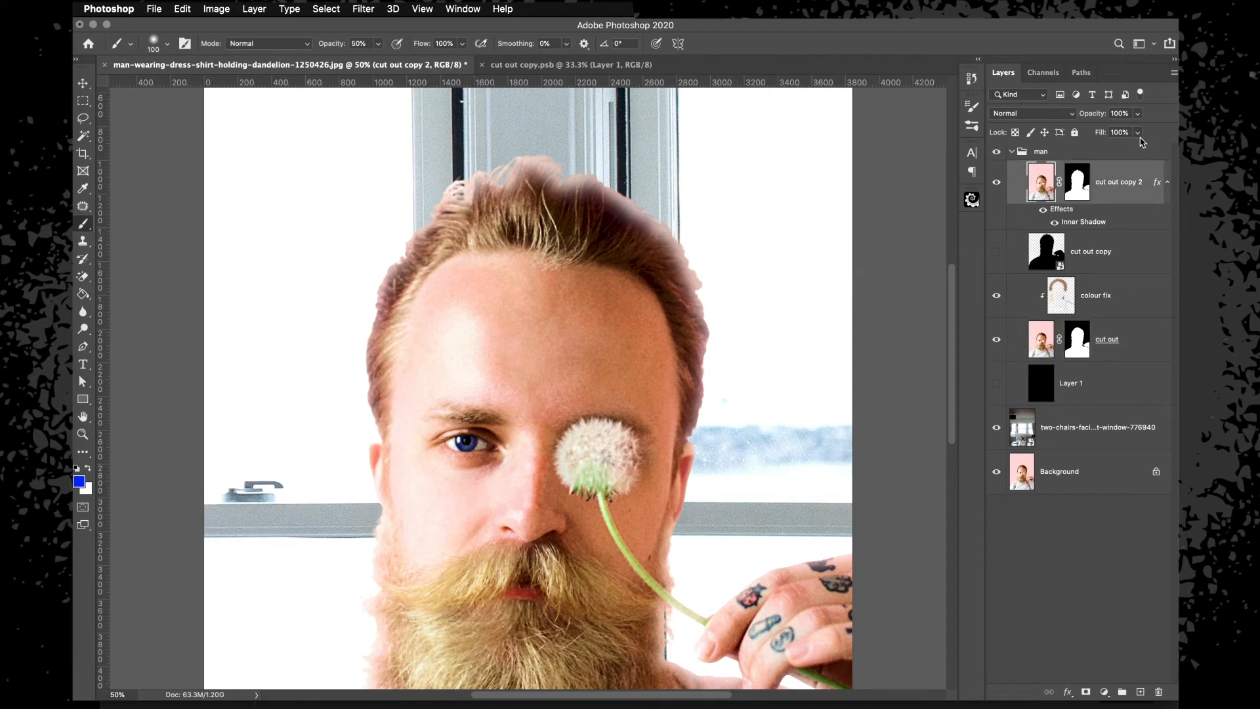
{"action": "left_click", "coordinate": [1138, 133]}
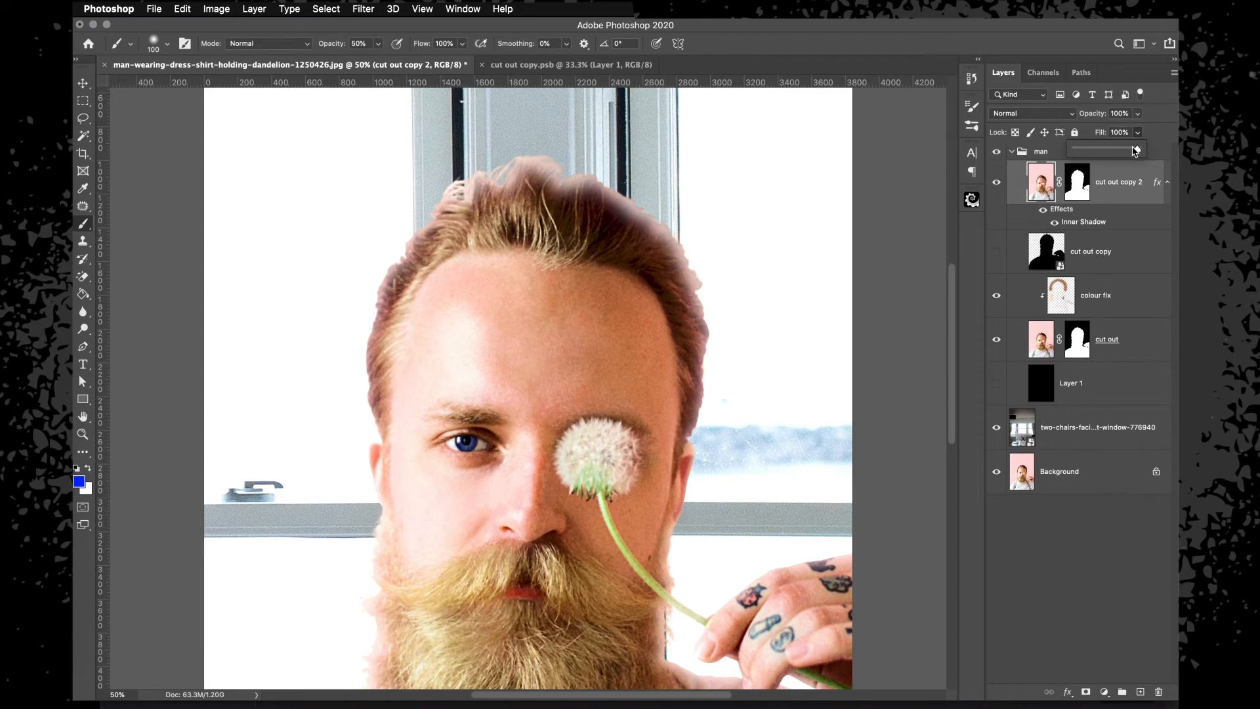
{"action": "left_click_drag", "start_coordinate": [1136, 149], "coordinate": [1074, 150]}
{"action": "left_click", "coordinate": [1066, 214]}
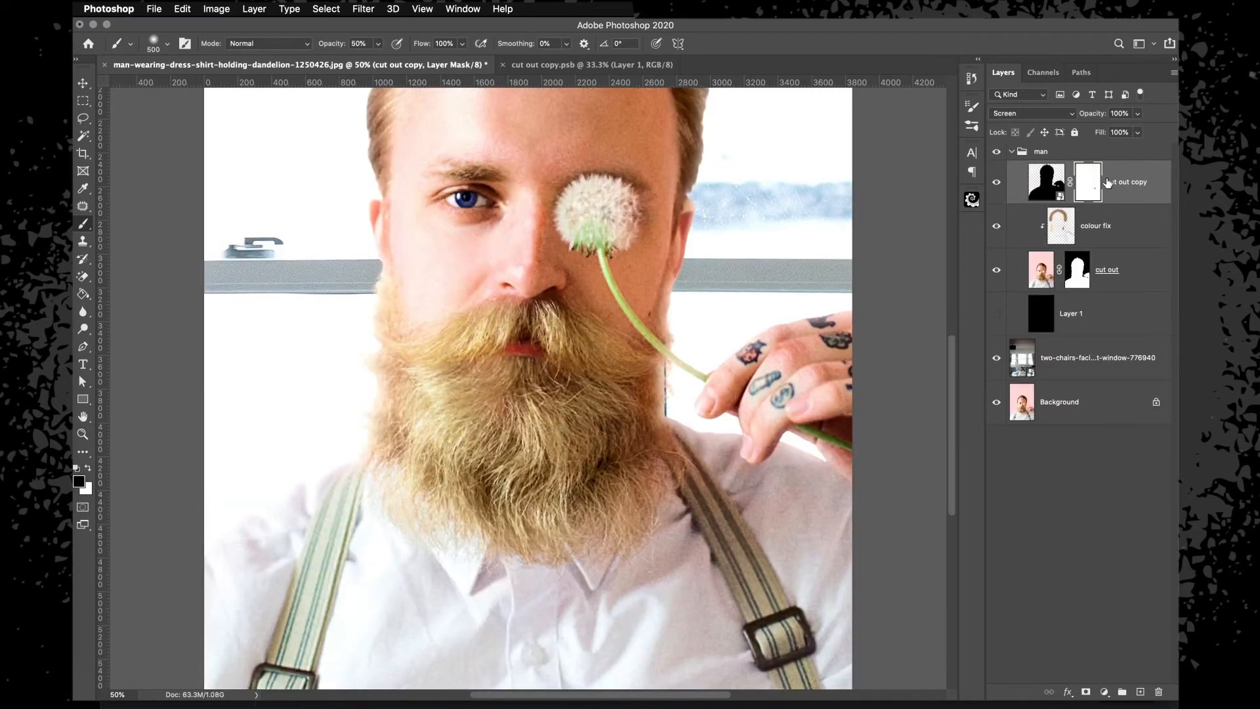
Move the whole man group to the left over the window background.
{"action": "key", "text": "super+minus"}
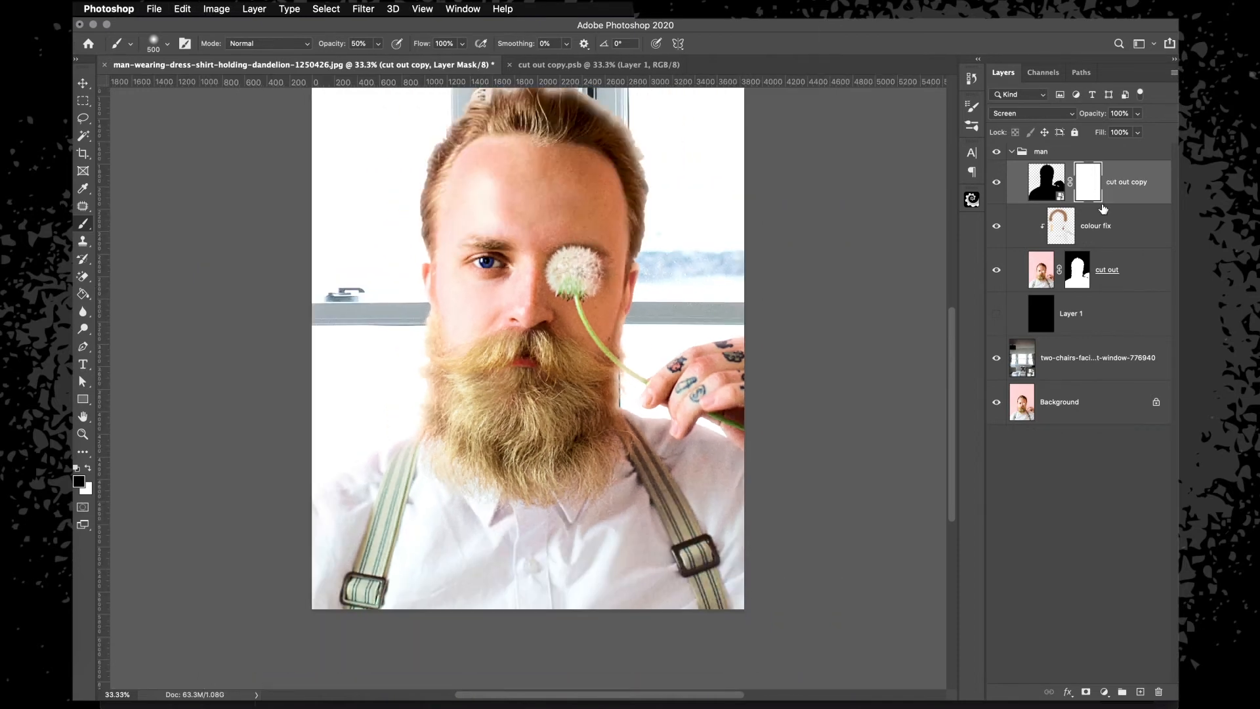
{"action": "scroll", "coordinate": [724, 360], "scroll_direction": "up", "scroll_amount": 1}
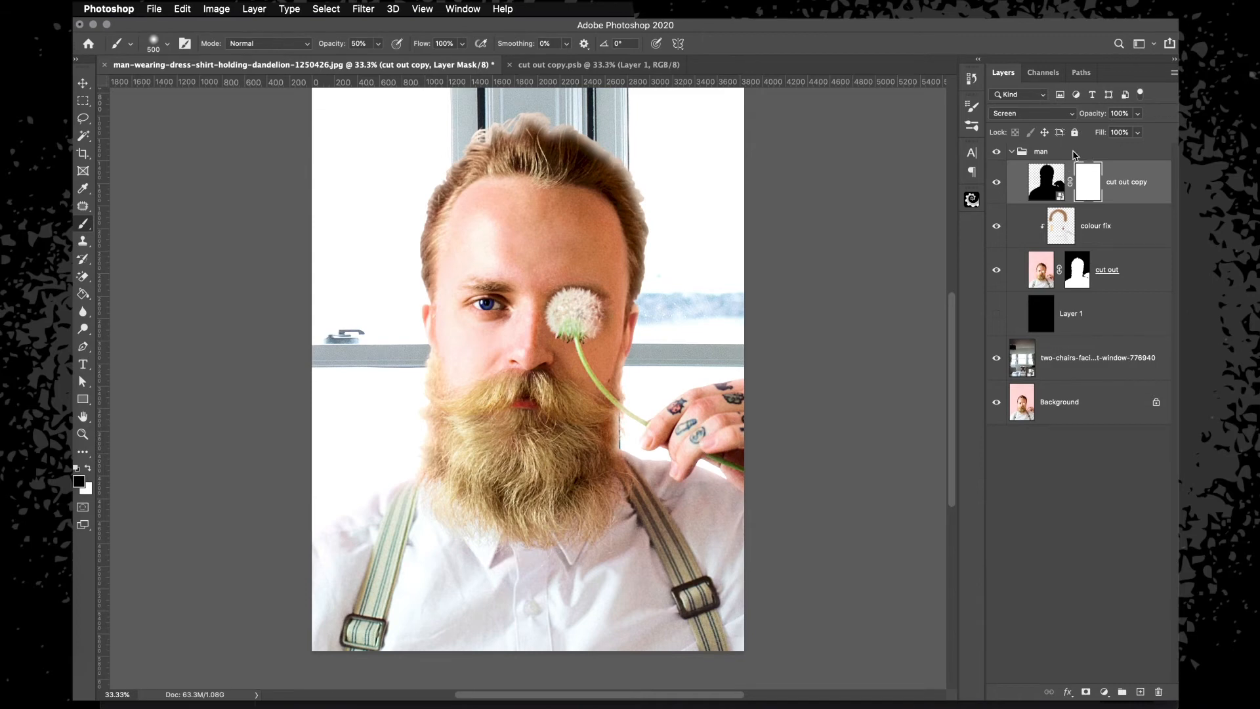
{"action": "left_click", "coordinate": [1077, 157]}
{"action": "key", "text": "v"}
{"action": "left_click_drag", "start_coordinate": [666, 309], "coordinate": [632, 315]}
Remove the bottle-shaped tattoo from the finger on the cut out layer with the Content-Aware Patch tool and deselect.
{"action": "key", "text": "super+plus"}
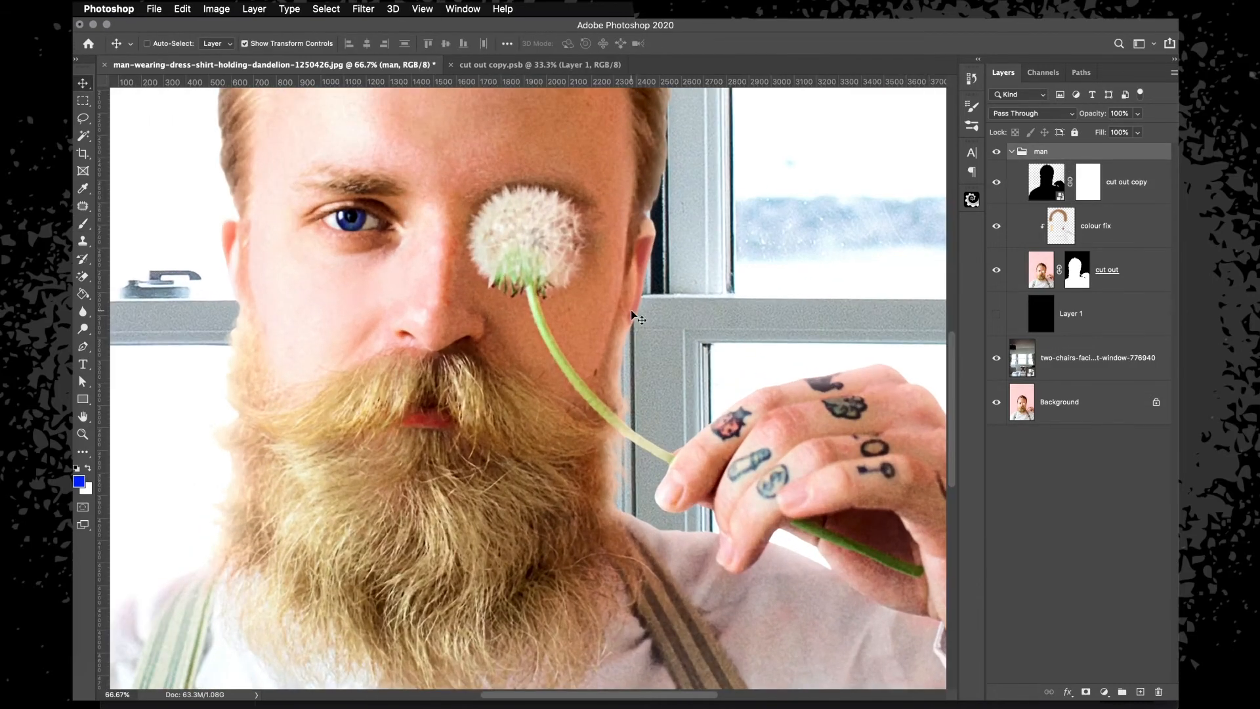
{"action": "key", "text": "super+plus"}
{"action": "key", "text": "super+plus"}
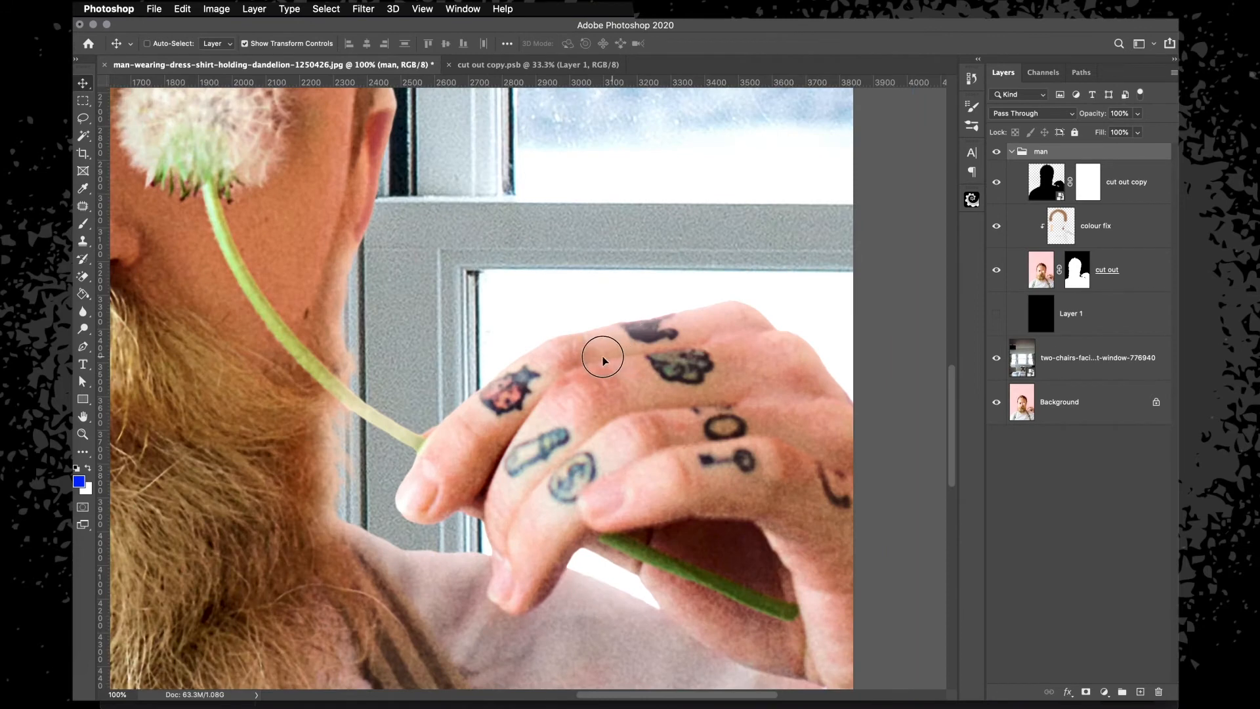
{"action": "scroll", "coordinate": [602, 352], "scroll_direction": "right", "scroll_amount": 3}
{"action": "key", "text": "super+plus"}
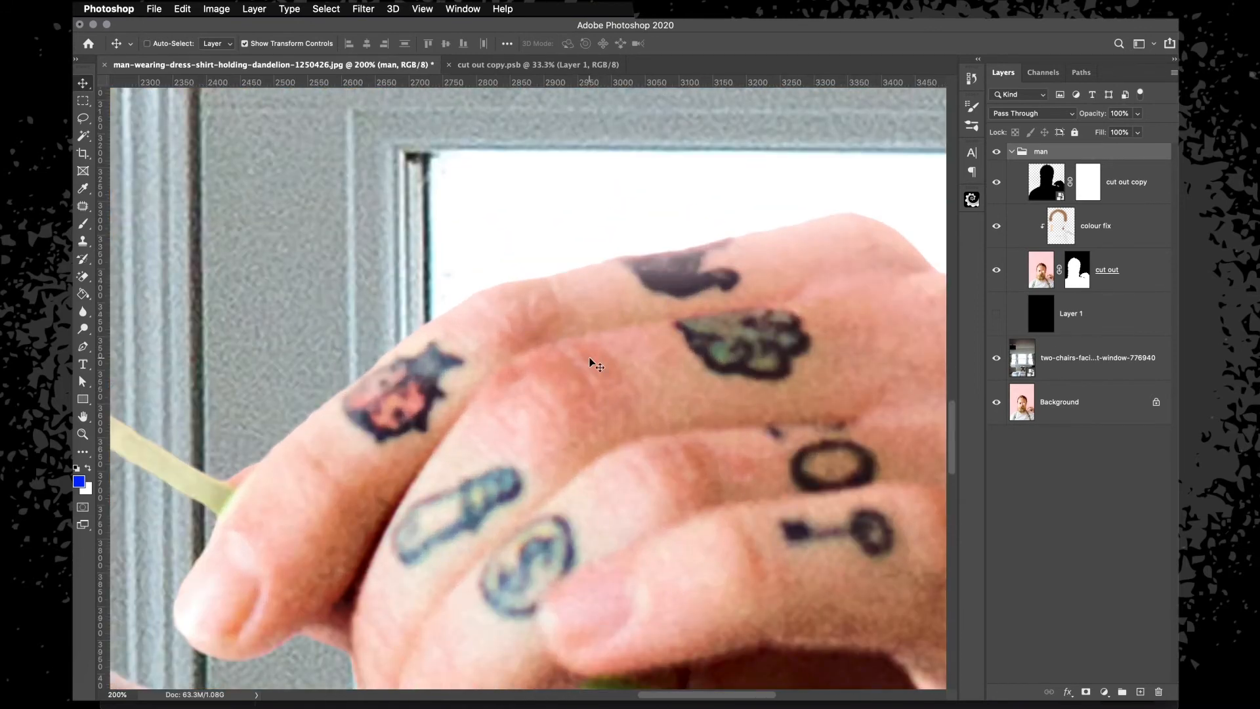
{"action": "left_click", "coordinate": [1038, 273]}
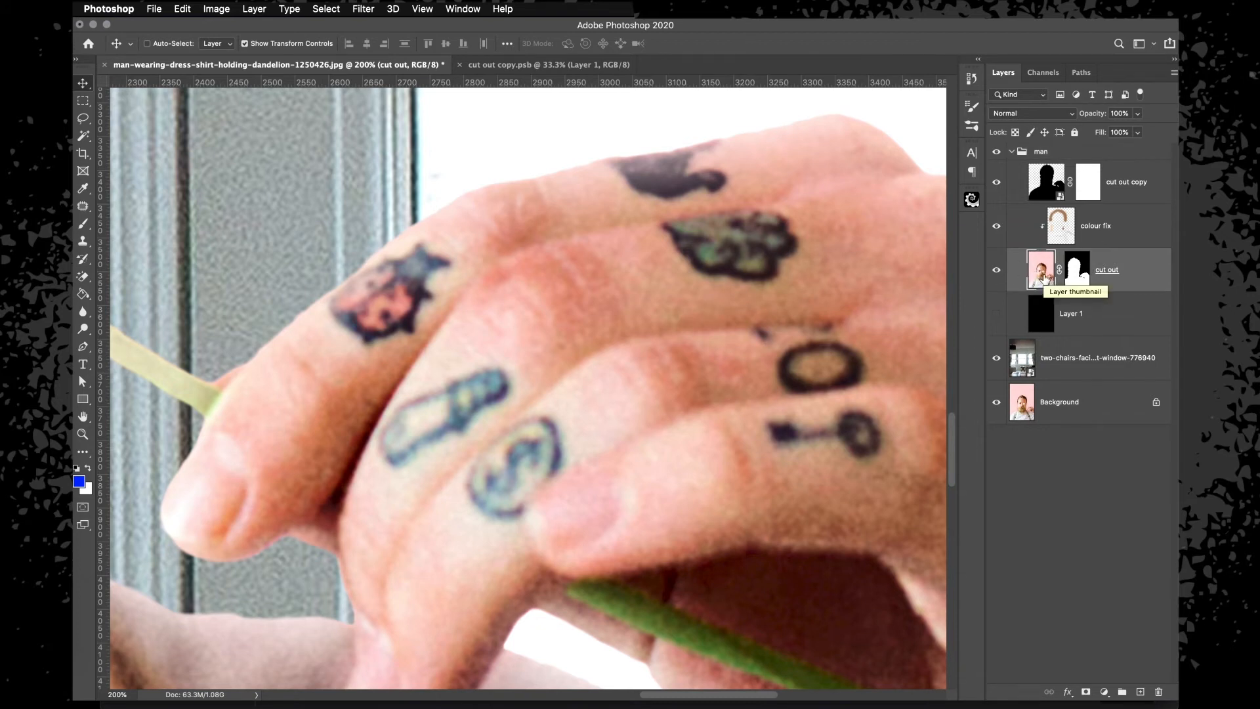
{"action": "left_click", "coordinate": [84, 207]}
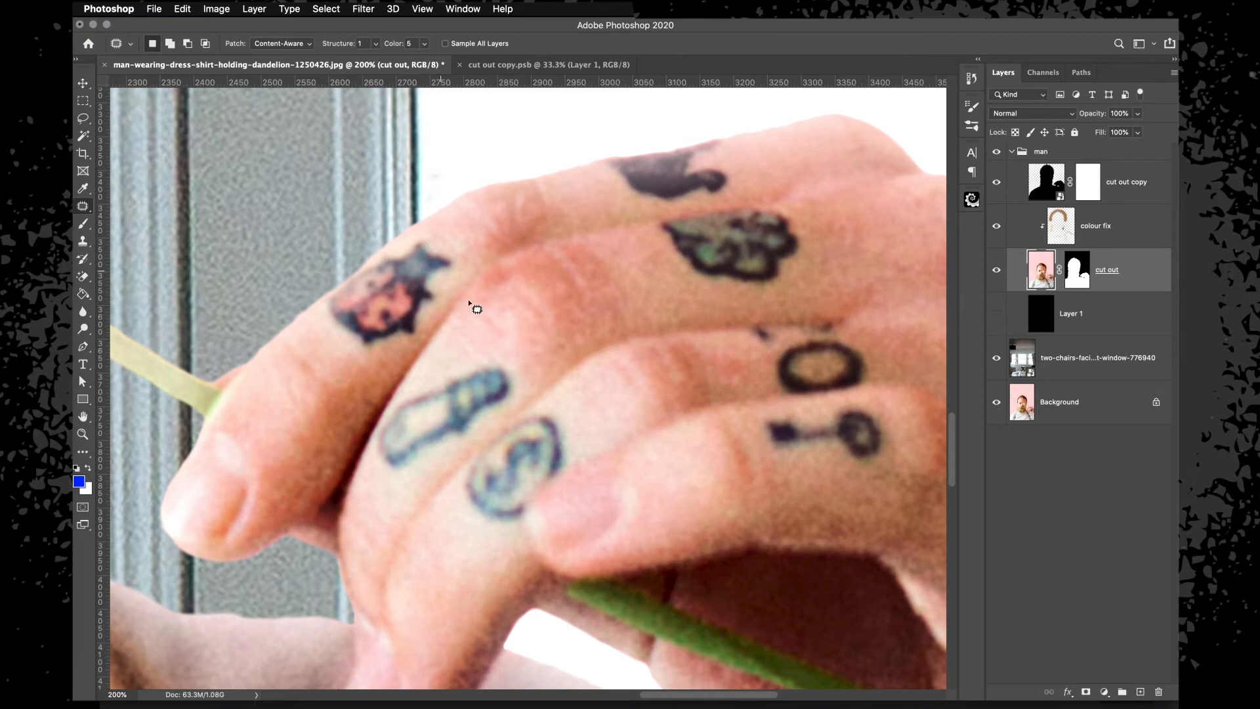
{"action": "left_click_drag", "start_coordinate": [455, 366], "coordinate": [414, 390]}
{"action": "mouse_move", "coordinate": [382, 427]}
{"action": "left_mouse_down"}
{"action": "mouse_move", "coordinate": [394, 482]}
{"action": "mouse_move", "coordinate": [503, 434]}
{"action": "mouse_move", "coordinate": [524, 402]}
{"action": "mouse_move", "coordinate": [521, 345]}
{"action": "left_mouse_up"}
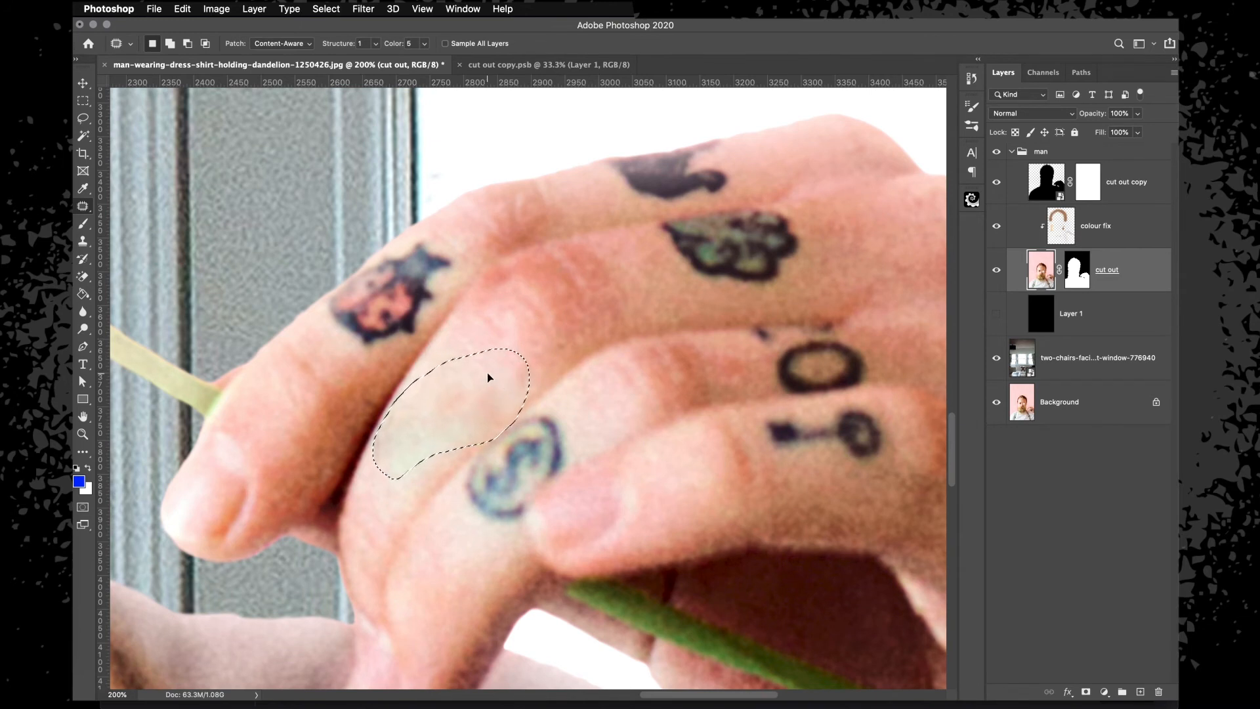
{"action": "key", "text": "super+d"}
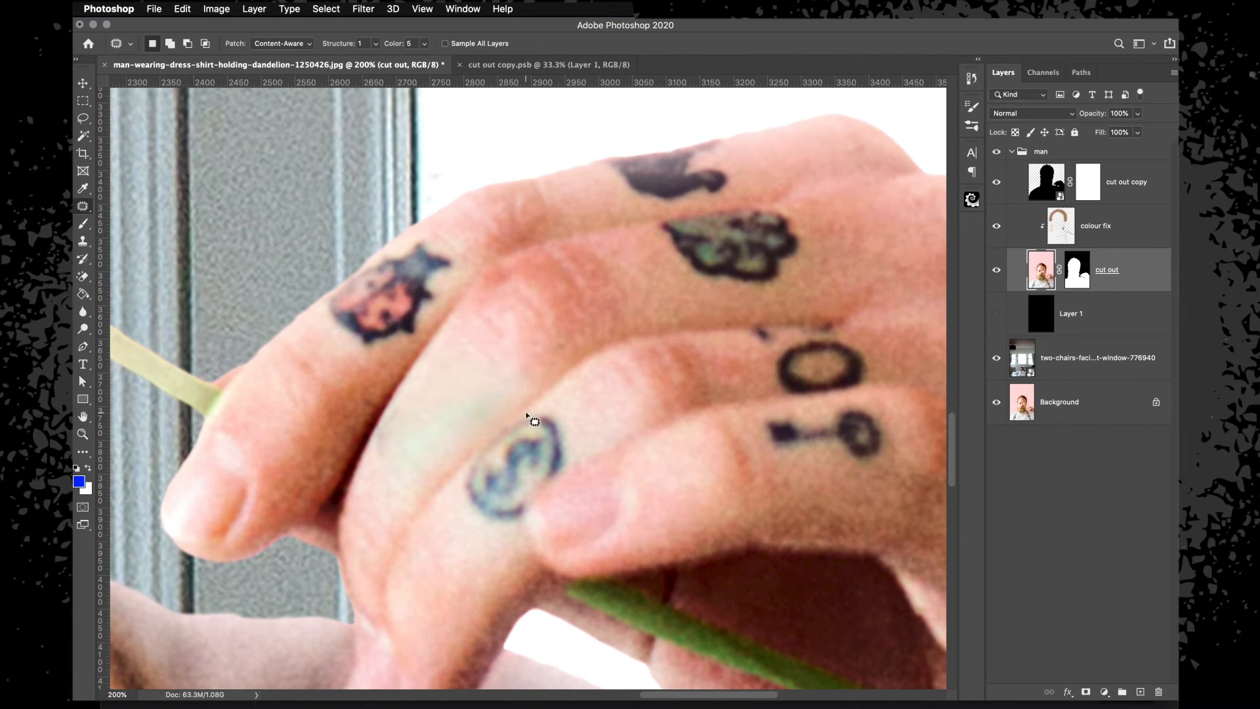
Patch the ladybird tattoo on the uppermost finger with clean skin sampled from farther down that finger.
{"action": "mouse_move", "coordinate": [399, 246]}
{"action": "left_mouse_down"}
{"action": "mouse_move", "coordinate": [319, 305]}
{"action": "mouse_move", "coordinate": [330, 341]}
{"action": "mouse_move", "coordinate": [368, 367]}
{"action": "mouse_move", "coordinate": [416, 347]}
{"action": "mouse_move", "coordinate": [454, 269]}
{"action": "mouse_move", "coordinate": [457, 244]}
{"action": "mouse_move", "coordinate": [406, 234]}
{"action": "left_mouse_up"}
{"action": "left_click_drag", "start_coordinate": [396, 301], "coordinate": [343, 345]}
{"action": "left_click_drag", "start_coordinate": [380, 300], "coordinate": [348, 322]}
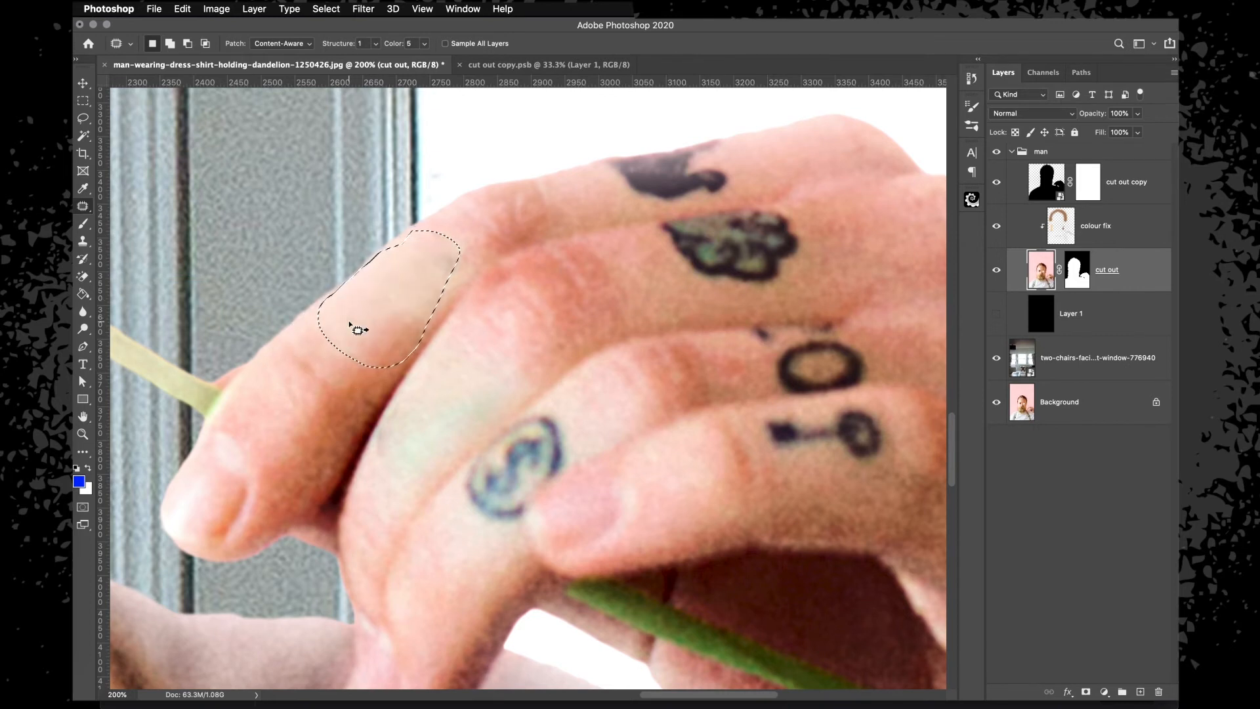
{"action": "scroll", "coordinate": [349, 321], "scroll_direction": "down", "scroll_amount": 1}
{"action": "scroll", "coordinate": [349, 321], "scroll_direction": "right", "scroll_amount": 1}
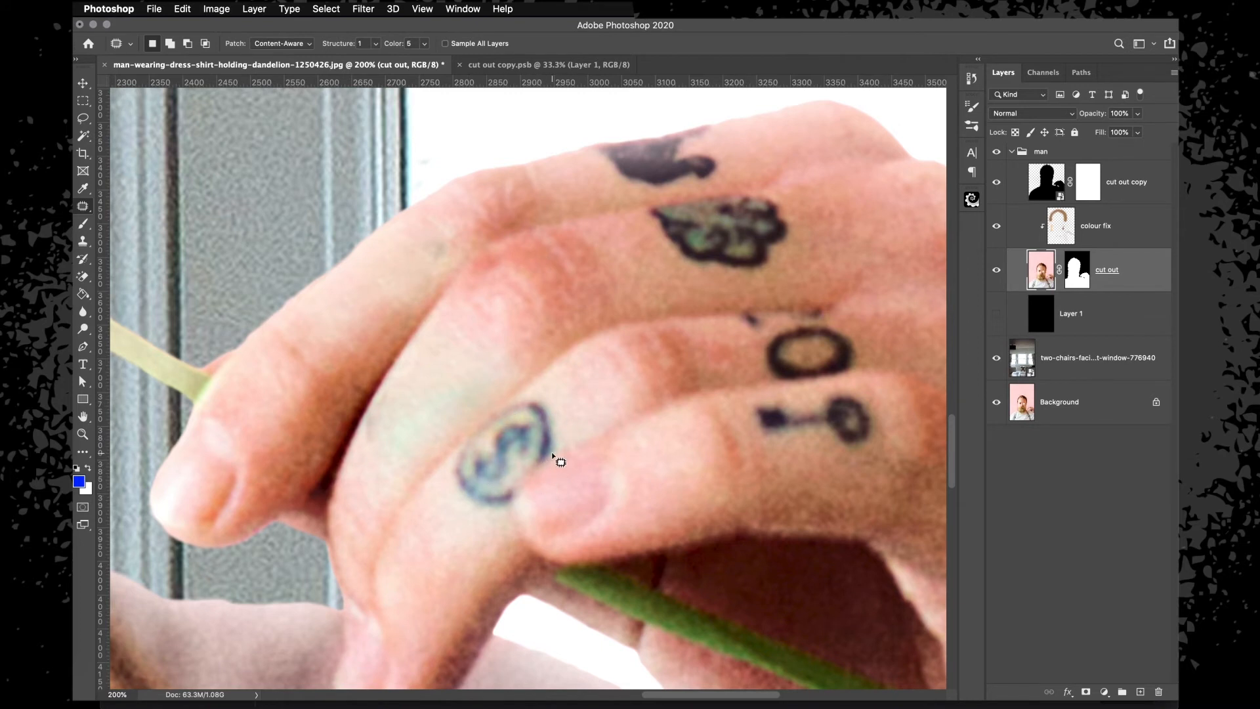
Try to patch out the whole dollar-sign tattoo beside the fingernail with nearby skin.
{"action": "mouse_move", "coordinate": [558, 453]}
{"action": "left_mouse_down"}
{"action": "mouse_move", "coordinate": [544, 399]}
{"action": "mouse_move", "coordinate": [476, 411]}
{"action": "mouse_move", "coordinate": [449, 445]}
{"action": "mouse_move", "coordinate": [446, 492]}
{"action": "mouse_move", "coordinate": [474, 517]}
{"action": "mouse_move", "coordinate": [512, 511]}
{"action": "mouse_move", "coordinate": [528, 476]}
{"action": "mouse_move", "coordinate": [560, 455]}
{"action": "mouse_move", "coordinate": [493, 474]}
{"action": "mouse_move", "coordinate": [451, 530]}
{"action": "mouse_move", "coordinate": [608, 380]}
{"action": "left_mouse_up"}
{"action": "key", "text": "super+d"}
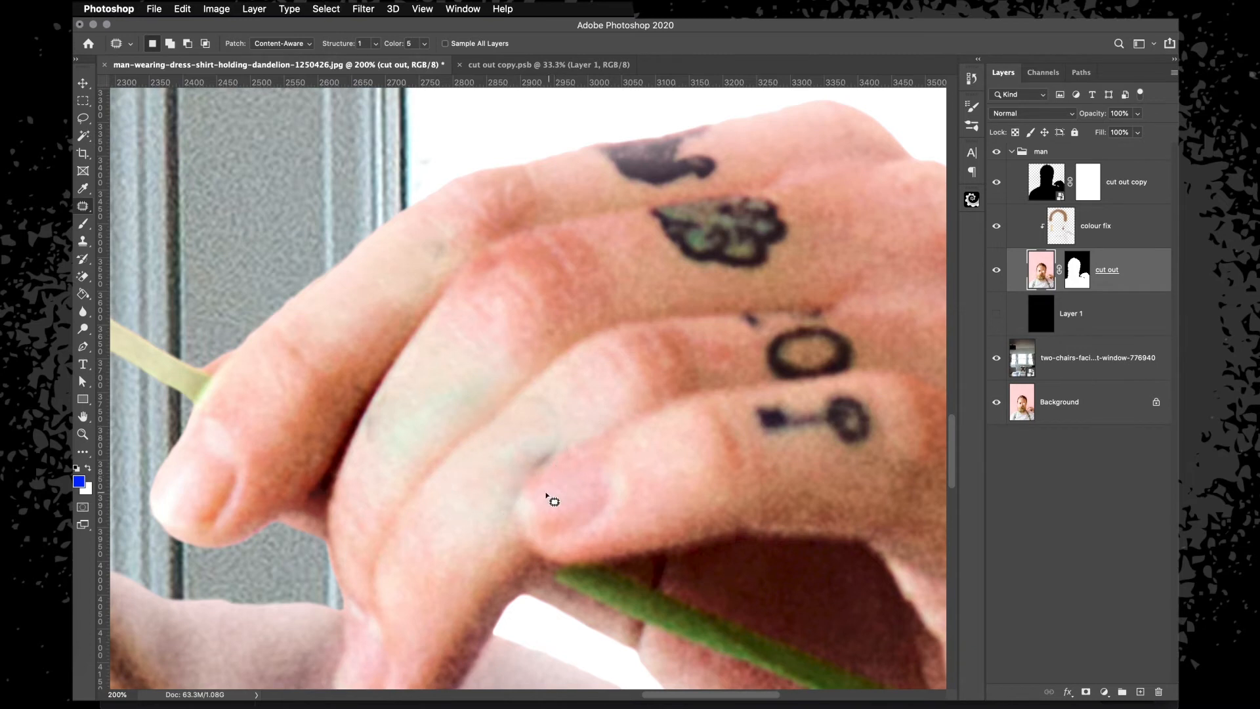
{"action": "mouse_move", "coordinate": [536, 392]}
{"action": "left_mouse_down"}
{"action": "mouse_move", "coordinate": [527, 470]}
{"action": "mouse_move", "coordinate": [570, 442]}
{"action": "mouse_move", "coordinate": [580, 396]}
{"action": "left_mouse_up"}
{"action": "mouse_move", "coordinate": [532, 468]}
{"action": "left_mouse_down"}
{"action": "mouse_move", "coordinate": [535, 390]}
{"action": "mouse_move", "coordinate": [569, 441]}
{"action": "left_mouse_up"}
{"action": "key", "text": "super+z"}
{"action": "key", "text": "super+z"}
{"action": "key", "text": "super+z"}
{"action": "key", "text": "d"}
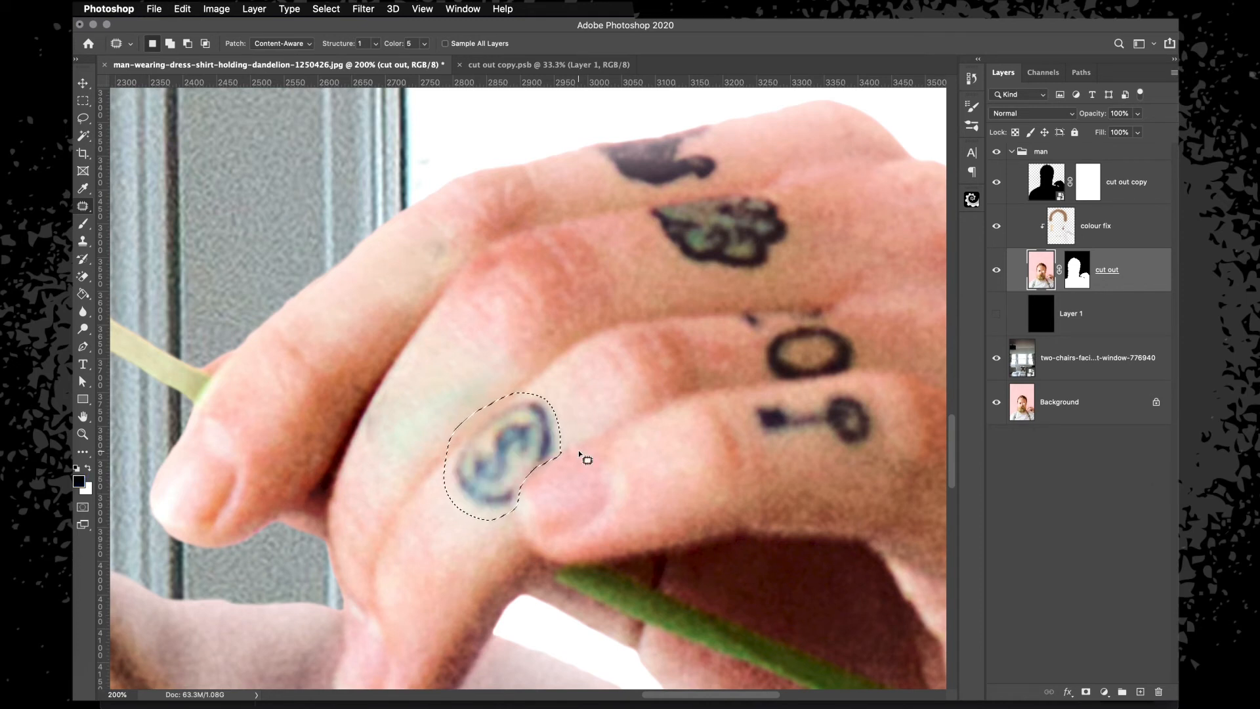
{"action": "key", "text": "super+d"}
Cover the edge of the dollar-sign tattoo beside the fingernail with cloned skin using a 35 px Clone Stamp brush.
{"action": "scroll", "coordinate": [577, 450], "scroll_direction": "down", "scroll_amount": 1}
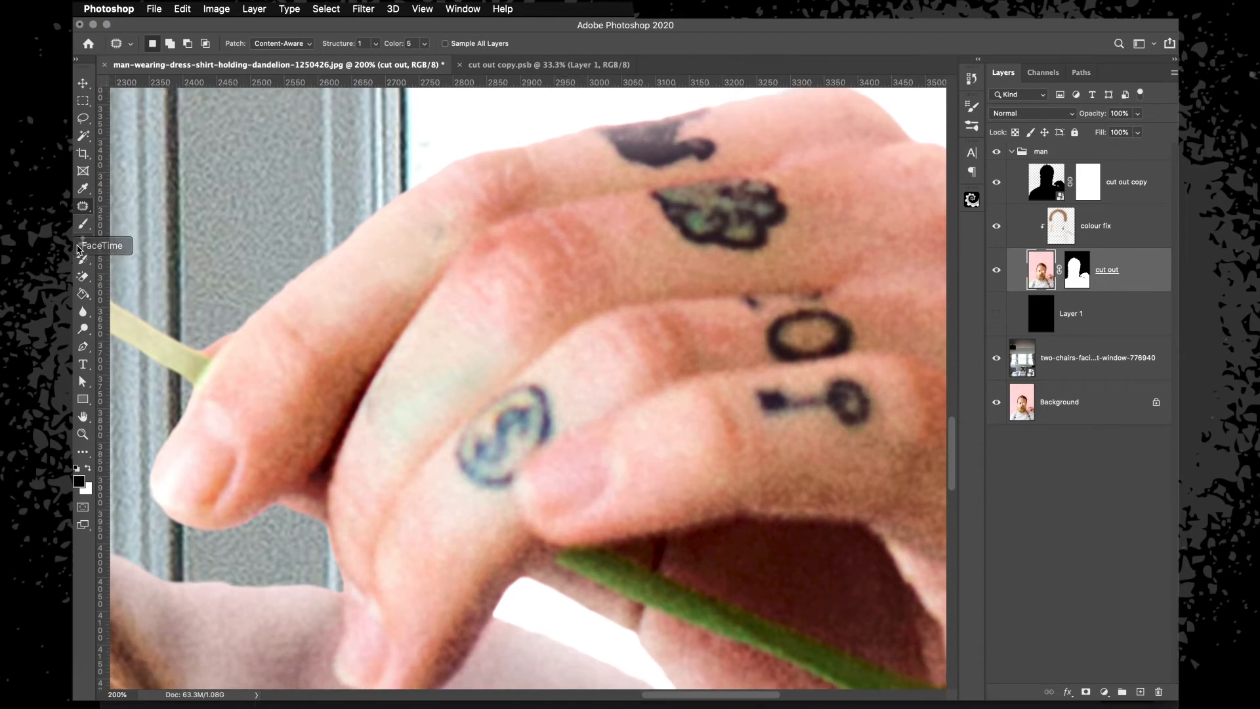
{"action": "left_click", "coordinate": [83, 242]}
{"action": "left_click", "coordinate": [89, 244]}
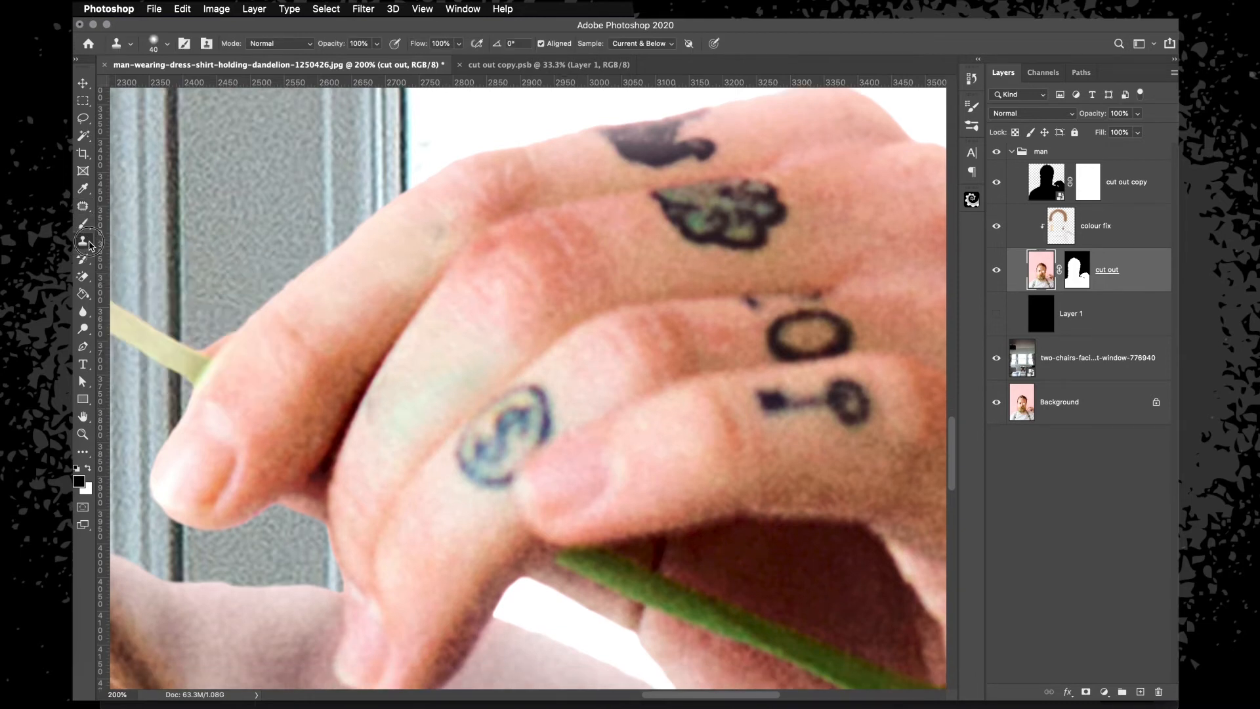
{"action": "left_click", "coordinate": [146, 239]}
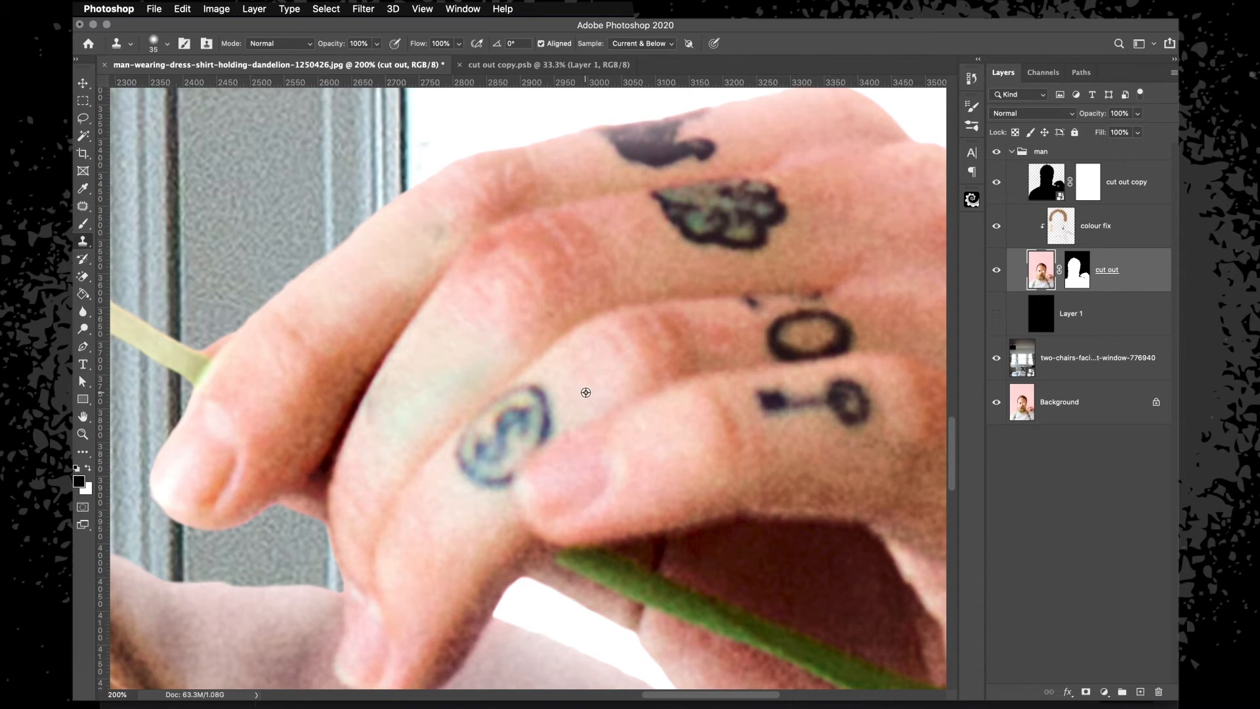
{"action": "key", "text": "super+plus"}
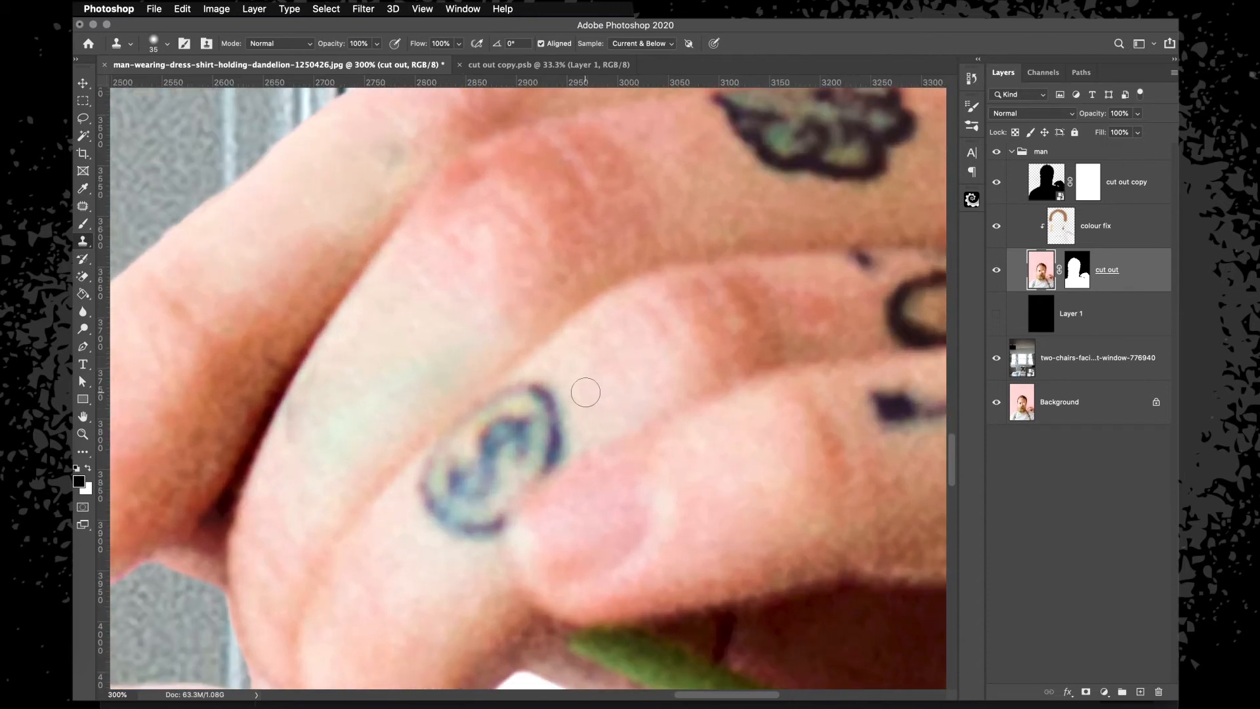
{"action": "scroll", "coordinate": [586, 391], "scroll_direction": "down", "scroll_amount": 3}
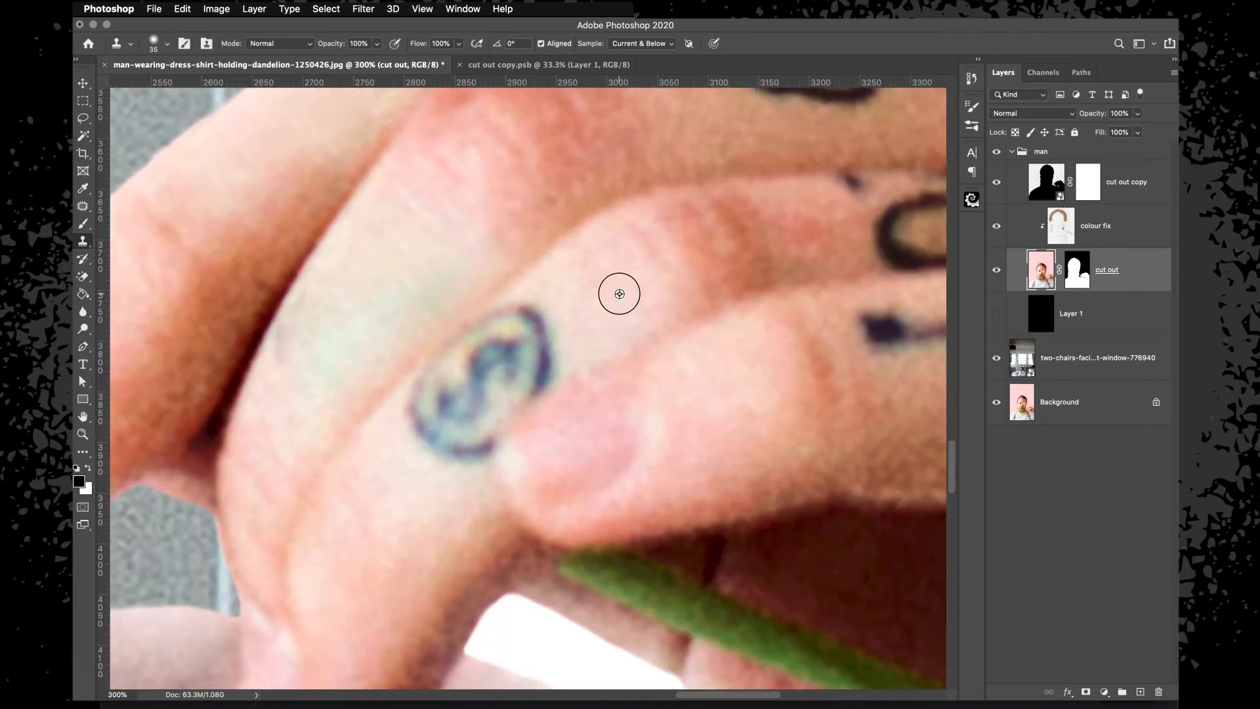
{"action": "left_click_drag", "start_coordinate": [565, 355], "coordinate": [529, 386]}
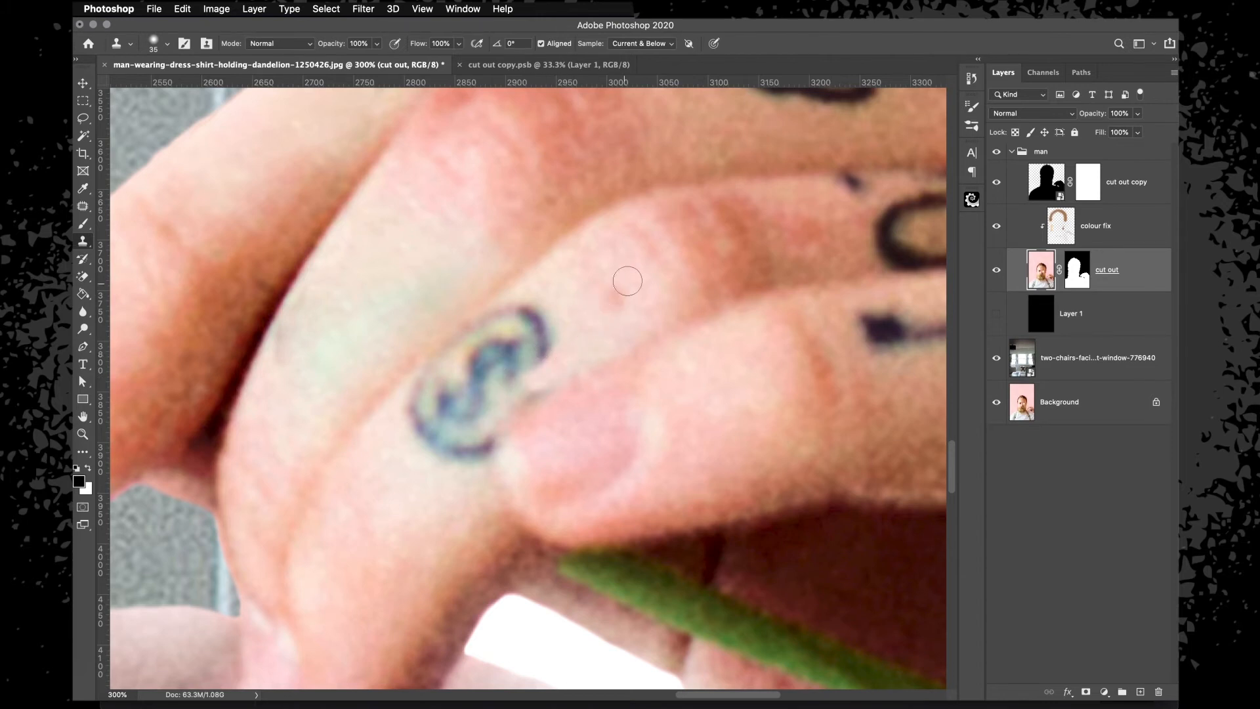
{"action": "left_click_drag", "start_coordinate": [597, 346], "coordinate": [534, 388]}
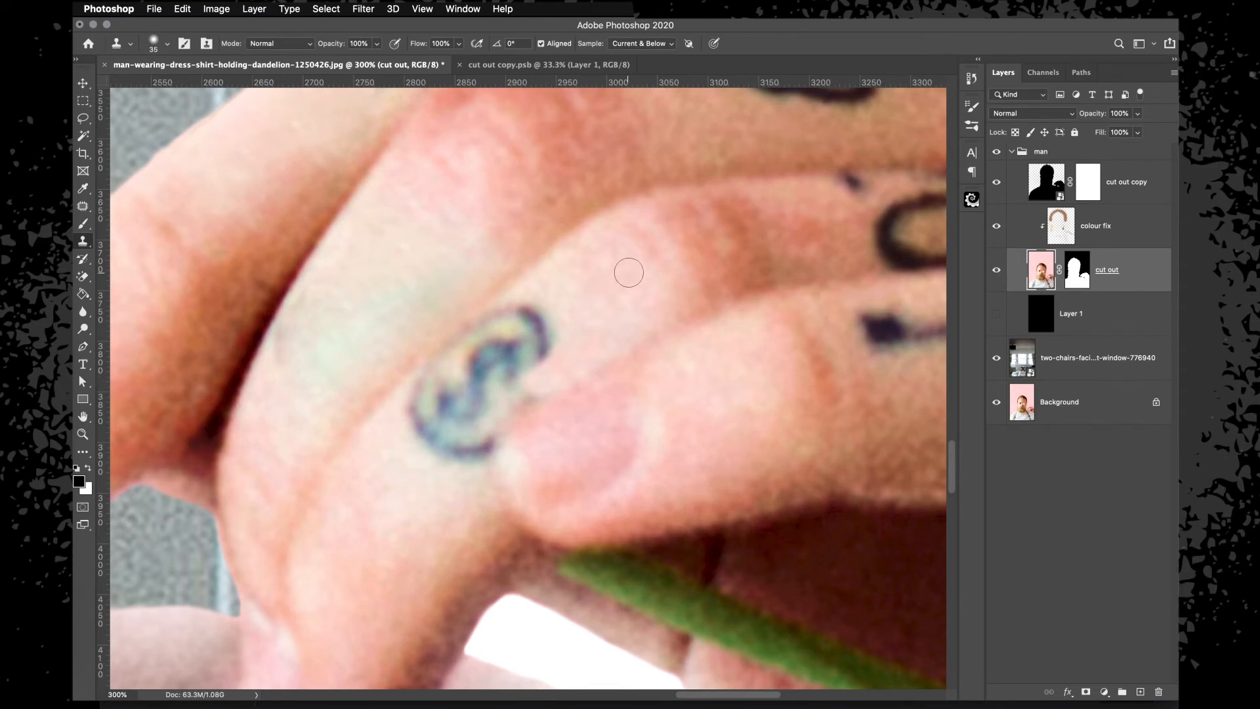
{"action": "mouse_move", "coordinate": [539, 375]}
{"action": "left_mouse_down"}
{"action": "mouse_move", "coordinate": [484, 427]}
{"action": "mouse_move", "coordinate": [477, 462]}
{"action": "left_mouse_up"}
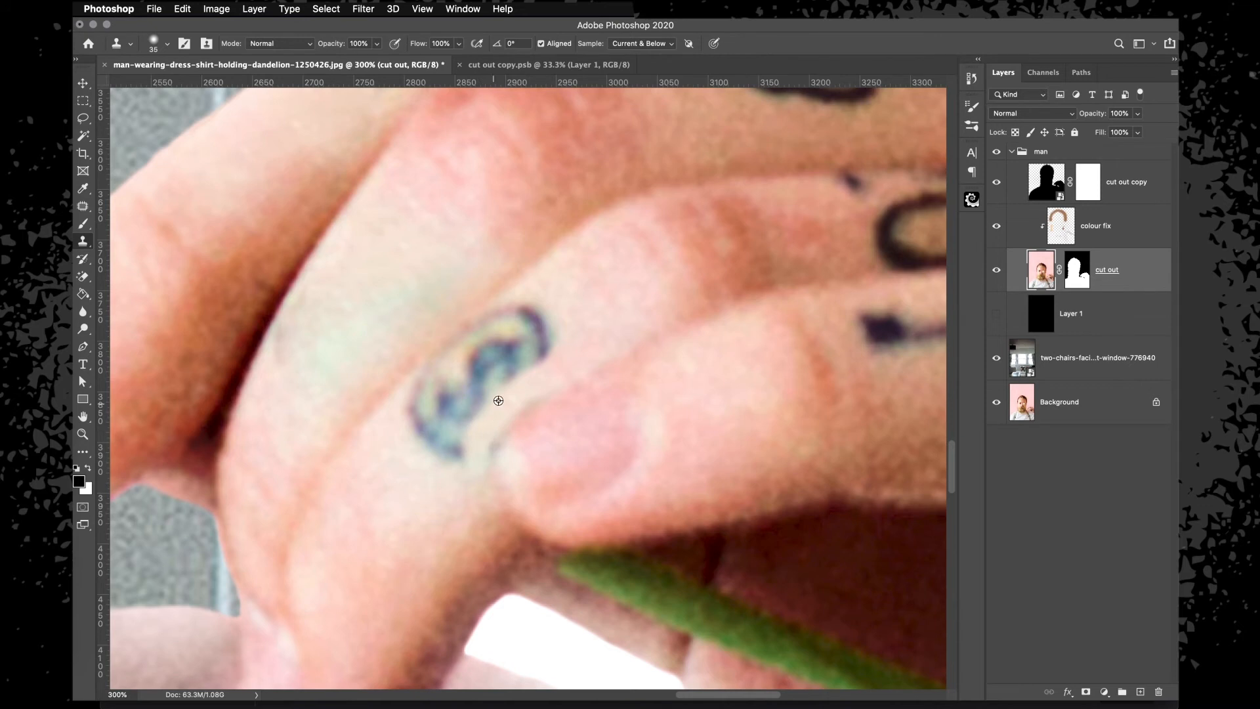
{"action": "mouse_move", "coordinate": [545, 383]}
{"action": "left_mouse_down"}
{"action": "mouse_move", "coordinate": [554, 374]}
{"action": "mouse_move", "coordinate": [525, 396]}
{"action": "mouse_move", "coordinate": [554, 382]}
{"action": "left_mouse_up"}
{"action": "left_click_drag", "start_coordinate": [530, 389], "coordinate": [487, 460]}
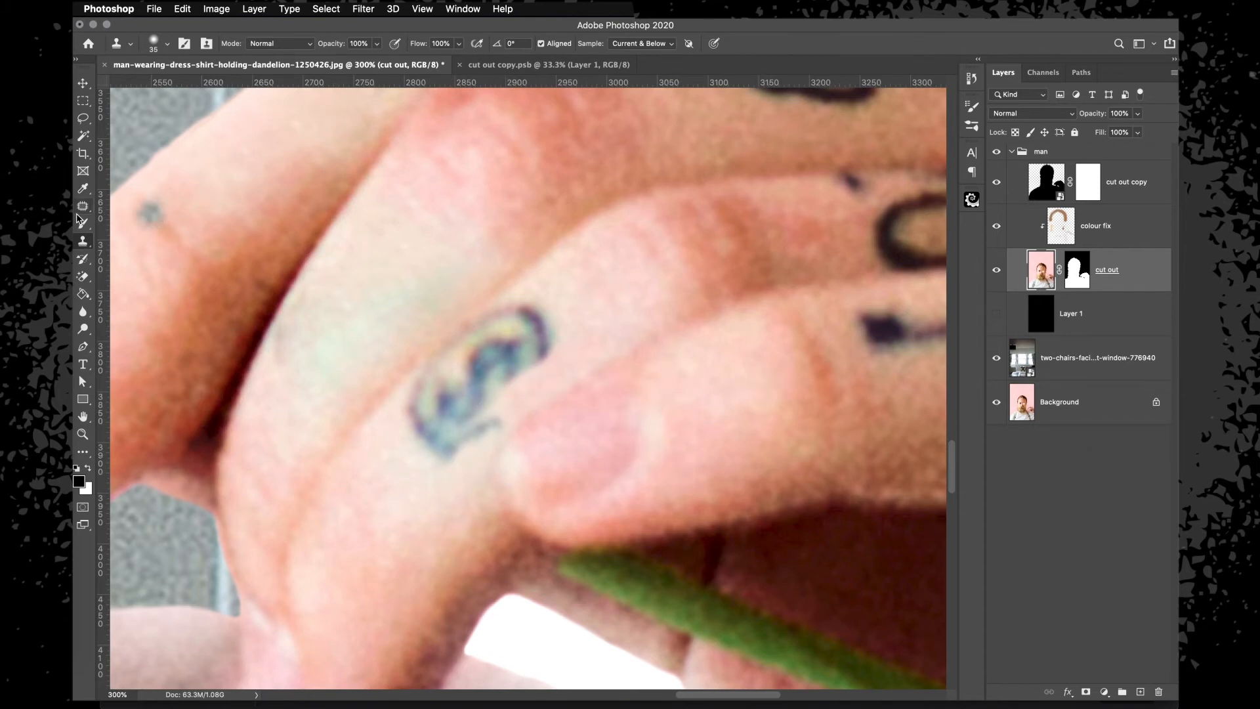
Patch out the rest of the dollar-sign tattoo and smooth the small area beside the fingernail.
{"action": "left_click", "coordinate": [81, 207]}
{"action": "mouse_move", "coordinate": [529, 293]}
{"action": "left_mouse_down"}
{"action": "mouse_move", "coordinate": [456, 313]}
{"action": "mouse_move", "coordinate": [393, 352]}
{"action": "mouse_move", "coordinate": [382, 417]}
{"action": "mouse_move", "coordinate": [421, 485]}
{"action": "mouse_move", "coordinate": [458, 477]}
{"action": "mouse_move", "coordinate": [561, 361]}
{"action": "mouse_move", "coordinate": [555, 283]}
{"action": "left_mouse_up"}
{"action": "left_click_drag", "start_coordinate": [491, 381], "coordinate": [589, 281]}
{"action": "key", "text": "super+d"}
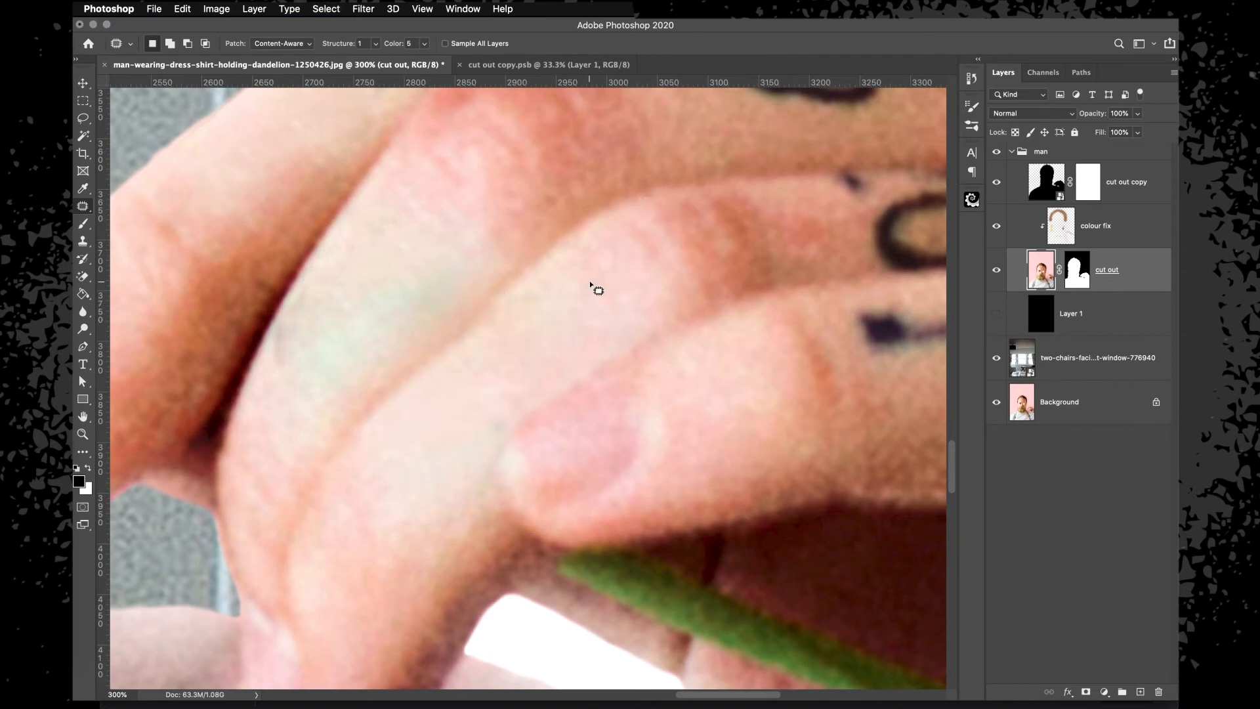
{"action": "key", "text": "super+1"}
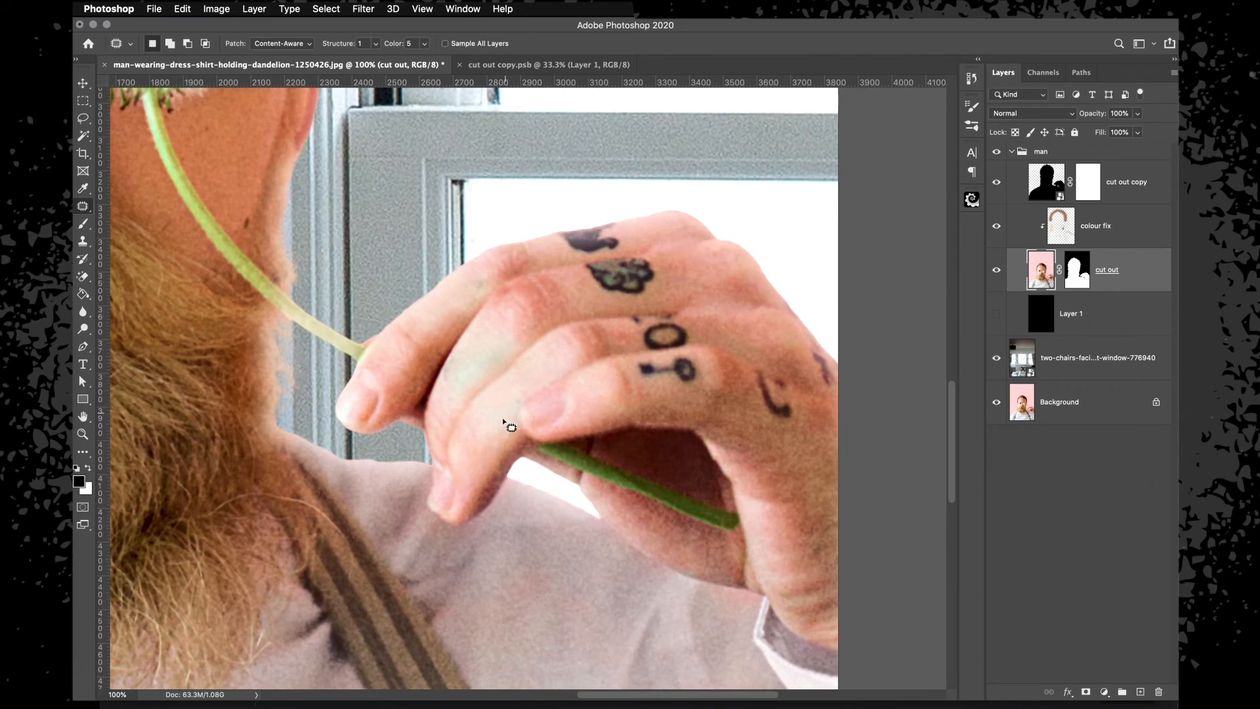
{"action": "scroll", "coordinate": [511, 413], "scroll_direction": "up", "scroll_amount": 2}
{"action": "mouse_move", "coordinate": [497, 416]}
{"action": "left_mouse_down"}
{"action": "mouse_move", "coordinate": [478, 450]}
{"action": "mouse_move", "coordinate": [506, 424]}
{"action": "left_mouse_up"}
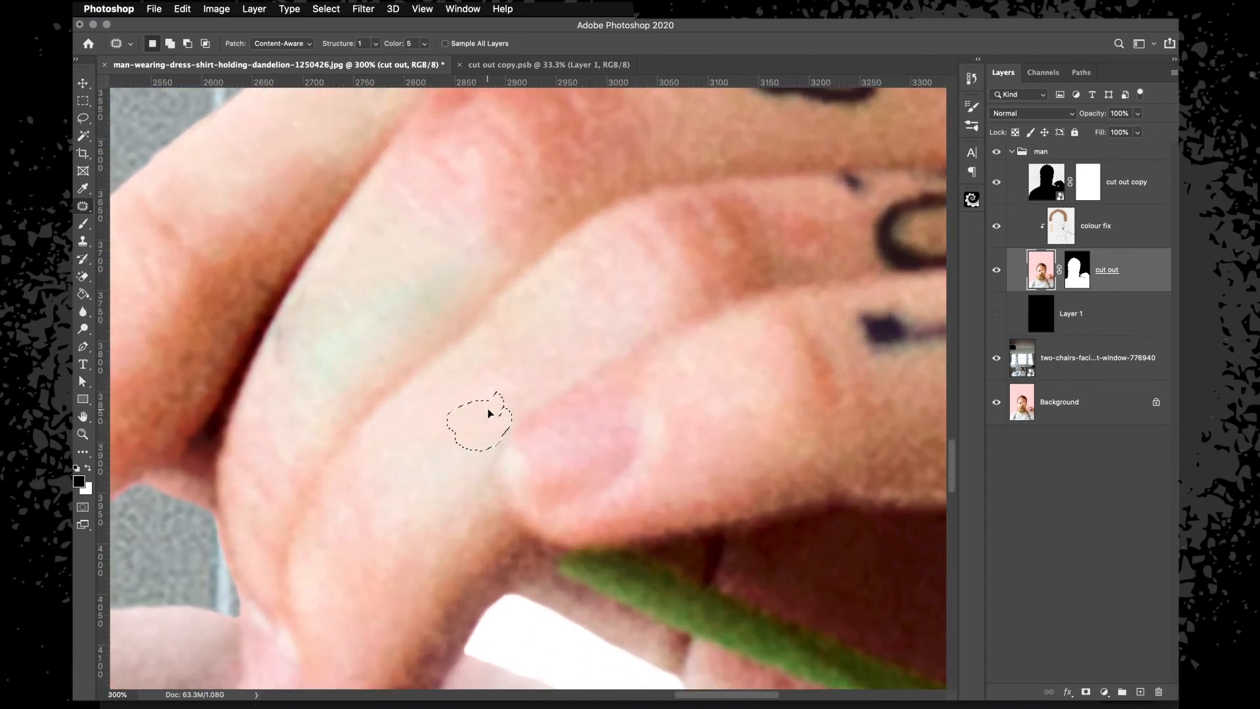
{"action": "key", "text": "super+d"}
Patch out the key tattoo on the lowest finger with skin from just below it and deselect.
{"action": "key", "text": "super+minus"}
{"action": "key", "text": "super+minus"}
{"action": "key", "text": "super+equal"}
{"action": "key", "text": "super+equal"}
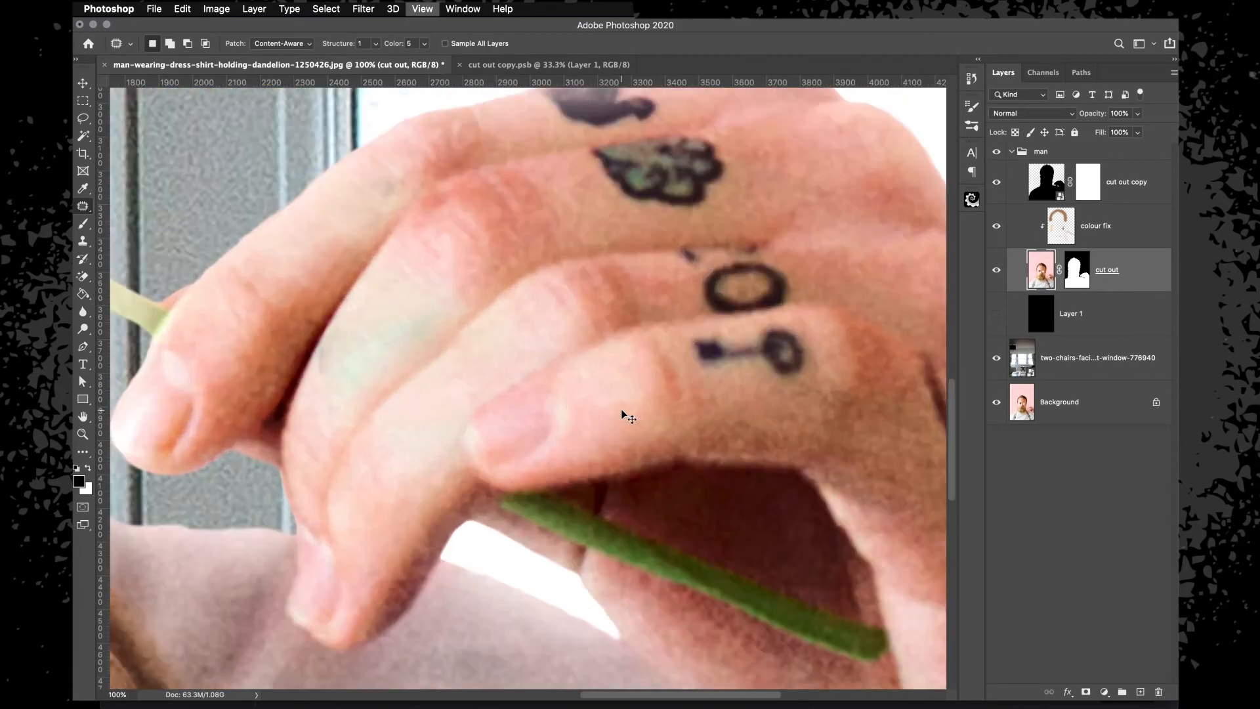
{"action": "scroll", "coordinate": [624, 415], "scroll_direction": "right", "scroll_amount": 3}
{"action": "scroll", "coordinate": [696, 308], "scroll_direction": "up", "scroll_amount": 1}
{"action": "mouse_move", "coordinate": [591, 341]}
{"action": "left_mouse_down"}
{"action": "mouse_move", "coordinate": [597, 422]}
{"action": "mouse_move", "coordinate": [751, 352]}
{"action": "mouse_move", "coordinate": [594, 338]}
{"action": "left_mouse_up"}
{"action": "left_click_drag", "start_coordinate": [684, 374], "coordinate": [671, 445]}
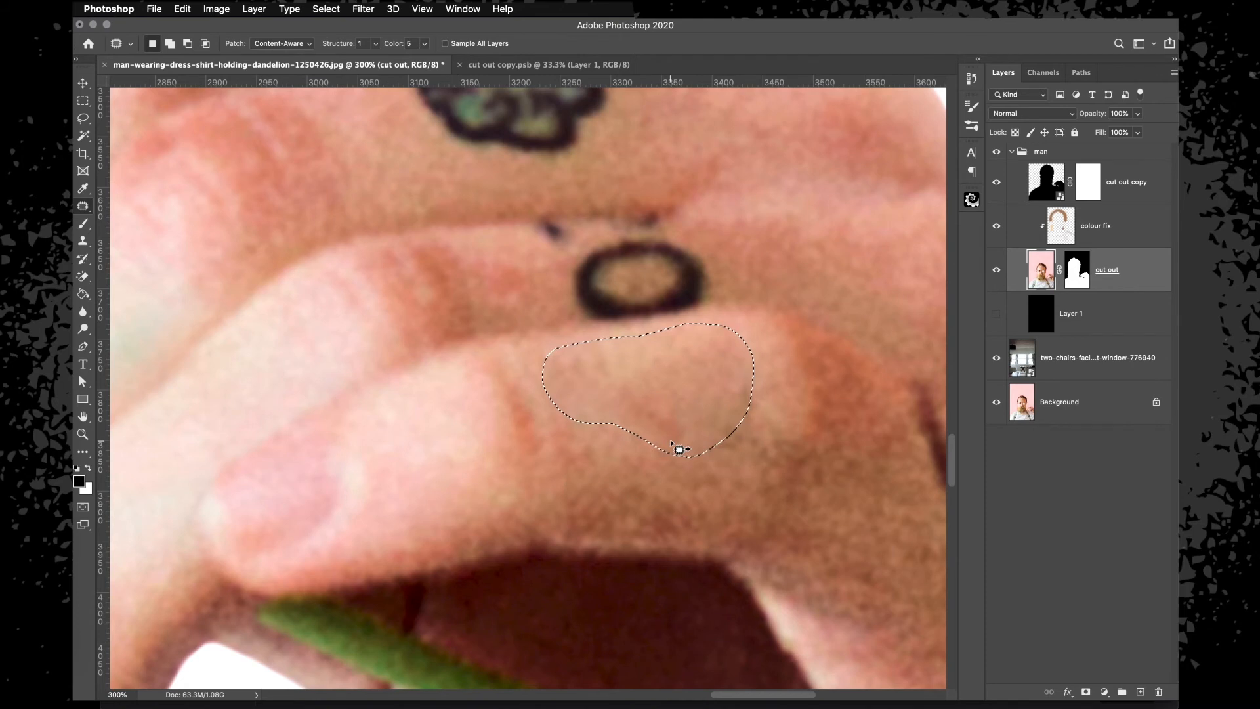
{"action": "key", "text": "super+d"}
Patch out the ring-shaped tattoo and the small dark marks along the finger crease above it.
{"action": "scroll", "coordinate": [670, 441], "scroll_direction": "up", "scroll_amount": 2}
{"action": "mouse_move", "coordinate": [607, 302]}
{"action": "left_mouse_down"}
{"action": "mouse_move", "coordinate": [573, 323]}
{"action": "mouse_move", "coordinate": [555, 368]}
{"action": "mouse_move", "coordinate": [581, 400]}
{"action": "mouse_move", "coordinate": [691, 392]}
{"action": "mouse_move", "coordinate": [719, 375]}
{"action": "mouse_move", "coordinate": [714, 310]}
{"action": "mouse_move", "coordinate": [679, 300]}
{"action": "mouse_move", "coordinate": [600, 307]}
{"action": "mouse_move", "coordinate": [598, 345]}
{"action": "mouse_move", "coordinate": [571, 350]}
{"action": "left_mouse_up"}
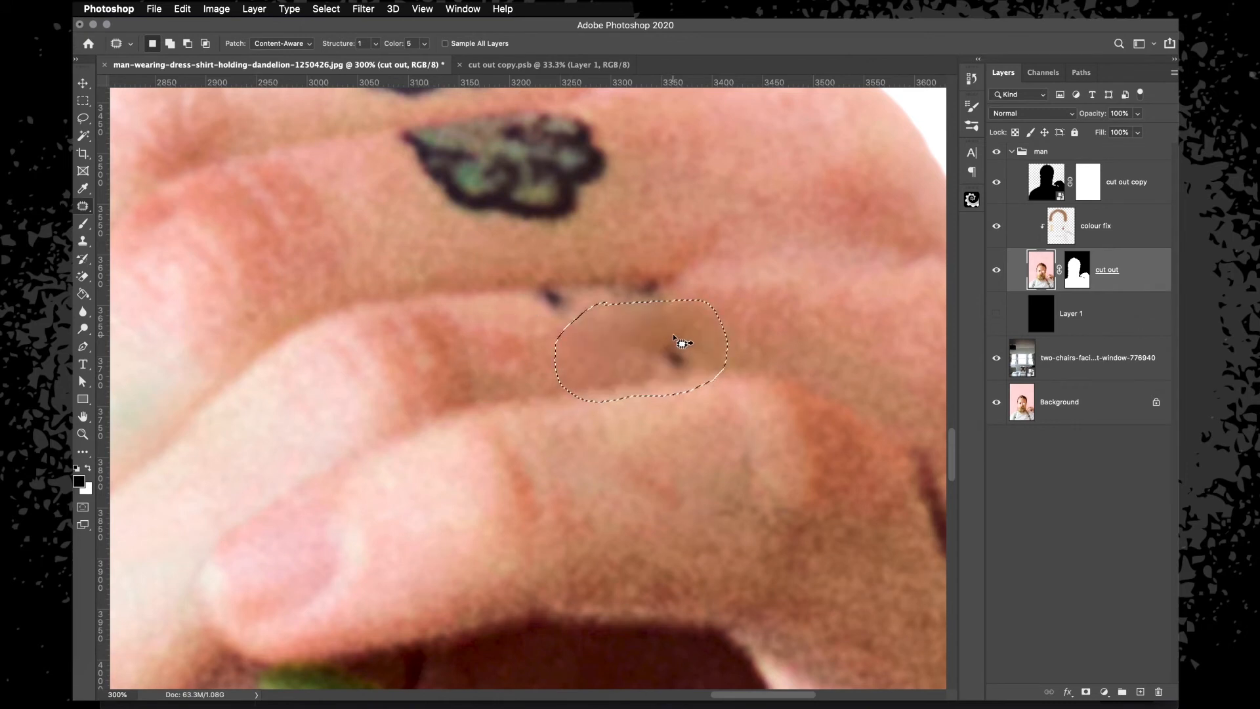
{"action": "key", "text": "super+d"}
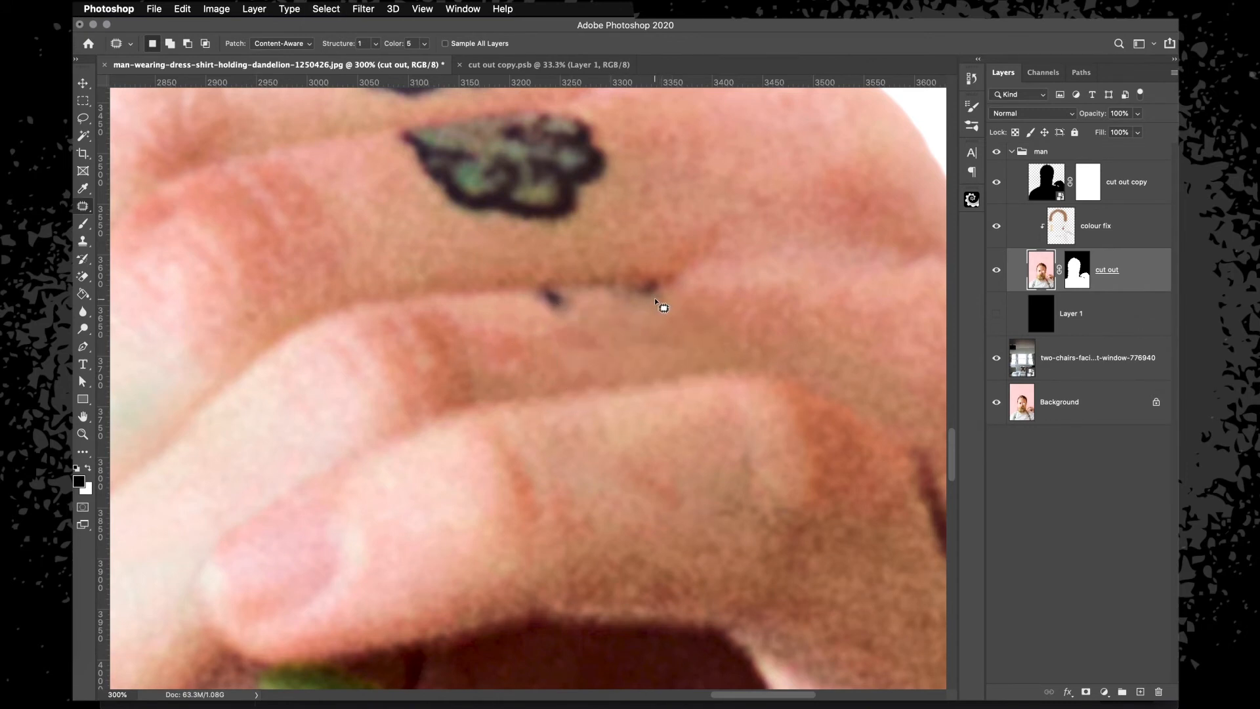
{"action": "mouse_move", "coordinate": [632, 265]}
{"action": "left_mouse_down"}
{"action": "mouse_move", "coordinate": [497, 278]}
{"action": "mouse_move", "coordinate": [681, 309]}
{"action": "mouse_move", "coordinate": [627, 257]}
{"action": "left_mouse_up"}
{"action": "mouse_move", "coordinate": [570, 297]}
{"action": "left_mouse_down"}
{"action": "mouse_move", "coordinate": [543, 292]}
{"action": "mouse_move", "coordinate": [599, 298]}
{"action": "left_mouse_up"}
{"action": "key", "text": "super+d"}
Patch out the cloud-shaped tattoo and the dark tattoo along the upper edge of the hand.
{"action": "scroll", "coordinate": [610, 278], "scroll_direction": "up", "scroll_amount": 4}
{"action": "mouse_move", "coordinate": [502, 234]}
{"action": "left_mouse_down"}
{"action": "mouse_move", "coordinate": [427, 247]}
{"action": "mouse_move", "coordinate": [472, 360]}
{"action": "mouse_move", "coordinate": [604, 360]}
{"action": "mouse_move", "coordinate": [641, 267]}
{"action": "mouse_move", "coordinate": [540, 225]}
{"action": "mouse_move", "coordinate": [504, 233]}
{"action": "left_mouse_up"}
{"action": "mouse_move", "coordinate": [549, 269]}
{"action": "left_mouse_down"}
{"action": "mouse_move", "coordinate": [484, 259]}
{"action": "mouse_move", "coordinate": [419, 281]}
{"action": "left_mouse_up"}
{"action": "key", "text": "super+d"}
{"action": "mouse_move", "coordinate": [326, 162]}
{"action": "left_mouse_down"}
{"action": "mouse_move", "coordinate": [334, 216]}
{"action": "mouse_move", "coordinate": [412, 248]}
{"action": "mouse_move", "coordinate": [517, 229]}
{"action": "mouse_move", "coordinate": [529, 152]}
{"action": "mouse_move", "coordinate": [499, 131]}
{"action": "mouse_move", "coordinate": [366, 147]}
{"action": "mouse_move", "coordinate": [494, 172]}
{"action": "mouse_move", "coordinate": [576, 155]}
{"action": "left_mouse_up"}
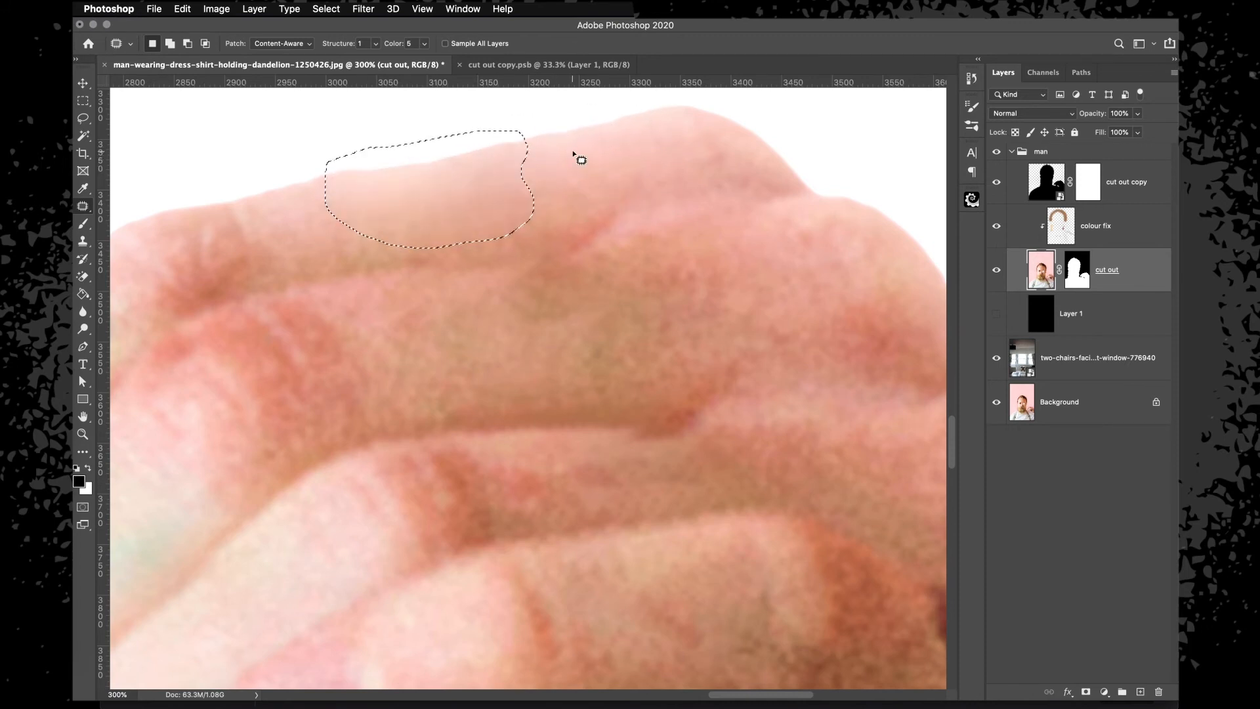
Patch out the curved dark tattoo on the back of the hand with clean skin beside it.
{"action": "key", "text": "super+minus"}
{"action": "key", "text": "super+minus"}
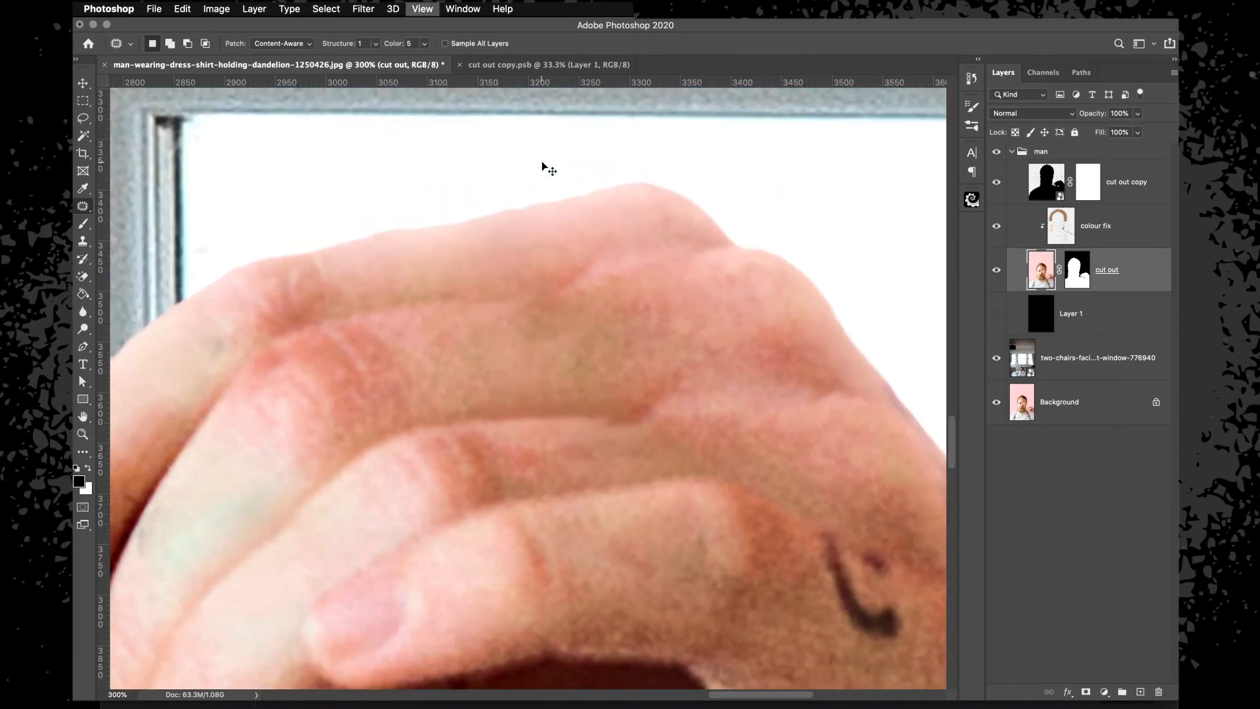
{"action": "key", "text": "super+plus"}
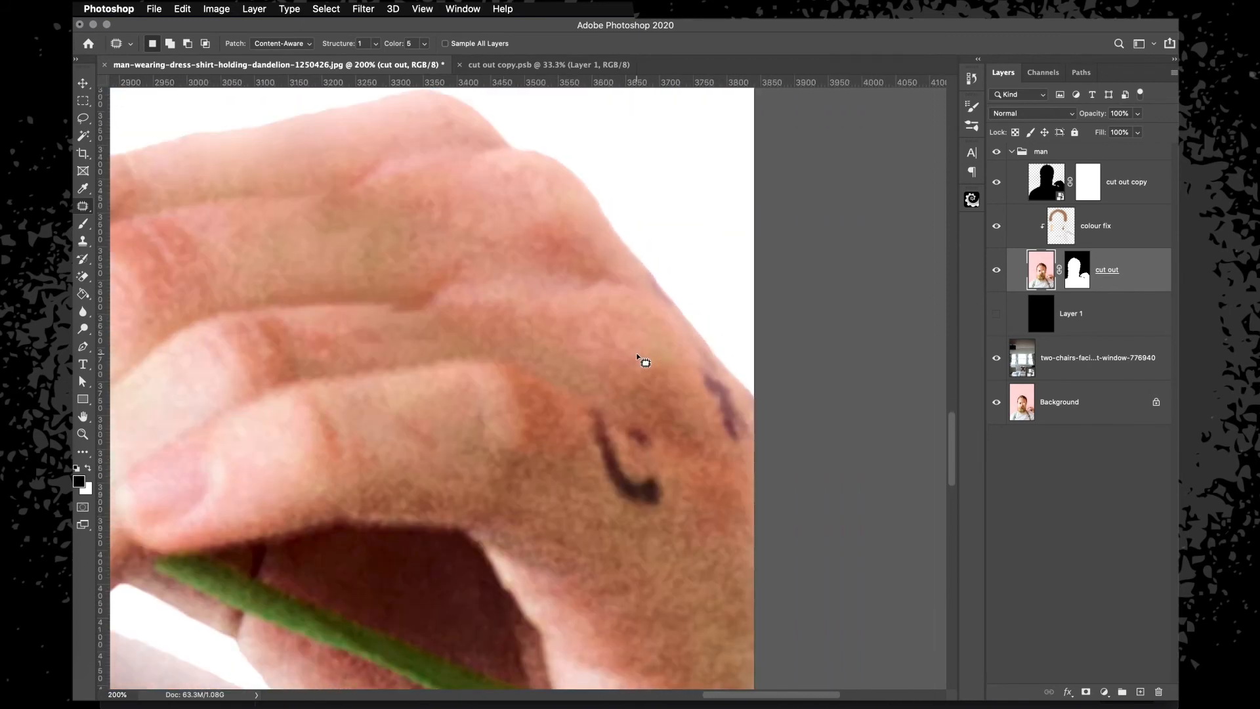
{"action": "mouse_move", "coordinate": [587, 396]}
{"action": "left_mouse_down"}
{"action": "mouse_move", "coordinate": [548, 392]}
{"action": "mouse_move", "coordinate": [548, 454]}
{"action": "mouse_move", "coordinate": [603, 511]}
{"action": "mouse_move", "coordinate": [652, 469]}
{"action": "mouse_move", "coordinate": [631, 397]}
{"action": "mouse_move", "coordinate": [597, 406]}
{"action": "mouse_move", "coordinate": [560, 396]}
{"action": "left_mouse_up"}
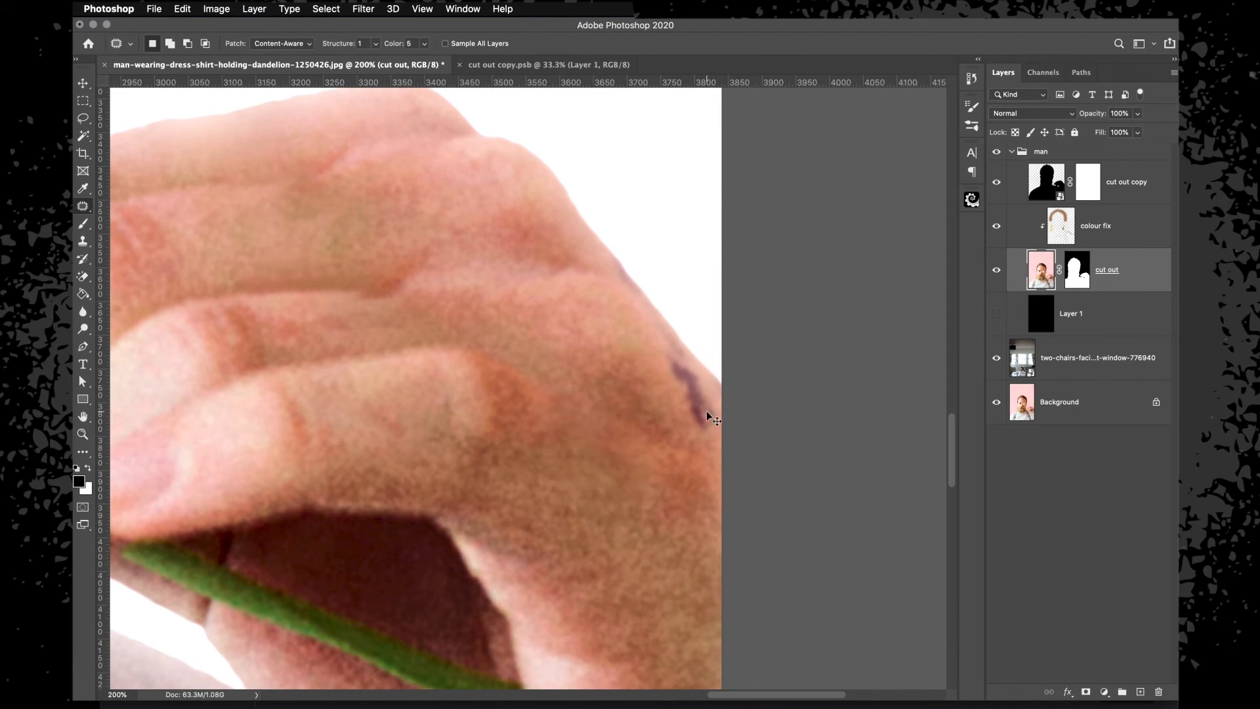
{"action": "key", "text": "super+minus"}
{"action": "key", "text": "super+minus"}
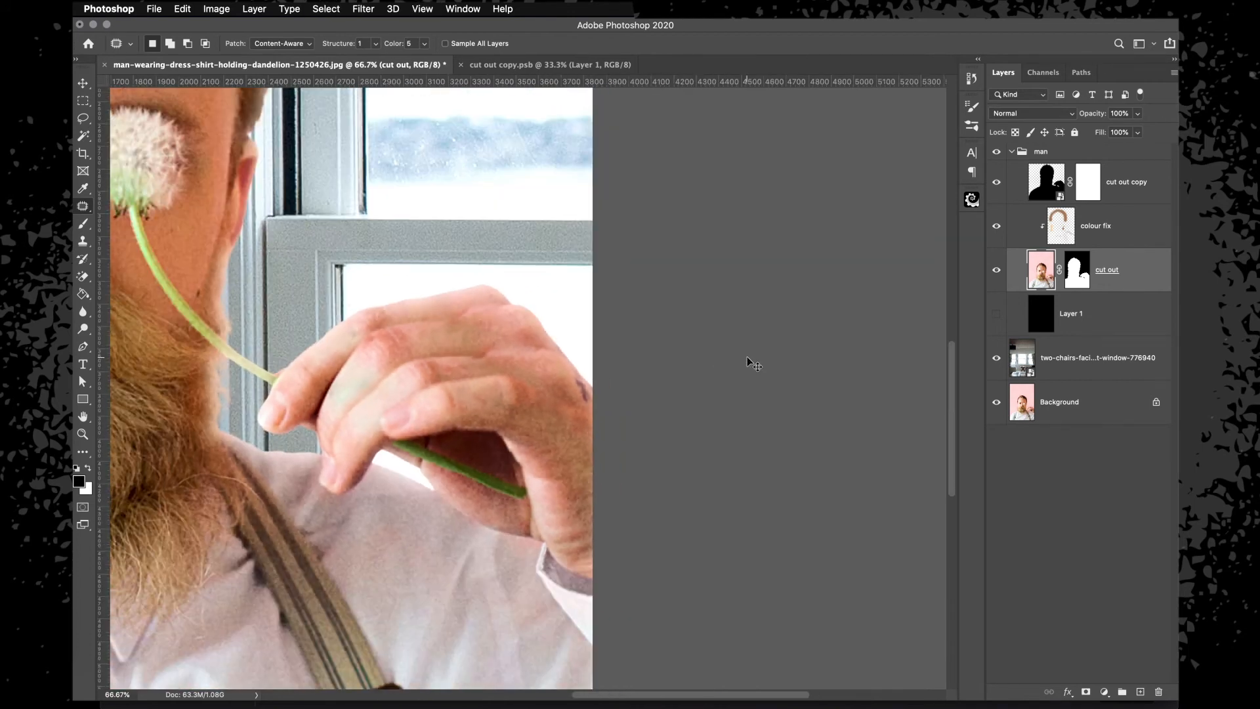
{"action": "key", "text": "super+minus"}
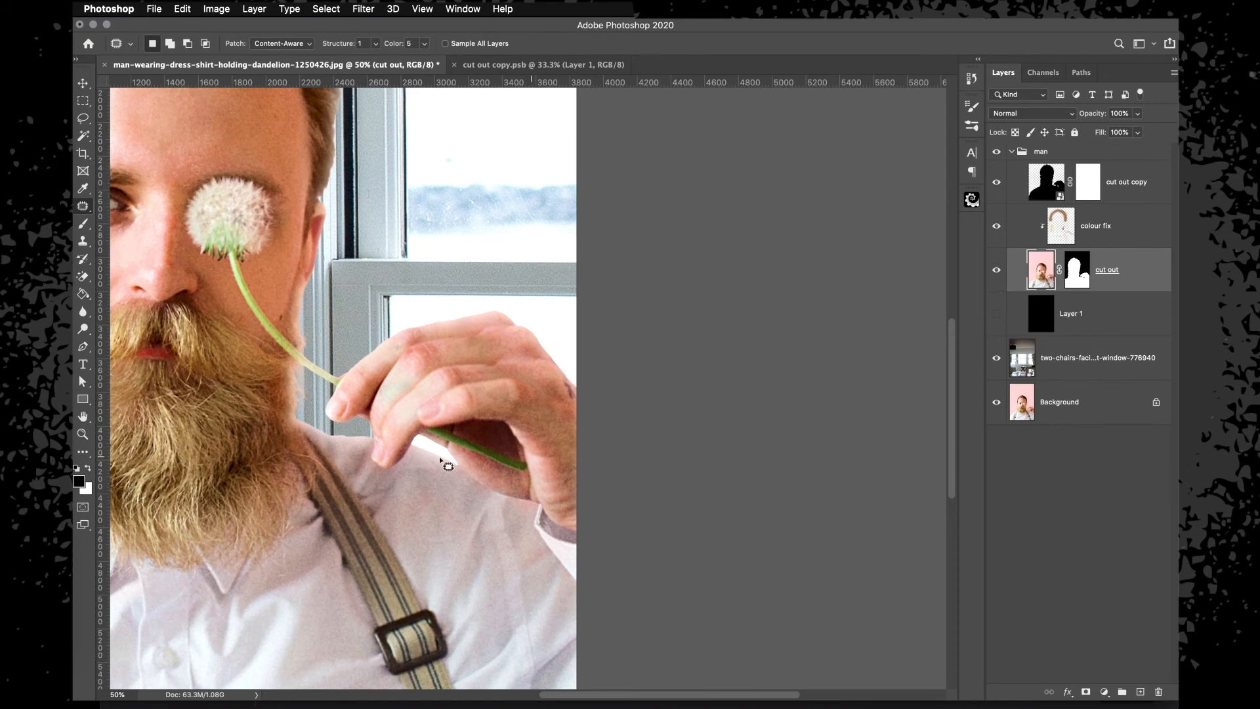
Try to move the man's cutout layer slightly to the right, and undo the move.
{"action": "key", "text": "v"}
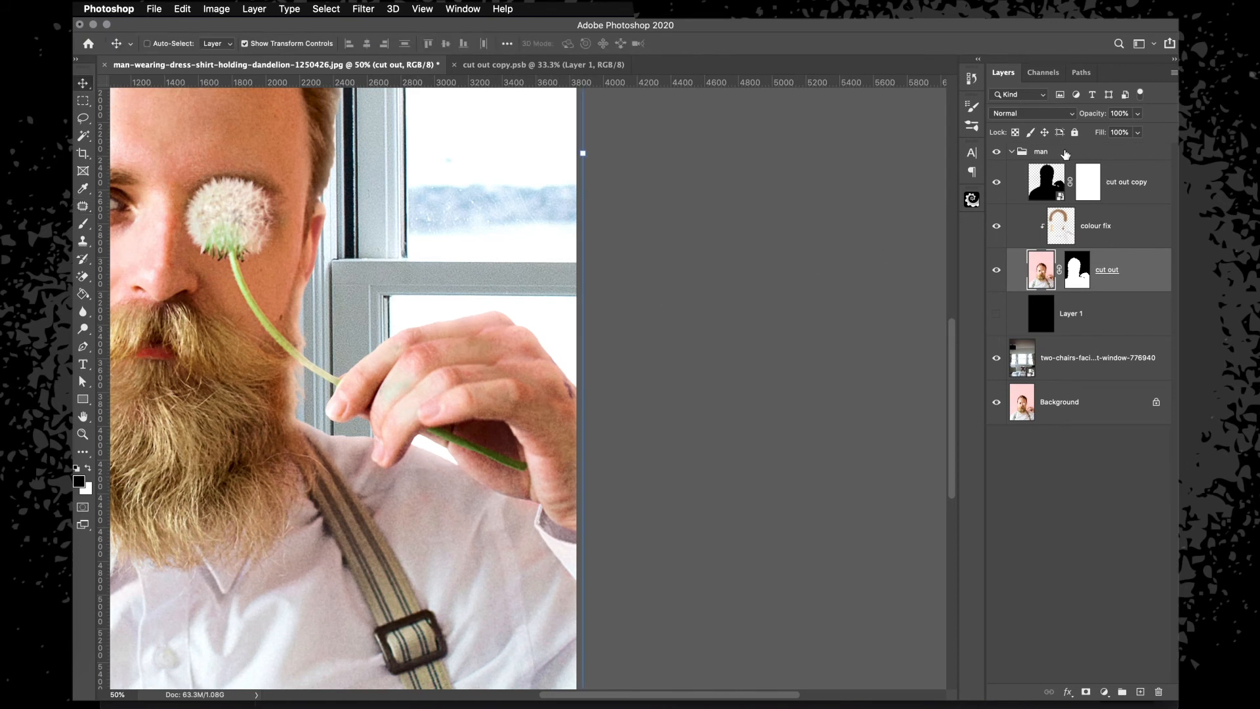
{"action": "left_click", "coordinate": [1065, 152]}
{"action": "left_click", "coordinate": [1120, 269]}
{"action": "left_click_drag", "start_coordinate": [374, 358], "coordinate": [398, 355]}
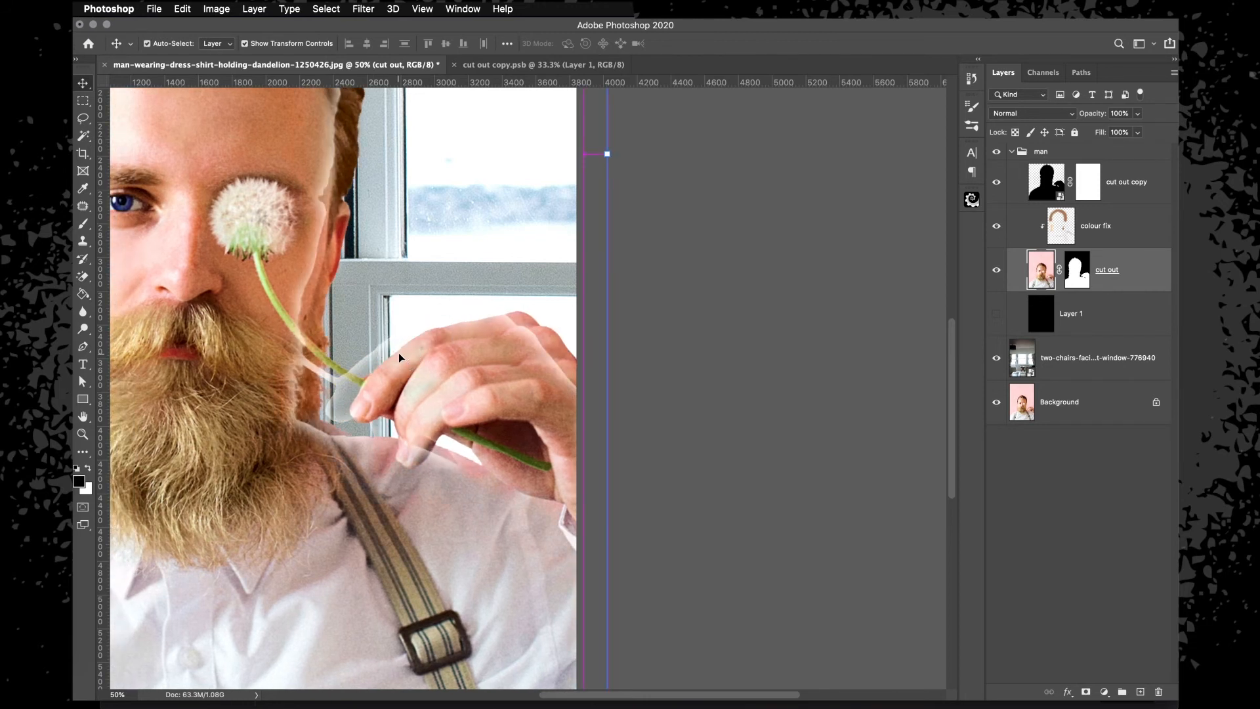
{"action": "key", "text": "super+z"}
Move the whole man group to the right so his cropped hand runs past the canvas edge.
{"action": "left_click", "coordinate": [1044, 153]}
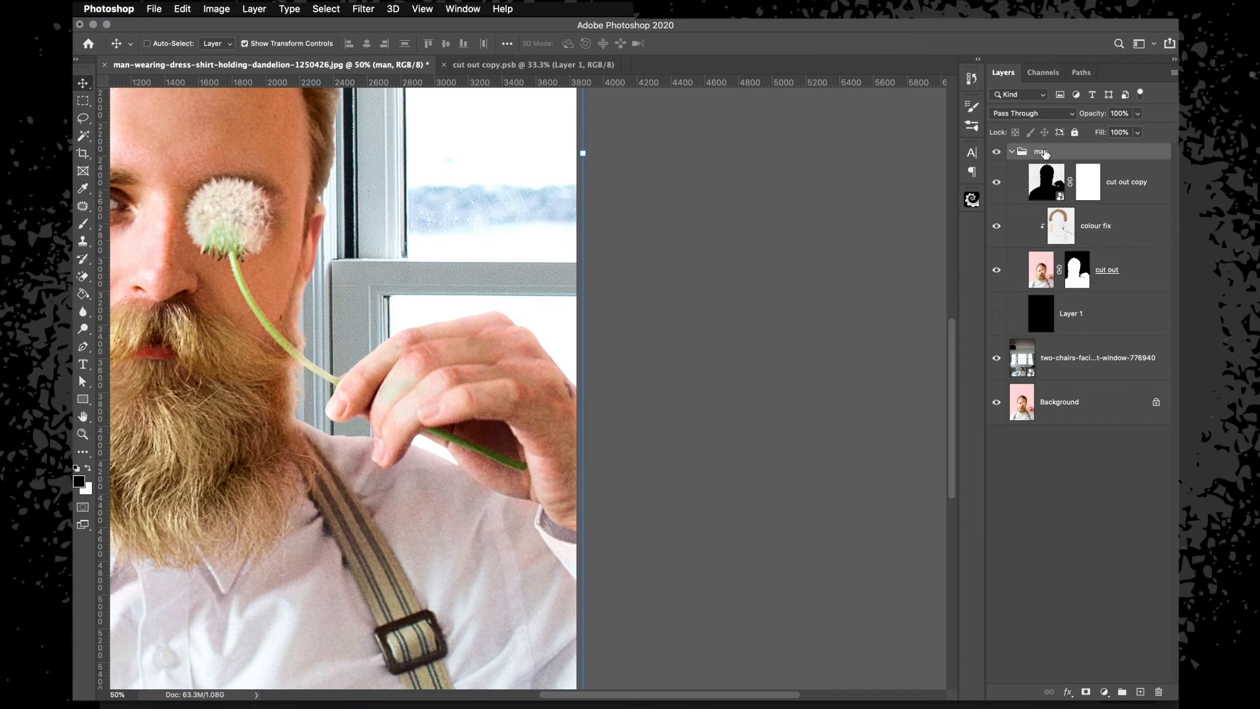
{"action": "key", "text": "super+0"}
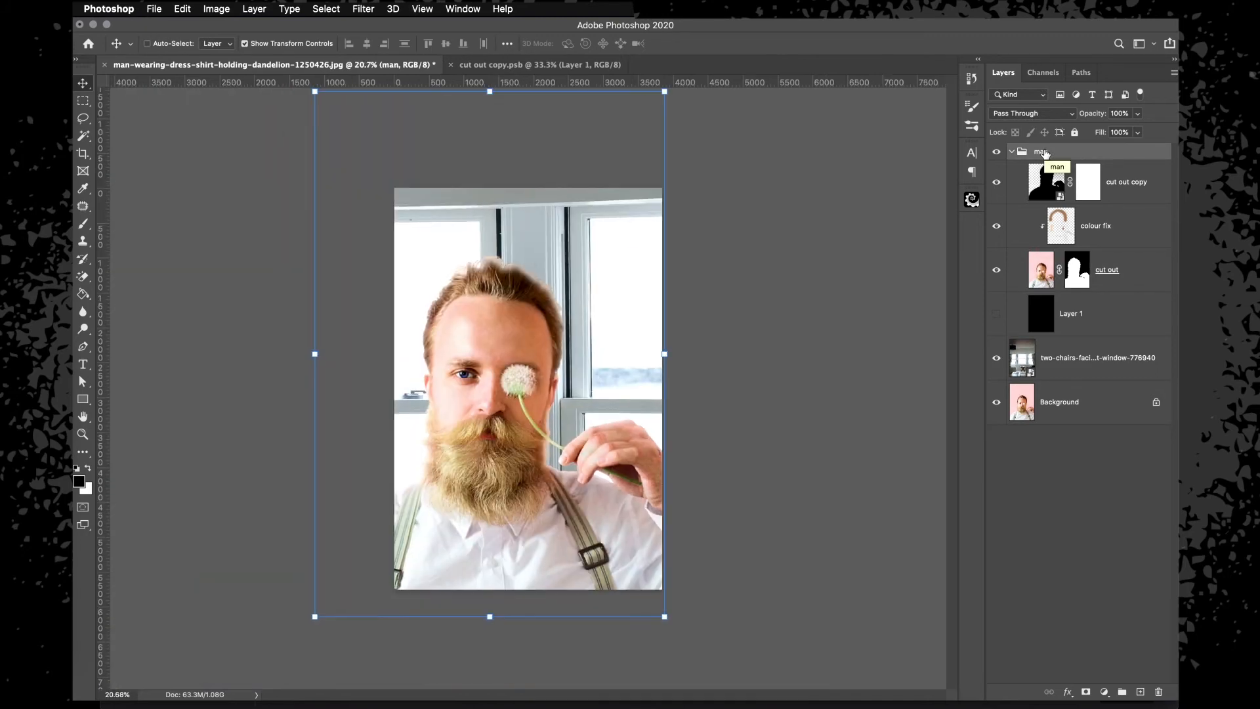
{"action": "left_click_drag", "start_coordinate": [513, 342], "coordinate": [550, 347]}
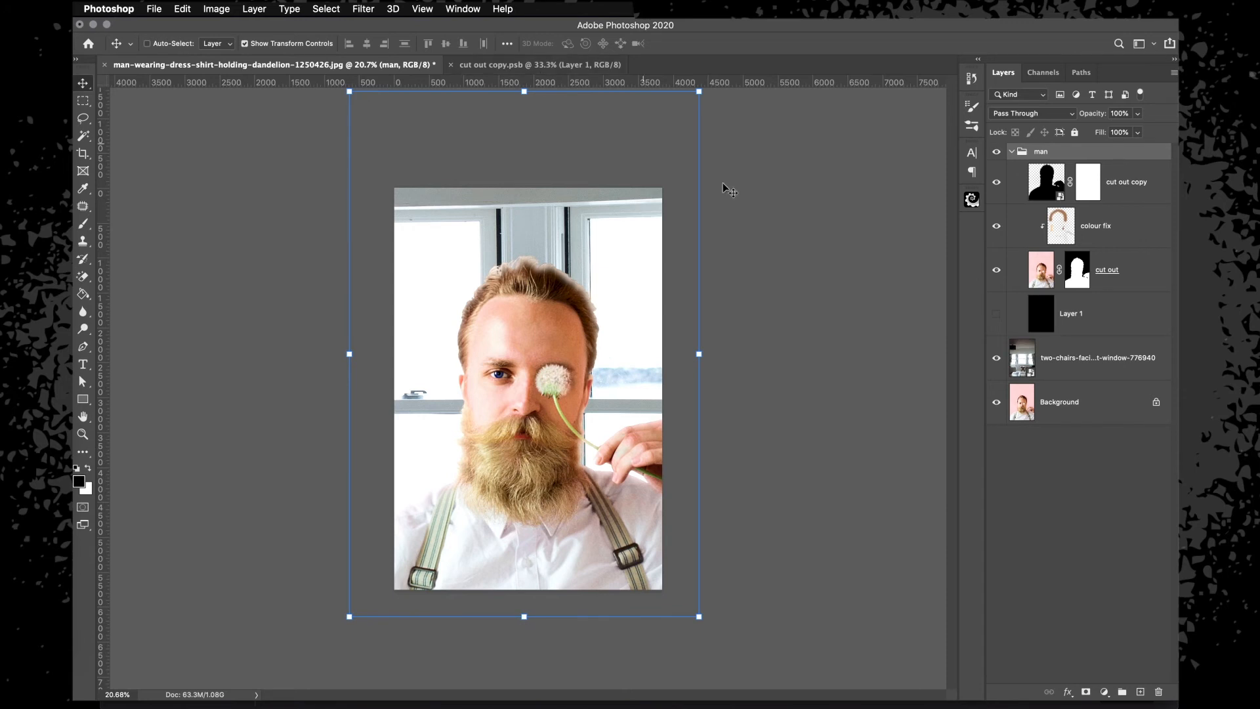
Place two horizontal guides, one near the window's crossbar and one along the upper window frame.
{"action": "key", "text": "super+r"}
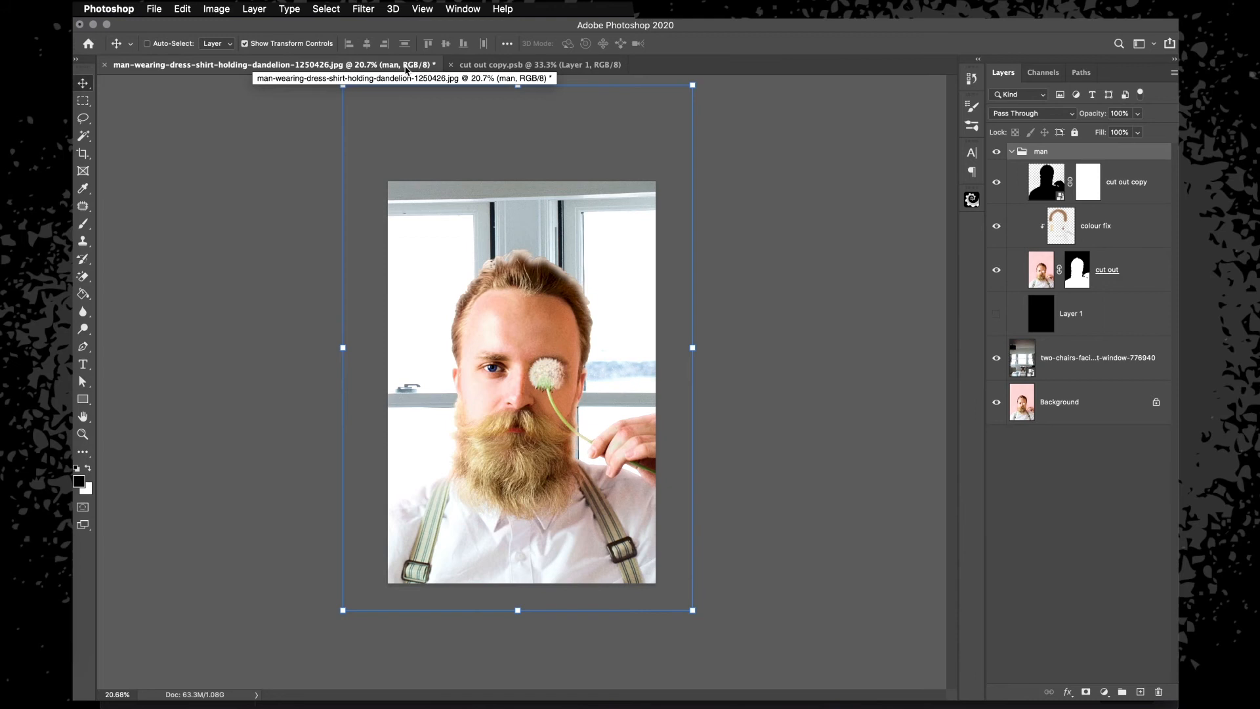
{"action": "key", "text": "super+r"}
{"action": "left_click_drag", "start_coordinate": [433, 82], "coordinate": [500, 395]}
{"action": "left_click_drag", "start_coordinate": [570, 81], "coordinate": [576, 210]}
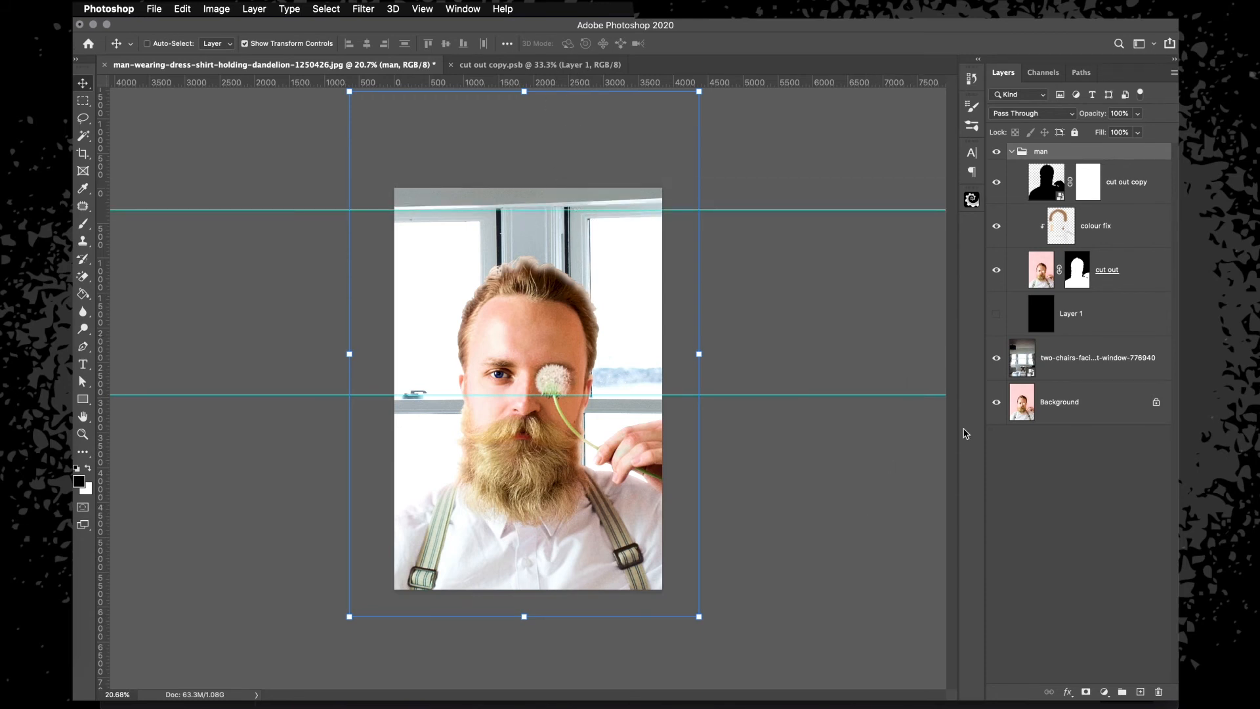
Copy the canvas-sized area of the window photo onto a new layer and hide the original window layer.
{"action": "left_click", "coordinate": [1093, 364]}
{"action": "key", "text": "m"}
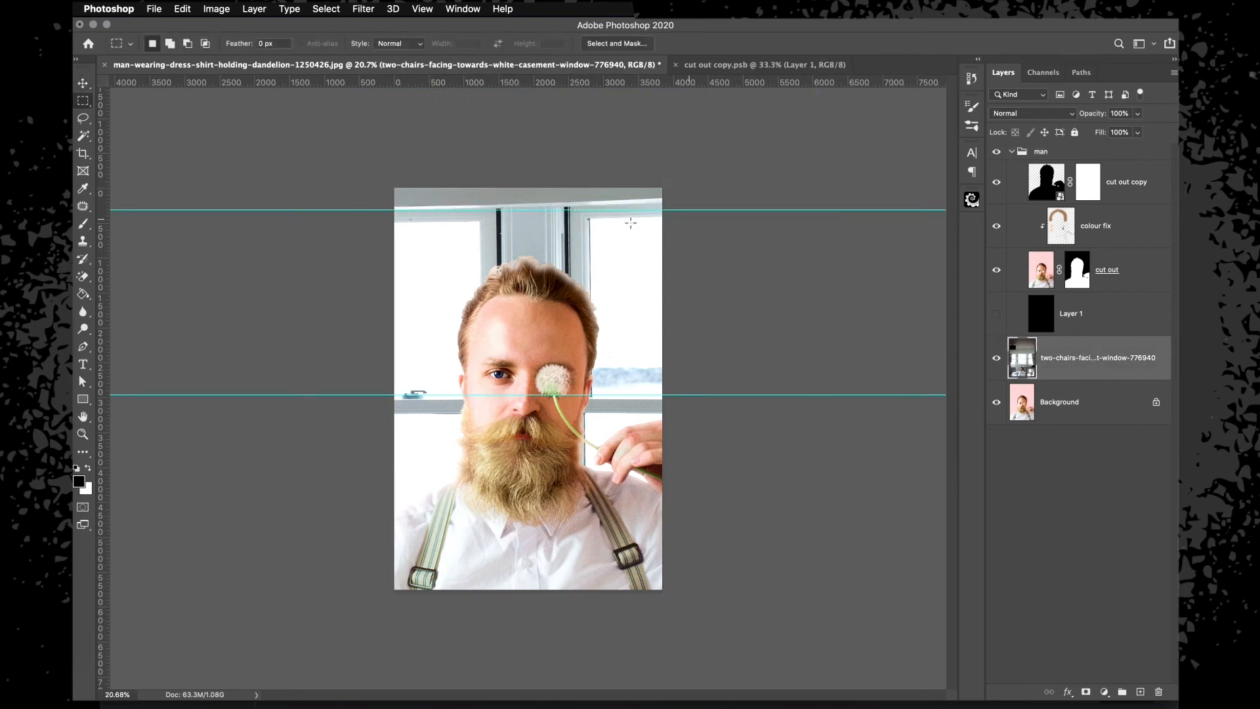
{"action": "left_click_drag", "start_coordinate": [394, 189], "coordinate": [695, 599]}
{"action": "right_click", "coordinate": [566, 307]}
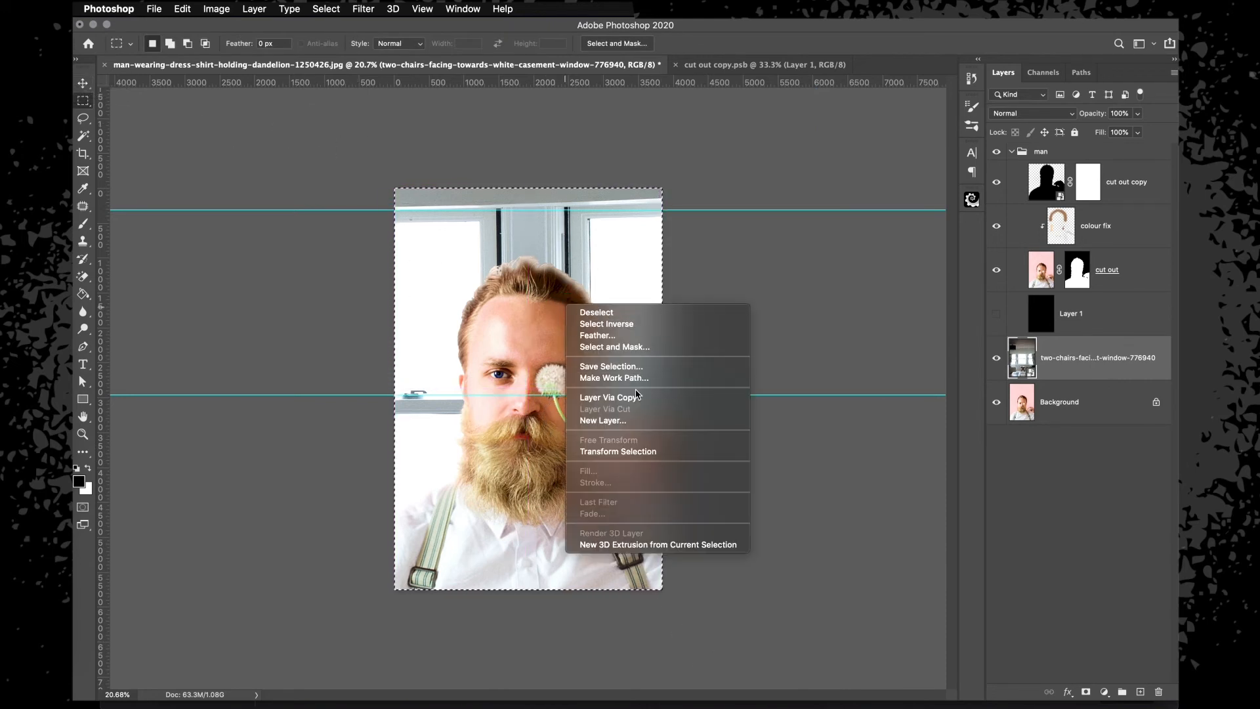
{"action": "left_click", "coordinate": [689, 397]}
{"action": "left_click", "coordinate": [996, 360]}
{"action": "left_click", "coordinate": [996, 360]}
{"action": "left_click", "coordinate": [996, 359]}
{"action": "left_click", "coordinate": [996, 360]}
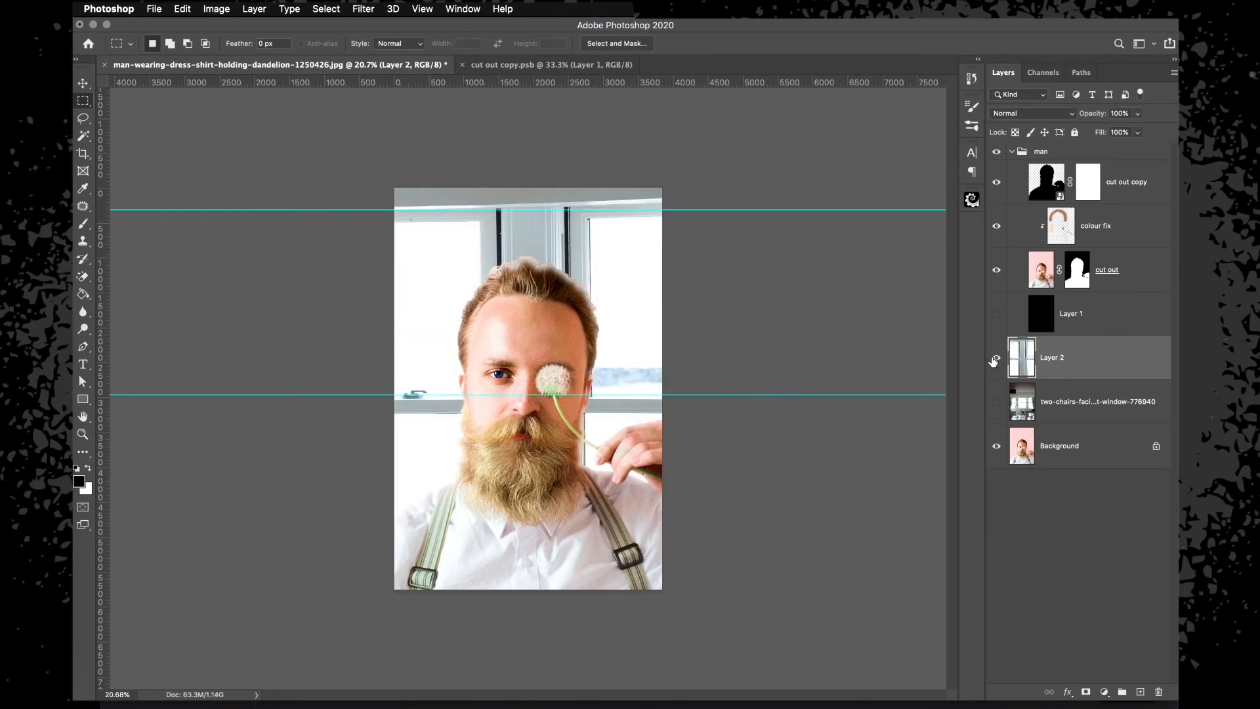
Distort the copied window layer by lowering its upper-right corner and raising its lower-right corner to level the frame with the guides.
{"action": "key", "text": "v"}
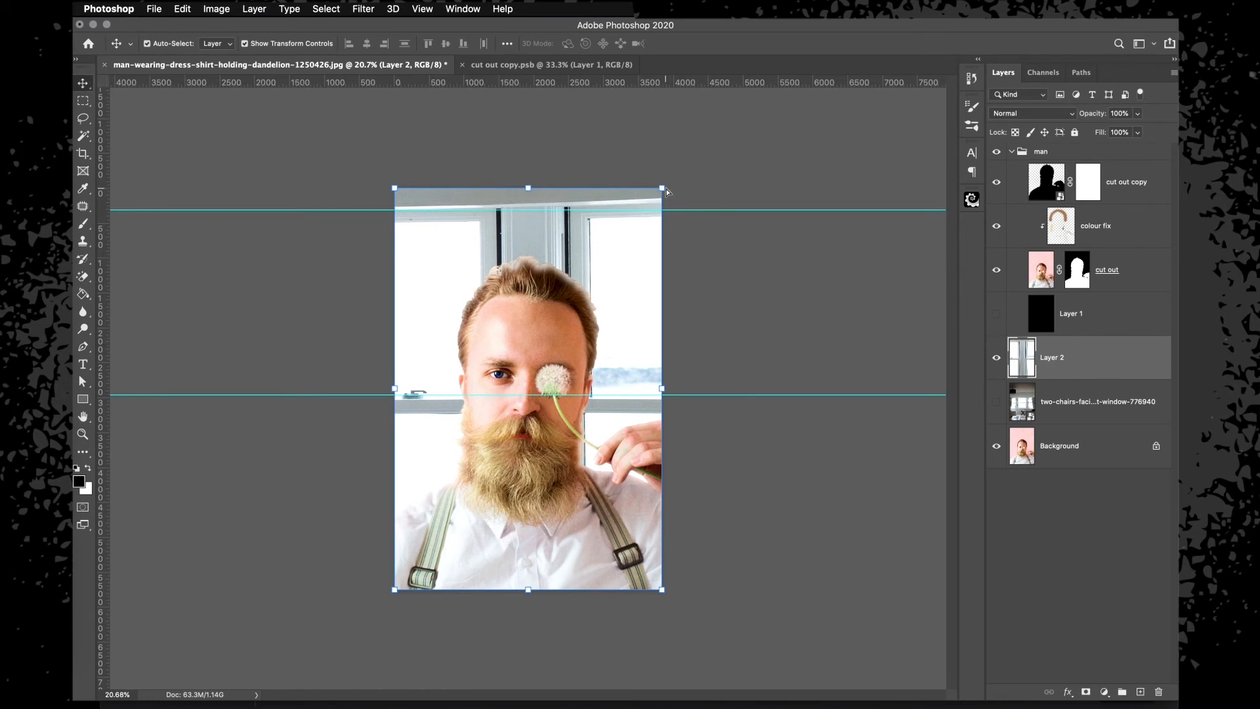
{"action": "left_click_drag", "start_coordinate": [662, 191], "coordinate": [664, 199]}
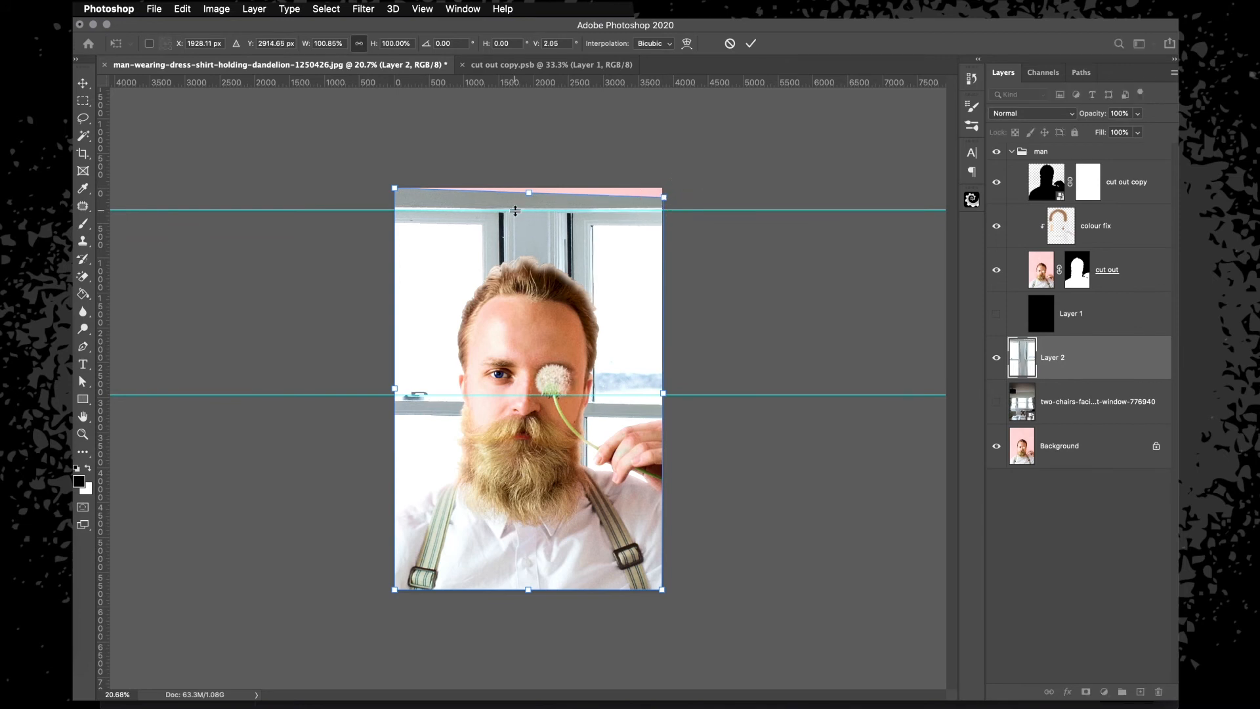
{"action": "left_click_drag", "start_coordinate": [663, 590], "coordinate": [665, 583]}
{"action": "key", "text": "super+equal"}
{"action": "key", "text": "super+equal"}
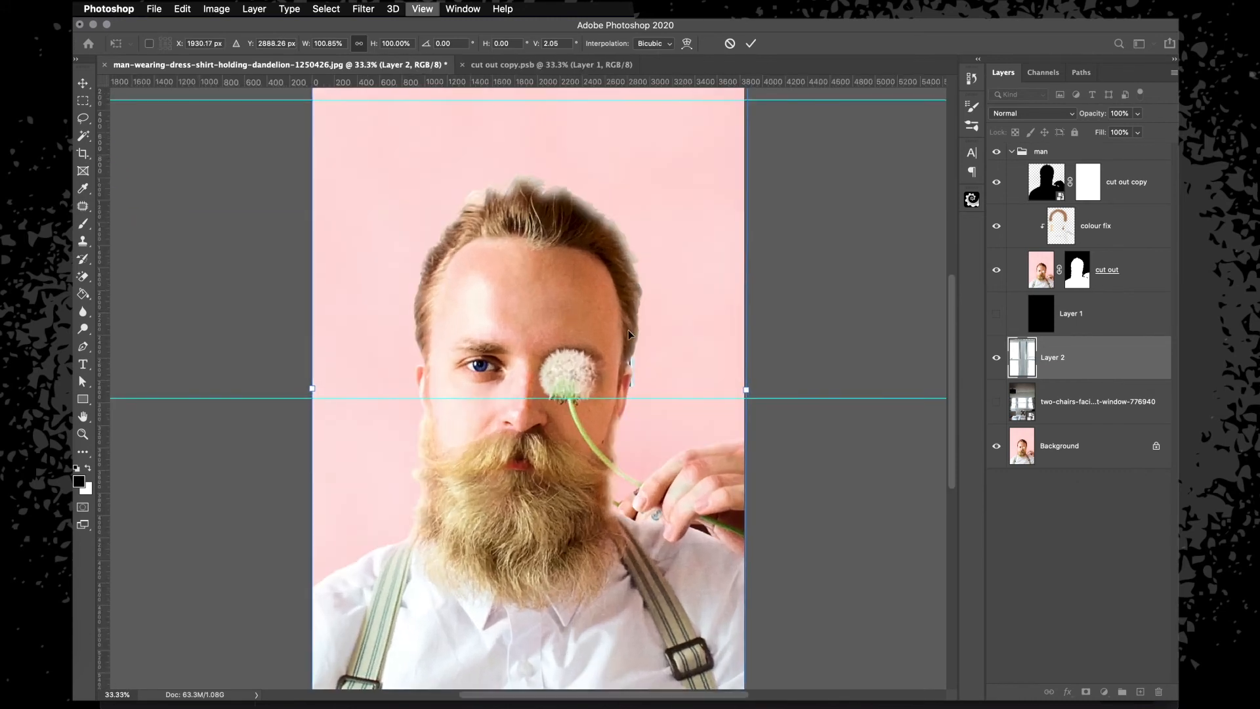
Add a third horizontal guide along the upper edge of the panes, fine-tune the window layer's upper-left corner and apply the transform.
{"action": "left_click_drag", "start_coordinate": [571, 80], "coordinate": [605, 124]}
{"action": "scroll", "coordinate": [433, 325], "scroll_direction": "up", "scroll_amount": 5}
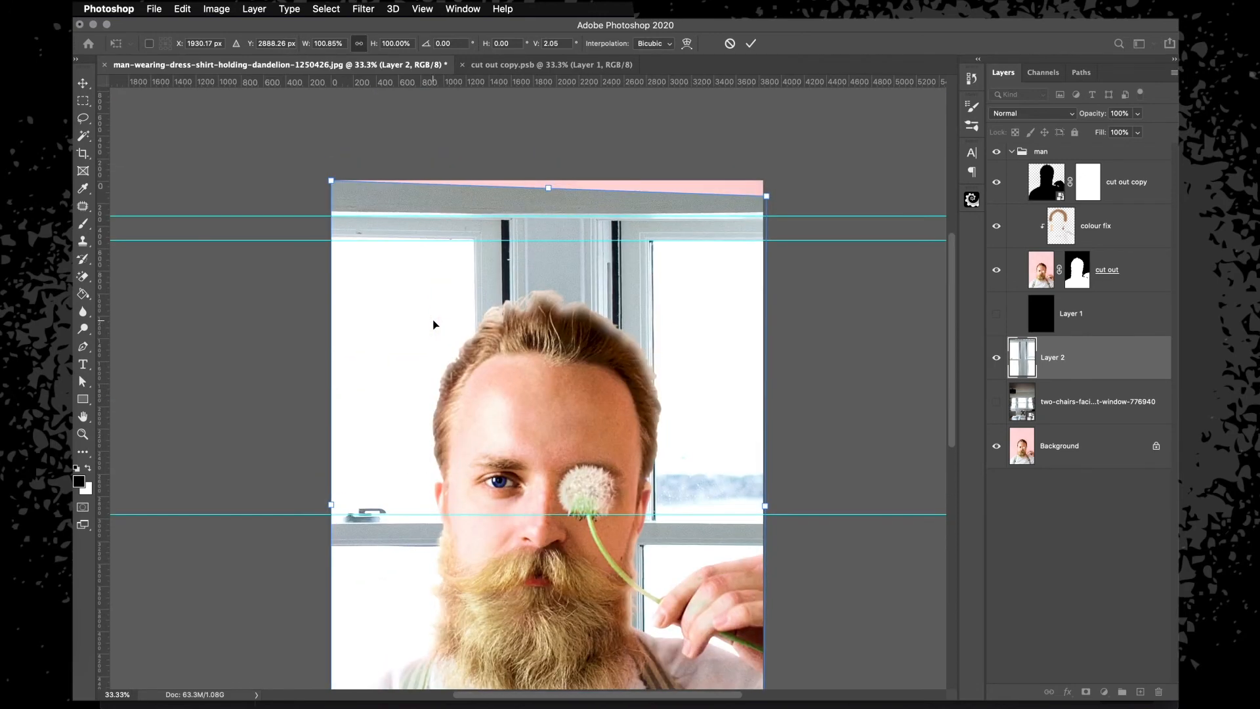
{"action": "left_click_drag", "start_coordinate": [330, 181], "coordinate": [327, 180]}
{"action": "key", "text": "super+minus"}
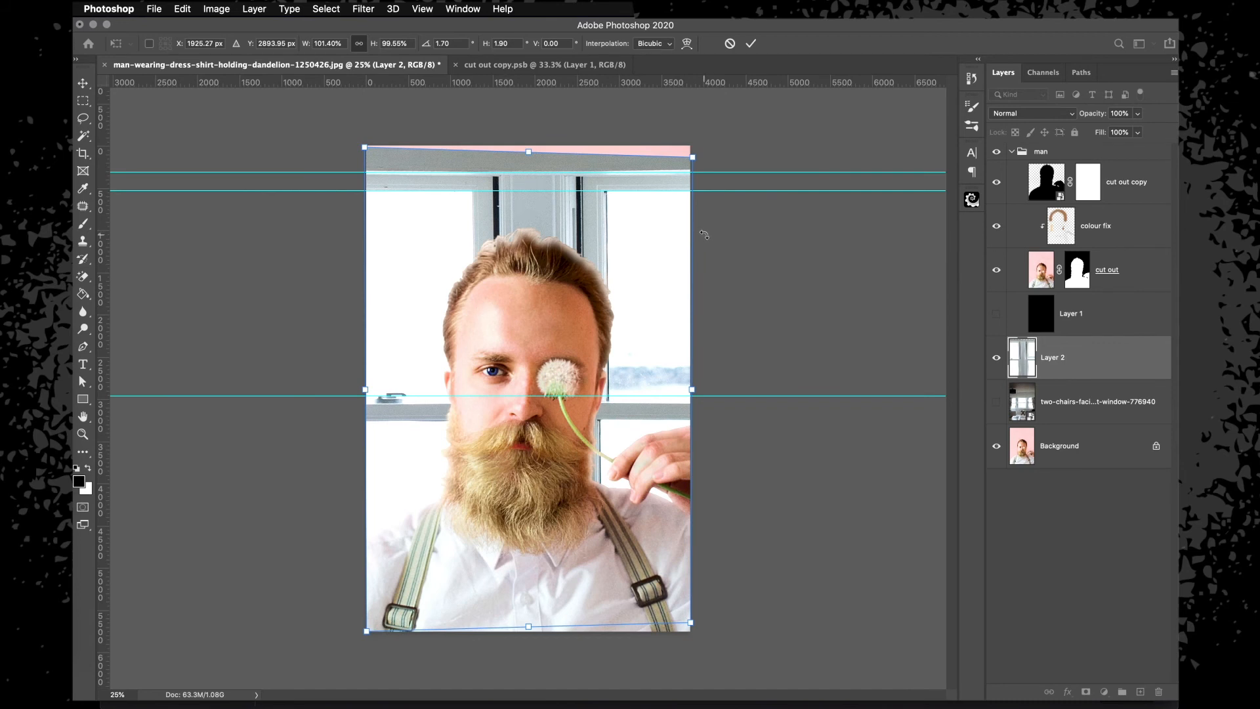
{"action": "left_click", "coordinate": [750, 43]}
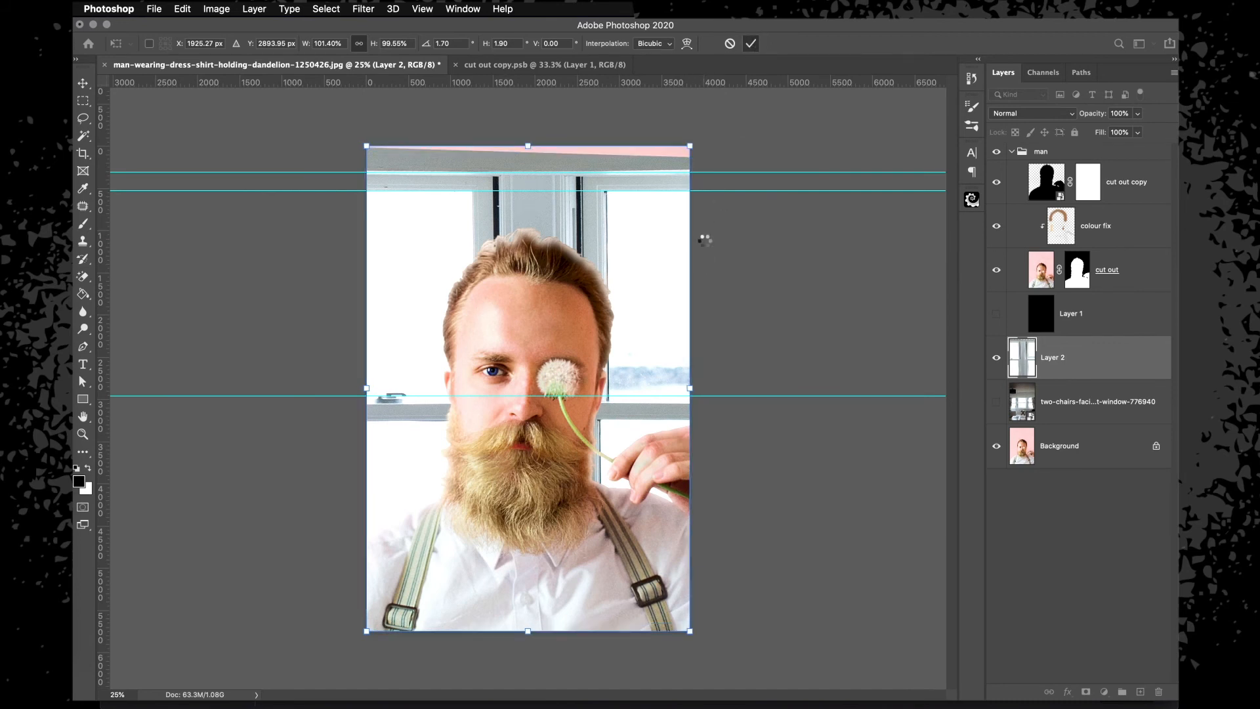
Scale the straightened window layer to 107.52% to cover the canvas and show the original window layer again.
{"action": "left_click_drag", "start_coordinate": [694, 148], "coordinate": [705, 129]}
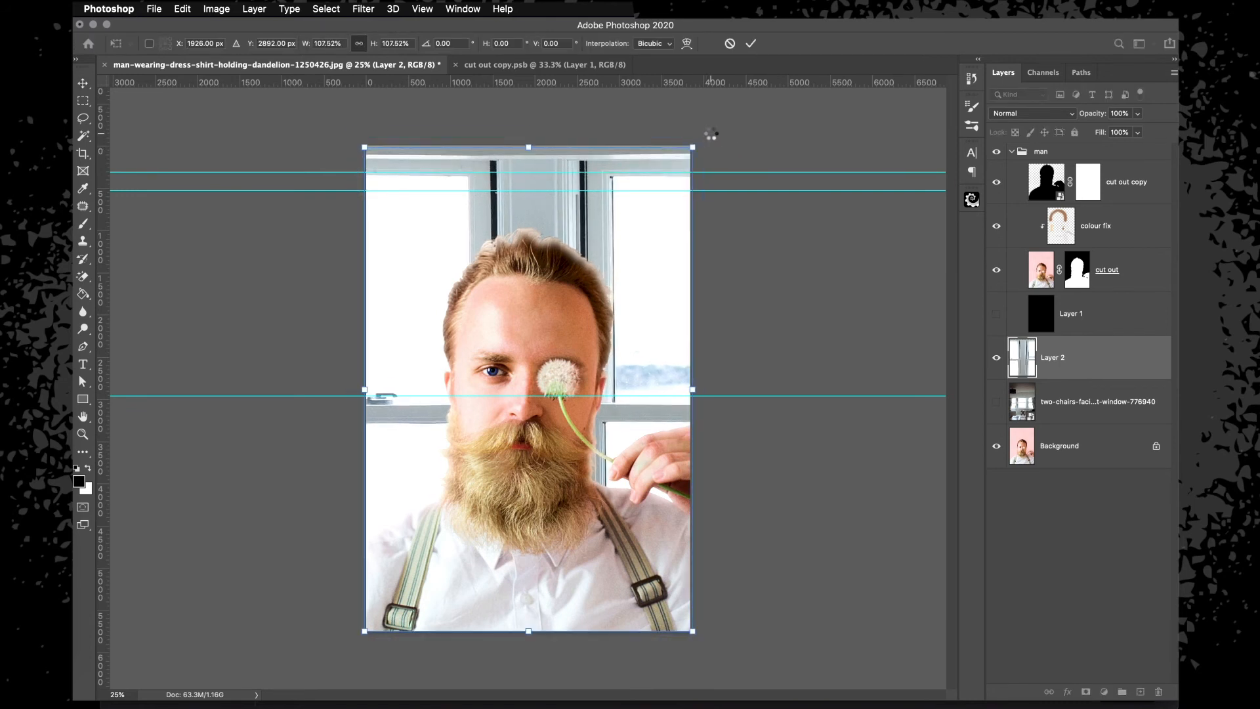
{"action": "key", "text": "m"}
{"action": "left_click", "coordinate": [998, 371]}
{"action": "left_click", "coordinate": [997, 403]}
Compare the straightened window layer with the original by hiding and showing Layer 2 repeatedly.
{"action": "left_click", "coordinate": [997, 359]}
{"action": "left_click", "coordinate": [996, 359]}
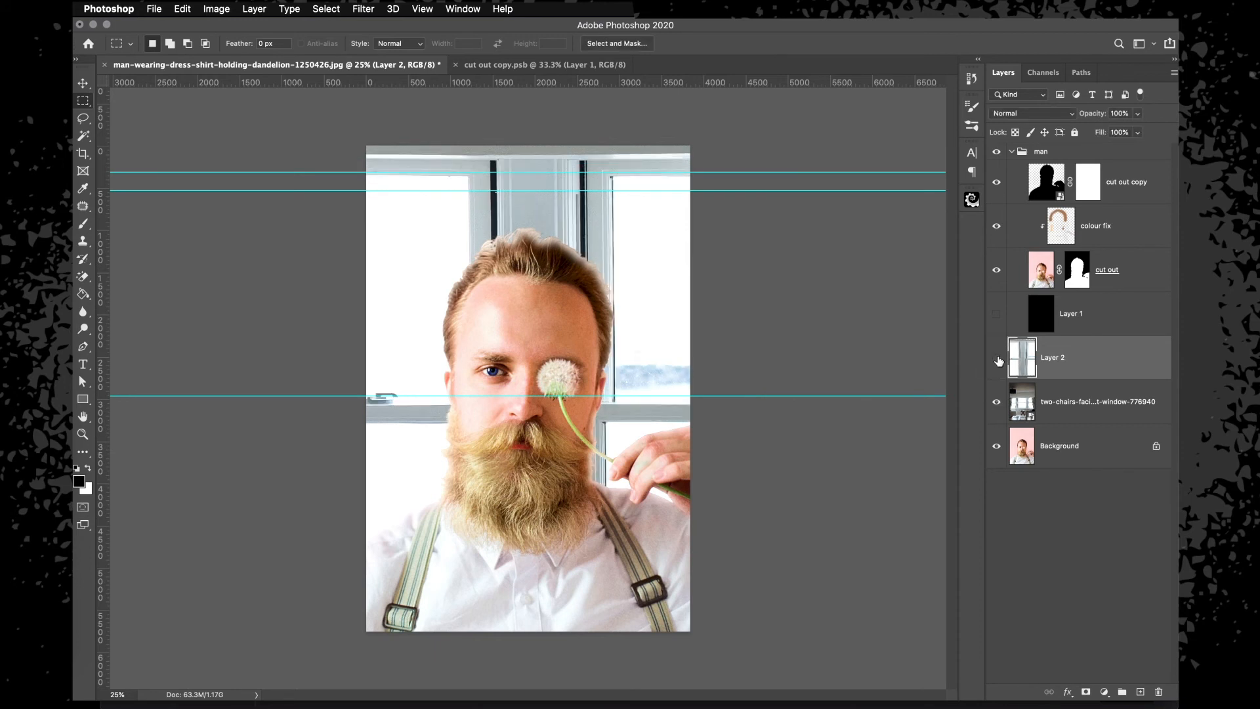
{"action": "left_click", "coordinate": [997, 359]}
{"action": "left_click", "coordinate": [998, 359]}
{"action": "left_click", "coordinate": [997, 359]}
{"action": "left_click", "coordinate": [998, 359]}
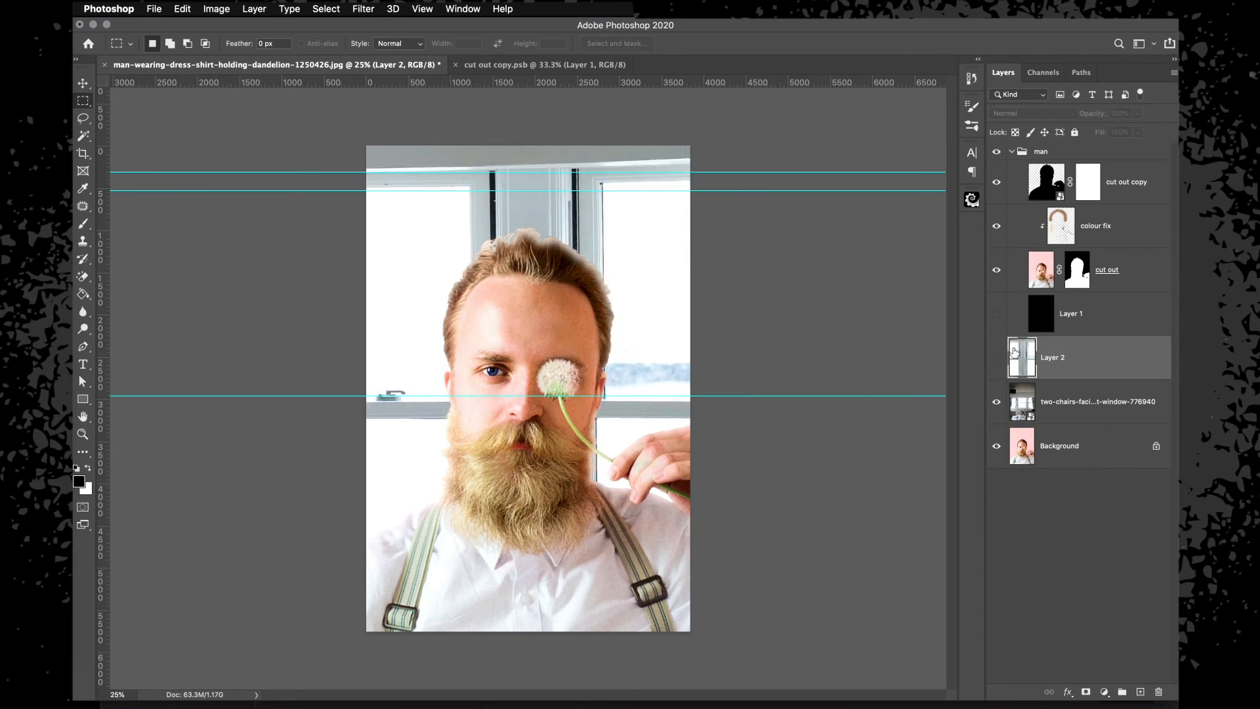
{"action": "left_click", "coordinate": [996, 359]}
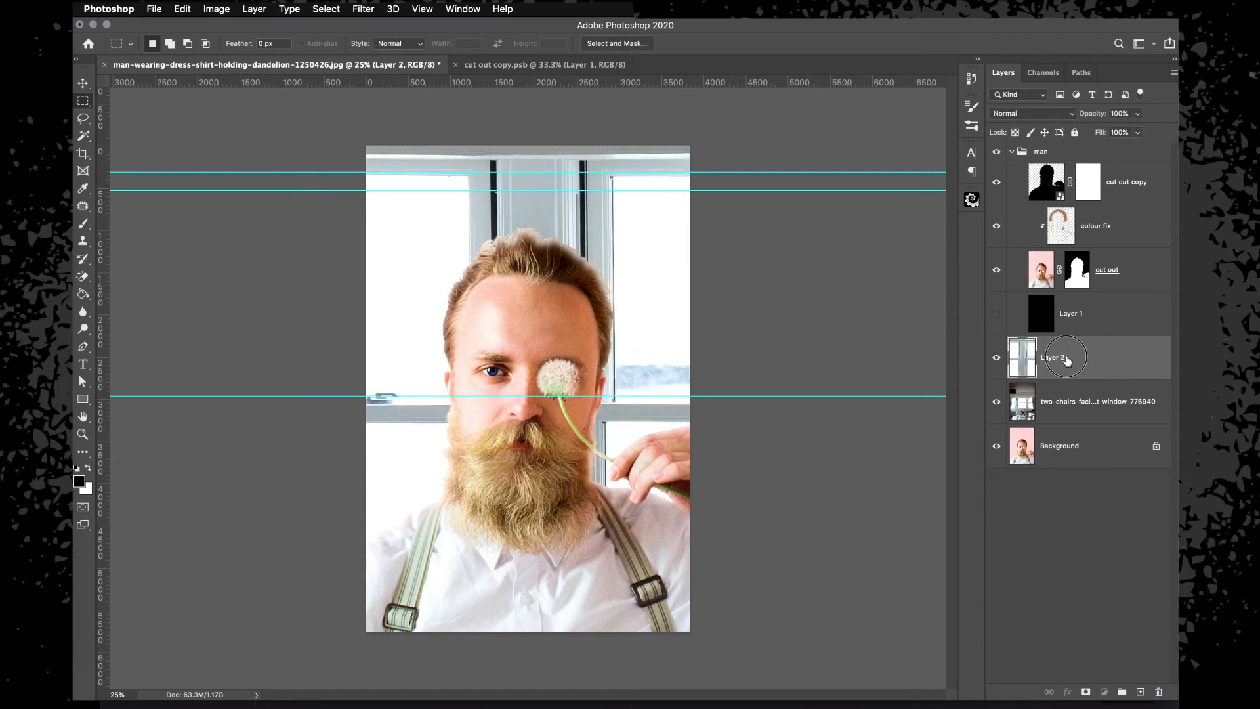
Nudge the straightened window layer slightly to the left and hide the guides.
{"action": "key", "text": "v"}
{"action": "key", "text": "shift+Left"}
{"action": "key", "text": "shift+Left"}
{"action": "key", "text": "m"}
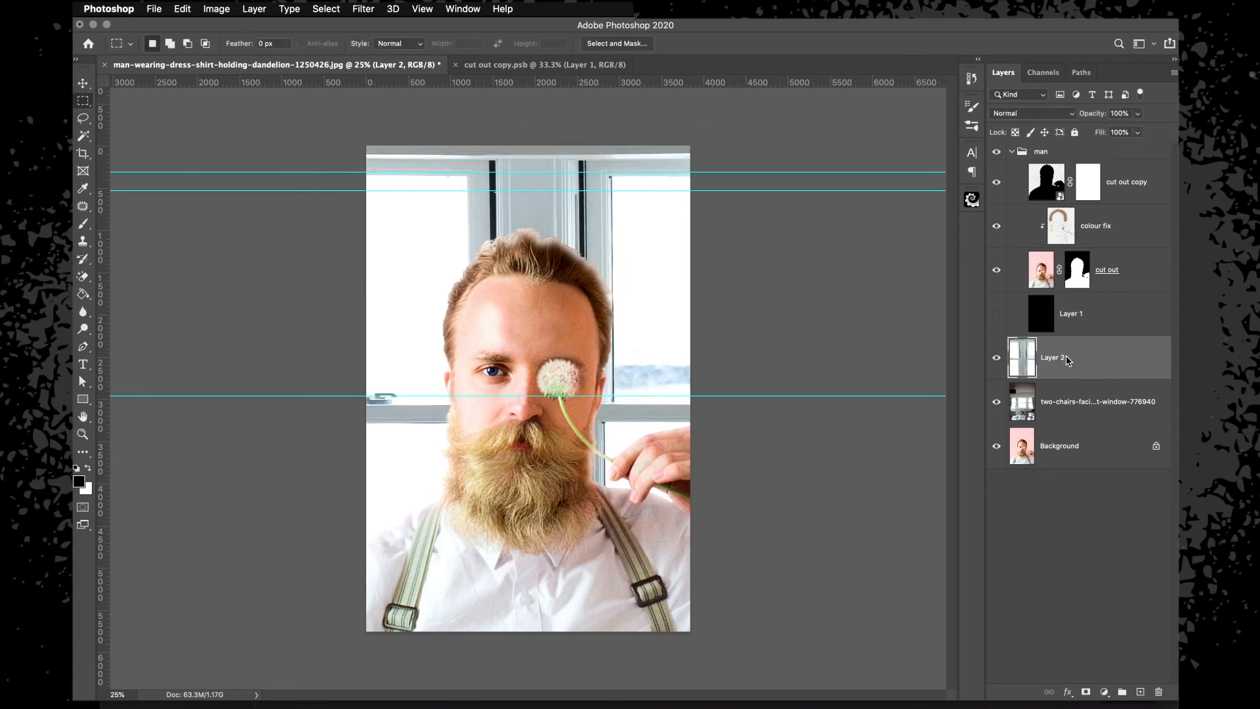
{"action": "key", "text": "super+semicolon"}
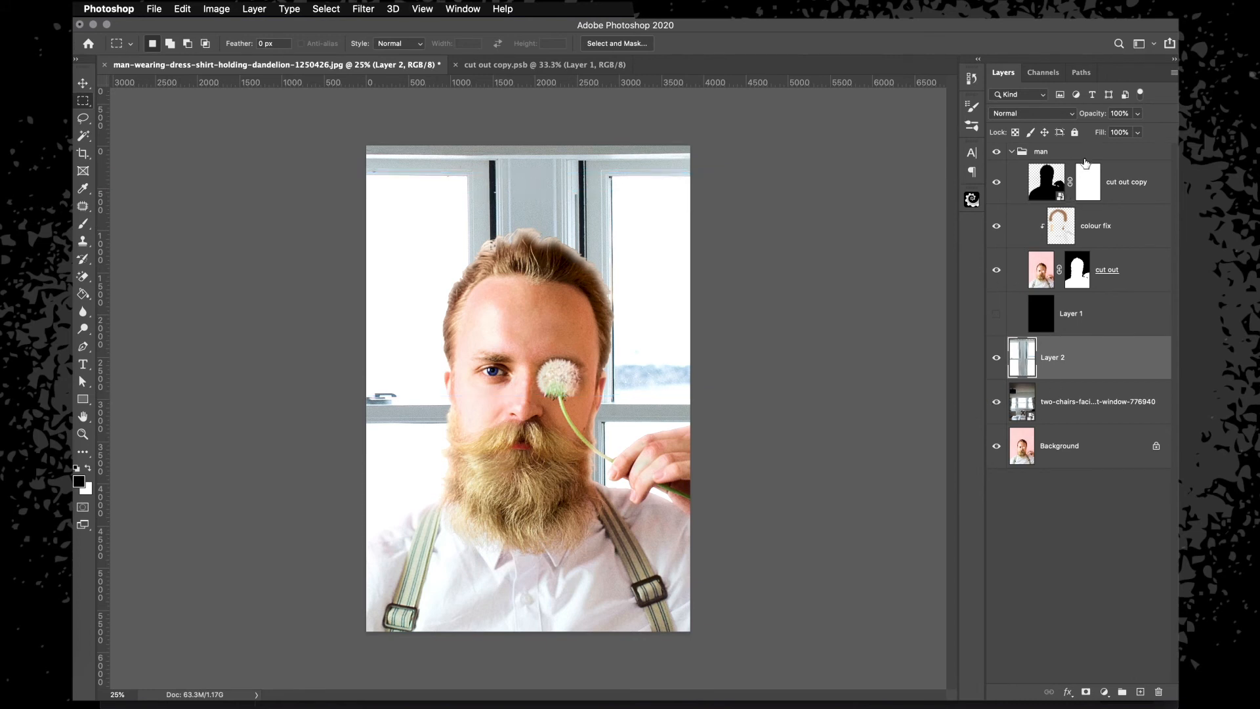
Collapse the man group and add a Curves adjustment layer above it, with its settings moved clear of the image.
{"action": "left_click", "coordinate": [1074, 153]}
{"action": "left_click", "coordinate": [1012, 152]}
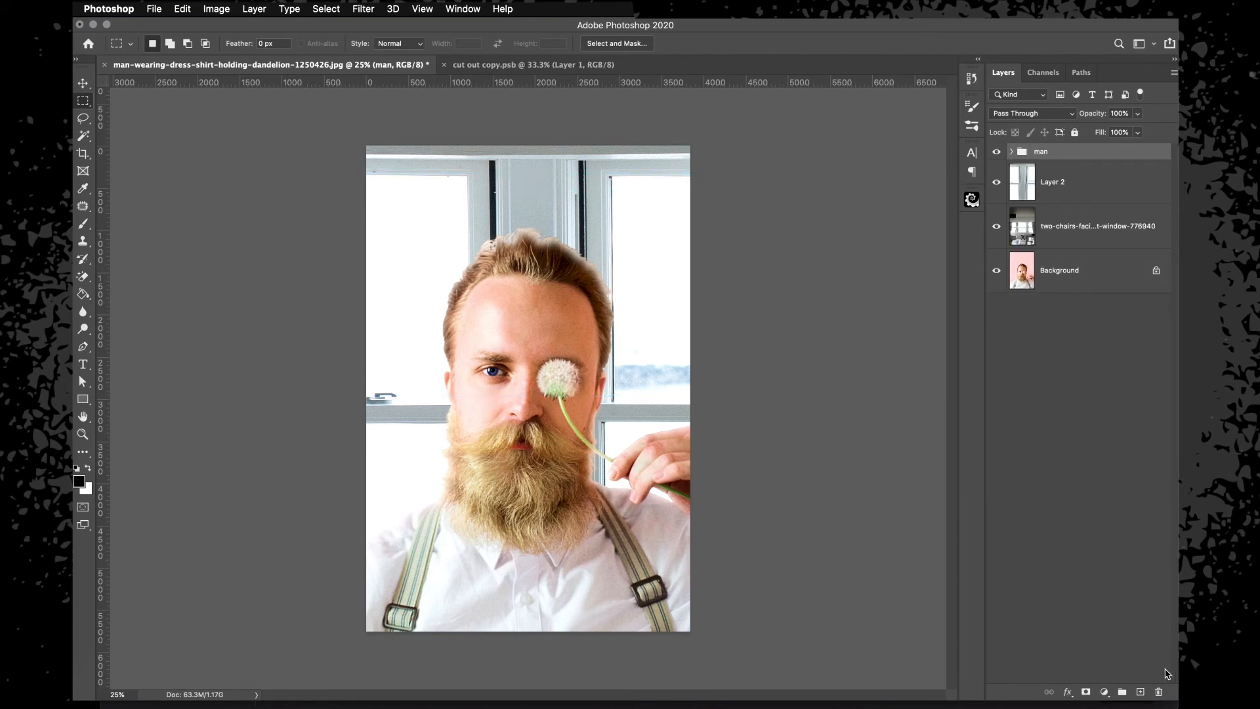
{"action": "left_click", "coordinate": [1103, 691]}
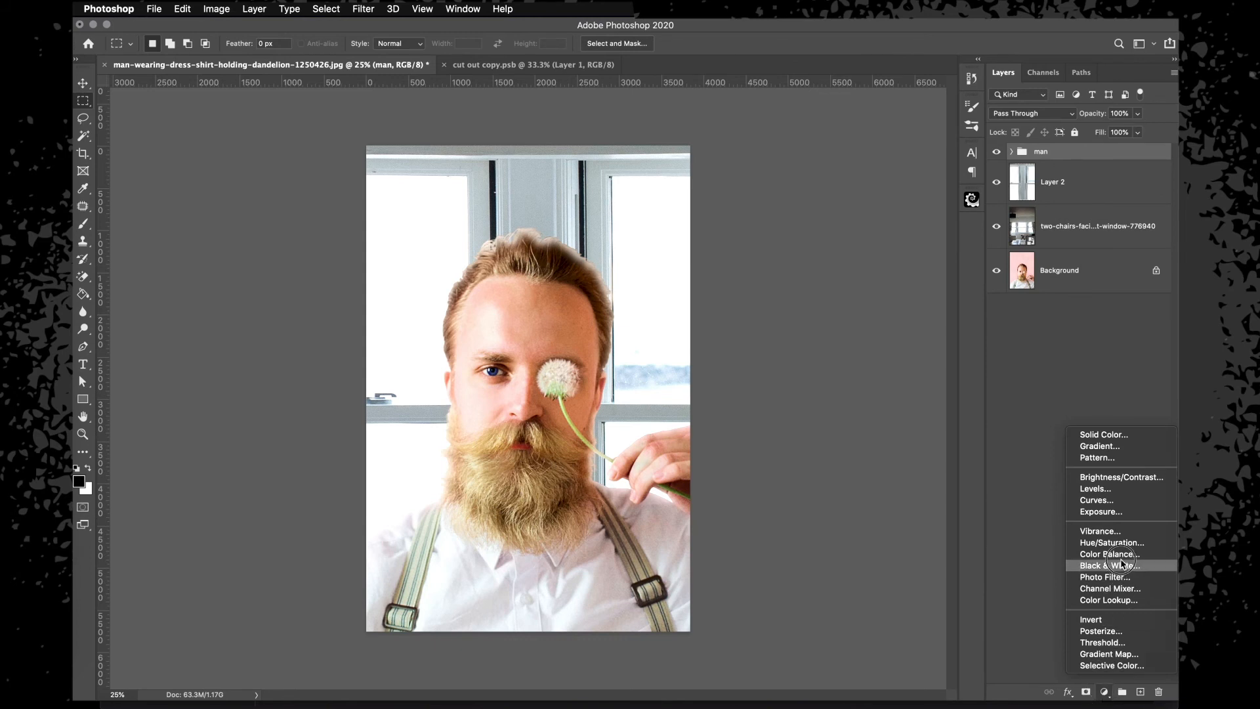
{"action": "left_click", "coordinate": [1116, 501]}
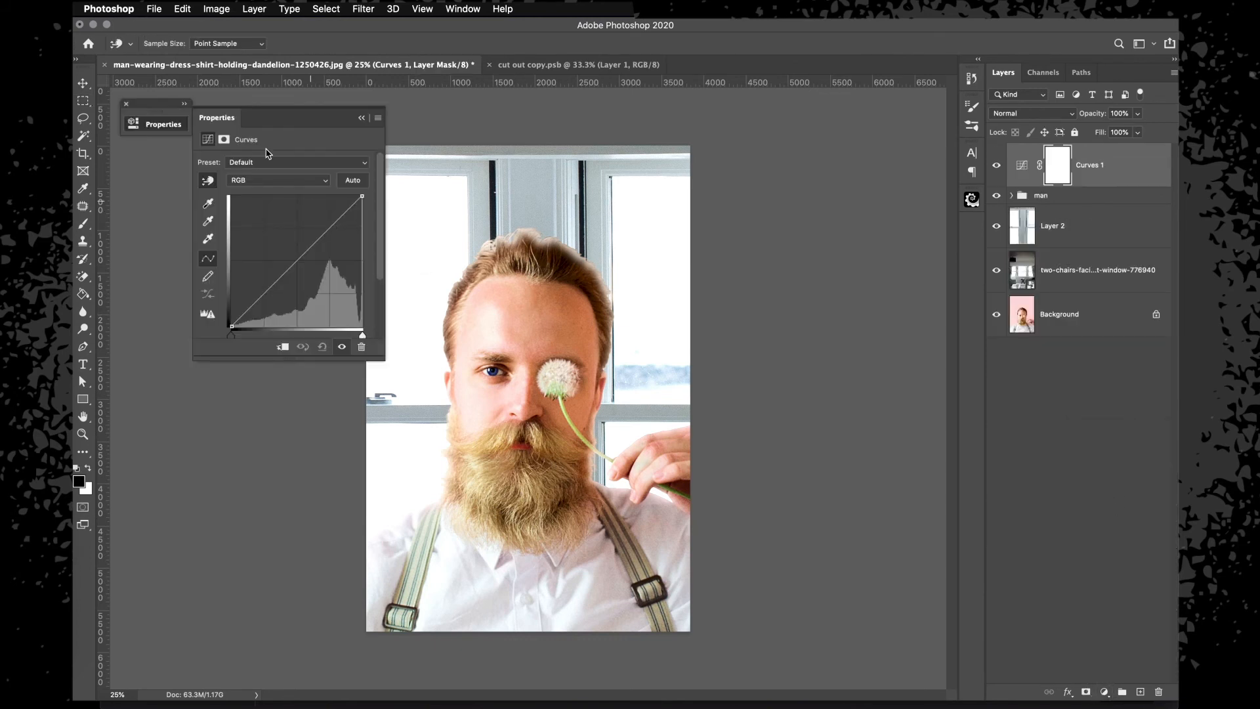
{"action": "left_click_drag", "start_coordinate": [231, 121], "coordinate": [179, 182]}
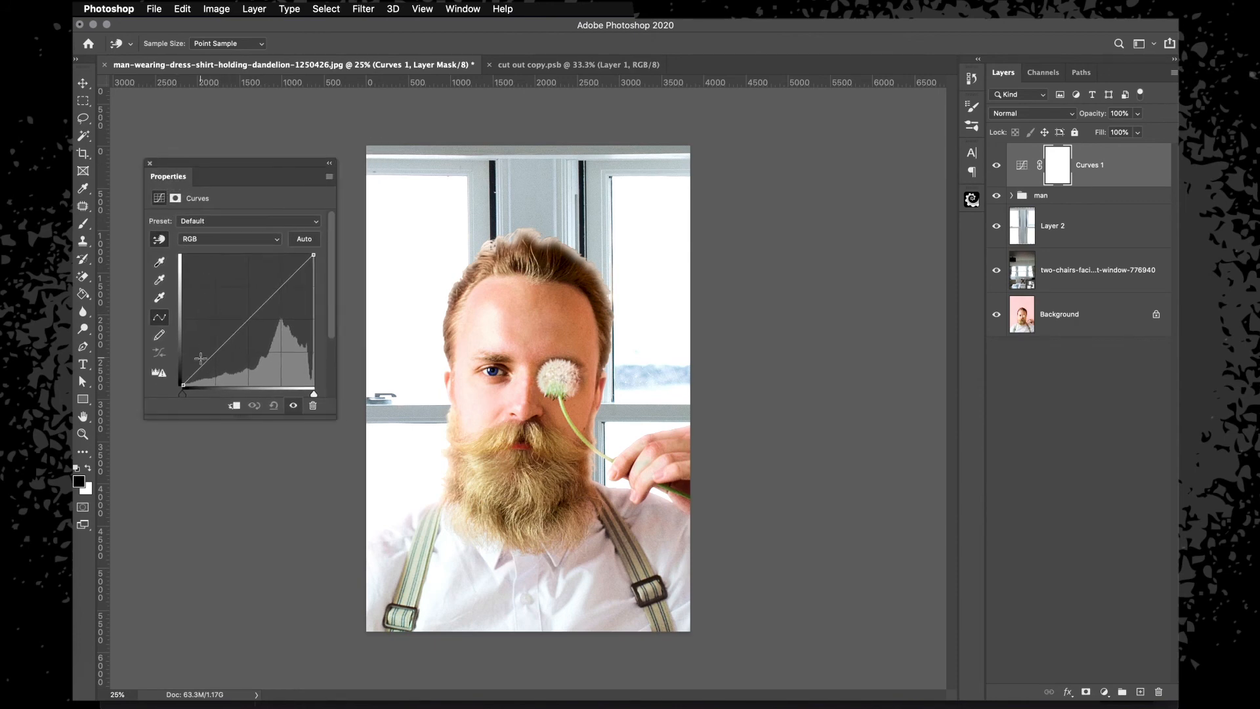
Try darkening the shadows and midtones with two curve points, and reset the curve to its default.
{"action": "left_click_drag", "start_coordinate": [204, 364], "coordinate": [205, 377]}
{"action": "mouse_move", "coordinate": [261, 330]}
{"action": "left_mouse_down"}
{"action": "mouse_move", "coordinate": [238, 313]}
{"action": "mouse_move", "coordinate": [259, 325]}
{"action": "left_mouse_up"}
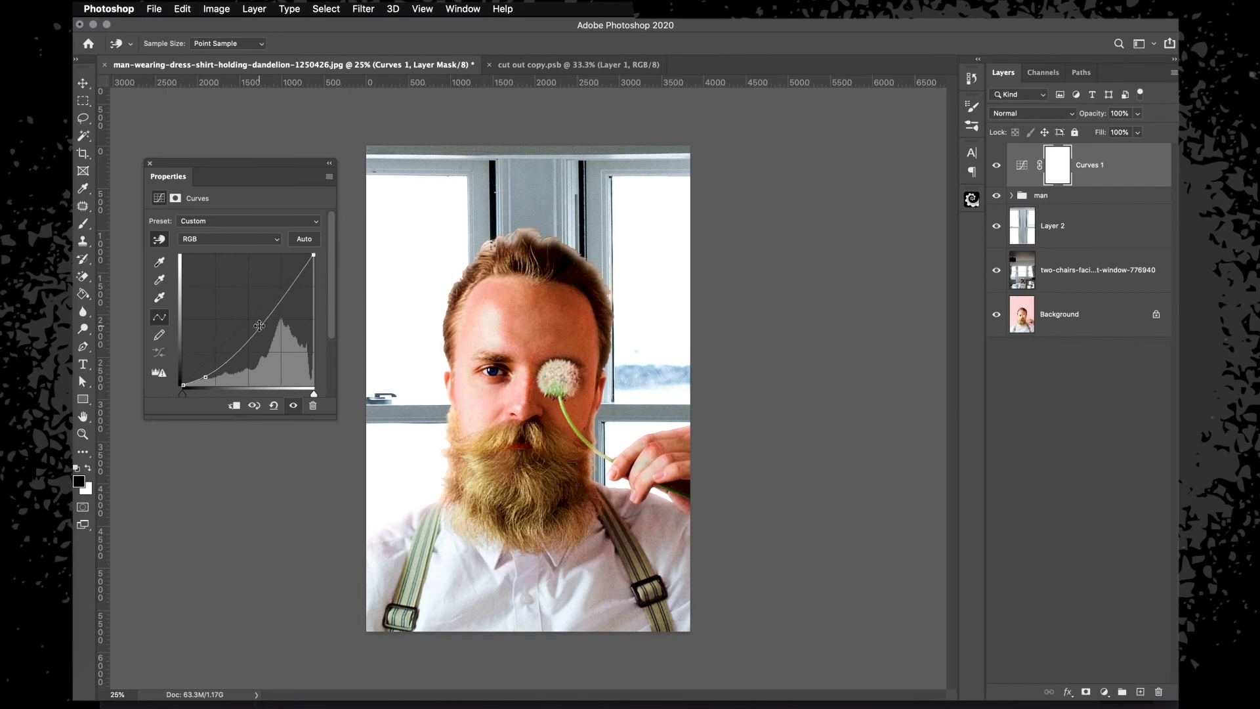
{"action": "left_click", "coordinate": [274, 405]}
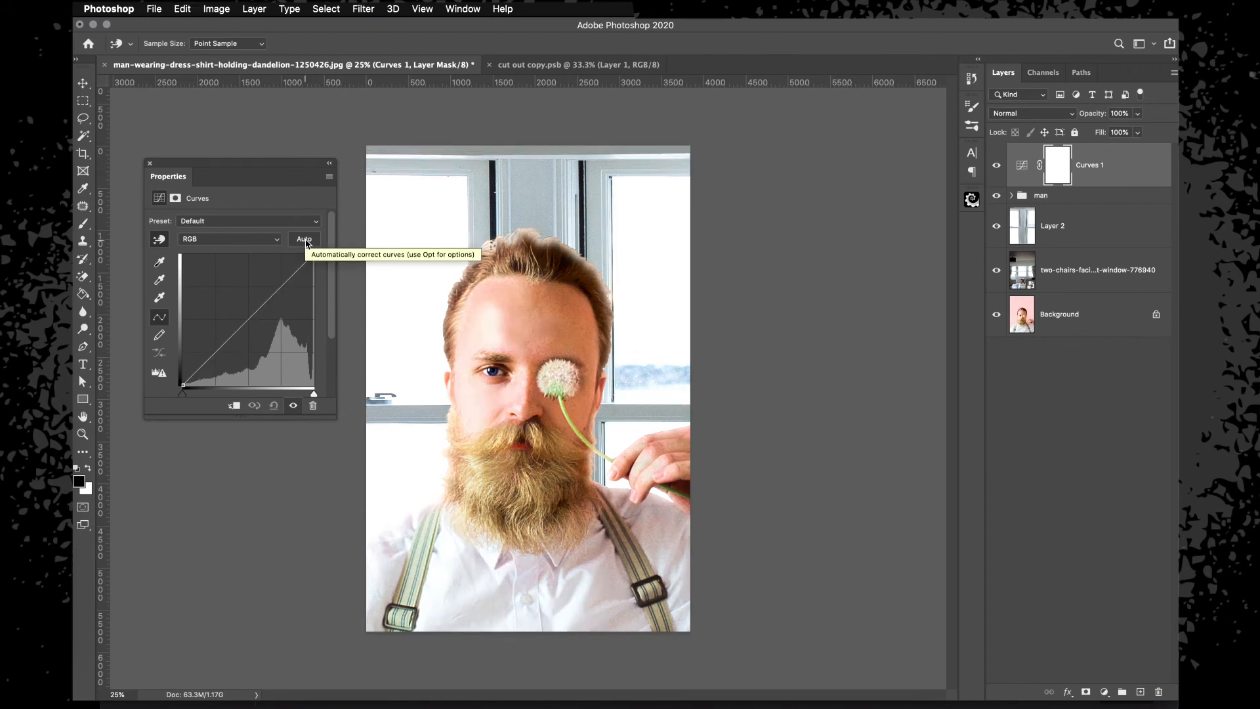
Set the Curves auto correction algorithm to Find Dark & Light Colors, after comparing the other algorithms, and apply it.
{"action": "left_click", "coordinate": [329, 177]}
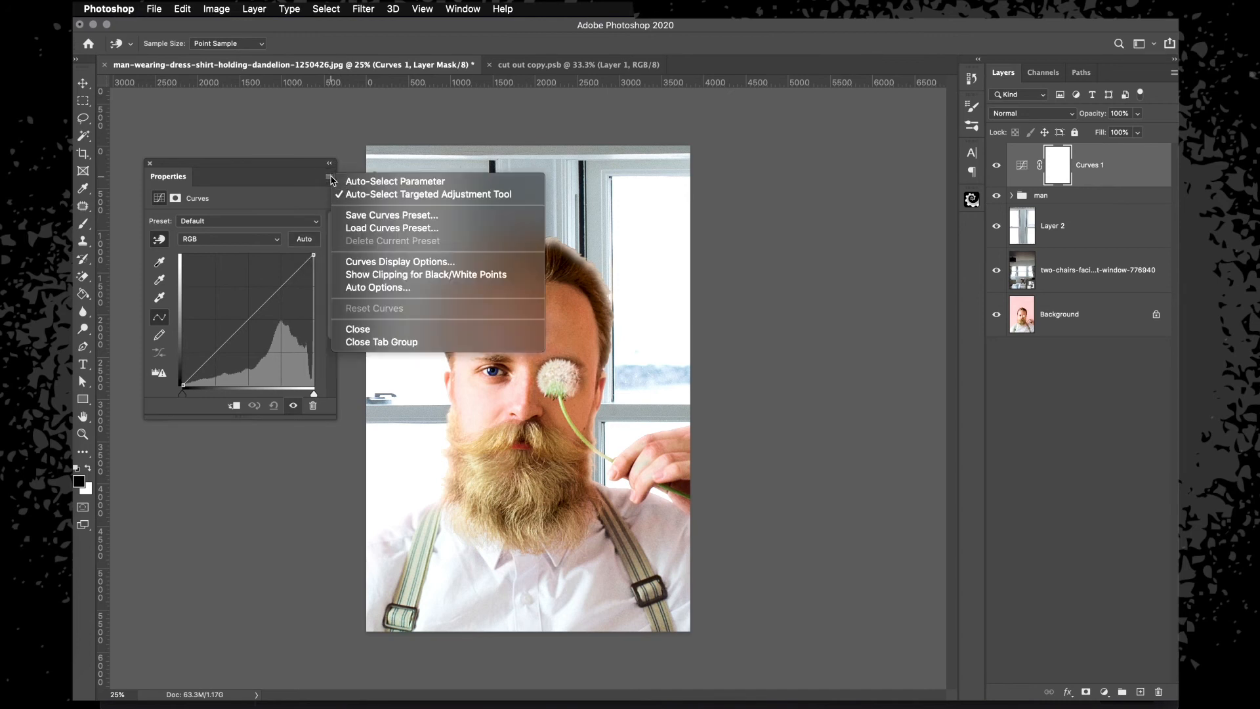
{"action": "left_click", "coordinate": [376, 289]}
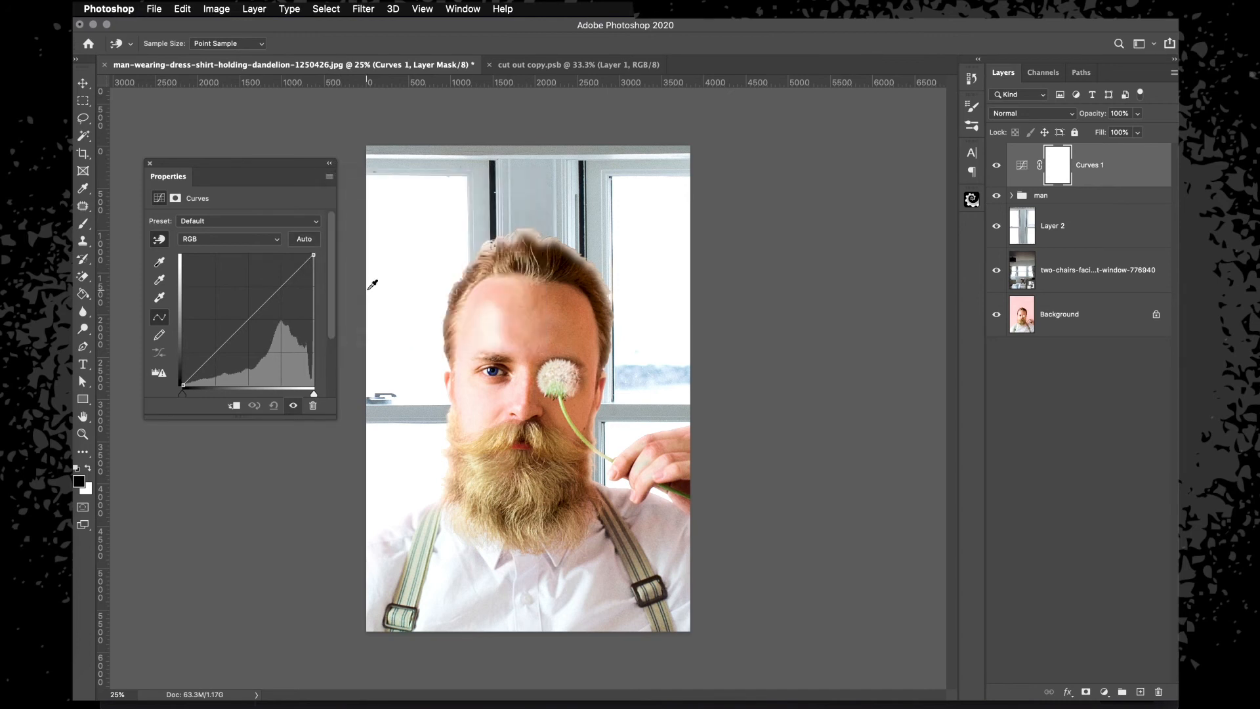
{"action": "left_click_drag", "start_coordinate": [830, 137], "coordinate": [854, 164]}
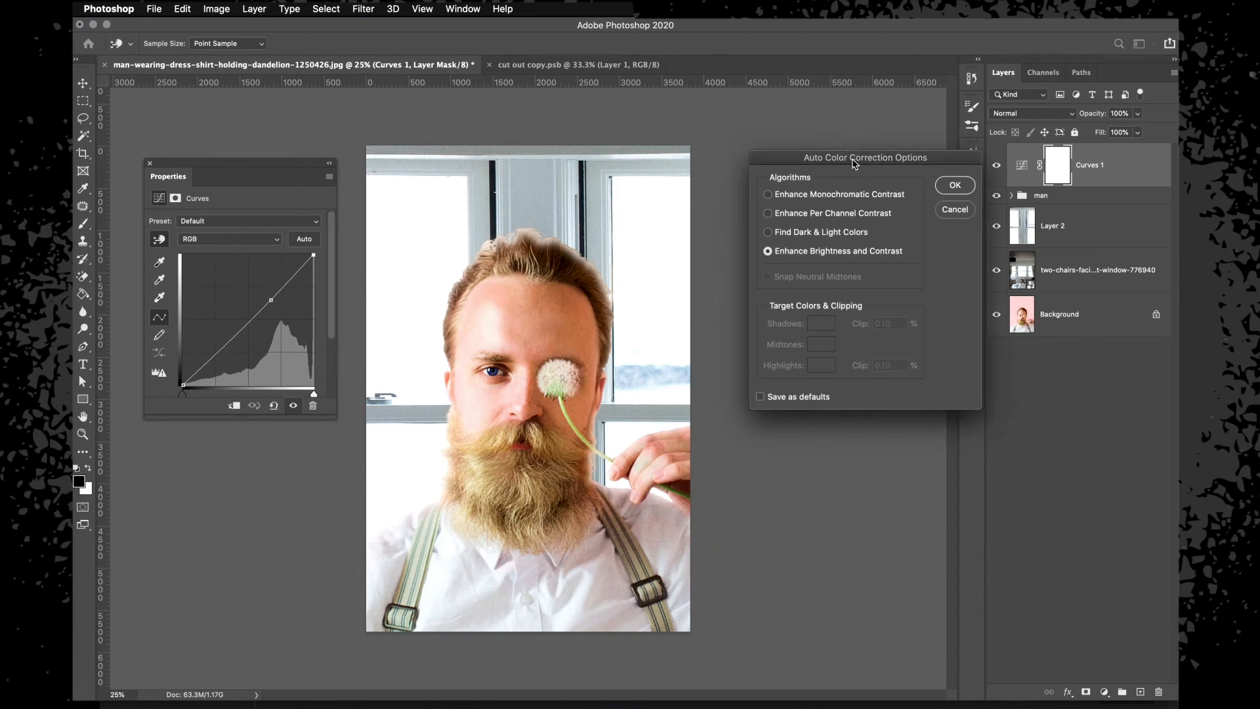
{"action": "left_click", "coordinate": [796, 196]}
{"action": "left_click", "coordinate": [788, 215]}
{"action": "left_click", "coordinate": [790, 235]}
{"action": "left_click", "coordinate": [790, 249]}
{"action": "left_click", "coordinate": [778, 233]}
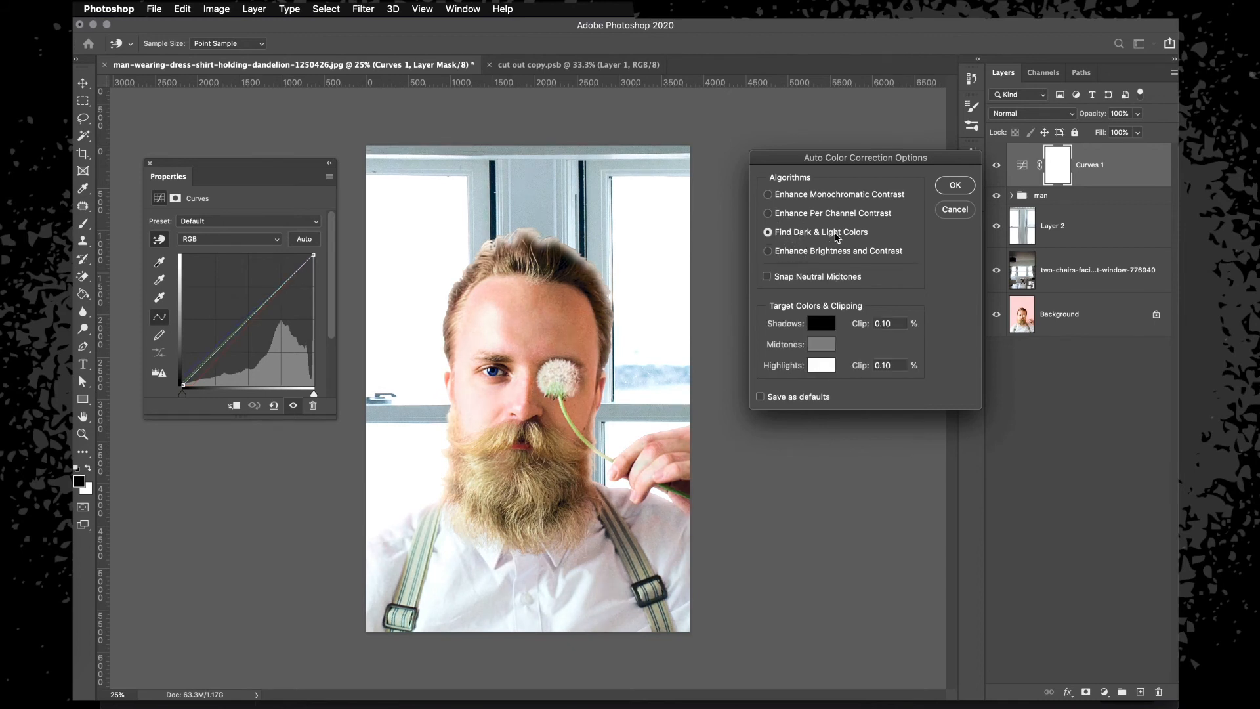
{"action": "left_click_drag", "start_coordinate": [841, 164], "coordinate": [797, 164]}
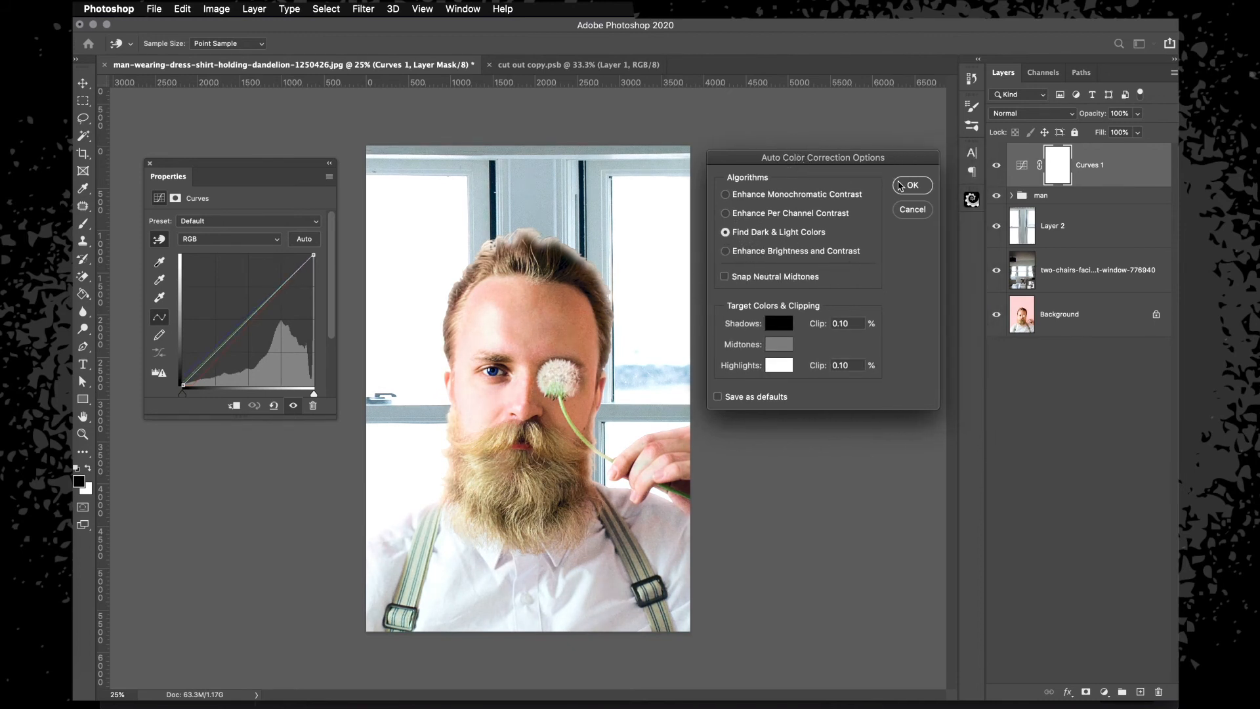
{"action": "left_click", "coordinate": [911, 185]}
Compare the image with and without the Curves 1 correction by hiding and showing the adjustment layer.
{"action": "left_click", "coordinate": [997, 165]}
{"action": "left_click", "coordinate": [997, 165]}
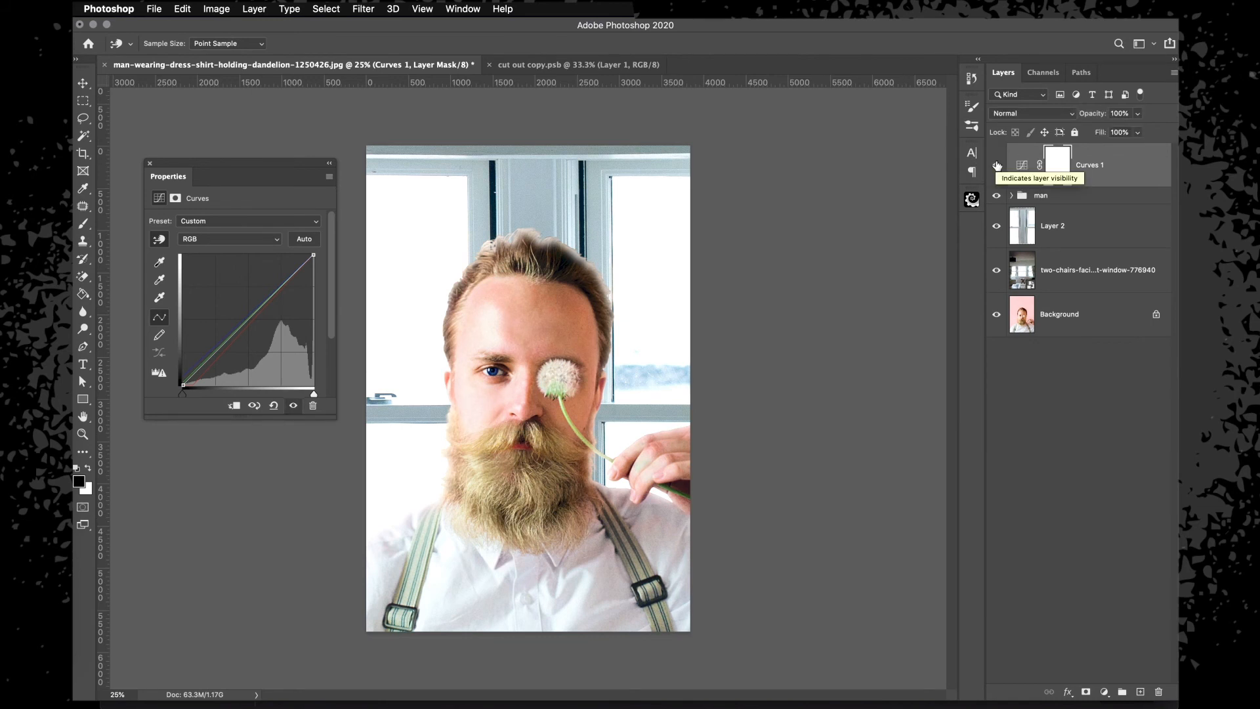
{"action": "left_click", "coordinate": [997, 165]}
{"action": "left_click", "coordinate": [997, 165]}
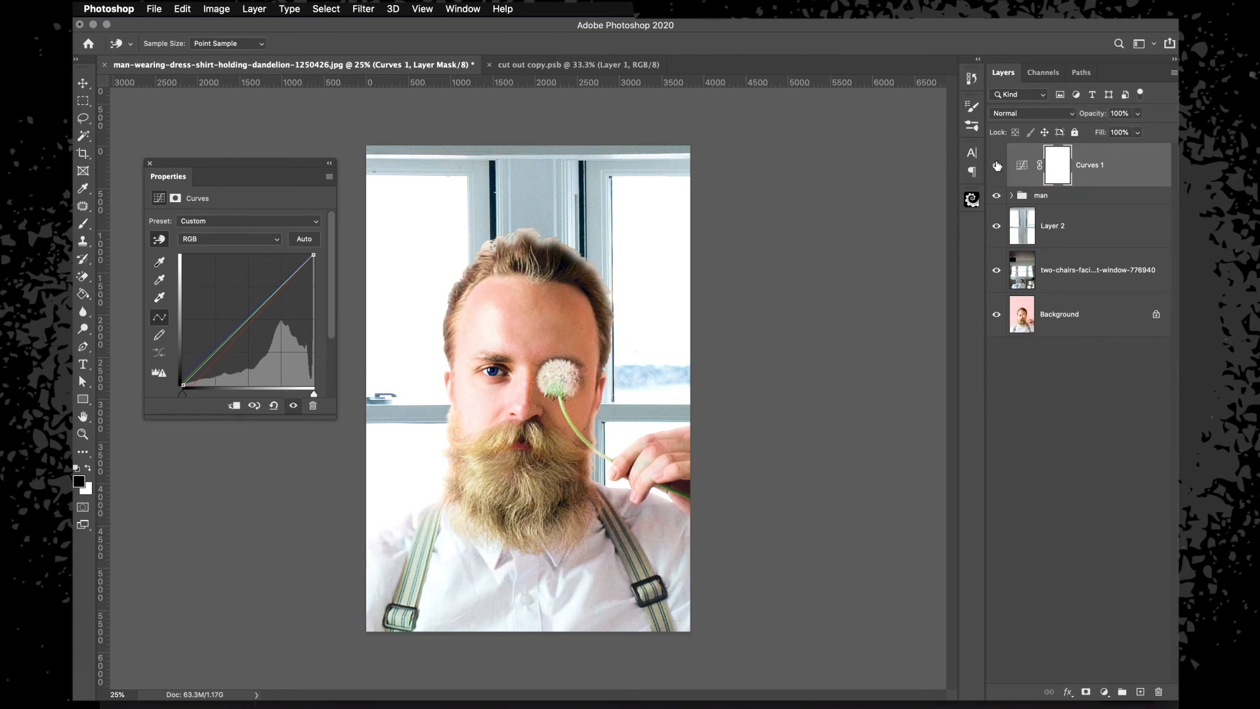
{"action": "left_click", "coordinate": [1113, 166]}
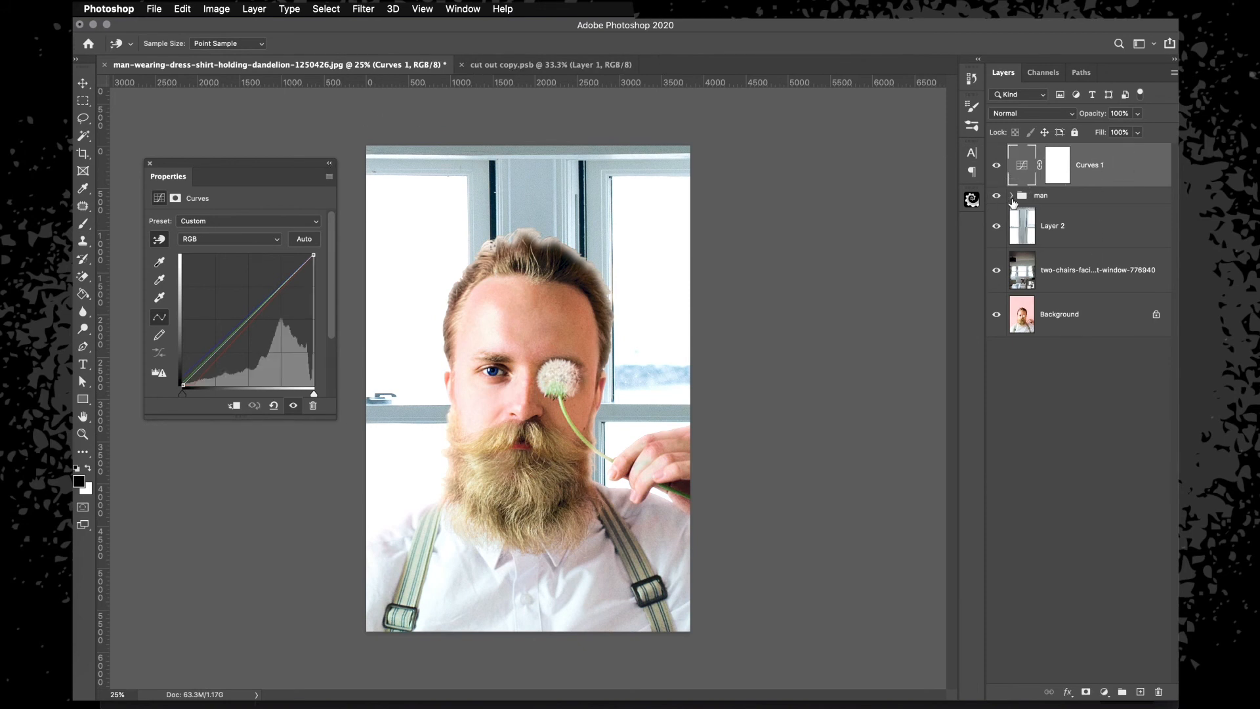
Expand the man group, reduce the cut out copy layer's fill to 52%, and compare the hair edges with that layer hidden and shown.
{"action": "left_click", "coordinate": [1012, 196]}
{"action": "key", "text": "super+plus"}
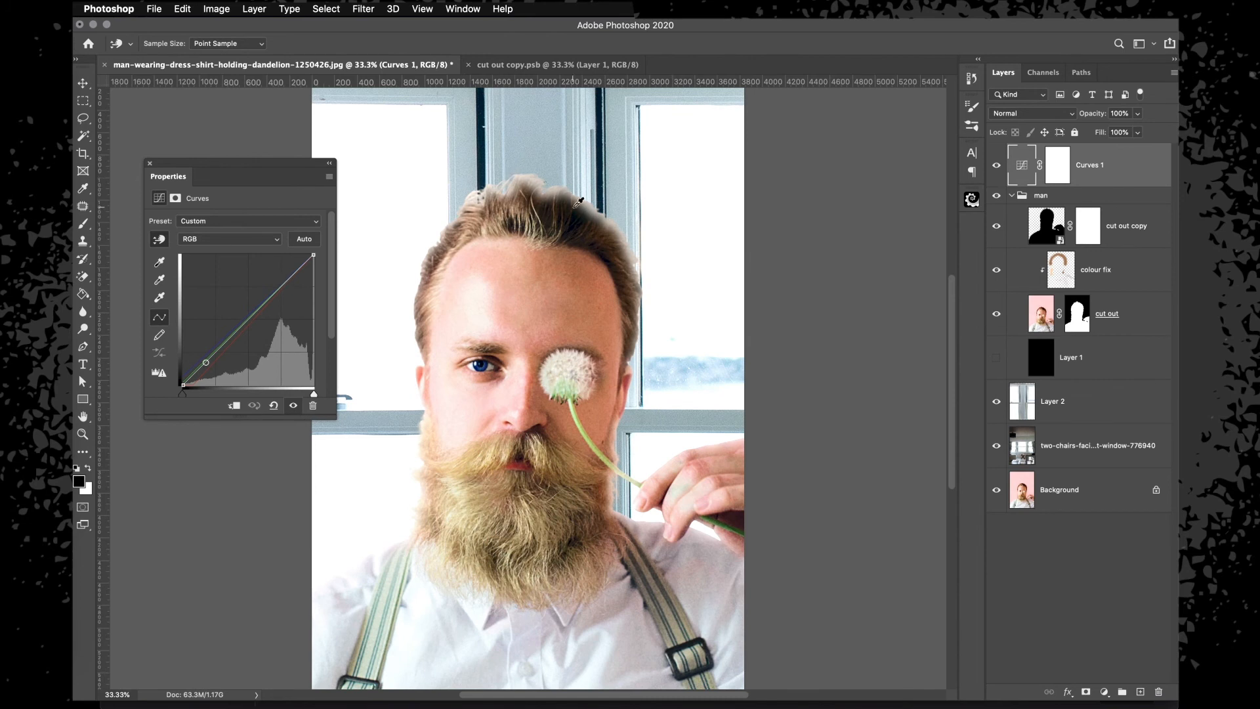
{"action": "left_click", "coordinate": [1148, 230]}
{"action": "key", "text": "v"}
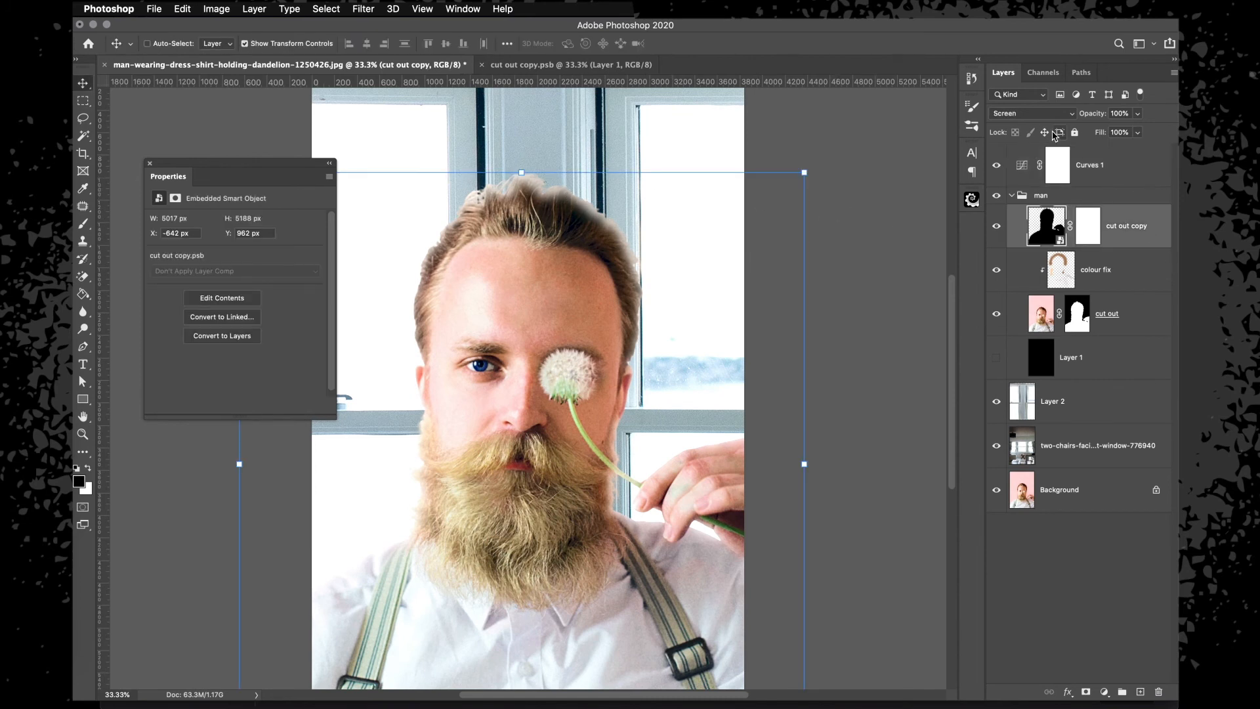
{"action": "left_click", "coordinate": [1139, 133]}
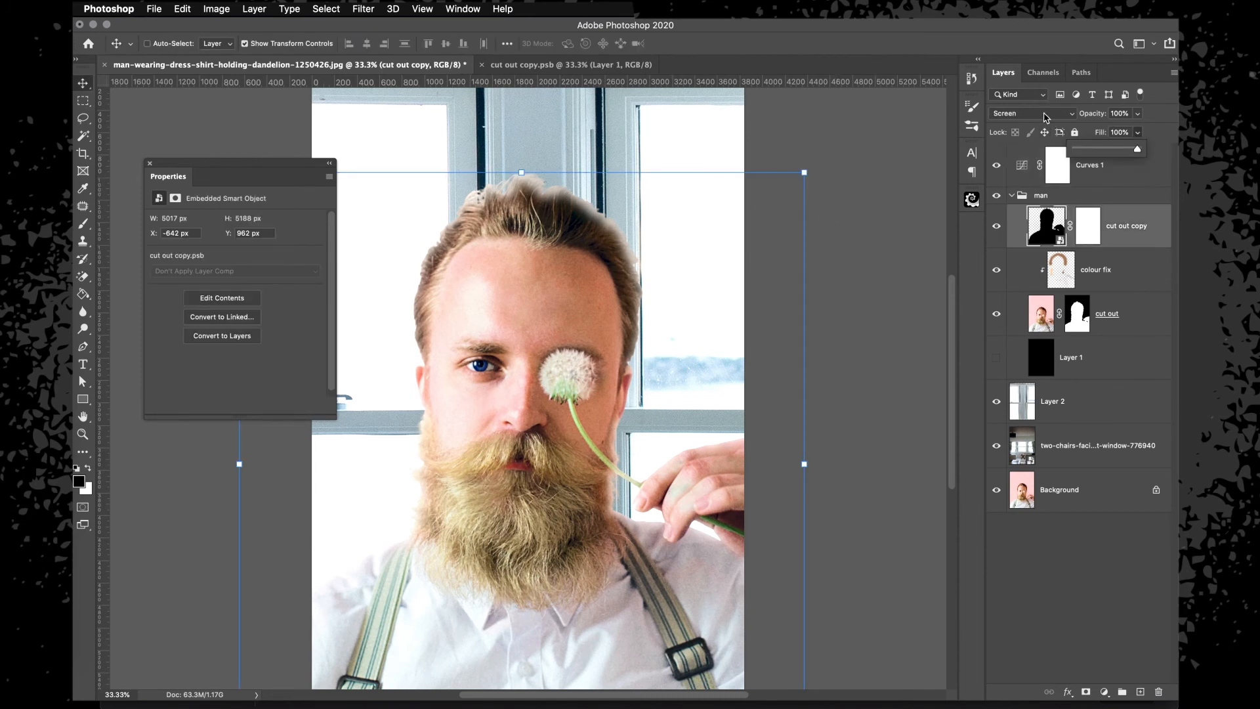
{"action": "left_click_drag", "start_coordinate": [1134, 153], "coordinate": [1107, 151]}
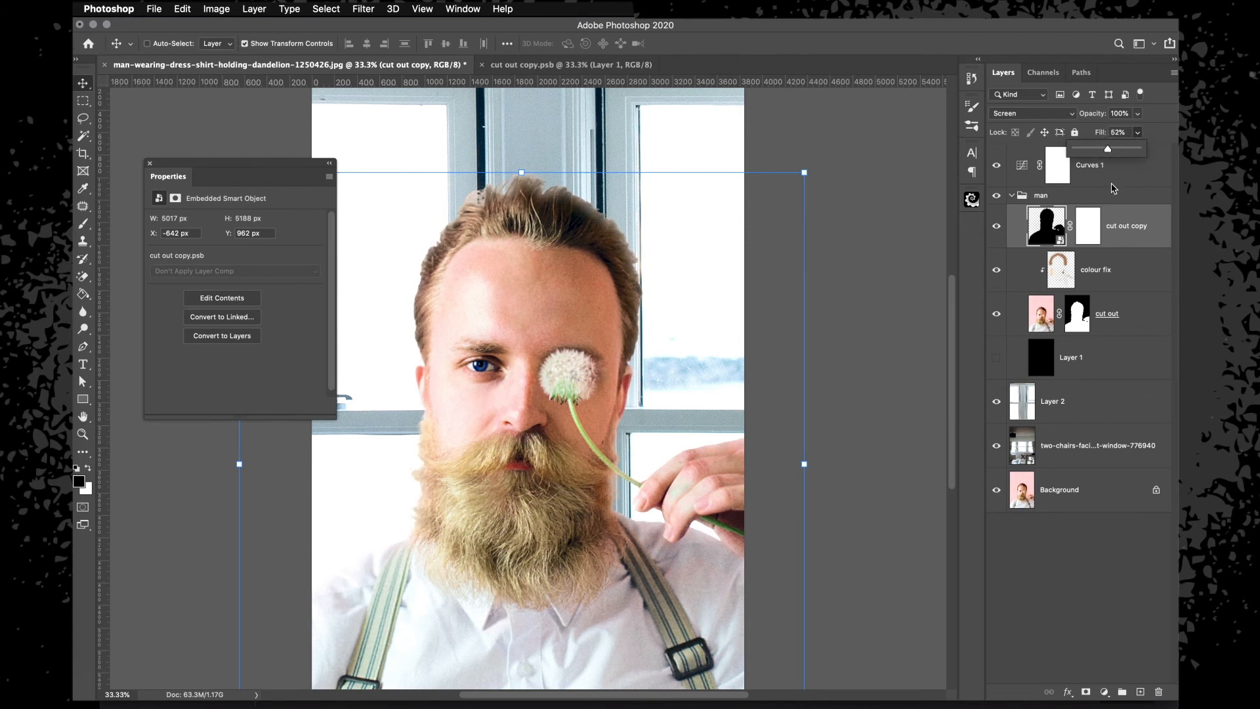
{"action": "left_click", "coordinate": [1118, 232]}
{"action": "left_click", "coordinate": [996, 226]}
{"action": "left_click", "coordinate": [996, 226]}
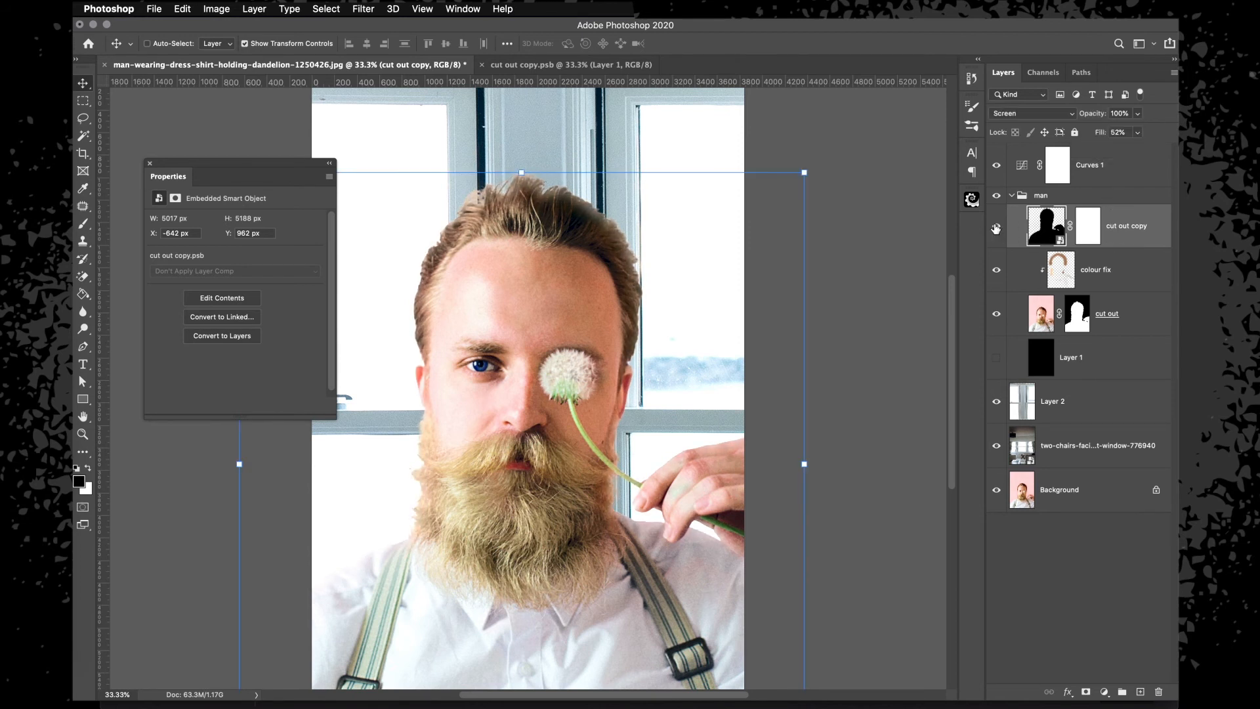
Collapse the floating layer properties and rename the straightened window layer, Layer 2, as window.
{"action": "left_click", "coordinate": [330, 162]}
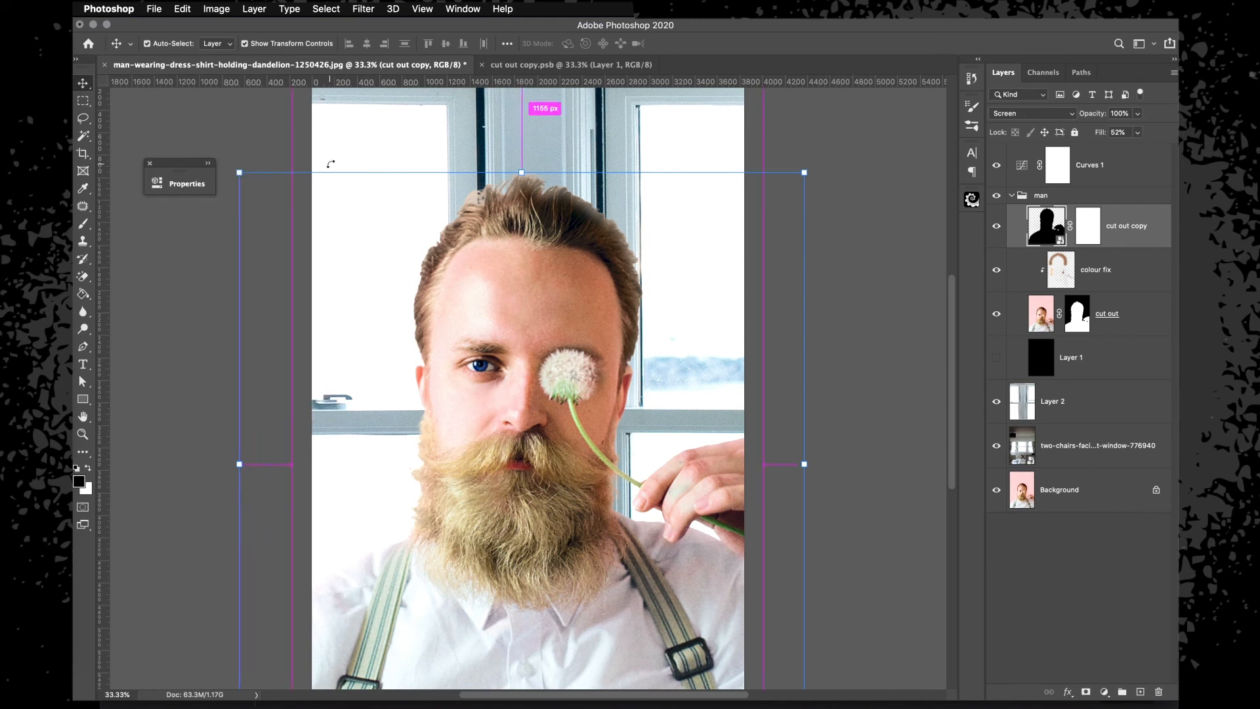
{"action": "key", "text": "super+minus"}
{"action": "key", "text": "m"}
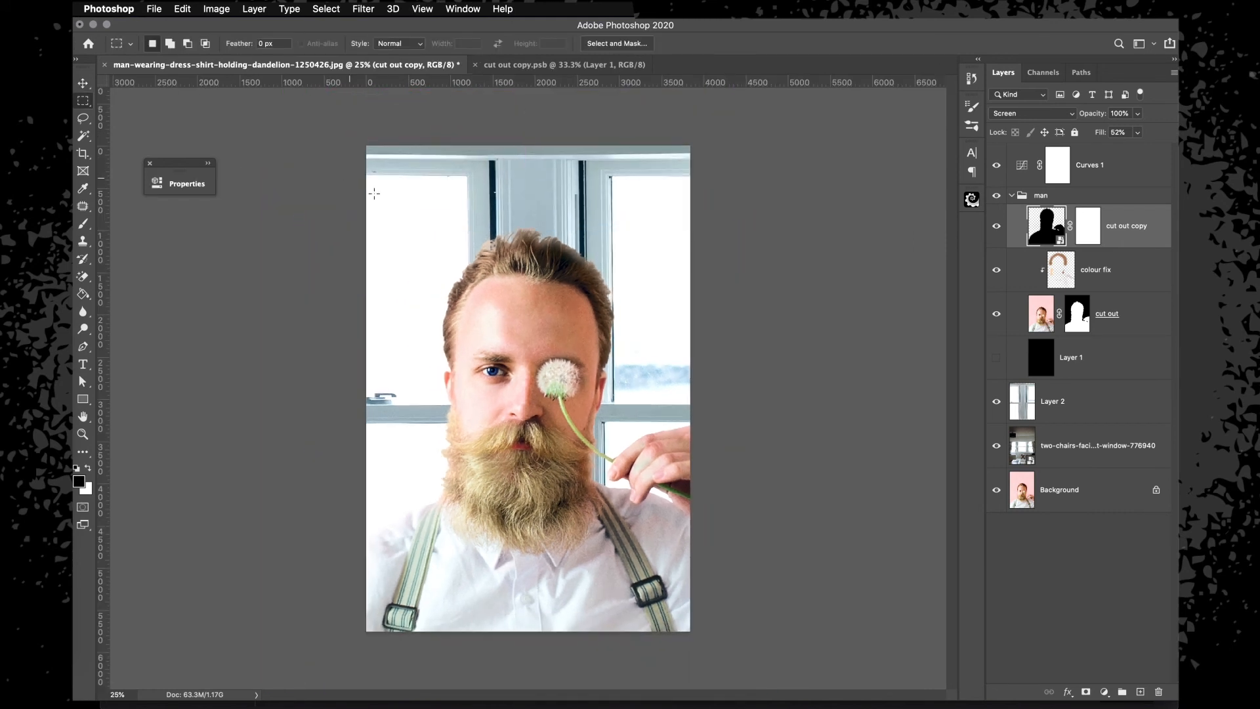
{"action": "left_click", "coordinate": [1059, 403]}
{"action": "double_click", "coordinate": [1052, 401]}
{"action": "type", "text": "window"}
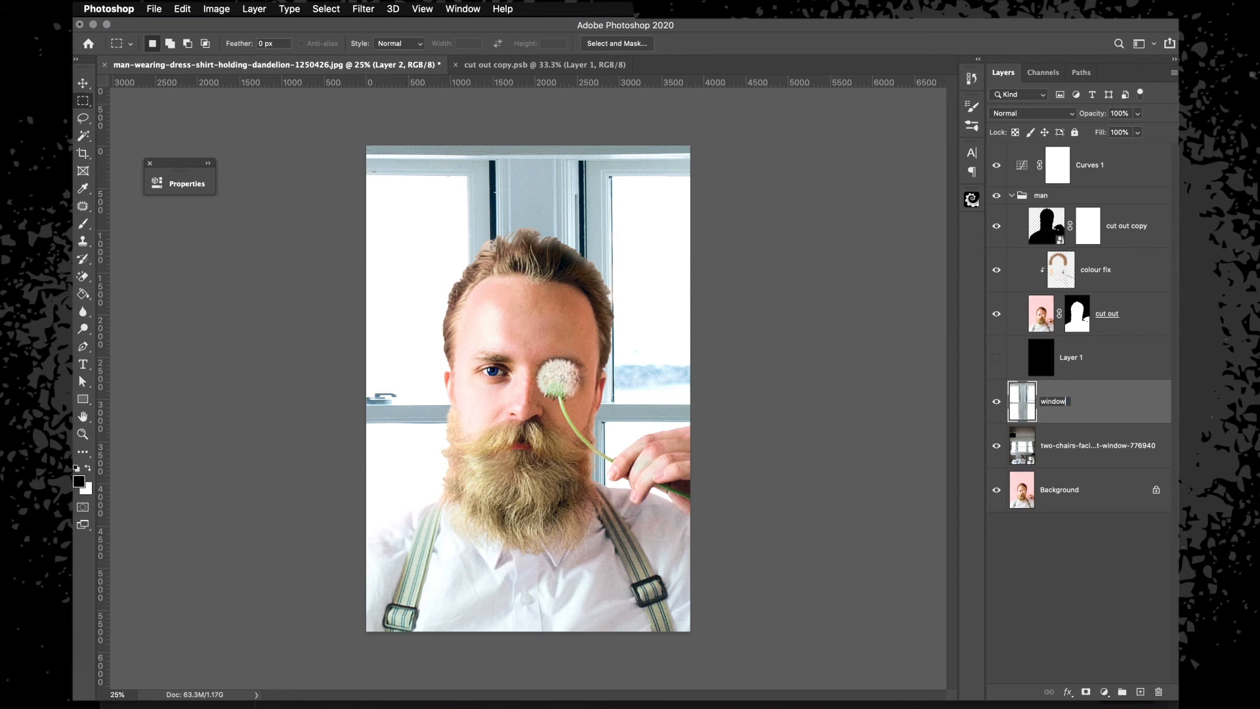
{"action": "key", "text": "Return"}
Add a new layer above the window layer and paint one soft white 2000 px brush dab behind the man's face.
{"action": "key", "text": "b"}
{"action": "key", "text": "x"}
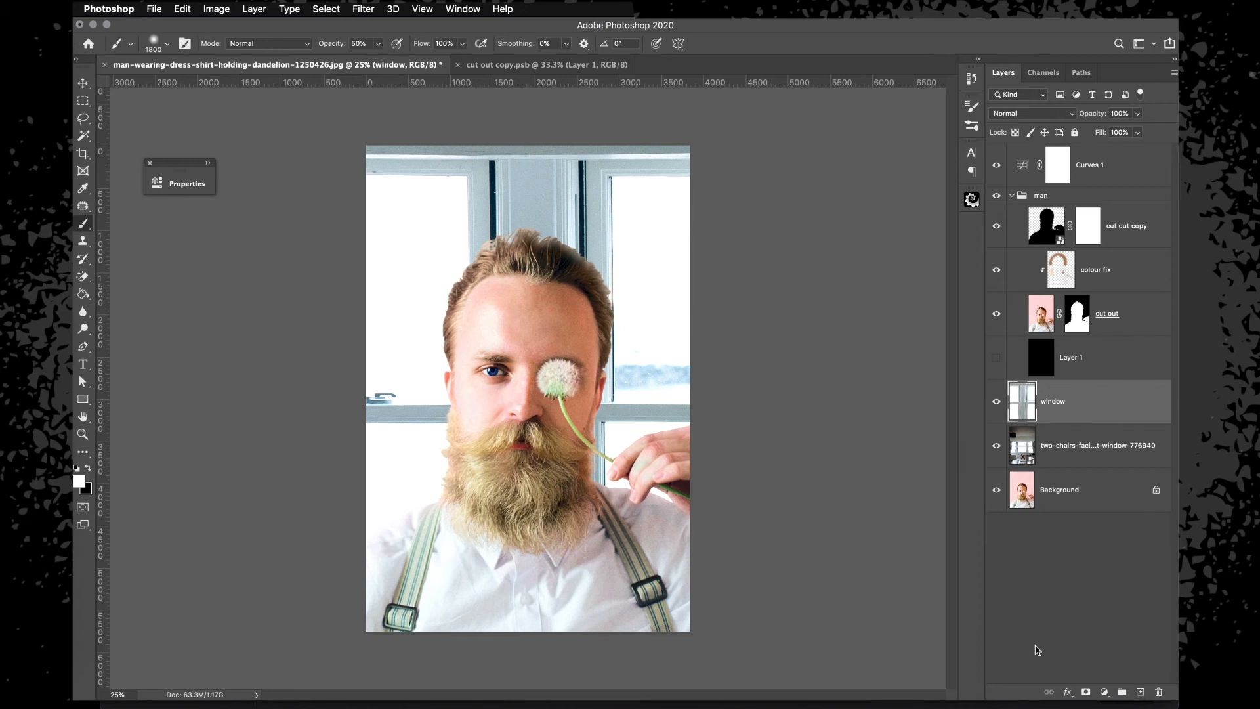
{"action": "key", "text": "super+shift+n"}
{"action": "key", "text": "Return"}
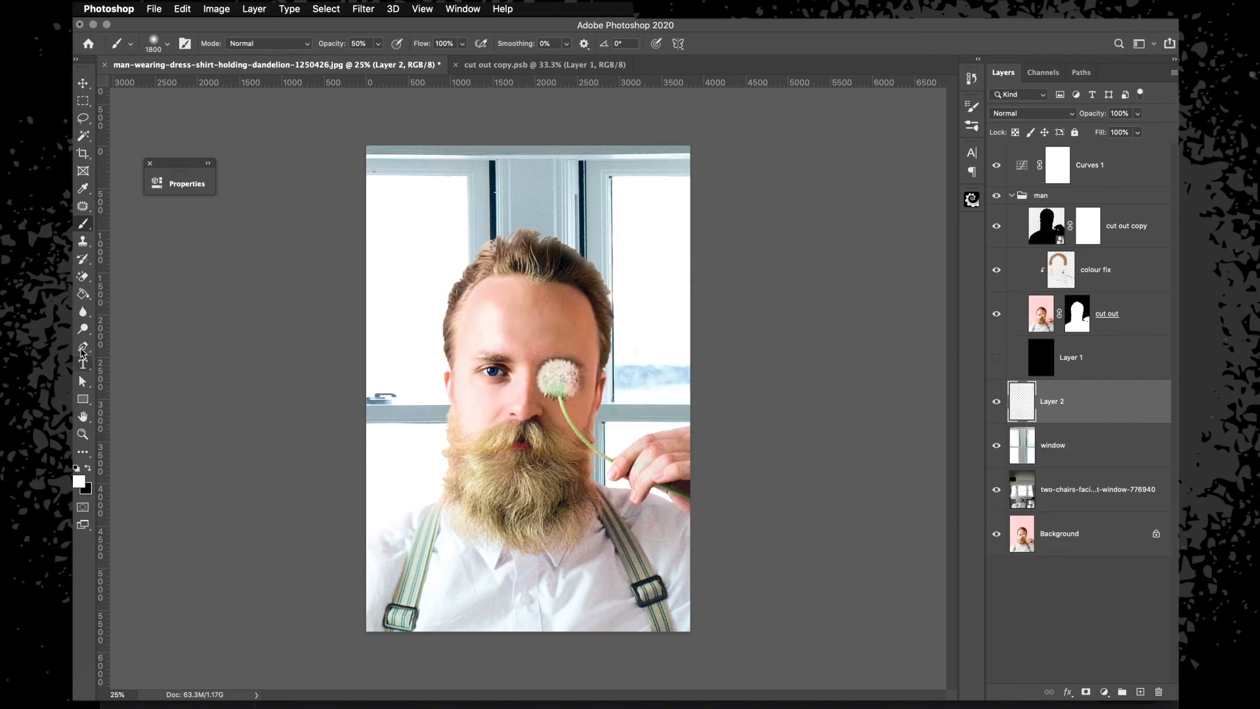
{"action": "left_click", "coordinate": [79, 482]}
{"action": "key", "text": "Return"}
{"action": "key", "text": "bracketright"}
{"action": "key", "text": "bracketright"}
{"action": "left_click", "coordinate": [530, 380]}
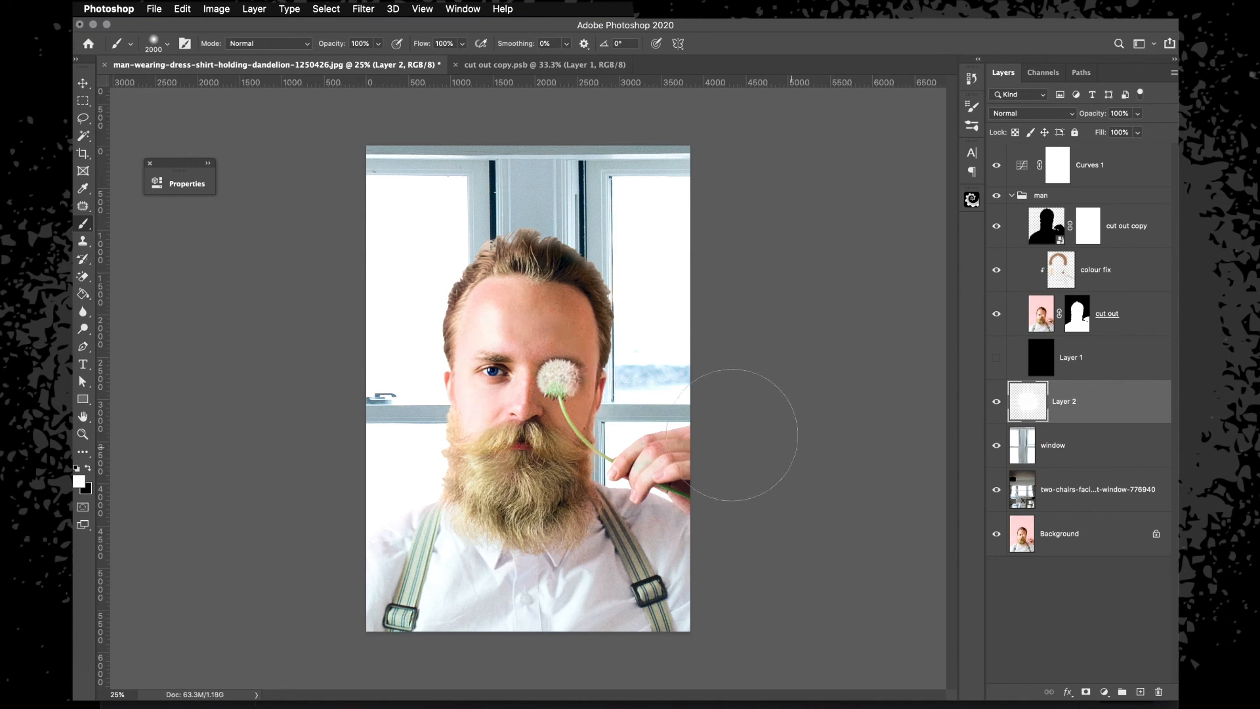
Scale the white glow up from its centre until it extends well beyond both sides of the canvas.
{"action": "key", "text": "v"}
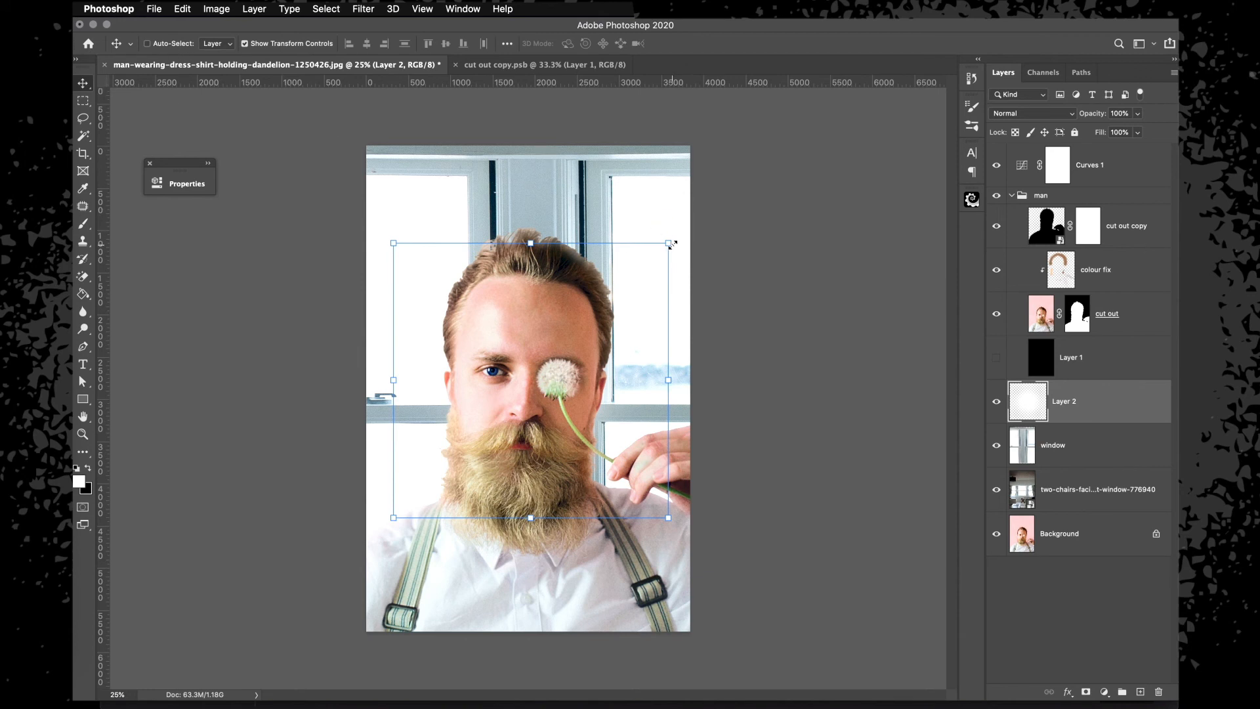
{"action": "left_click_drag", "start_coordinate": [670, 244], "coordinate": [881, 103]}
{"action": "key", "text": "Return"}
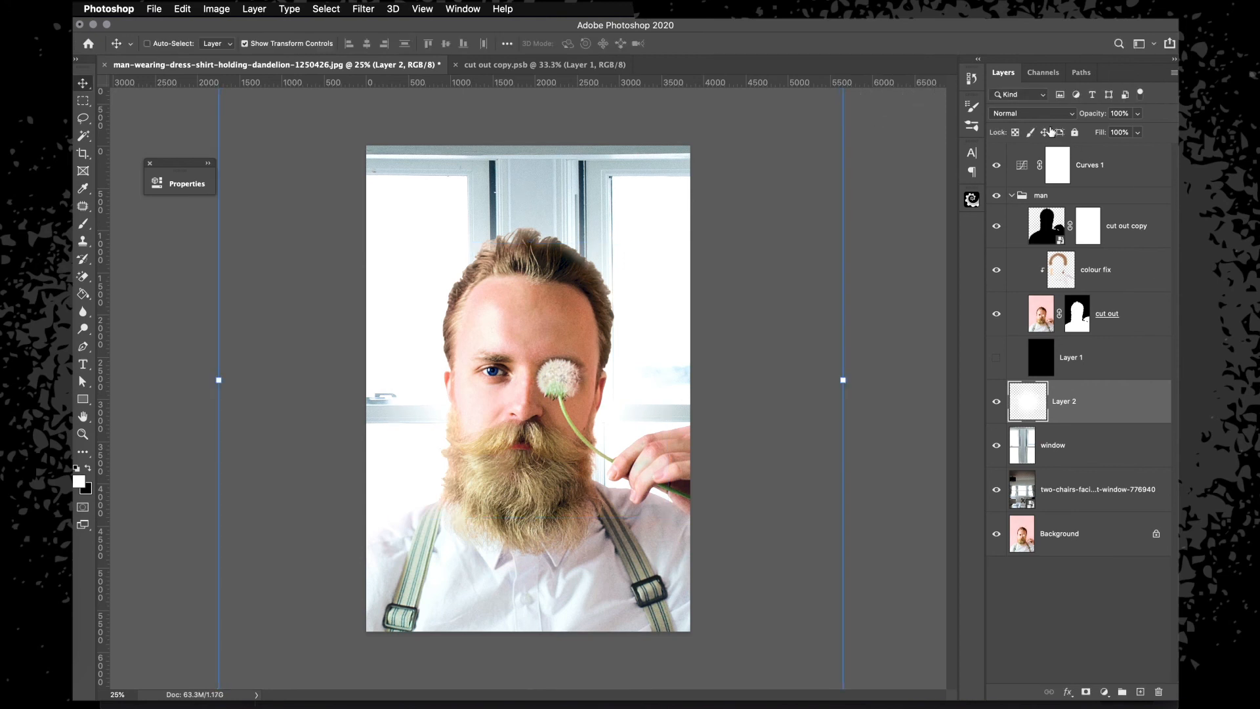
Compare the background with and without the white glow by hiding and showing Layer 2 repeatedly.
{"action": "left_click", "coordinate": [997, 399]}
{"action": "left_click", "coordinate": [997, 400]}
{"action": "left_click", "coordinate": [998, 401]}
{"action": "left_click", "coordinate": [998, 401]}
{"action": "left_click", "coordinate": [997, 401]}
{"action": "left_click", "coordinate": [997, 402]}
{"action": "left_click", "coordinate": [997, 401]}
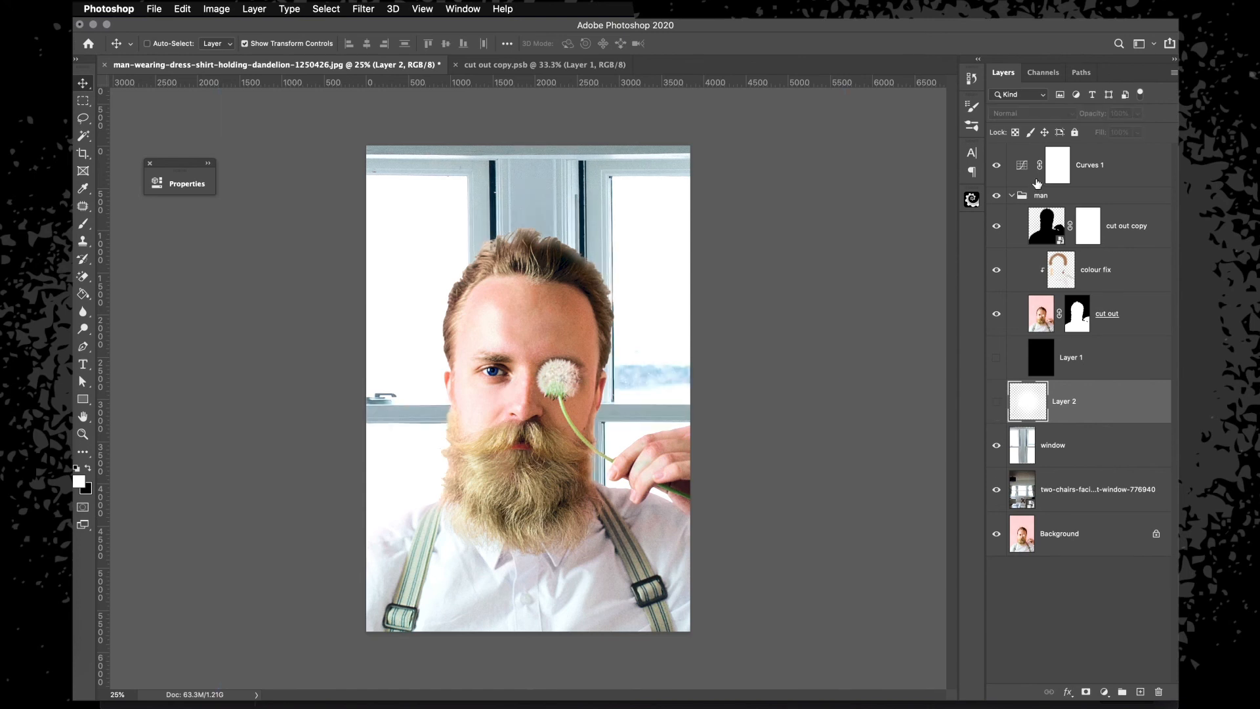
{"action": "left_click", "coordinate": [997, 402]}
Set the glow layer's blend mode to Linear Dodge (Add) and its fill to 78%.
{"action": "left_click", "coordinate": [1004, 113]}
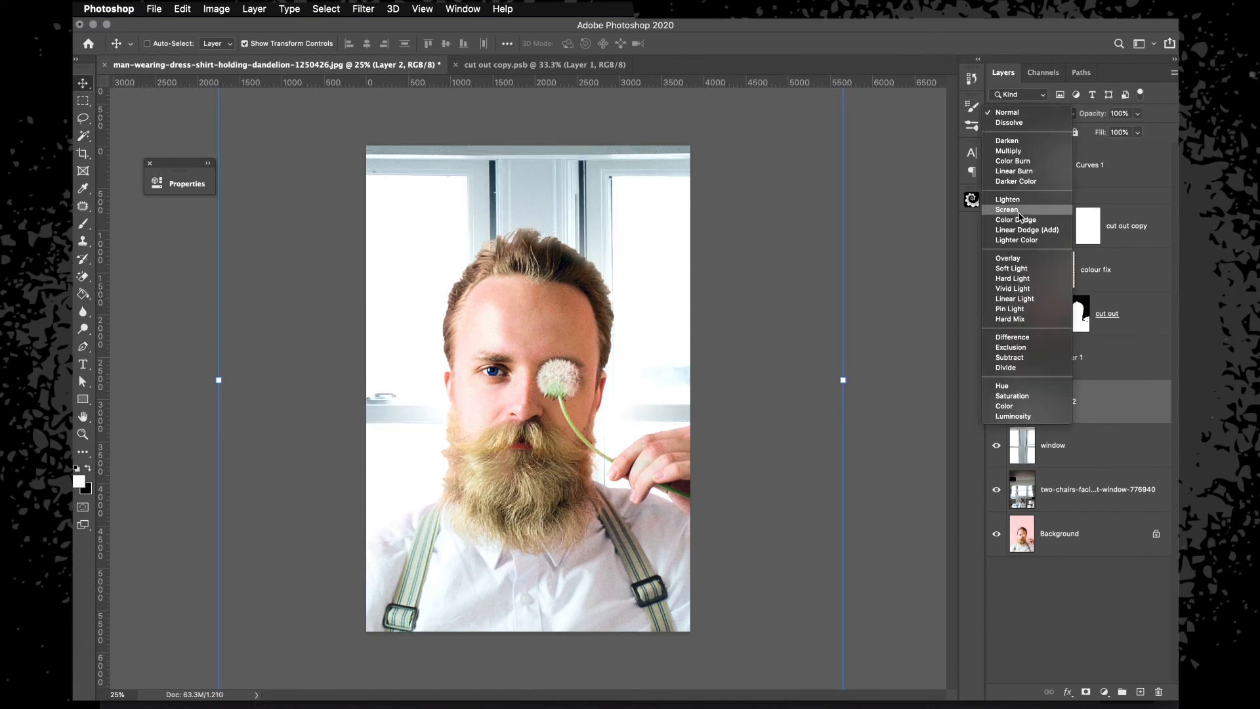
{"action": "left_click", "coordinate": [1016, 230]}
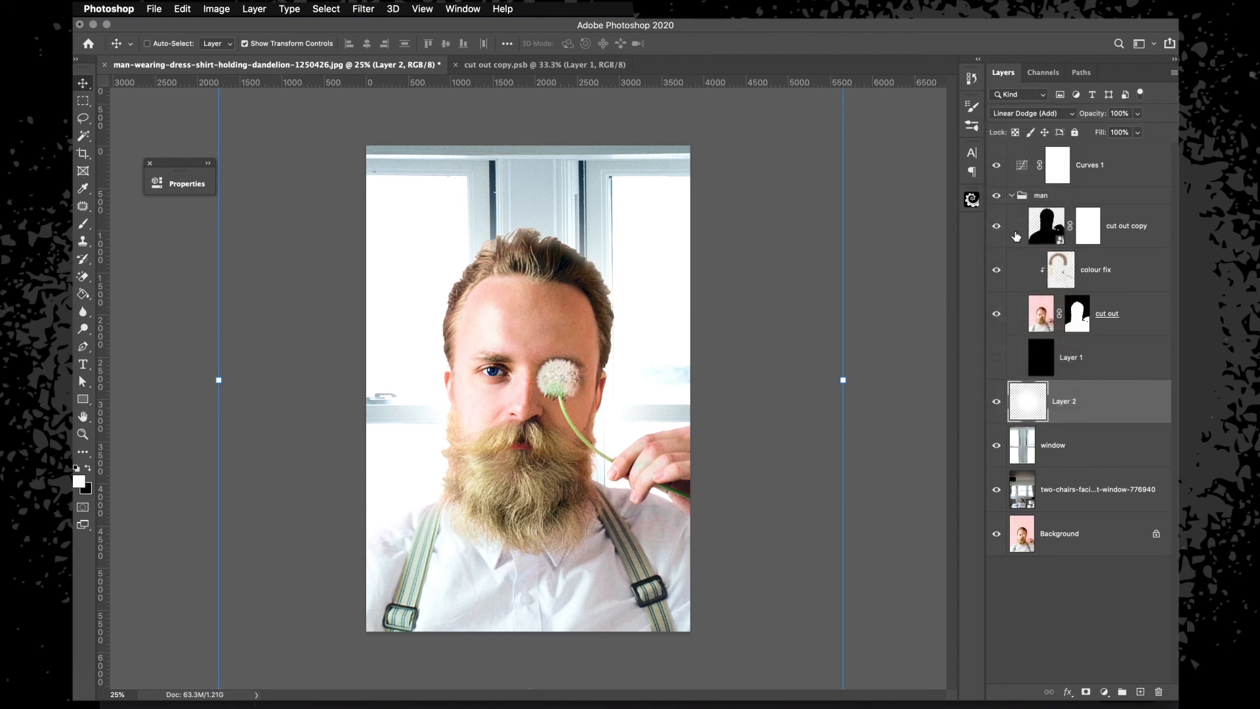
{"action": "left_click", "coordinate": [1139, 133]}
{"action": "left_click_drag", "start_coordinate": [1135, 149], "coordinate": [1125, 150]}
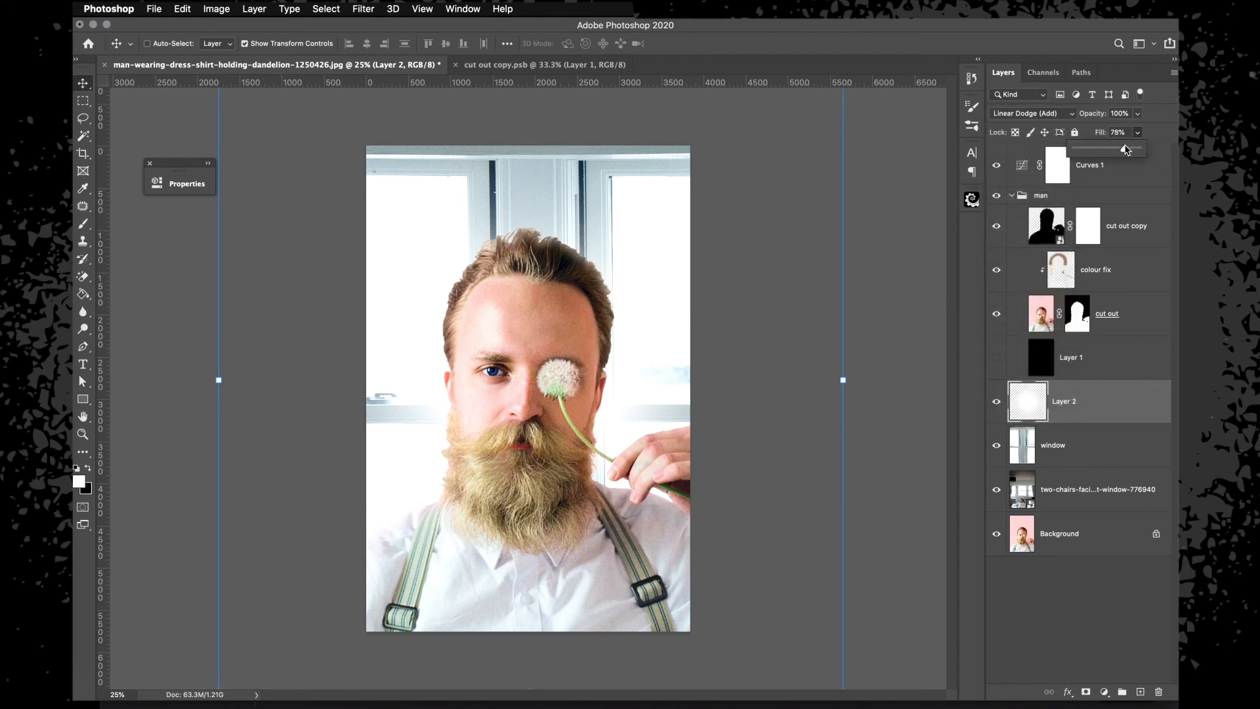
Try the Overlay and Color Dodge blend modes on the glow layer, hiding and showing it to judge Overlay.
{"action": "left_click", "coordinate": [1030, 113]}
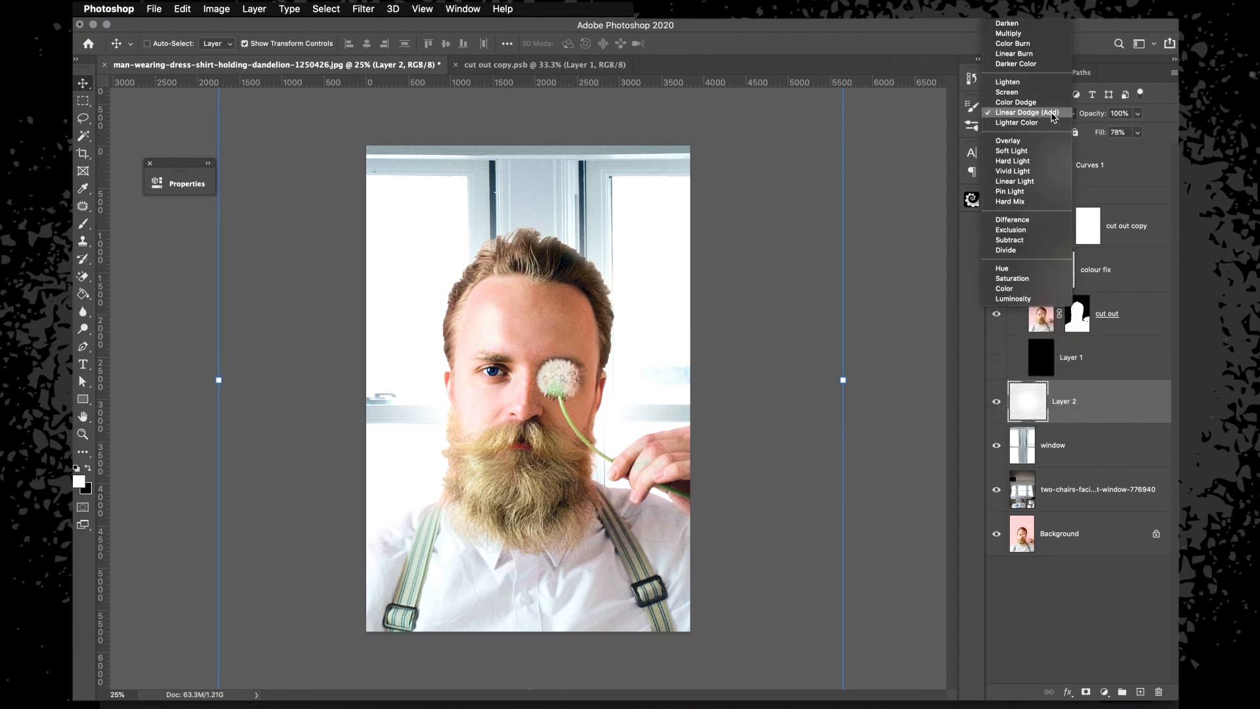
{"action": "left_click", "coordinate": [1021, 143]}
{"action": "left_click", "coordinate": [996, 401]}
{"action": "left_click", "coordinate": [997, 401]}
{"action": "left_click", "coordinate": [1056, 113]}
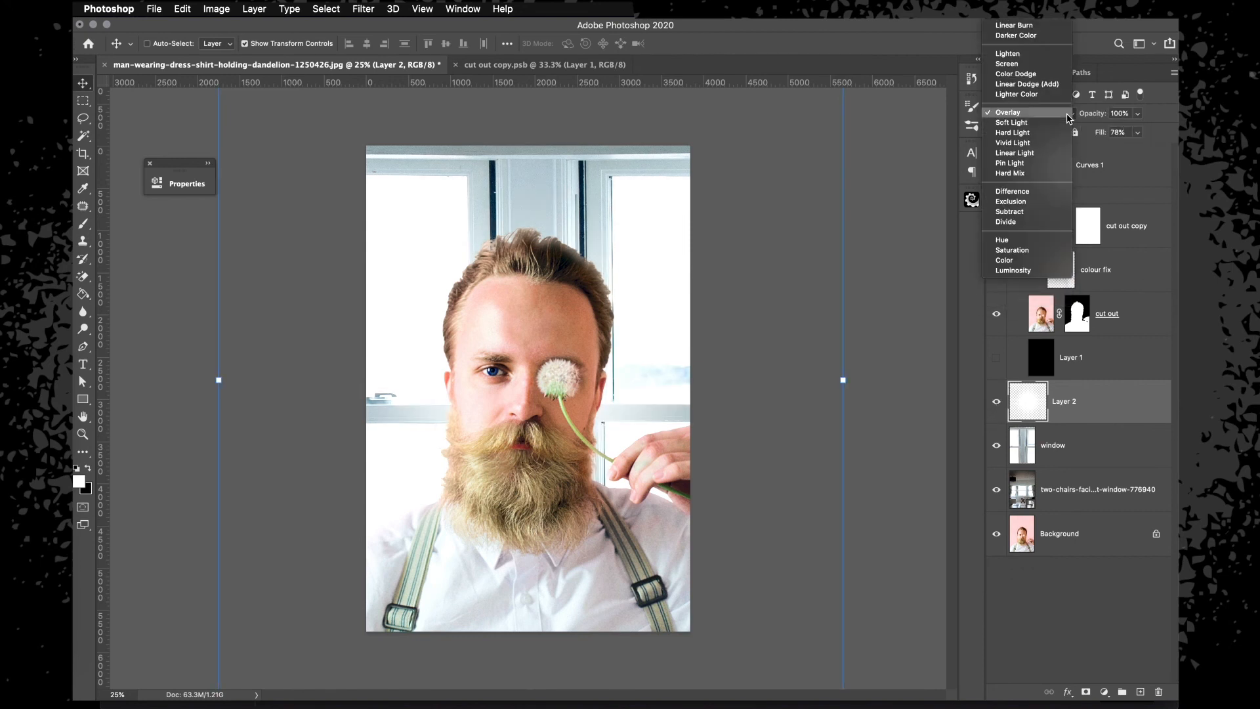
{"action": "left_click", "coordinate": [1033, 74]}
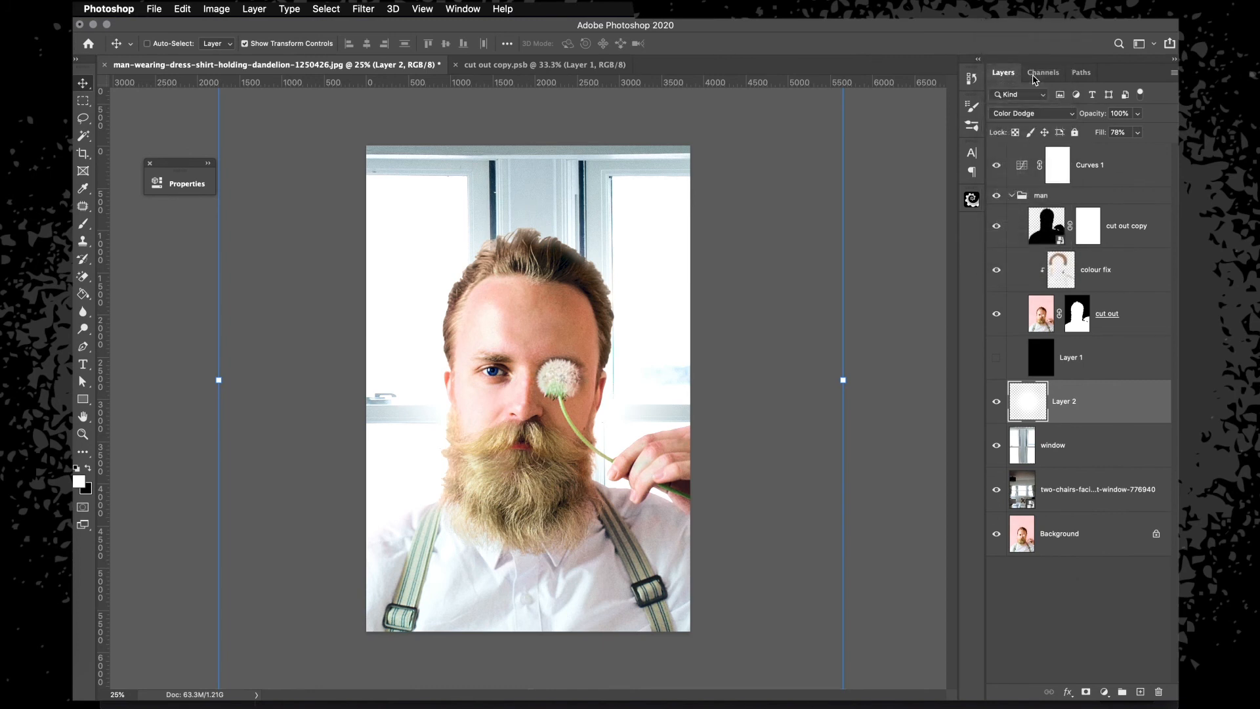
Return the glow layer to the Linear Dodge (Add) blend mode and lower its fill to 62%.
{"action": "left_click", "coordinate": [1027, 114]}
{"action": "left_click", "coordinate": [1025, 124]}
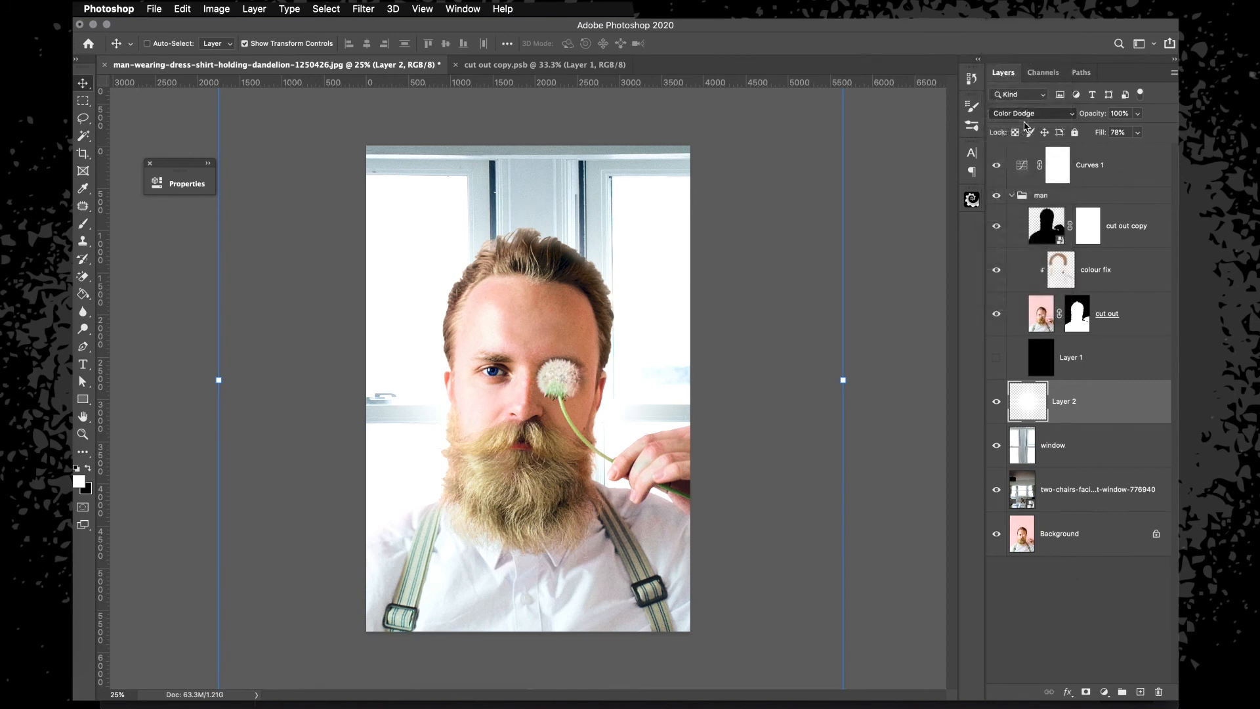
{"action": "left_click", "coordinate": [1140, 133]}
{"action": "left_click_drag", "start_coordinate": [1137, 149], "coordinate": [1127, 149]}
Duplicate the glow layer and squeeze the copy horizontally about its centre to about 49% width.
{"action": "left_click", "coordinate": [1069, 399]}
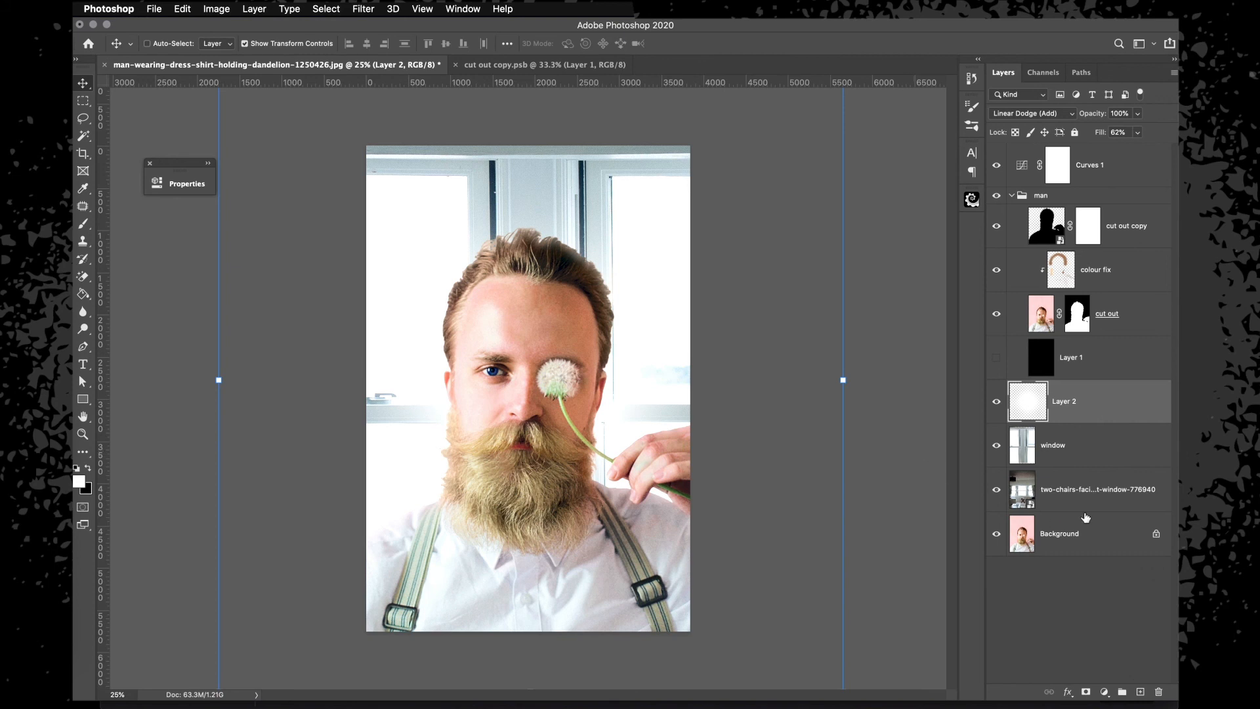
{"action": "key", "text": "super+j"}
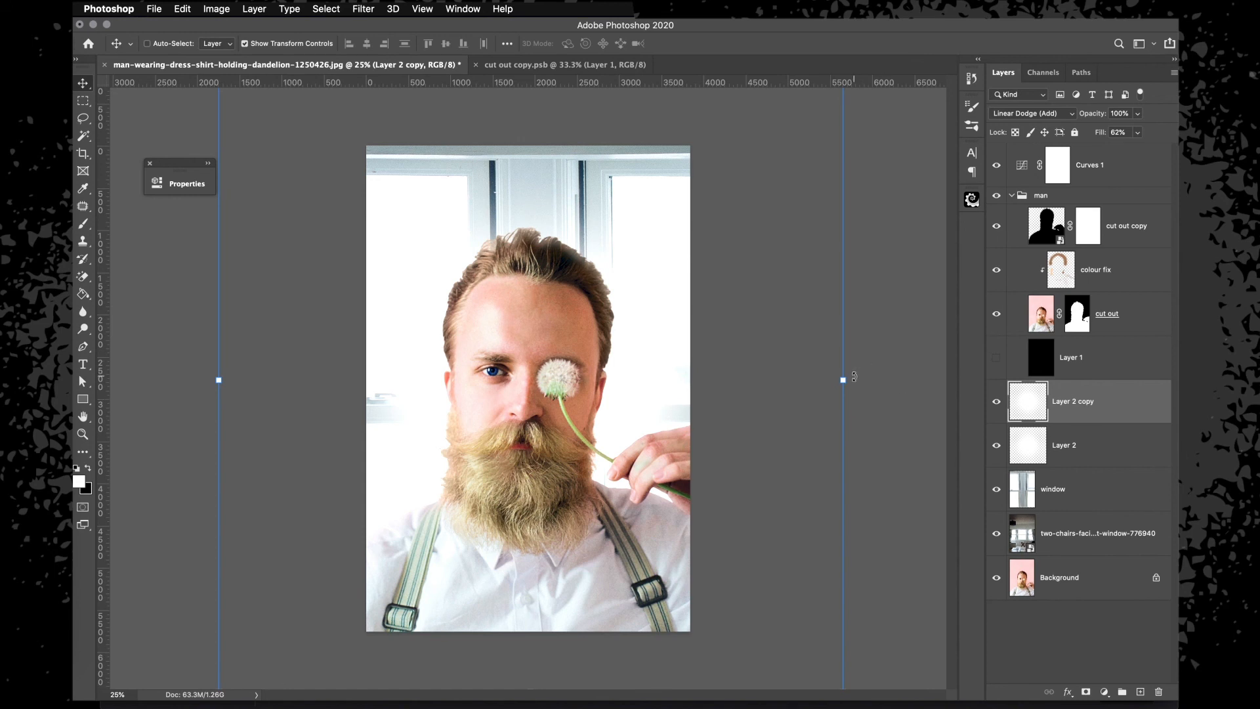
{"action": "left_click_drag", "start_coordinate": [849, 379], "coordinate": [683, 373]}
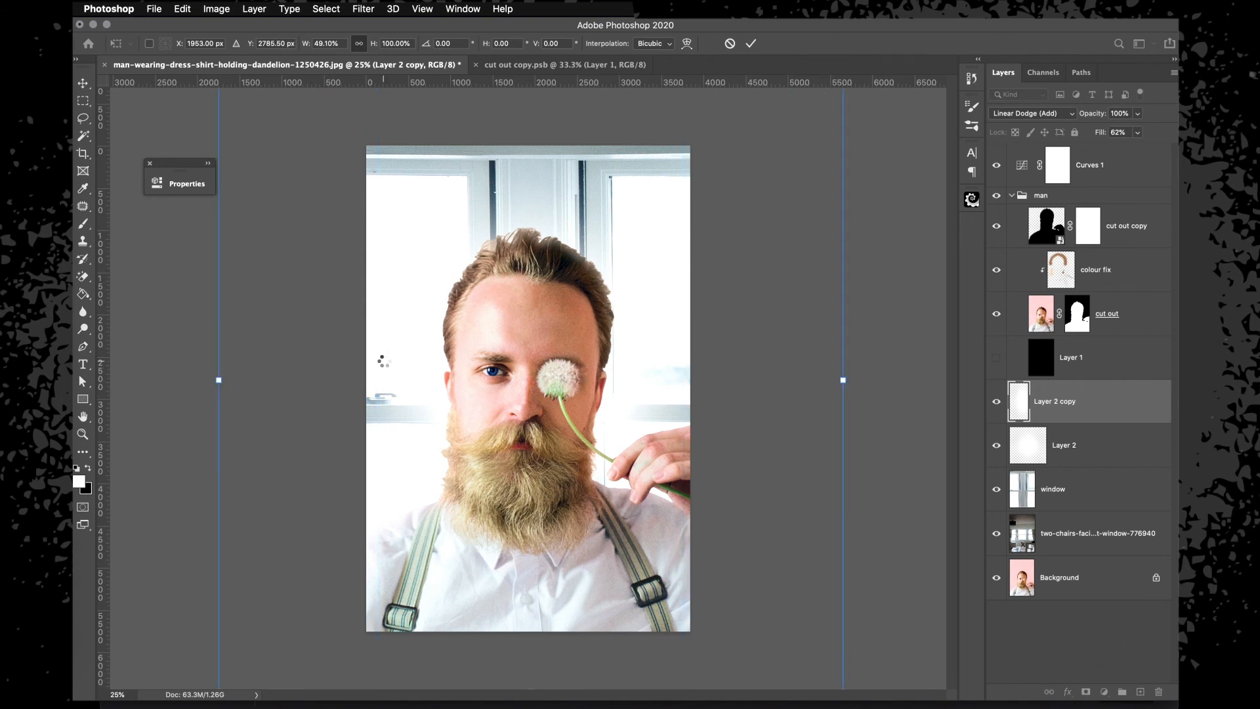
{"action": "key", "text": "Return"}
{"action": "key", "text": "super+minus"}
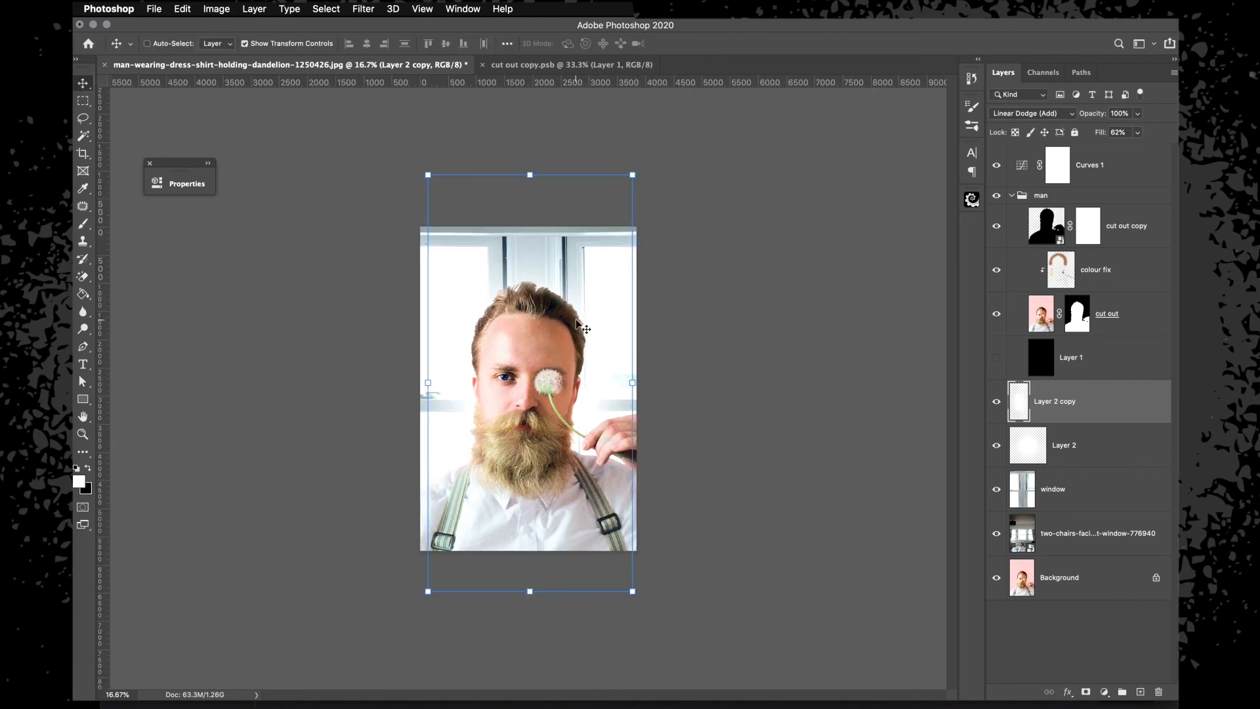
Move the glow copy above the man group and shift it up and right over the window to the right of his head.
{"action": "left_click_drag", "start_coordinate": [1090, 406], "coordinate": [1084, 186]}
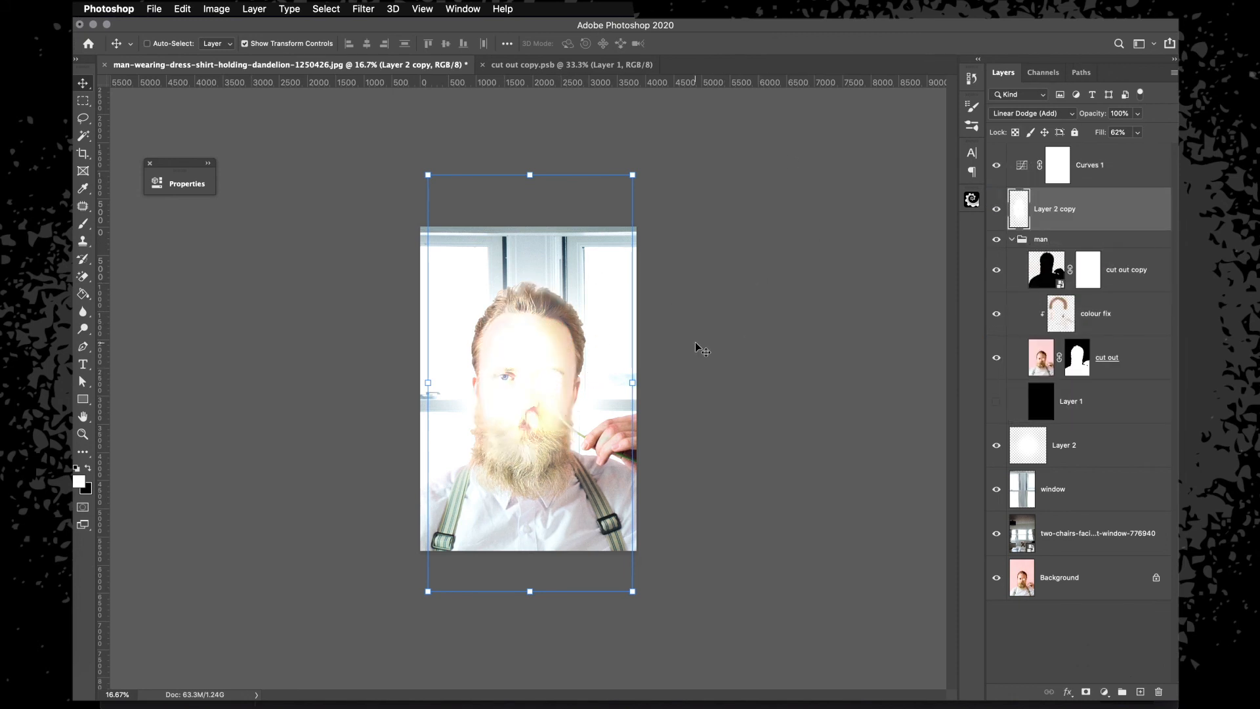
{"action": "key", "text": "super+equal"}
{"action": "left_click_drag", "start_coordinate": [548, 425], "coordinate": [664, 303]}
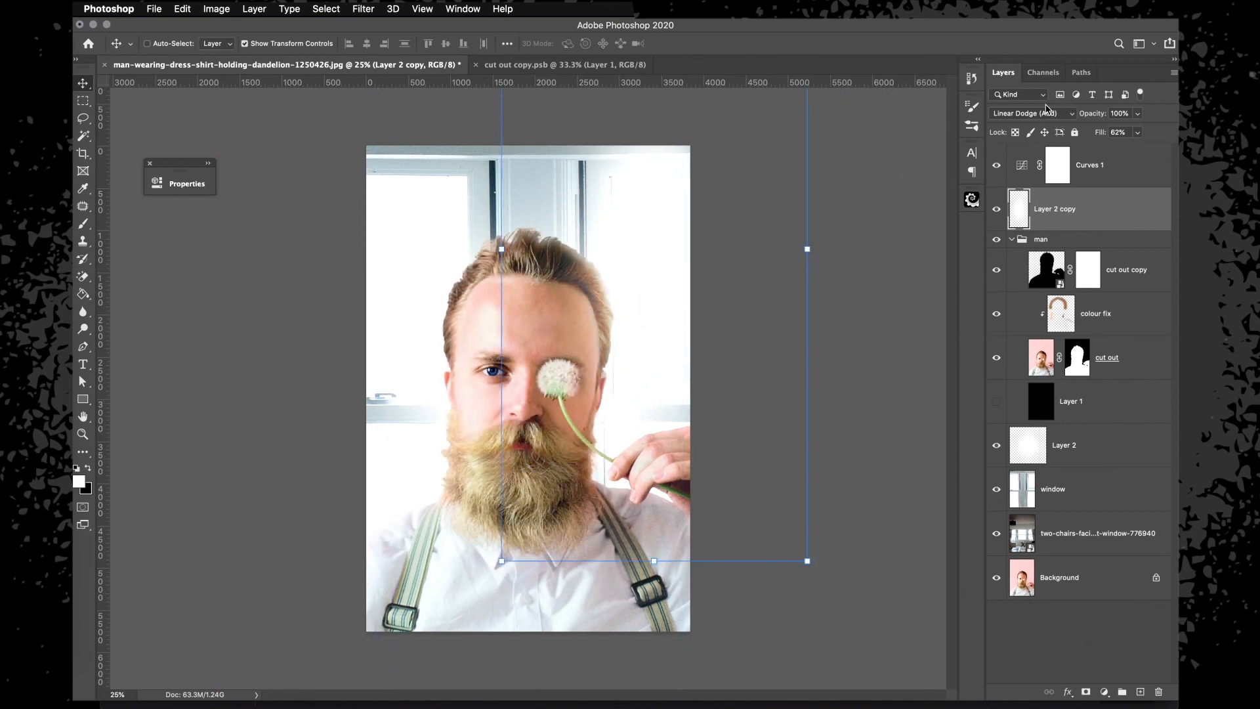
Set the glow copy to the Screen blend mode, and duplicate it over the window to the left of the man's head.
{"action": "left_click", "coordinate": [1033, 114]}
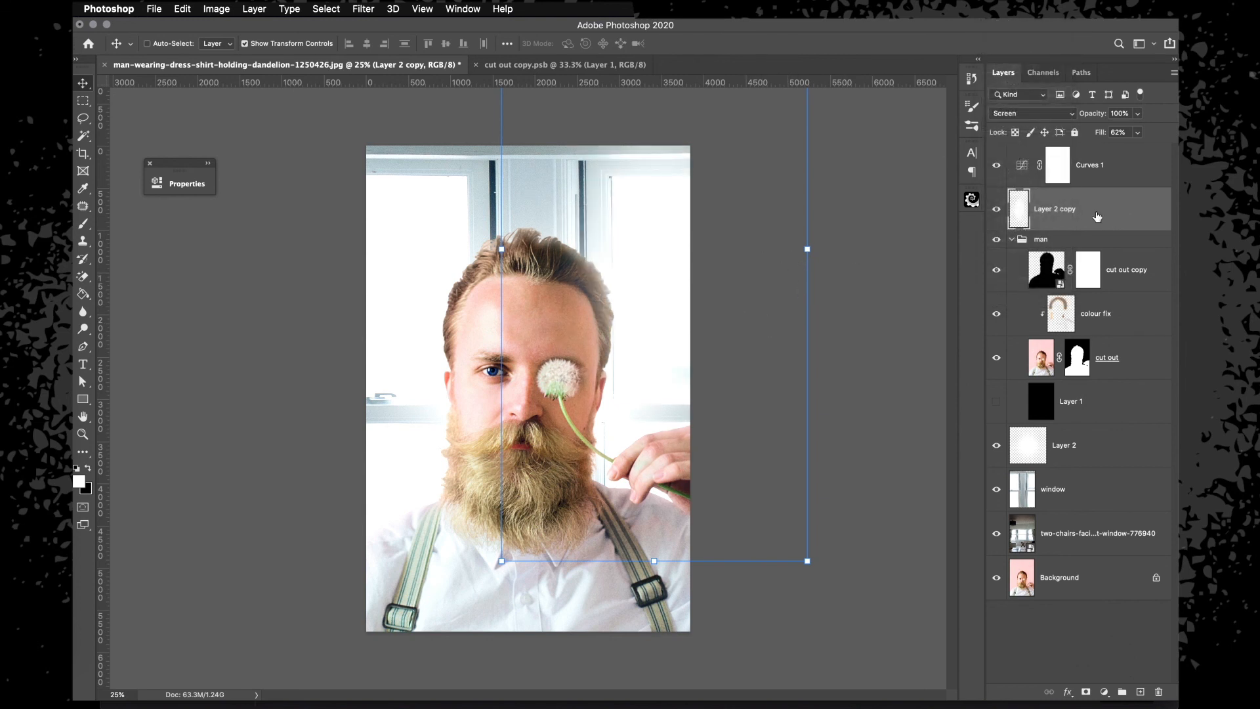
{"action": "key", "text": "ctrl+0"}
{"action": "left_click_drag", "start_coordinate": [664, 273], "coordinate": [432, 281]}
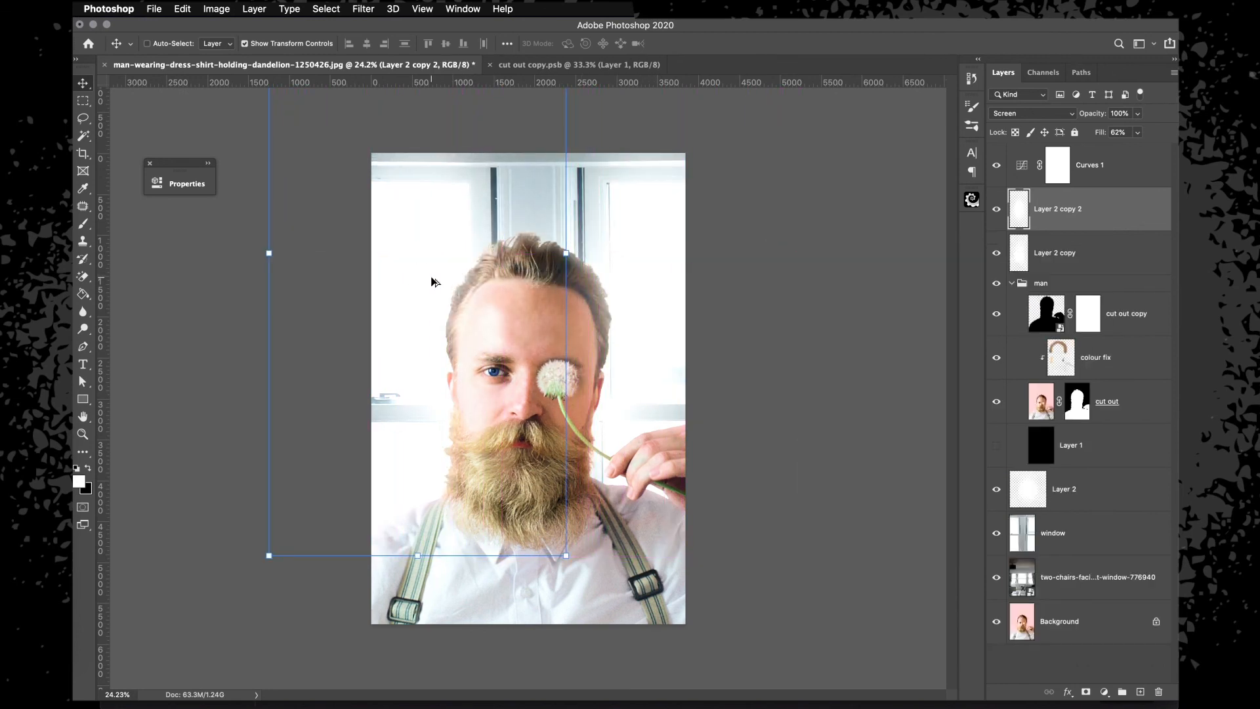
{"action": "key", "text": "m"}
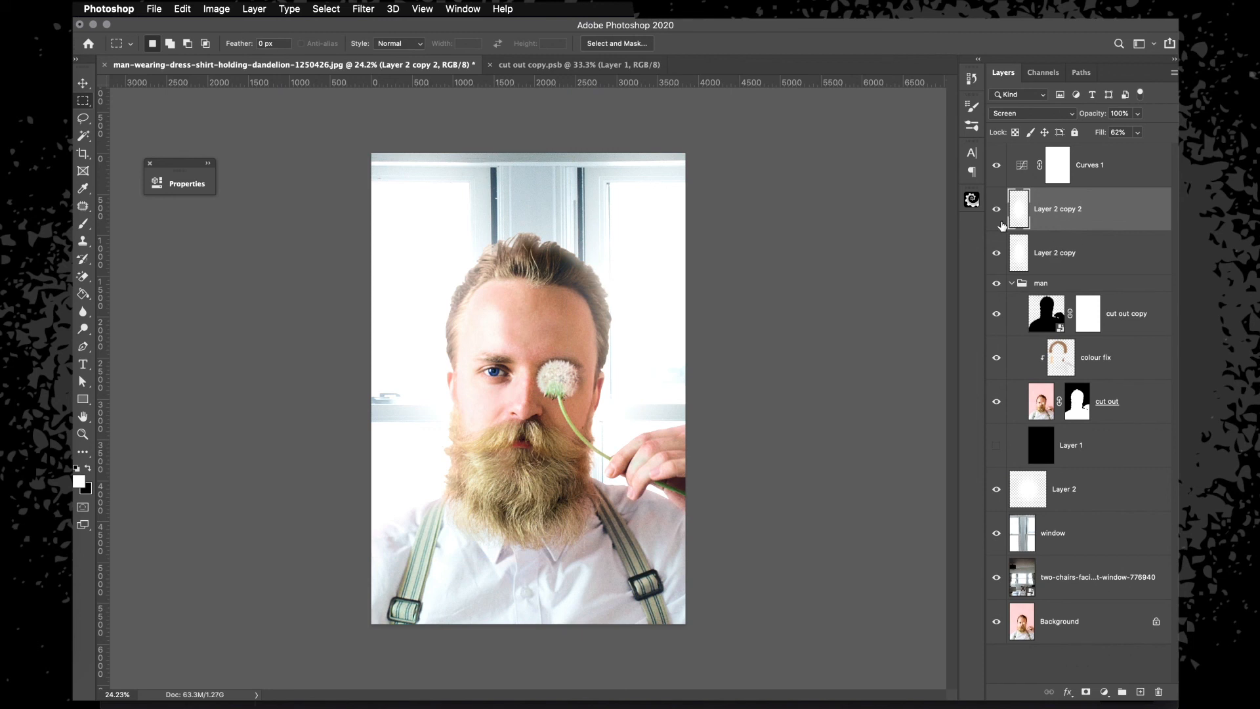
Hide and show the two glow copies to compare the image with and without the window light.
{"action": "left_click", "coordinate": [996, 210]}
{"action": "left_click", "coordinate": [995, 211]}
{"action": "left_click", "coordinate": [996, 211]}
{"action": "left_click", "coordinate": [996, 210]}
{"action": "left_click", "coordinate": [996, 210]}
{"action": "left_click", "coordinate": [996, 253]}
{"action": "left_click", "coordinate": [995, 253]}
{"action": "left_click", "coordinate": [996, 212]}
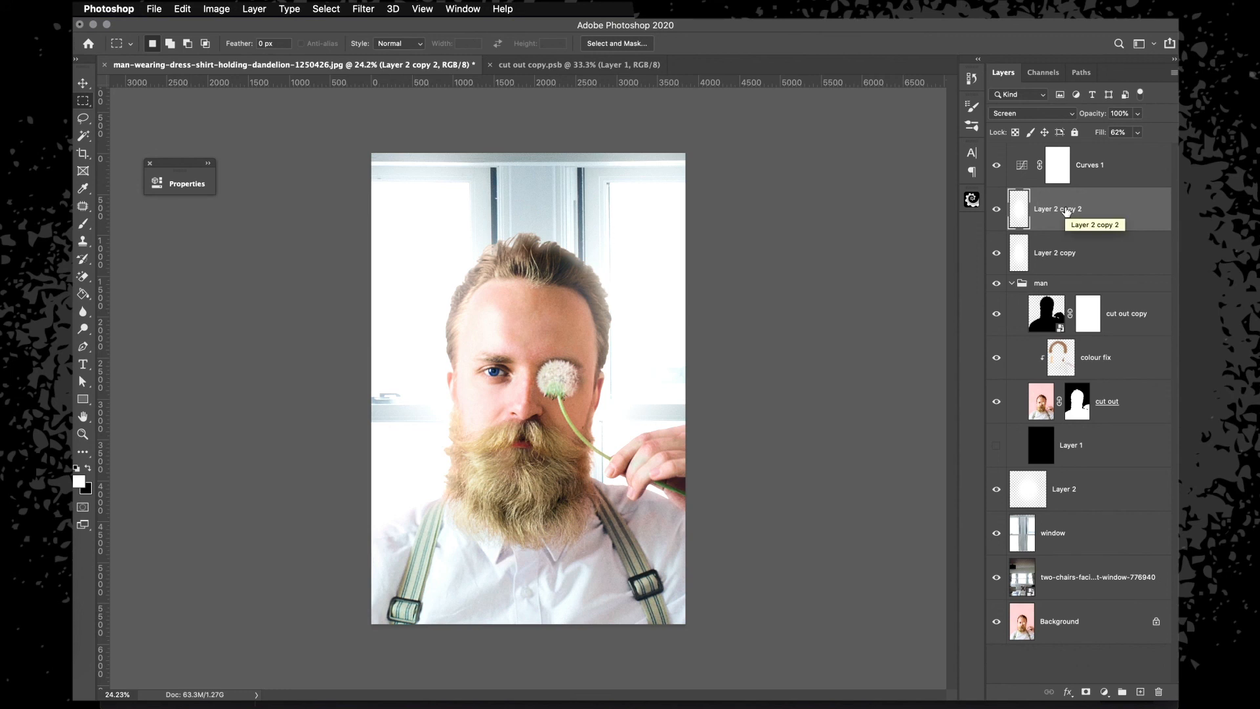
Add a new layer above the glow copies and paint one large soft yellow (ffd200) spot over the man's forehead.
{"action": "left_click", "coordinate": [1140, 691]}
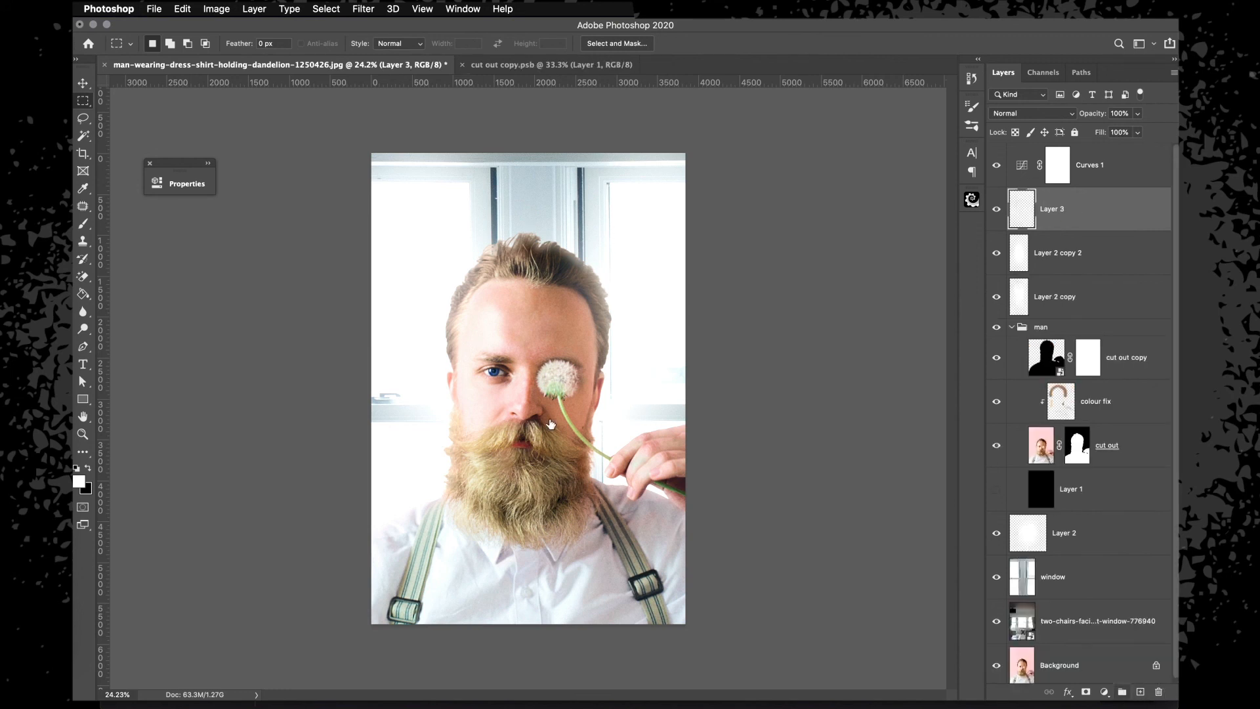
{"action": "key", "text": "b"}
{"action": "right_click", "coordinate": [482, 369]}
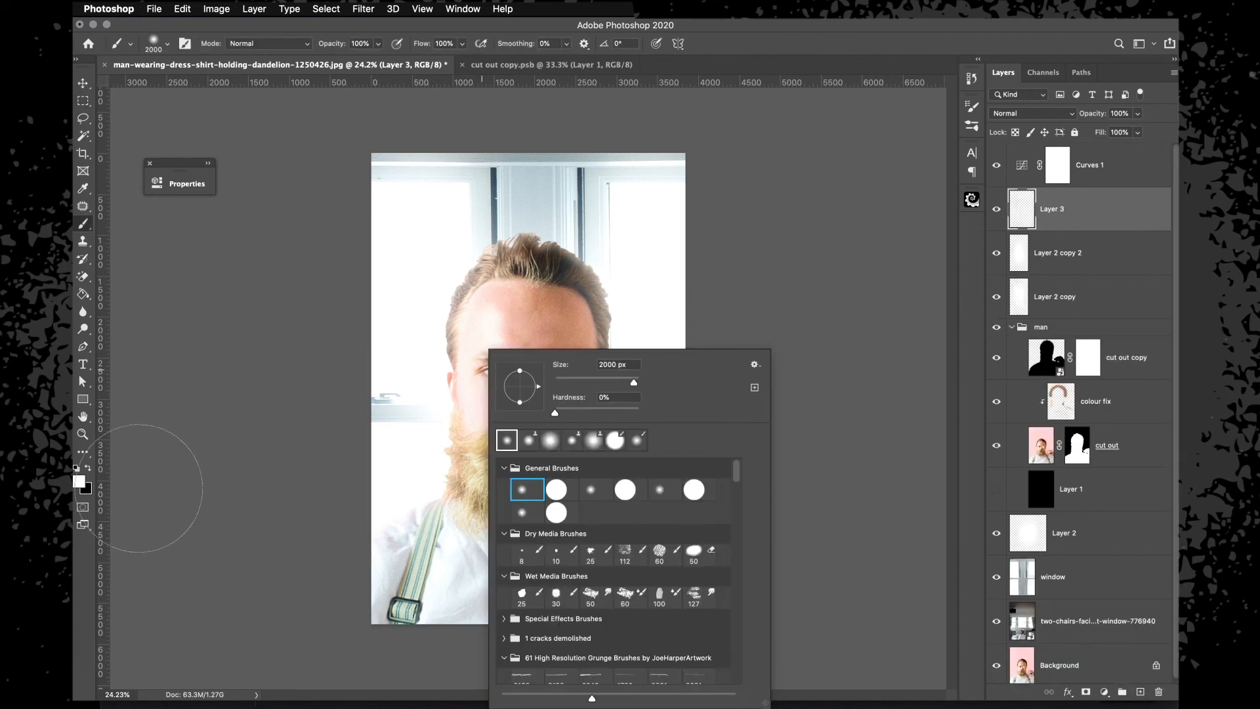
{"action": "left_click", "coordinate": [79, 481]}
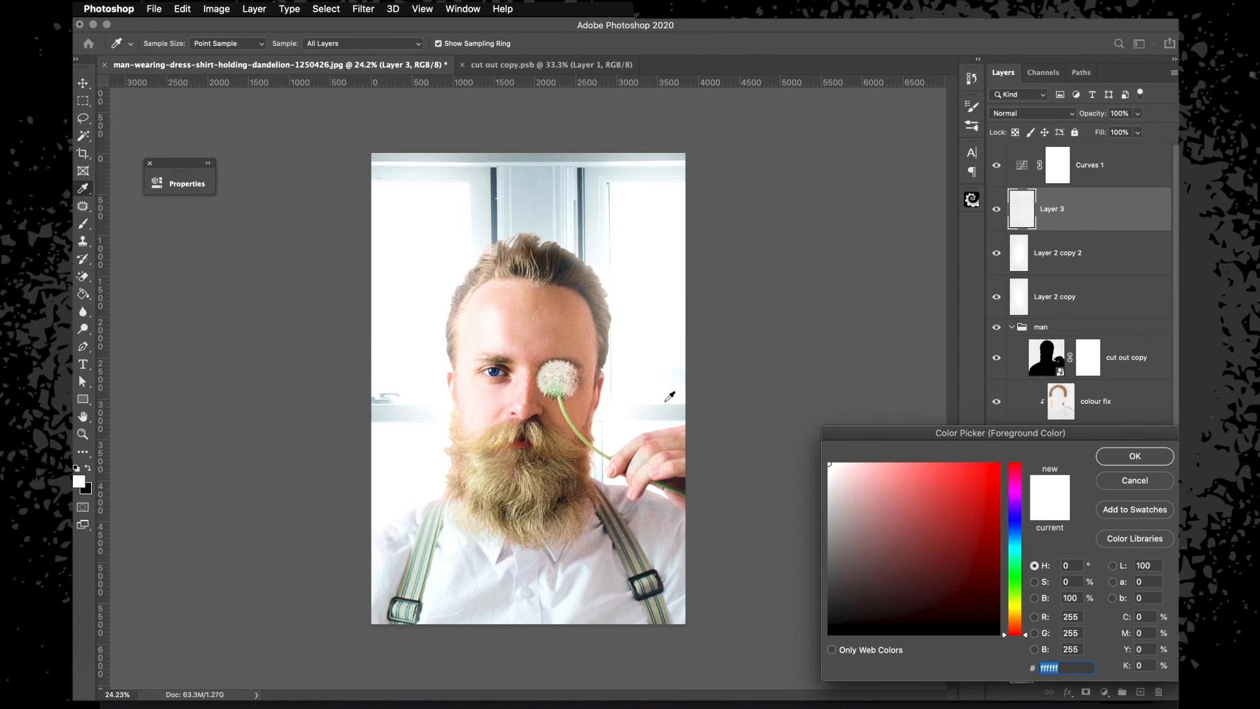
{"action": "left_click", "coordinate": [1015, 611]}
{"action": "left_click_drag", "start_coordinate": [982, 494], "coordinate": [1049, 408]}
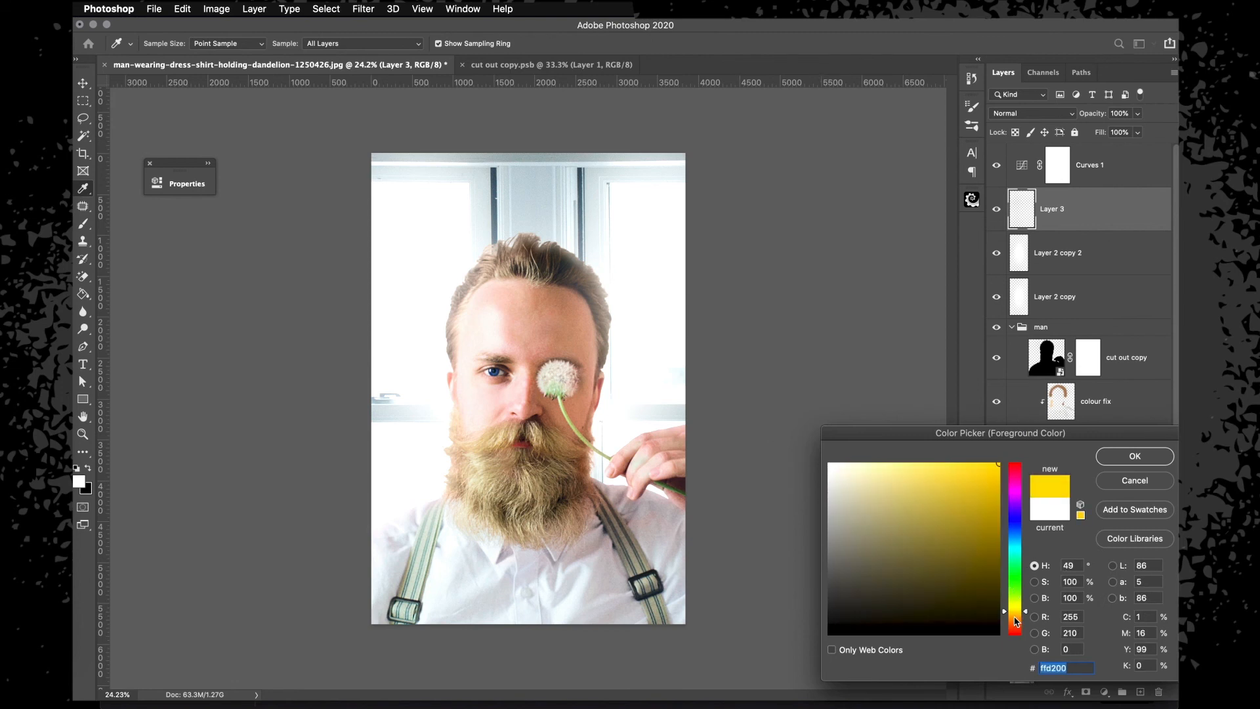
{"action": "key", "text": "Return"}
{"action": "left_click", "coordinate": [535, 307]}
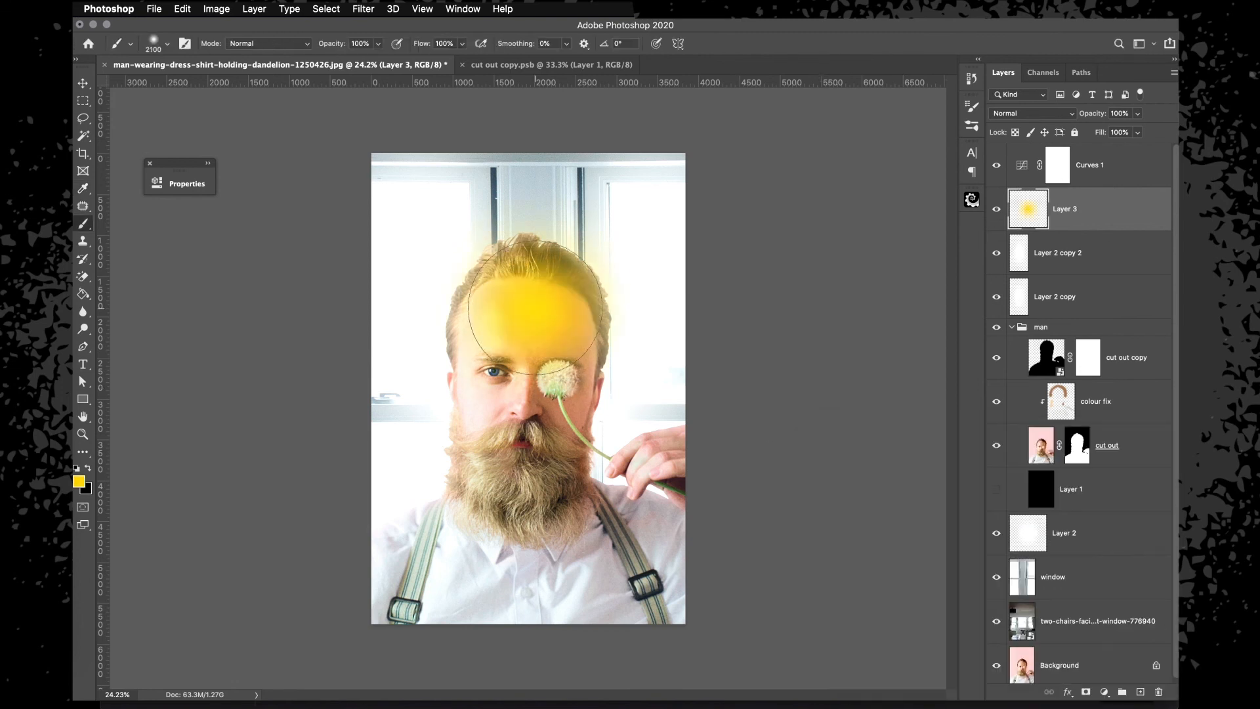
Enlarge the yellow spot, shift it over the upper-left part of the photo, and hide the white glow copies.
{"action": "key", "text": "ctrl+t"}
{"action": "left_click_drag", "start_coordinate": [676, 446], "coordinate": [942, 627]}
{"action": "key", "text": "Return"}
{"action": "left_click_drag", "start_coordinate": [630, 402], "coordinate": [518, 317]}
{"action": "left_click", "coordinate": [996, 296]}
Try the Lighten blend mode on the yellow glow and reposition it over the window on the man's right-hand side of the picture.
{"action": "left_click", "coordinate": [1010, 114]}
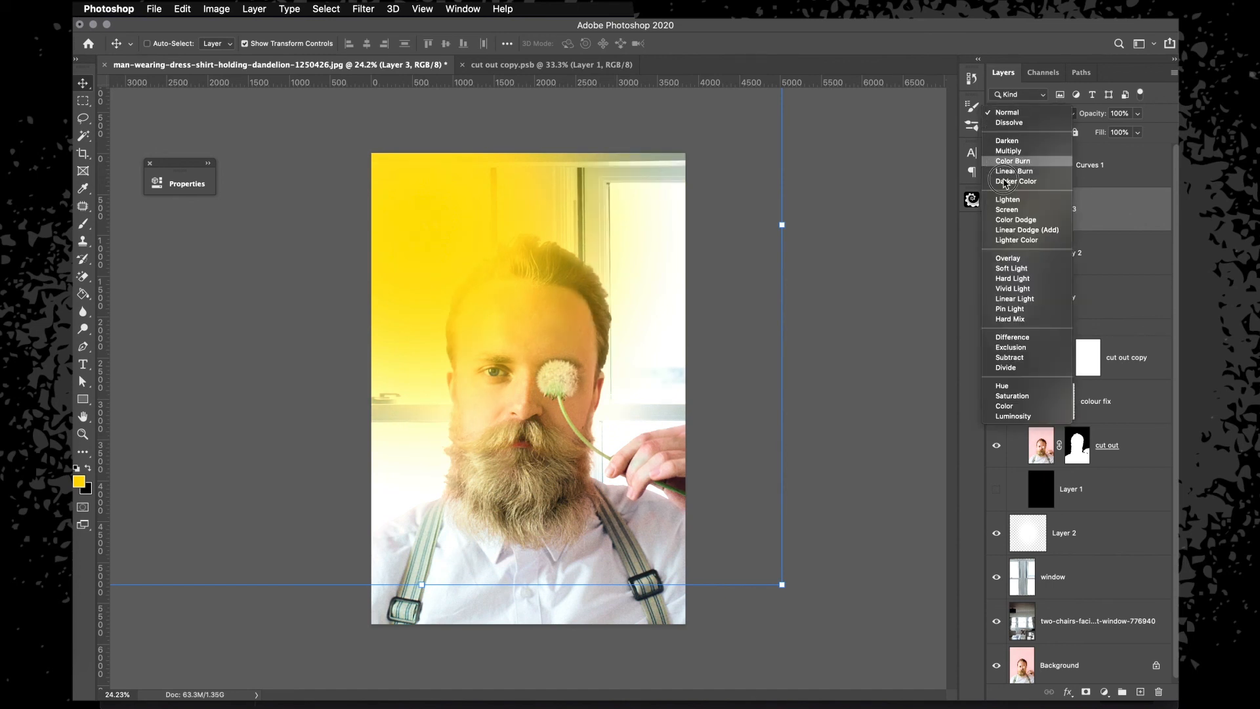
{"action": "left_click", "coordinate": [1014, 200]}
{"action": "left_click_drag", "start_coordinate": [517, 248], "coordinate": [835, 216]}
{"action": "left_click_drag", "start_coordinate": [722, 208], "coordinate": [604, 199]}
Delete the yellow glow layer and make both white glow copies visible again.
{"action": "key", "text": "Delete"}
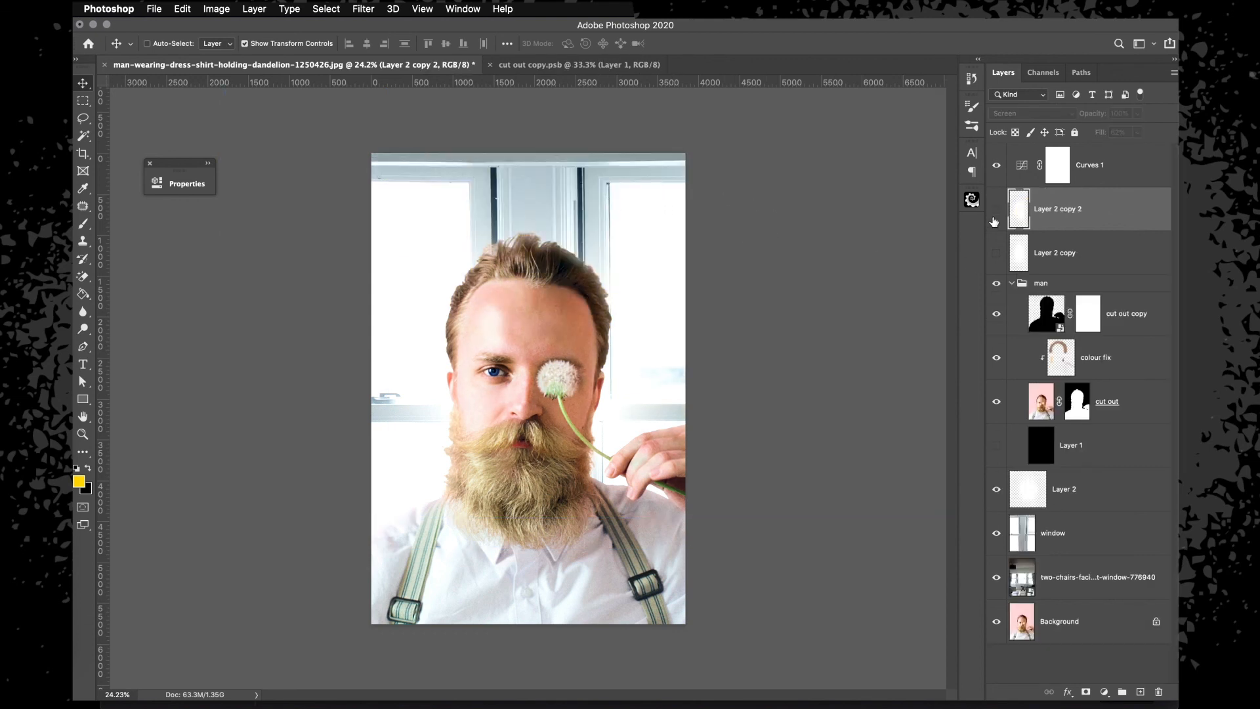
{"action": "left_click_drag", "start_coordinate": [999, 211], "coordinate": [996, 253]}
{"action": "key", "text": "m"}
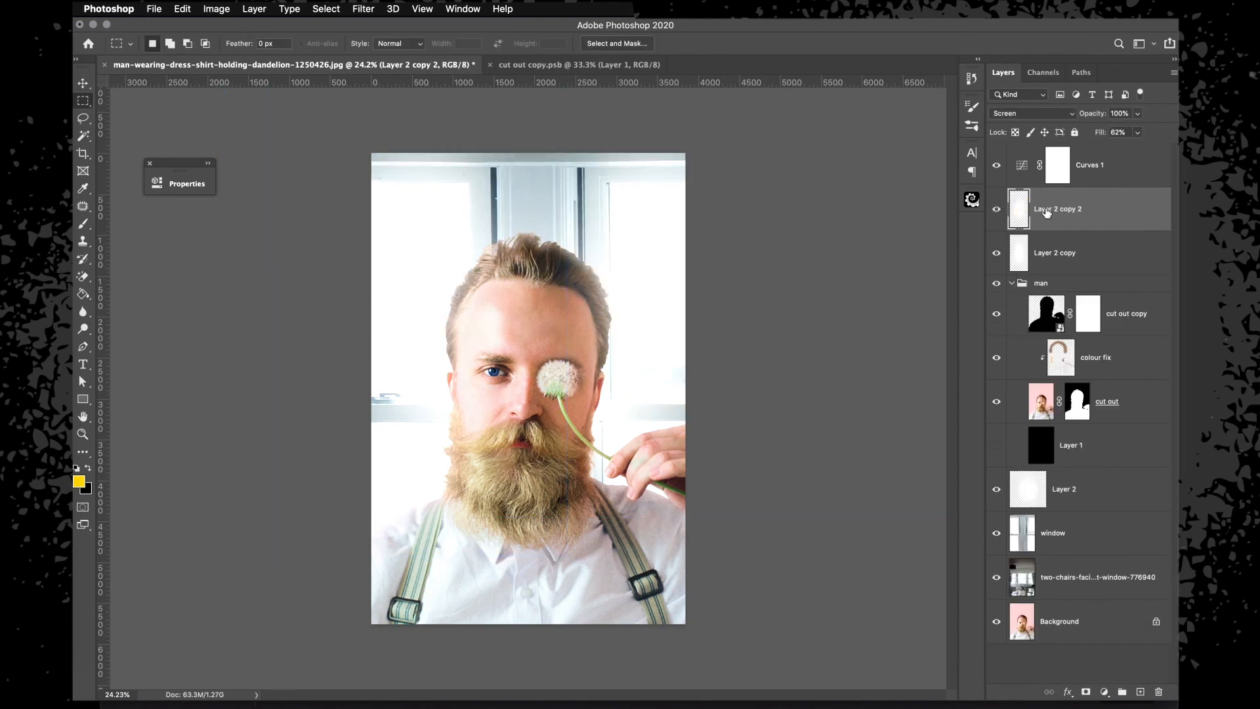
Group all the composite layers above the Background, from Curves 1 down to the window photos.
{"action": "left_click", "coordinate": [1124, 169]}
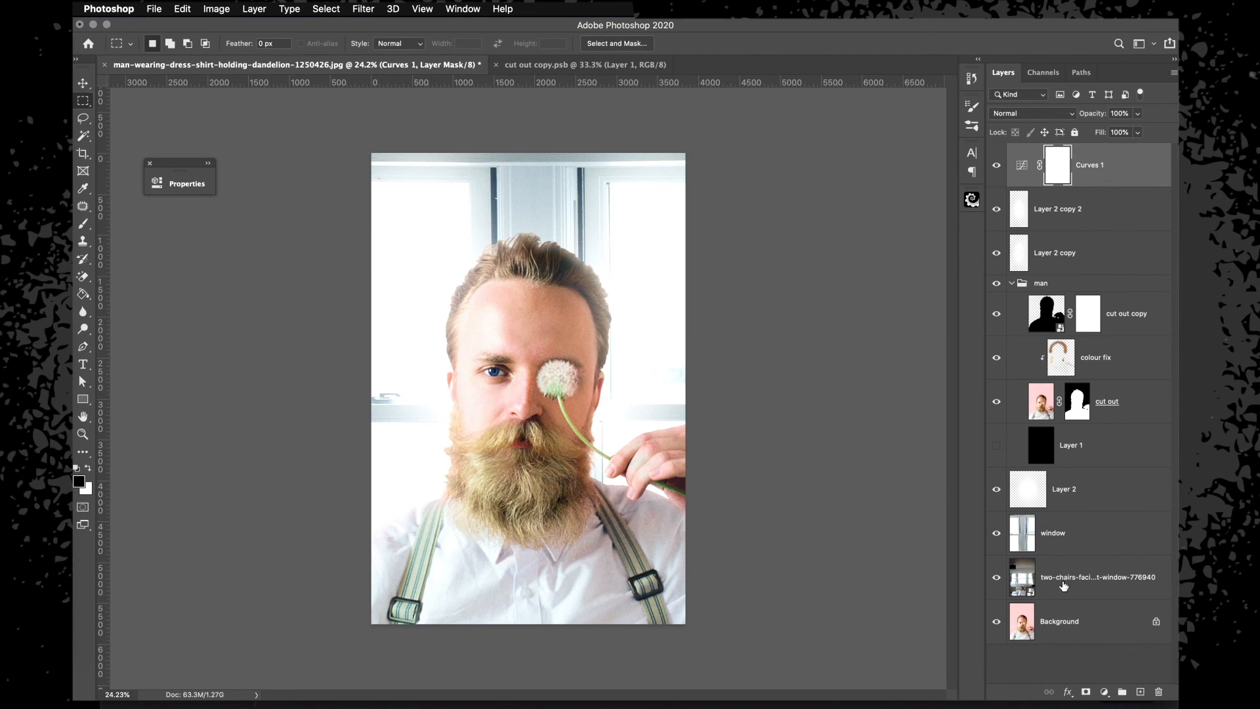
{"action": "left_click", "coordinate": [1065, 533], "text": "shift"}
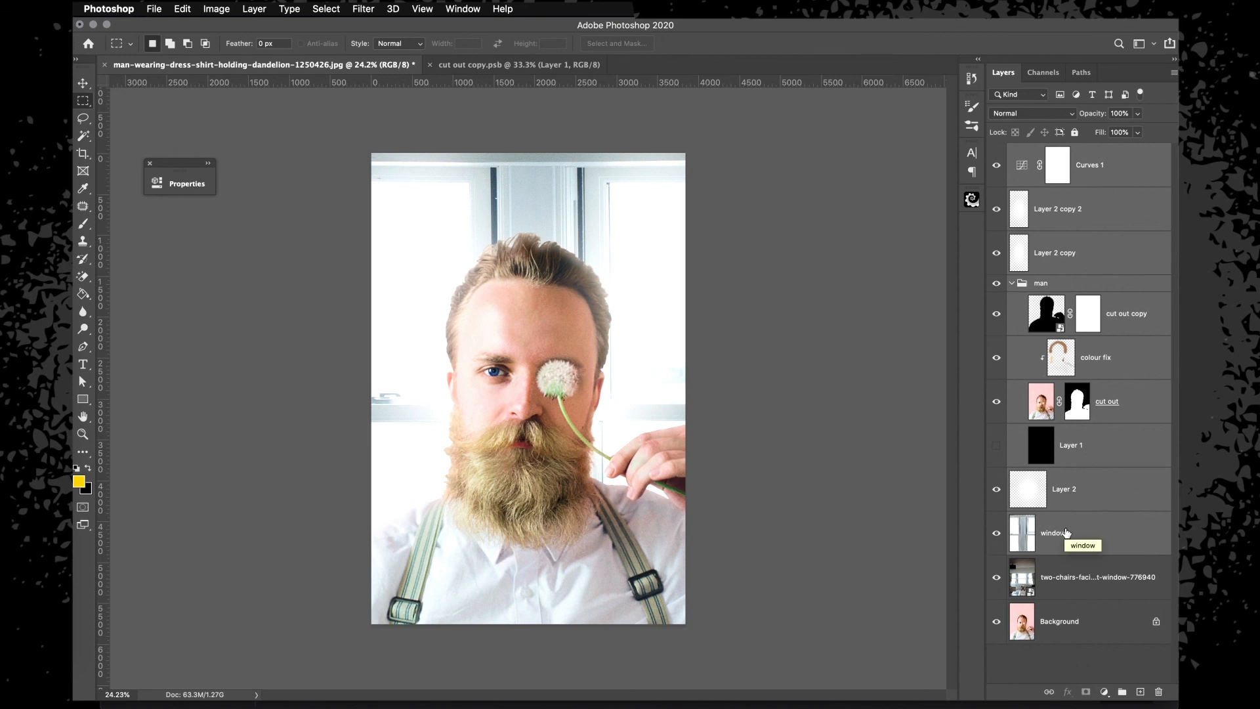
{"action": "key", "text": "ctrl+g"}
Toggle the new group's visibility to compare the composite with the original pink photo.
{"action": "left_click", "coordinate": [996, 154]}
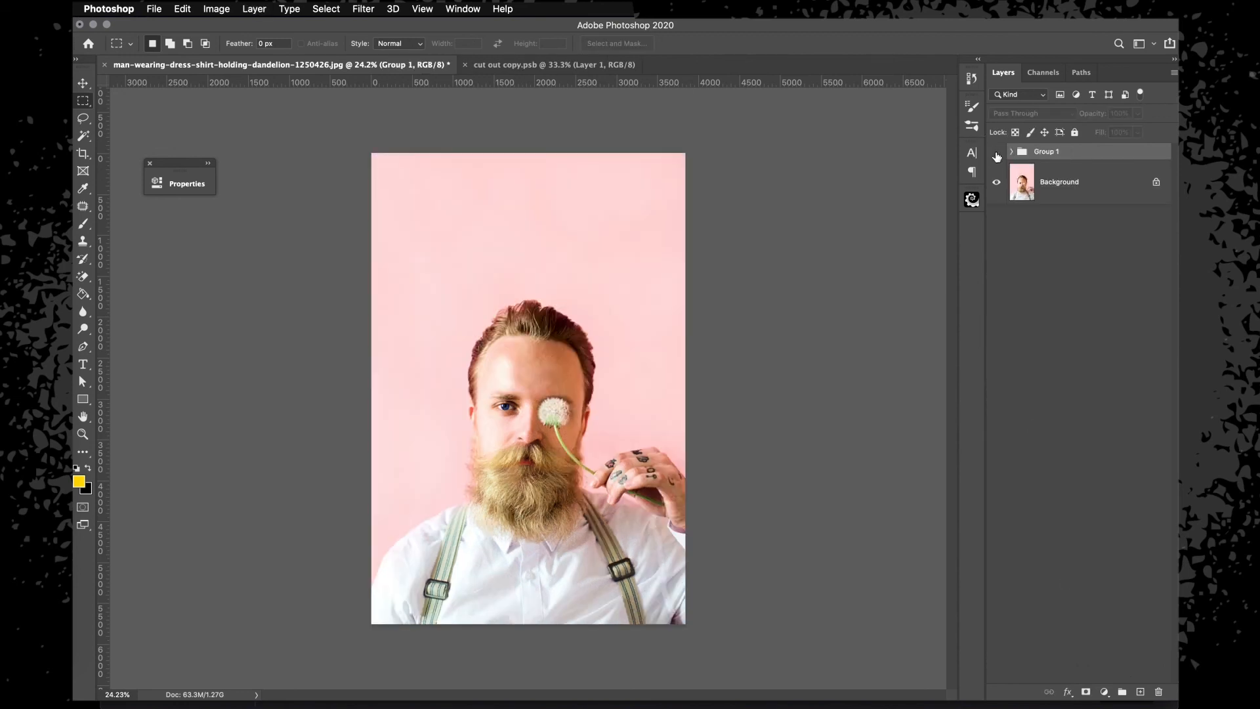
{"action": "left_click", "coordinate": [997, 155]}
{"action": "left_click", "coordinate": [996, 155]}
{"action": "left_click", "coordinate": [997, 154]}
Unlock the Background layer and move it above Group 1.
{"action": "left_click", "coordinate": [1063, 183]}
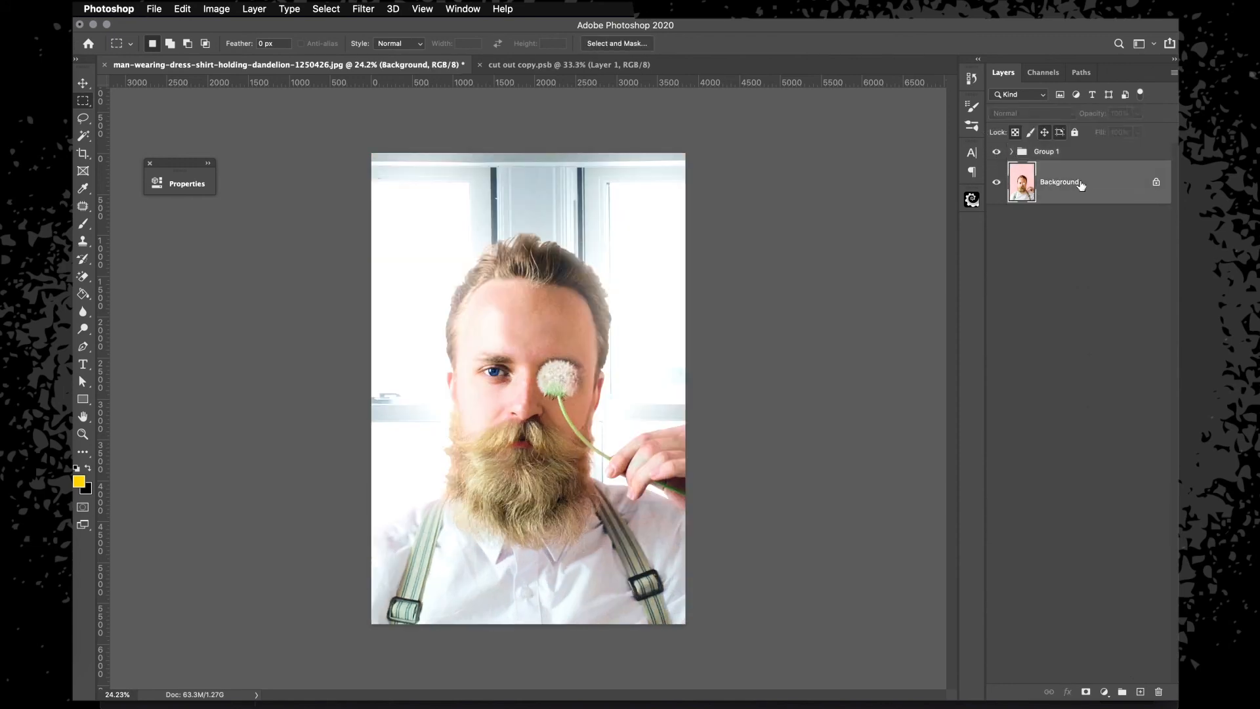
{"action": "key", "text": "super+0"}
{"action": "left_click", "coordinate": [1142, 189]}
{"action": "key", "text": "super+minus"}
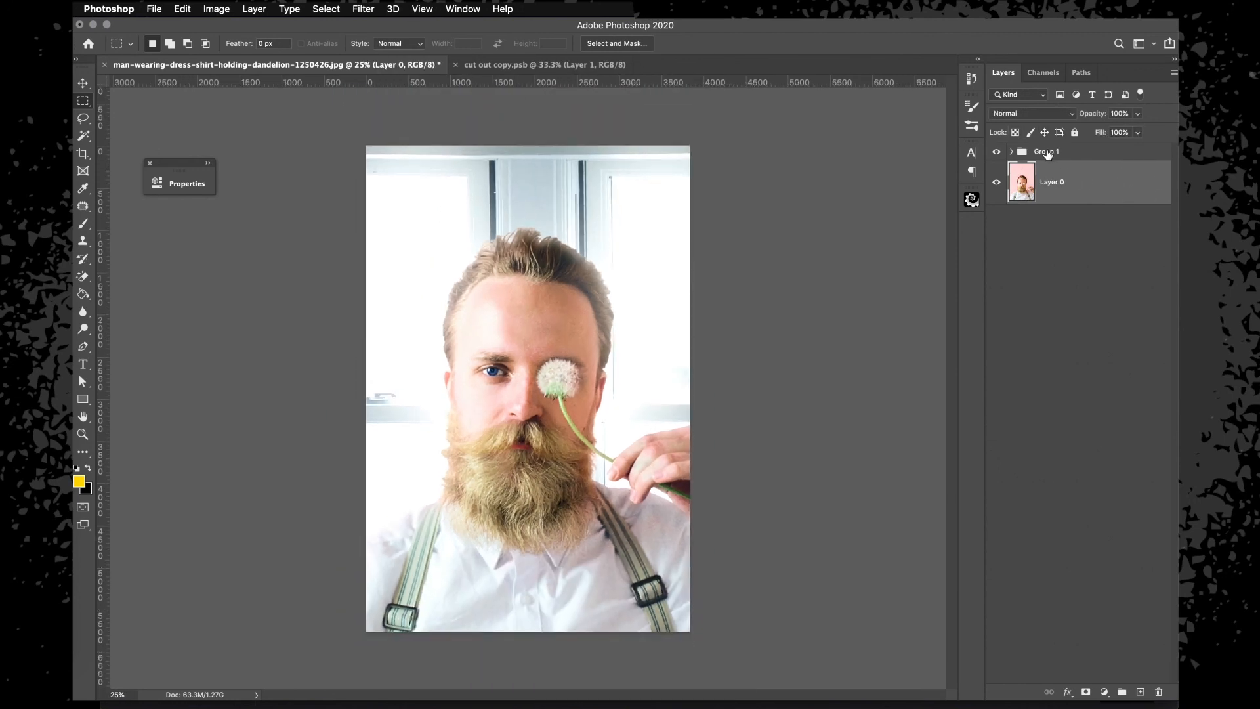
{"action": "mouse_move", "coordinate": [1046, 174]}
{"action": "left_mouse_down"}
{"action": "mouse_move", "coordinate": [1042, 138]}
{"action": "mouse_move", "coordinate": [1044, 148]}
{"action": "left_mouse_up"}
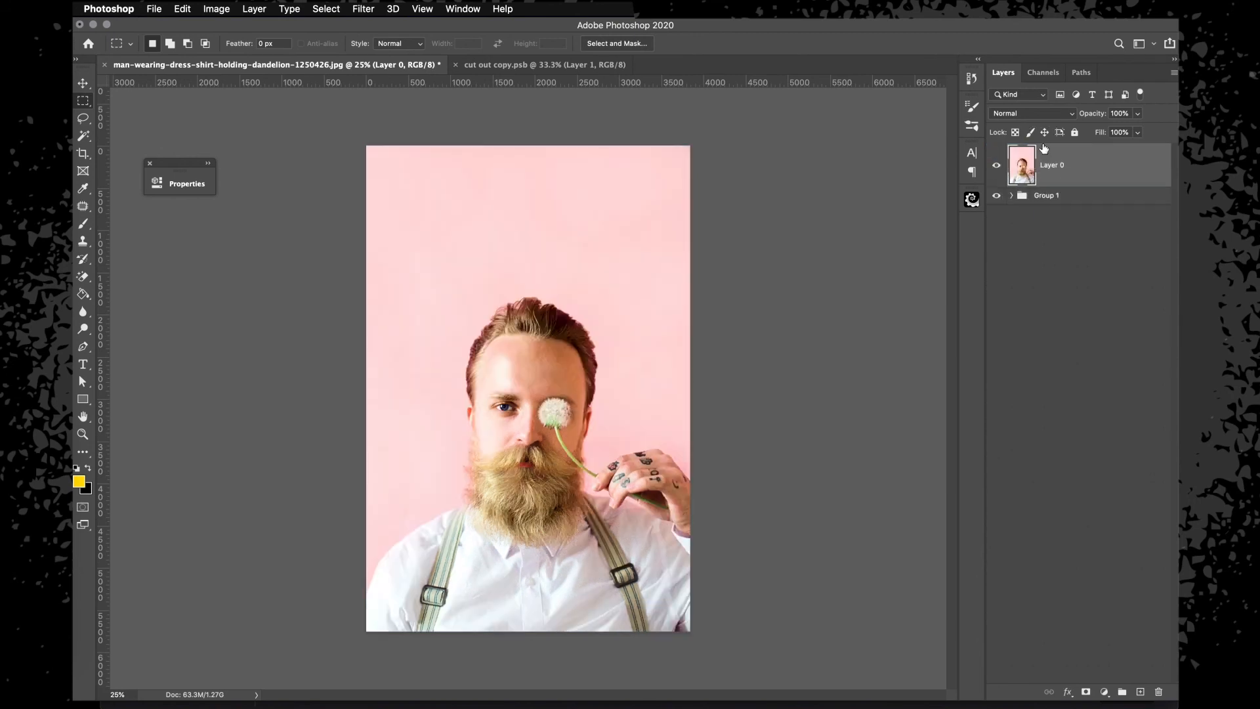
Lower the original photo layer's fill to 65% so the composite shows through for alignment.
{"action": "left_click", "coordinate": [1137, 132]}
{"action": "left_click_drag", "start_coordinate": [1142, 149], "coordinate": [1116, 149]}
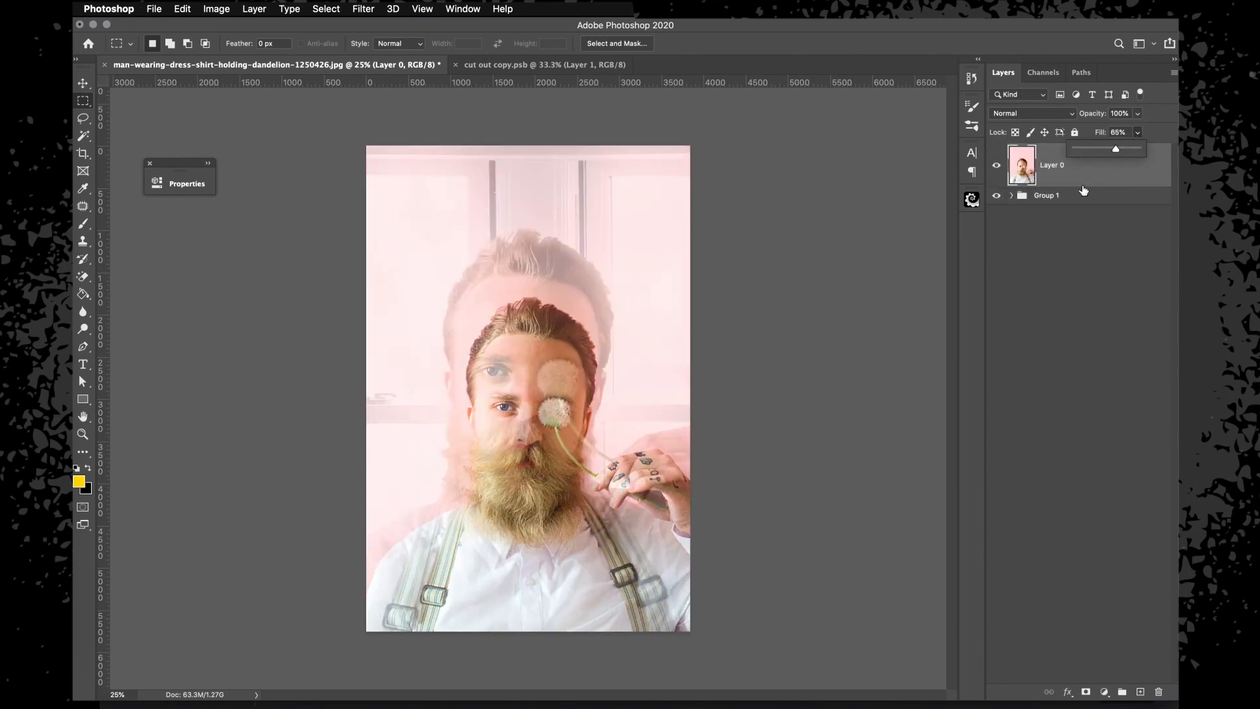
{"action": "left_click", "coordinate": [1081, 182]}
{"action": "key", "text": "super+minus"}
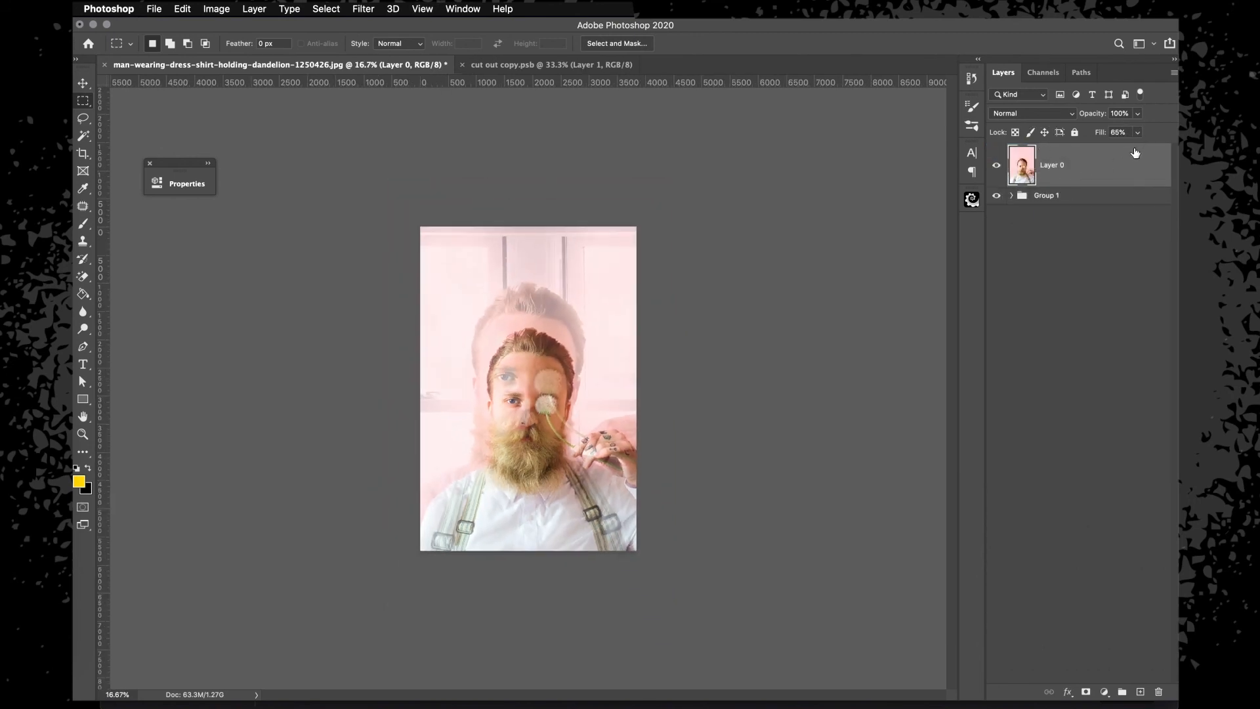
Scale the original photo to about 135.6% and position it so its man lines up with the composited man.
{"action": "key", "text": "v"}
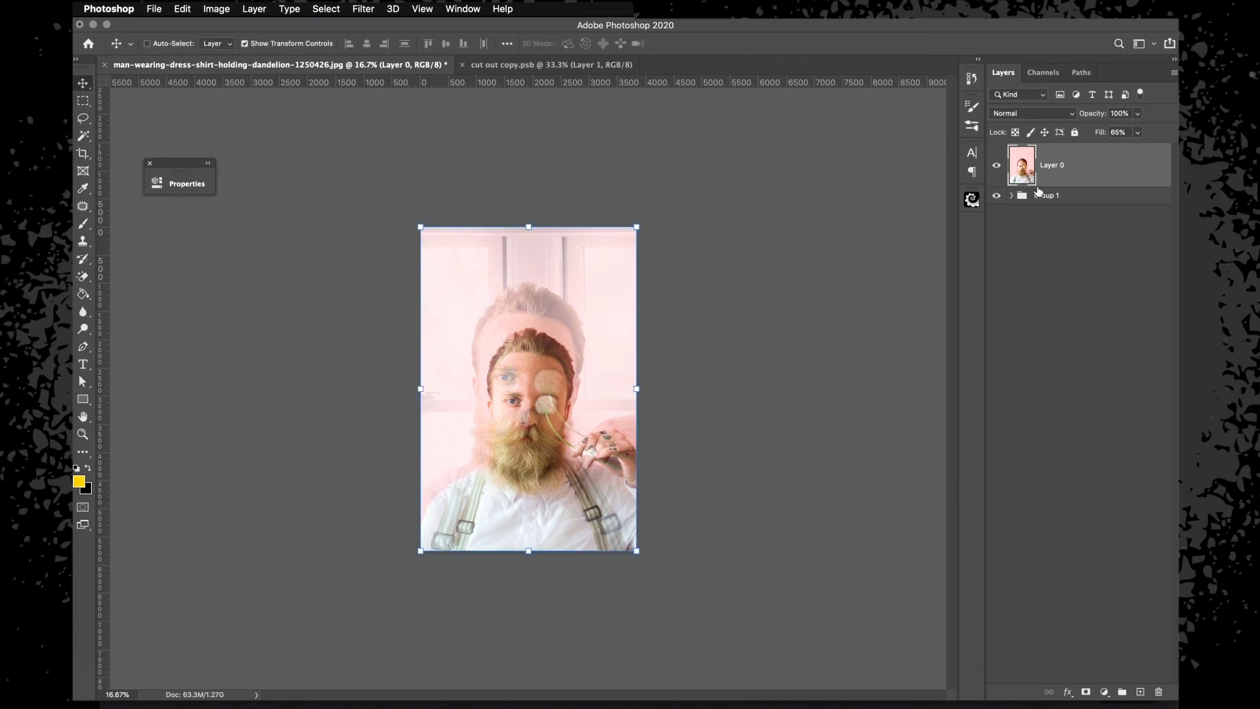
{"action": "left_click_drag", "start_coordinate": [635, 227], "coordinate": [686, 179]}
{"action": "left_click_drag", "start_coordinate": [632, 271], "coordinate": [622, 243]}
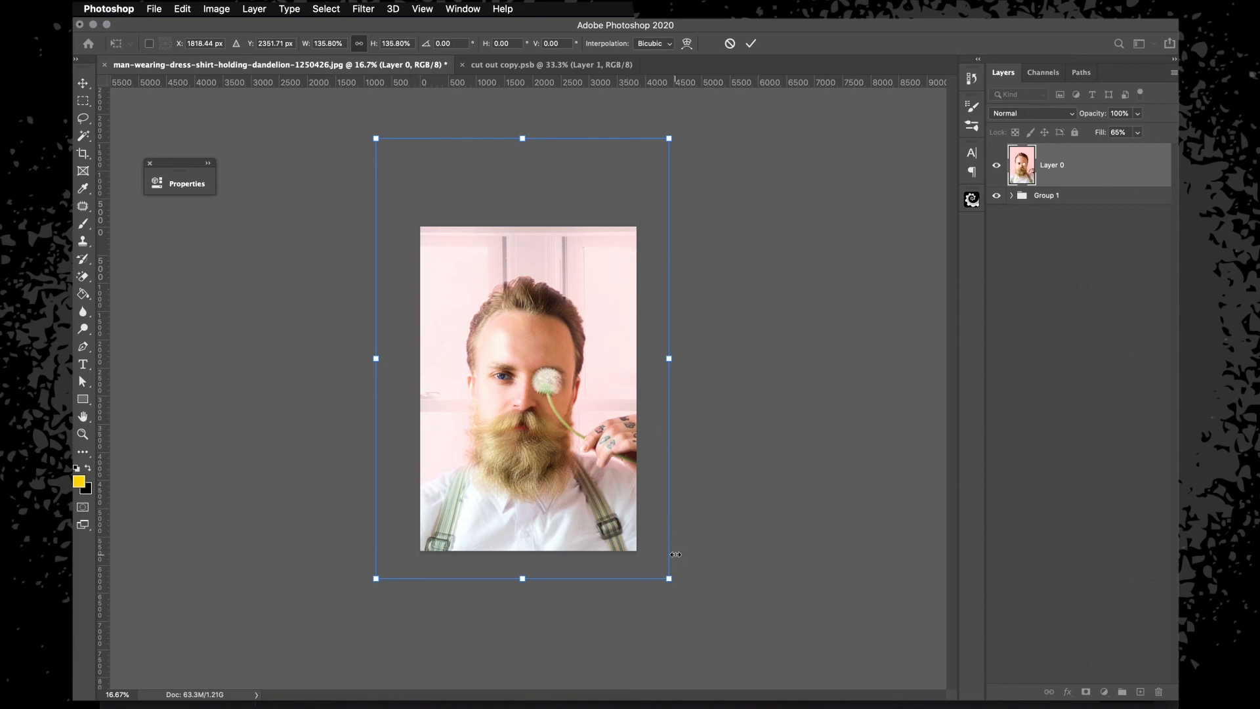
{"action": "left_click_drag", "start_coordinate": [667, 576], "coordinate": [646, 544]}
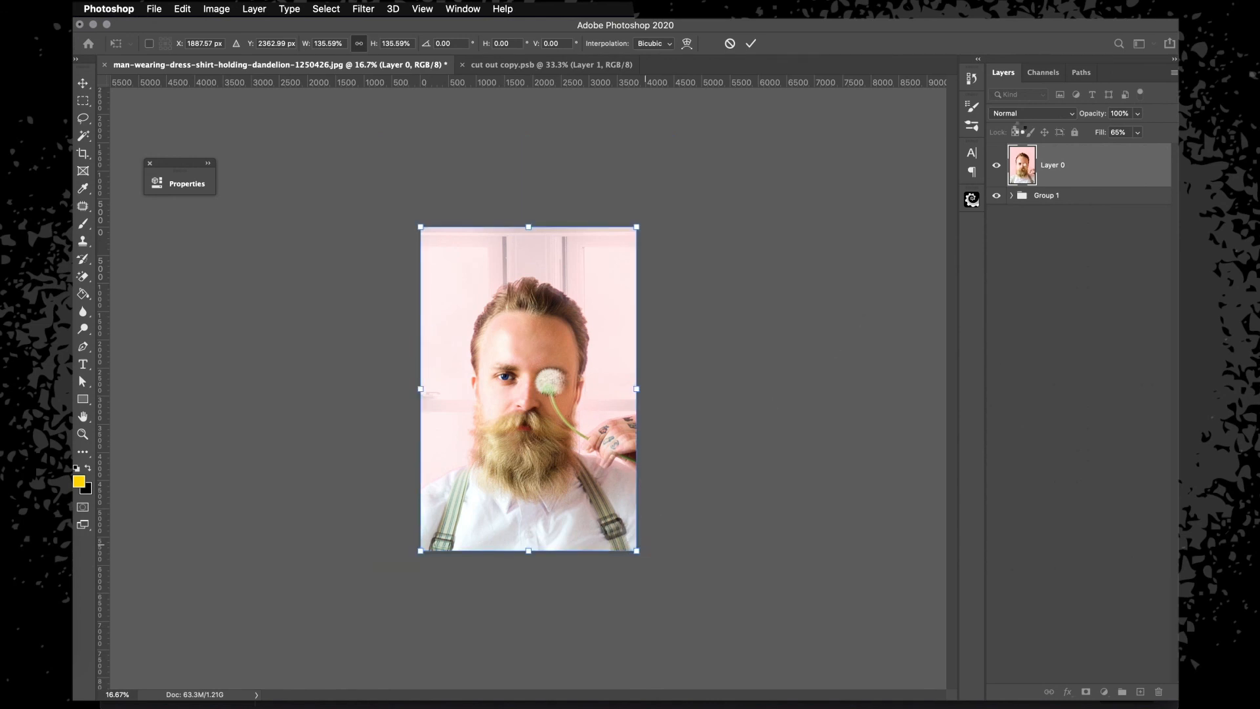
{"action": "key", "text": "Return"}
Move the original photo layer back beneath Group 1 and restore its full fill.
{"action": "left_click_drag", "start_coordinate": [1024, 167], "coordinate": [1090, 208]}
{"action": "left_click", "coordinate": [1138, 133]}
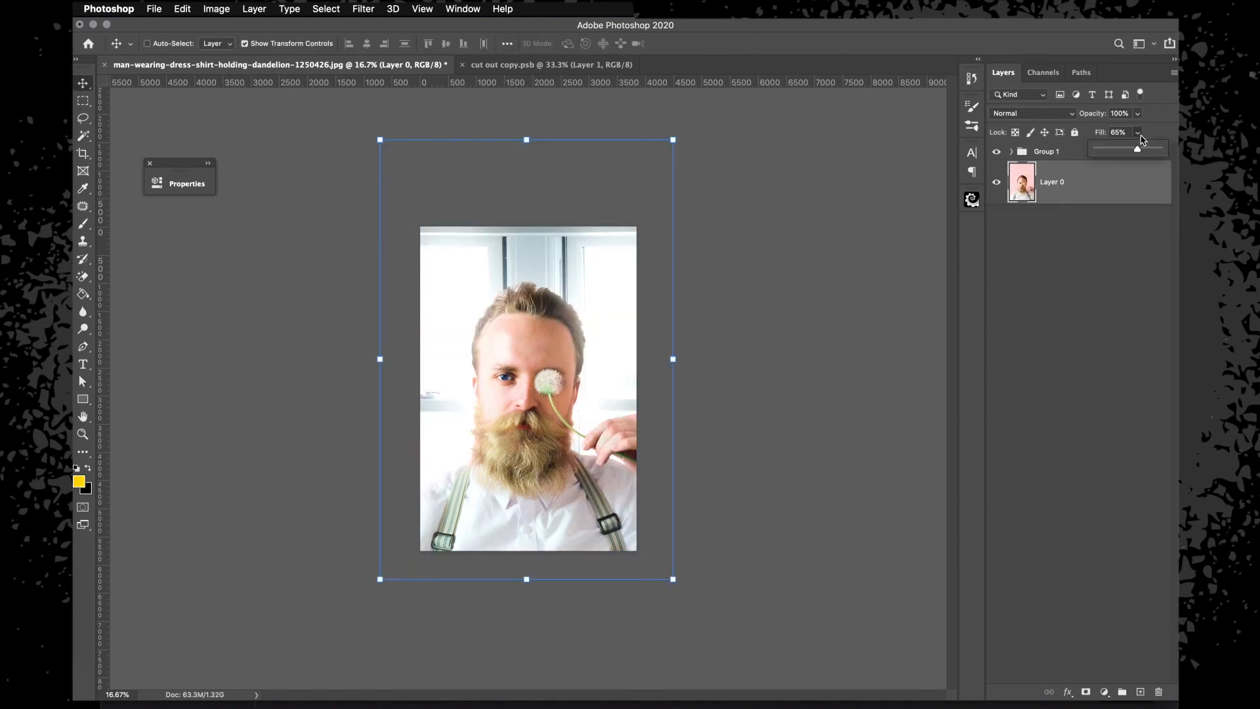
{"action": "left_click", "coordinate": [1085, 258]}
Toggle Group 1 repeatedly to compare the aligned original with the composite, including a closer view of the face.
{"action": "left_click", "coordinate": [997, 153]}
{"action": "left_click", "coordinate": [997, 153]}
{"action": "left_click", "coordinate": [996, 154]}
{"action": "left_click", "coordinate": [997, 153]}
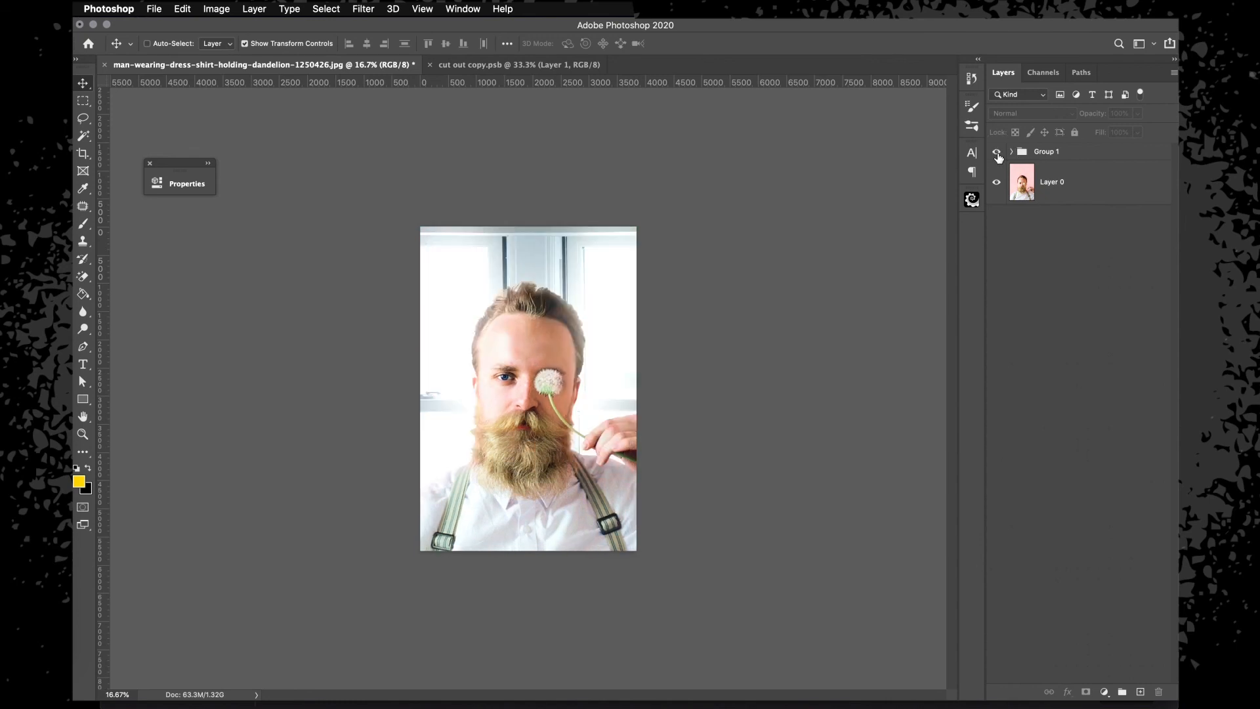
{"action": "key", "text": "super+plus"}
{"action": "key", "text": "super+plus"}
{"action": "left_click", "coordinate": [997, 154]}
{"action": "left_click", "coordinate": [997, 154]}
{"action": "left_click", "coordinate": [997, 153]}
{"action": "left_click", "coordinate": [997, 155]}
{"action": "left_click", "coordinate": [997, 155]}
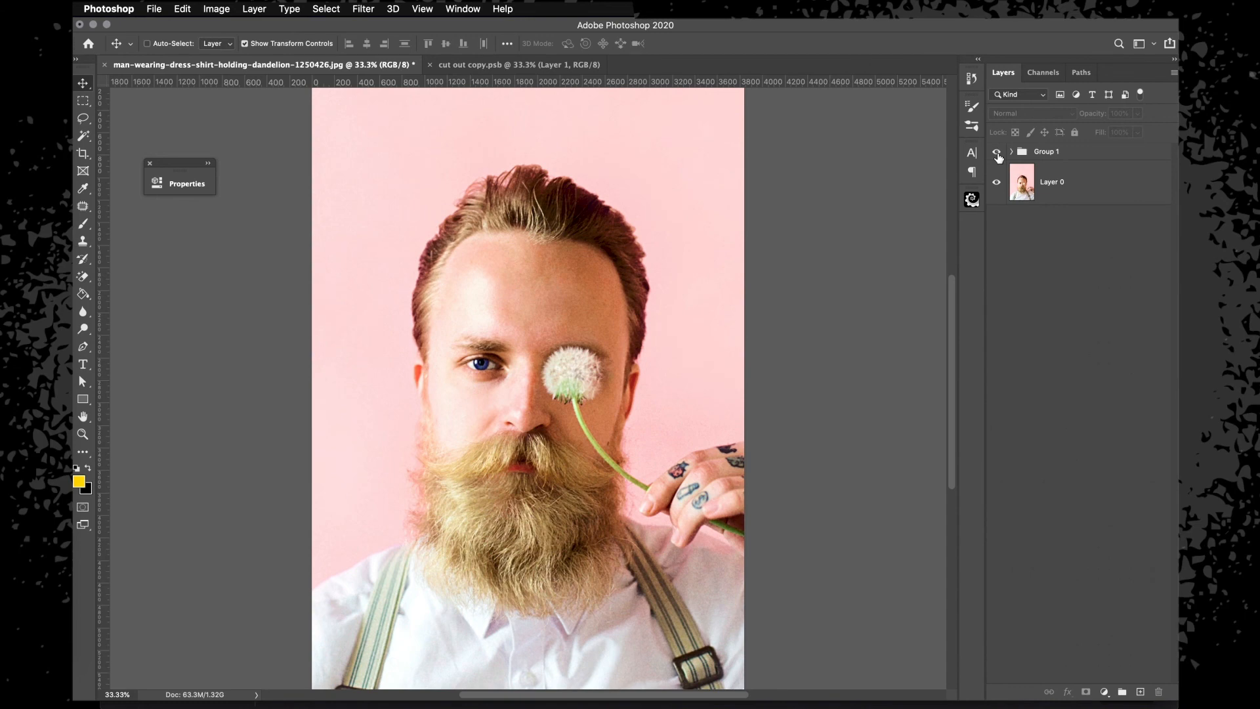
{"action": "left_click", "coordinate": [997, 155]}
Expand Group 1 and retouch a small spot near the man's nose on the cut out layer with the Patch tool.
{"action": "left_click", "coordinate": [1011, 152]}
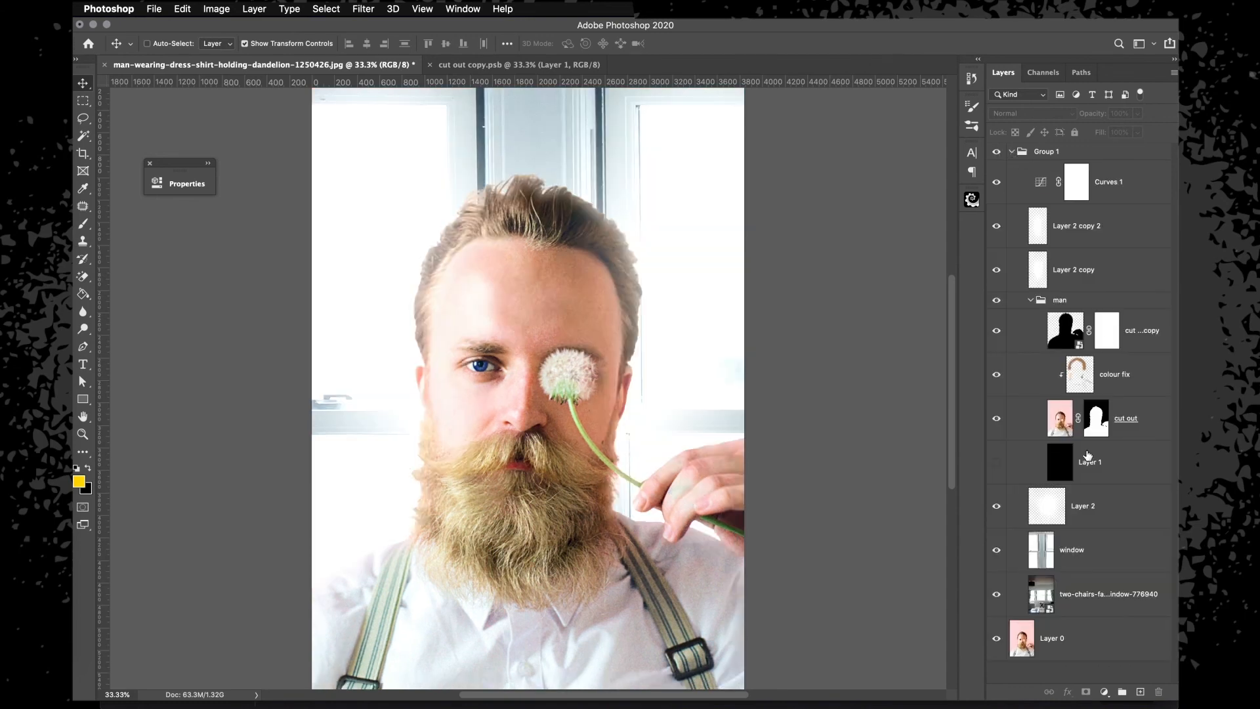
{"action": "left_click", "coordinate": [1132, 426]}
{"action": "key", "text": "super+plus"}
{"action": "key", "text": "super+plus"}
{"action": "key", "text": "j"}
{"action": "mouse_move", "coordinate": [534, 417]}
{"action": "left_mouse_down"}
{"action": "mouse_move", "coordinate": [518, 420]}
{"action": "mouse_move", "coordinate": [529, 435]}
{"action": "mouse_move", "coordinate": [534, 417]}
{"action": "left_mouse_up"}
{"action": "left_click_drag", "start_coordinate": [532, 425], "coordinate": [533, 416]}
{"action": "key", "text": "super+d"}
{"action": "key", "text": "super+minus"}
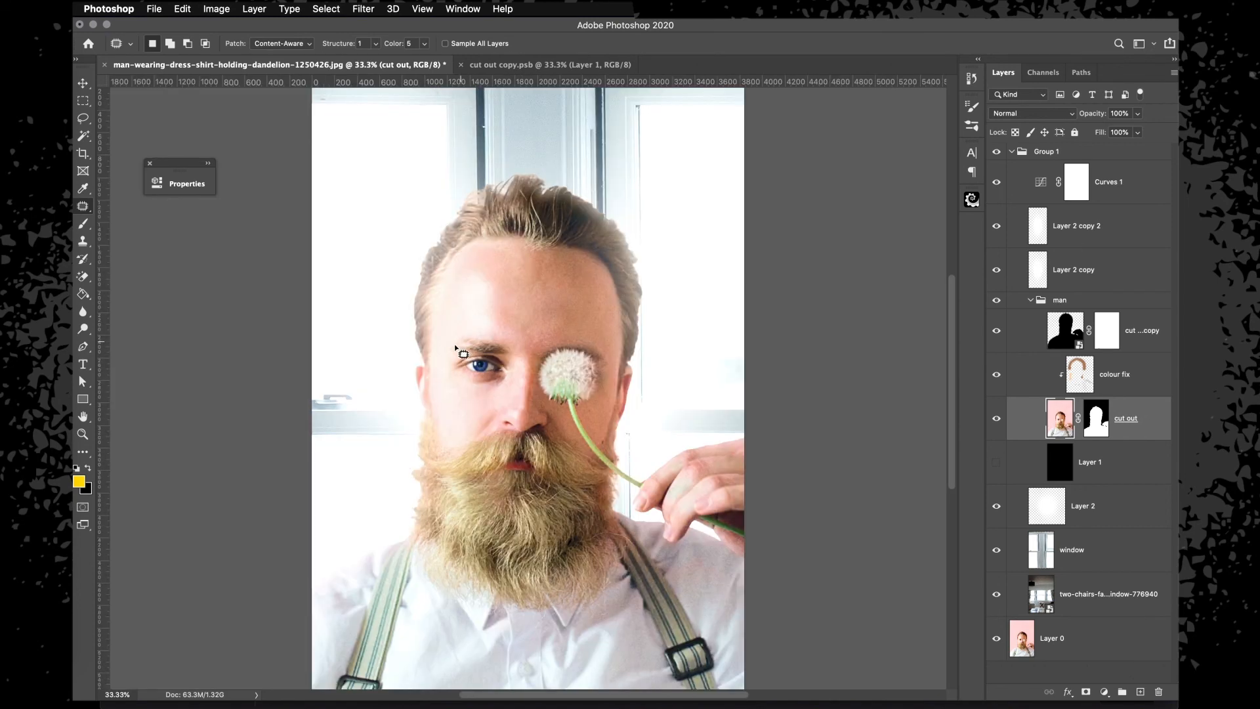